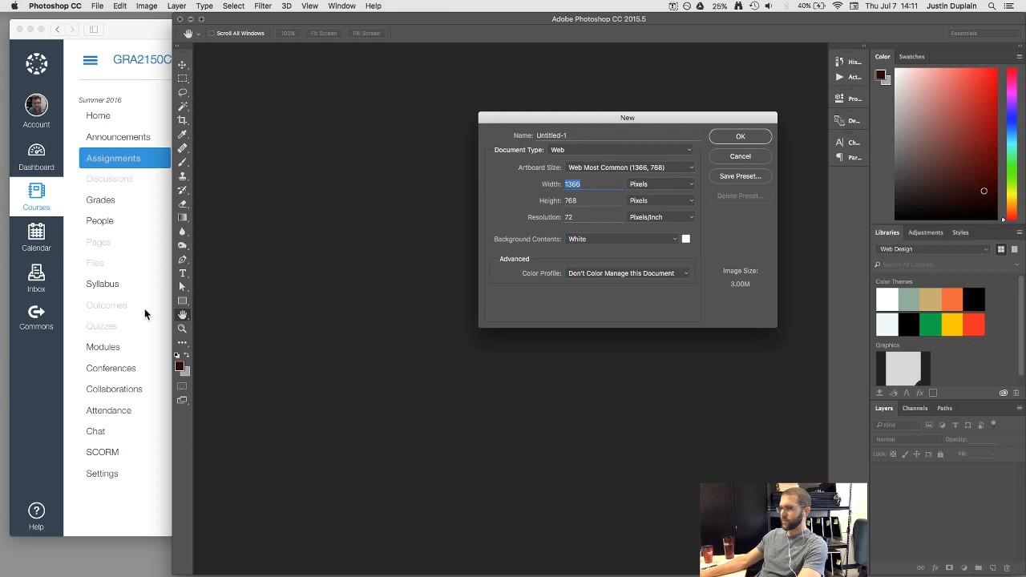
Step: Check the assignment's composite specifications and set the new document to 3000 x 1688 pixels at 300 pixels/inch
click(144, 313)
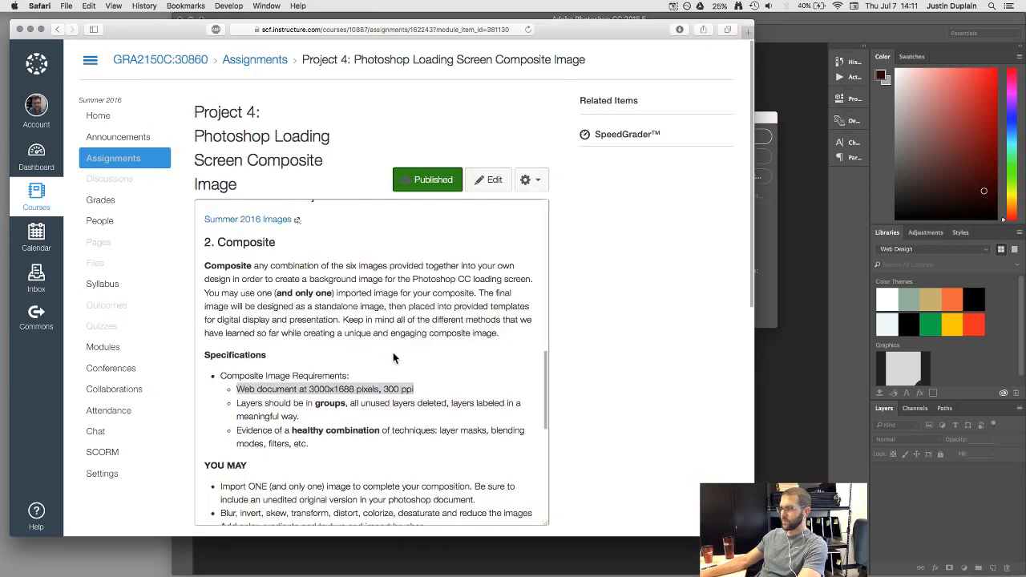
click(774, 289)
double_click(591, 188)
text(3000)
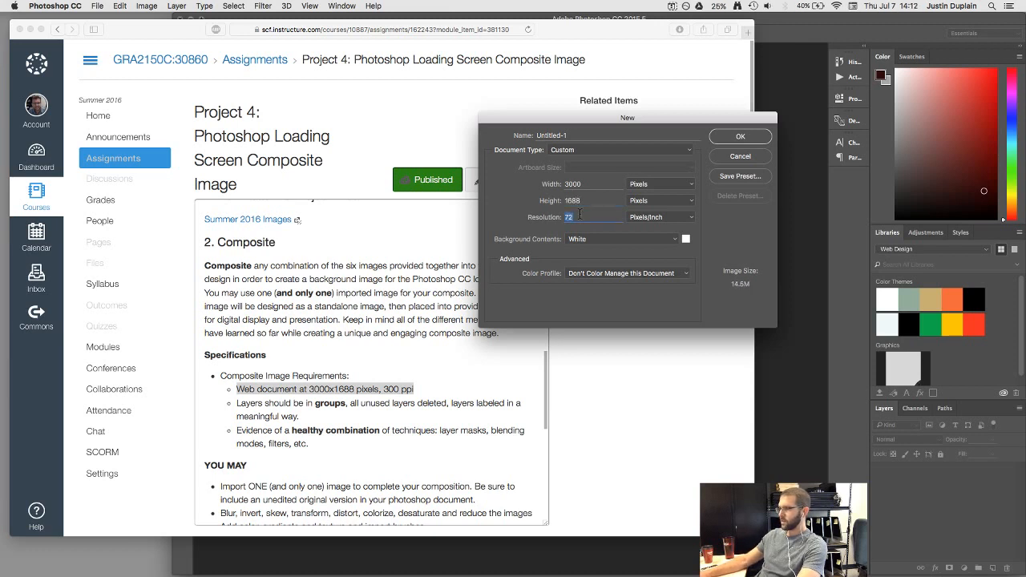
text(300)
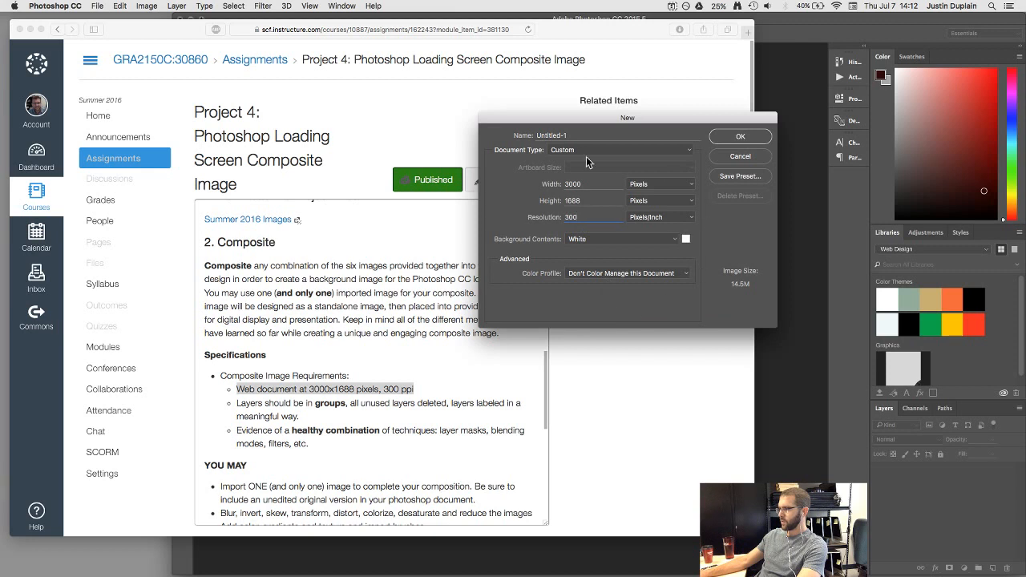
Step: Name the new document with the author's first name followed by "project 4" and set its background contents to Transparent
click(576, 136)
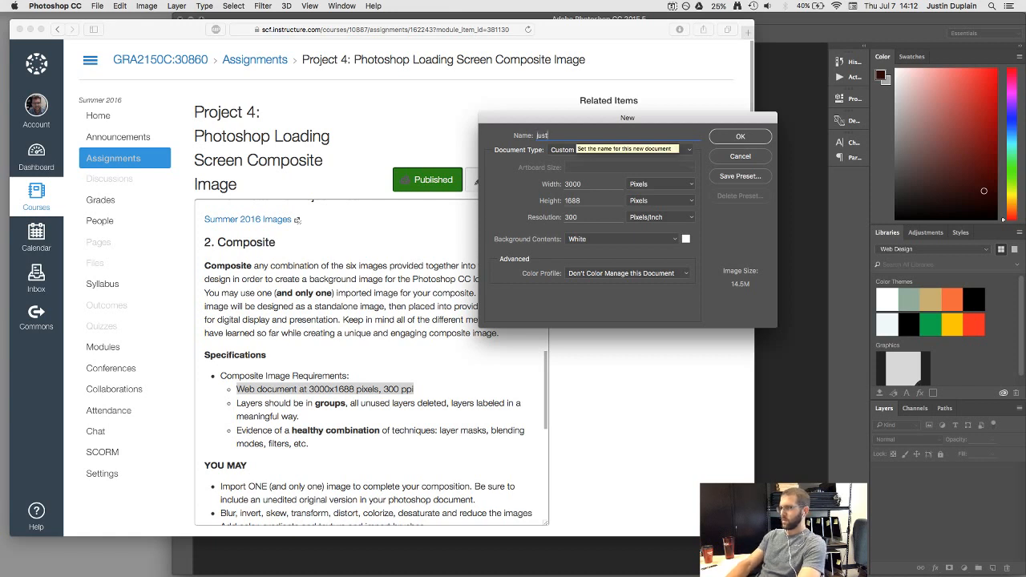
text(justin project 4)
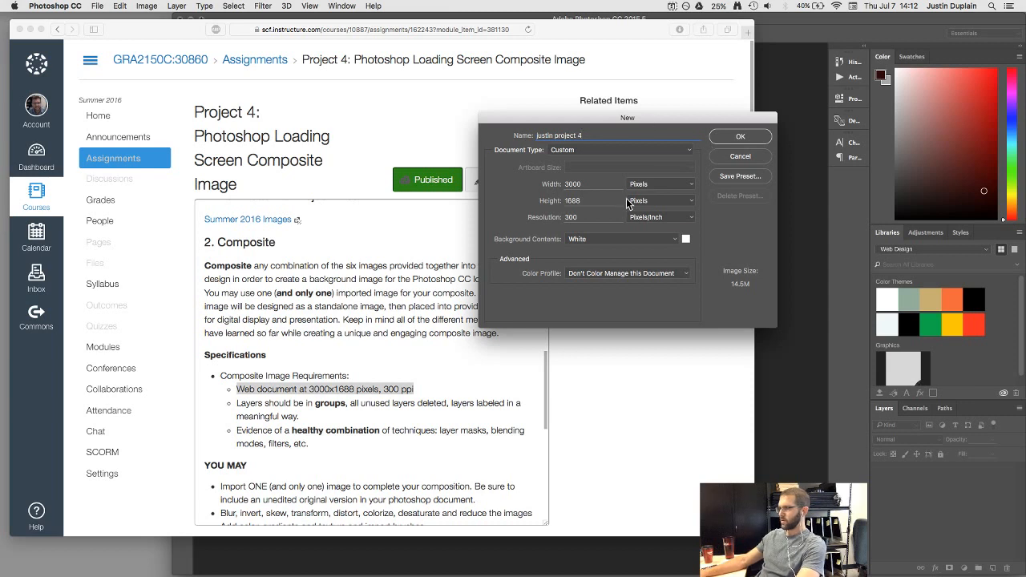
click(666, 239)
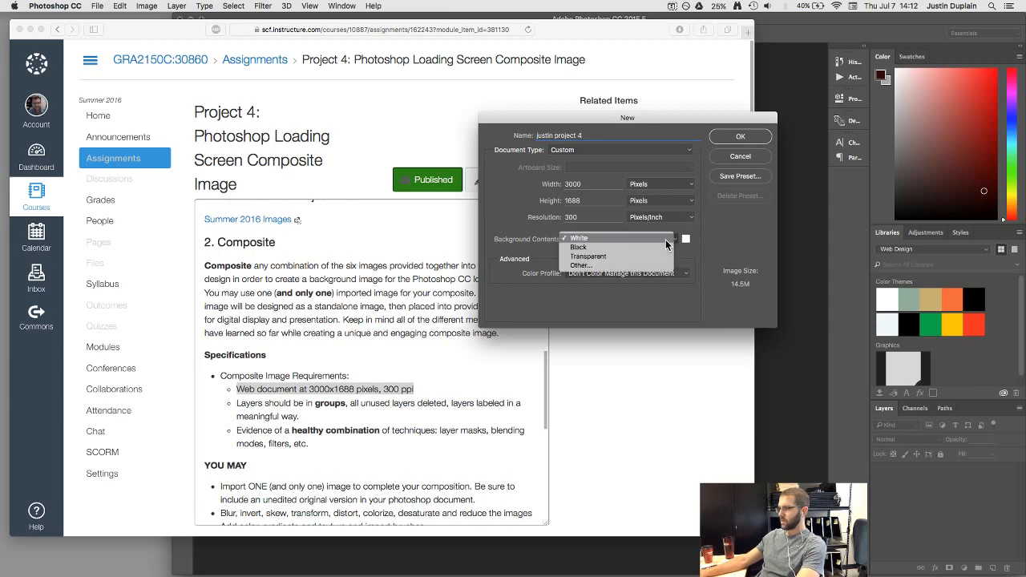
click(622, 259)
drag(732, 125, 762, 128)
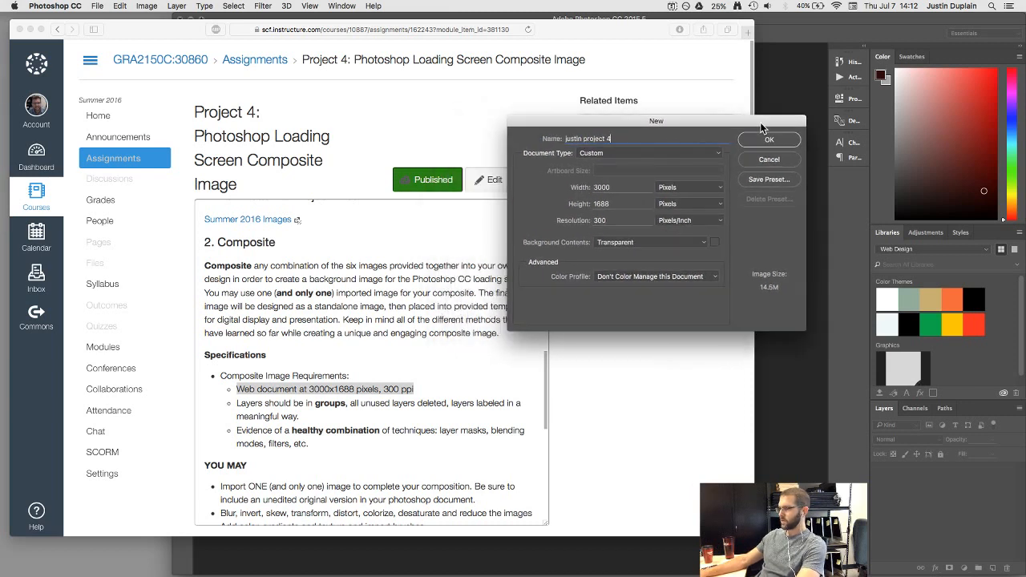
Step: Set the color profile to Working RGB: sRGB IEC61966-2.1 and create the document
click(701, 277)
click(656, 286)
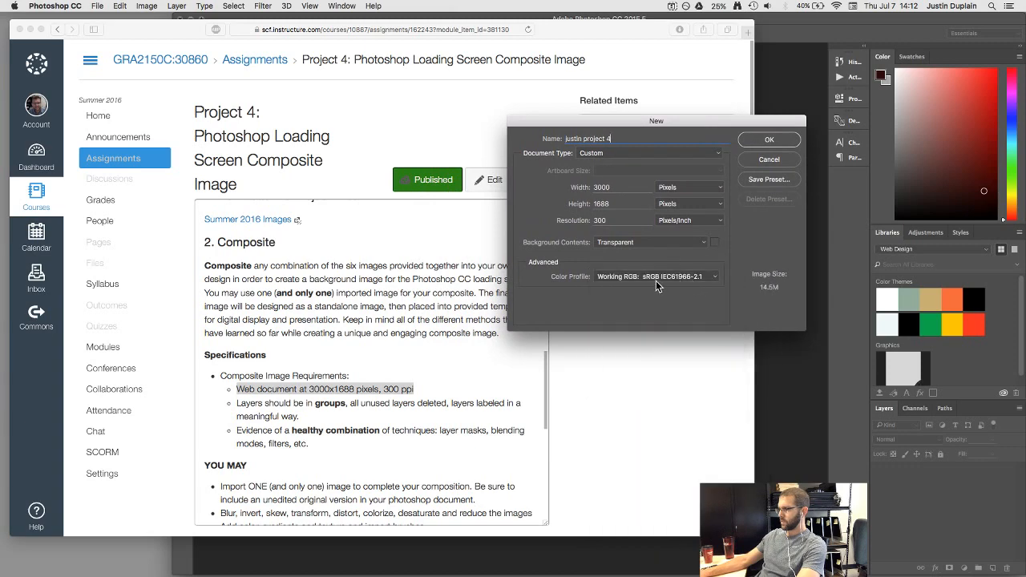
key(Return)
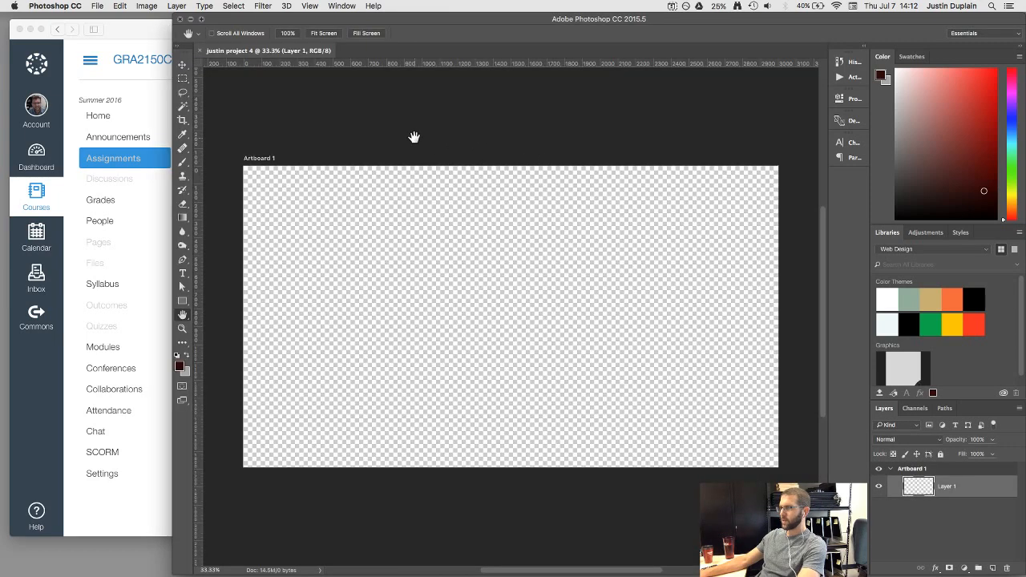
scroll(560, 260, down, 5)
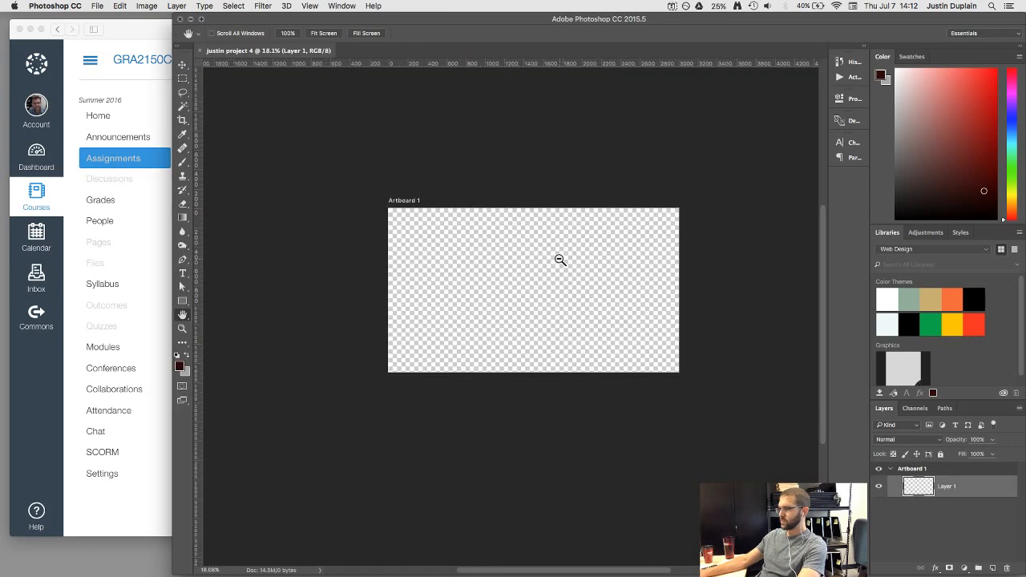
click(919, 470)
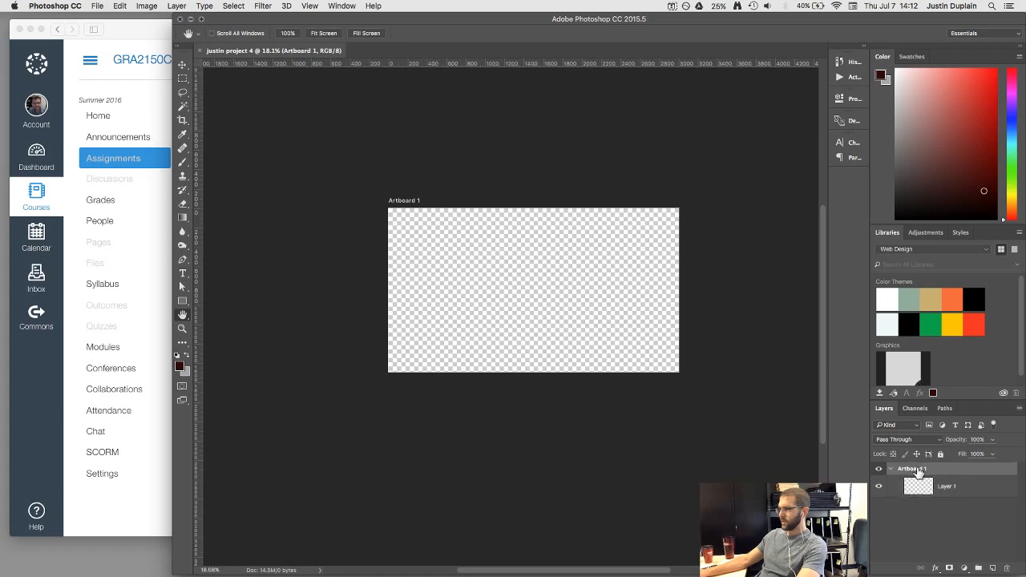
click(920, 486)
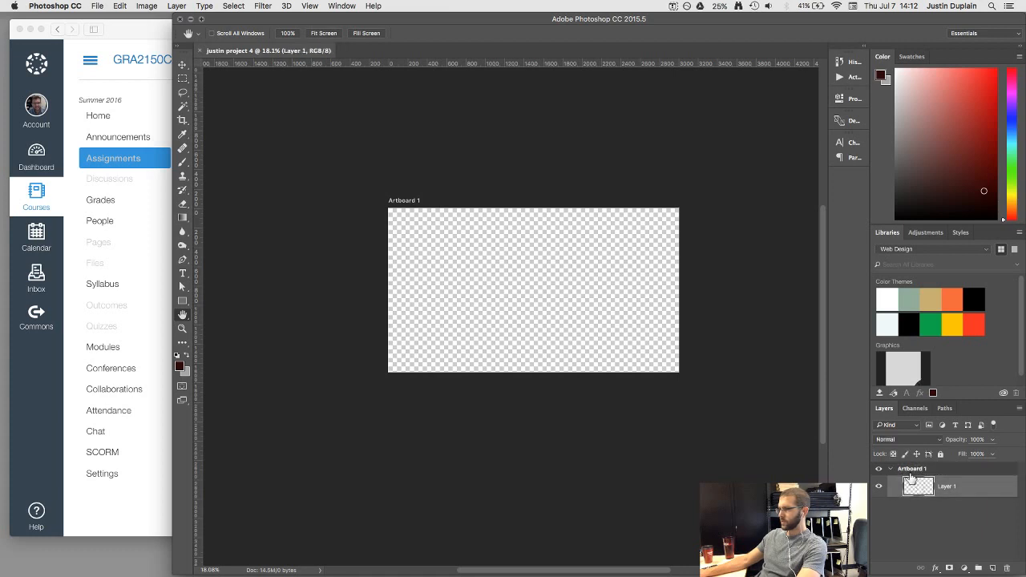
scroll(604, 361, down, 1)
mouse_move(591, 309)
mouse_down()
mouse_move(522, 296)
mouse_move(585, 310)
mouse_up()
Step: Switch to Finder and open the "summer 2016 images" folder inside Project 4 on the Desktop, selecting animal.jpg
click(115, 522)
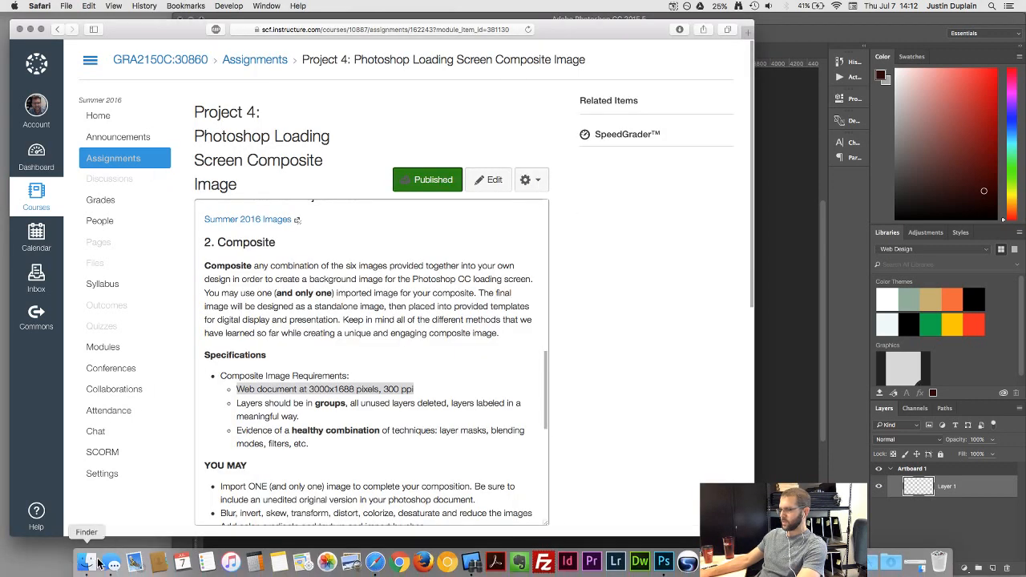
click(80, 563)
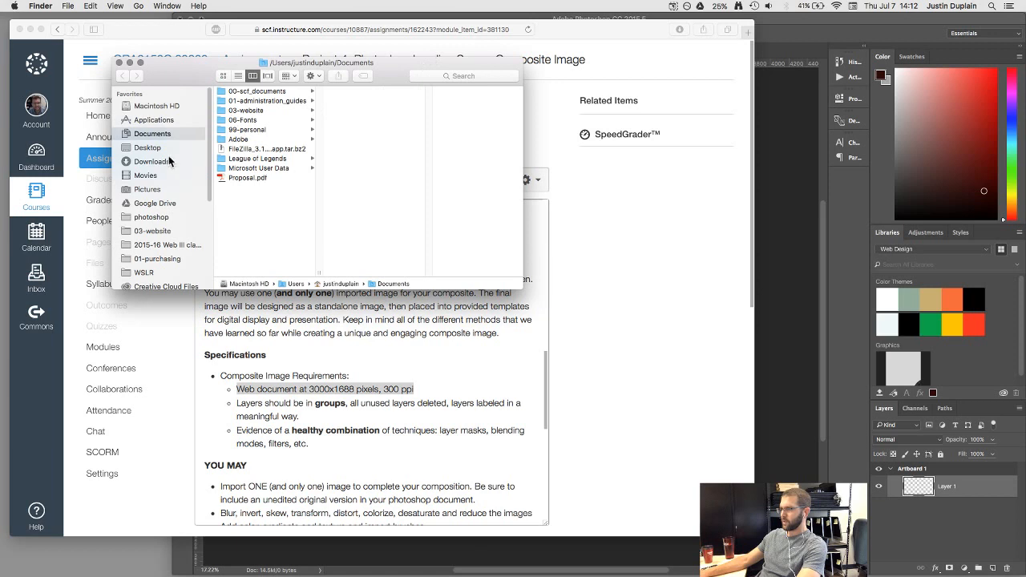
click(145, 148)
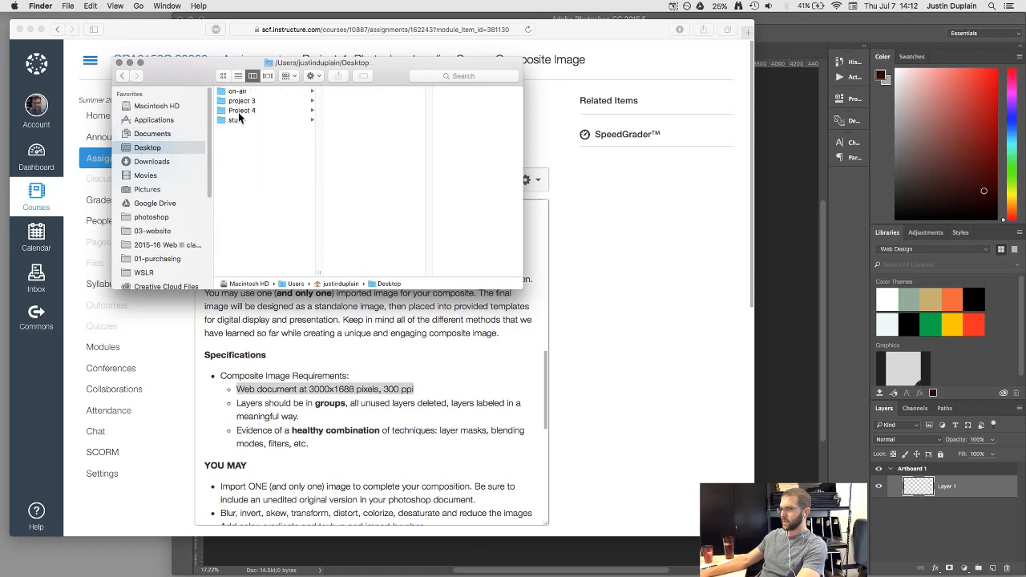
click(256, 111)
click(365, 90)
click(437, 92)
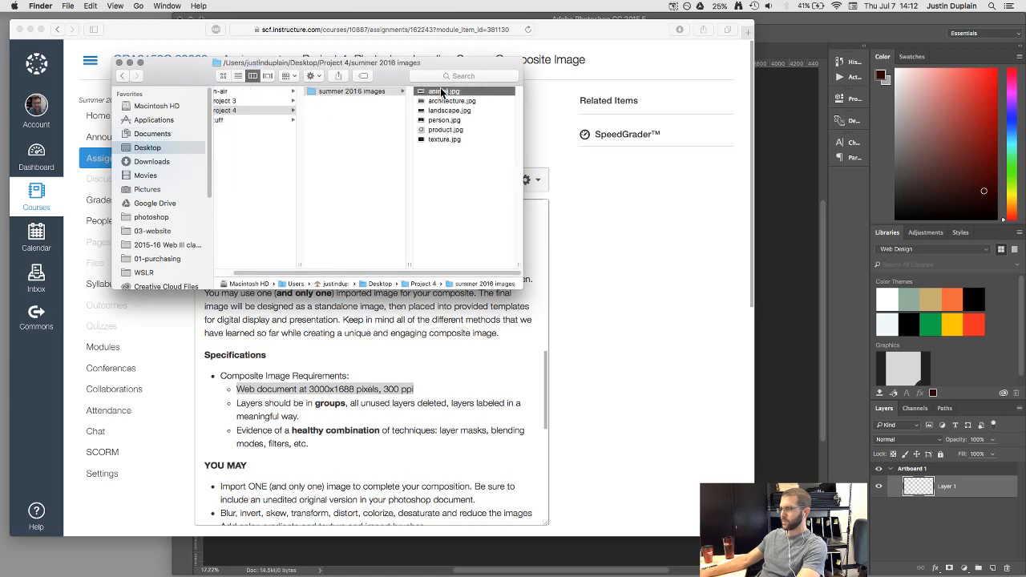
Step: Show the image folder in Cover Flow view and enlarge its window to fill most of the screen
drag(522, 290, 835, 502)
click(267, 75)
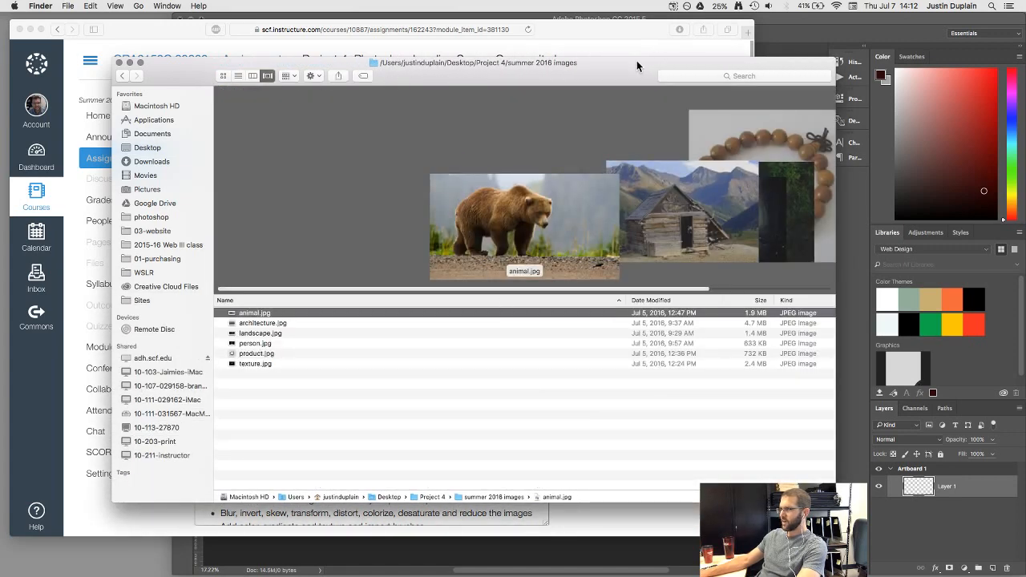
drag(635, 62, 598, 26)
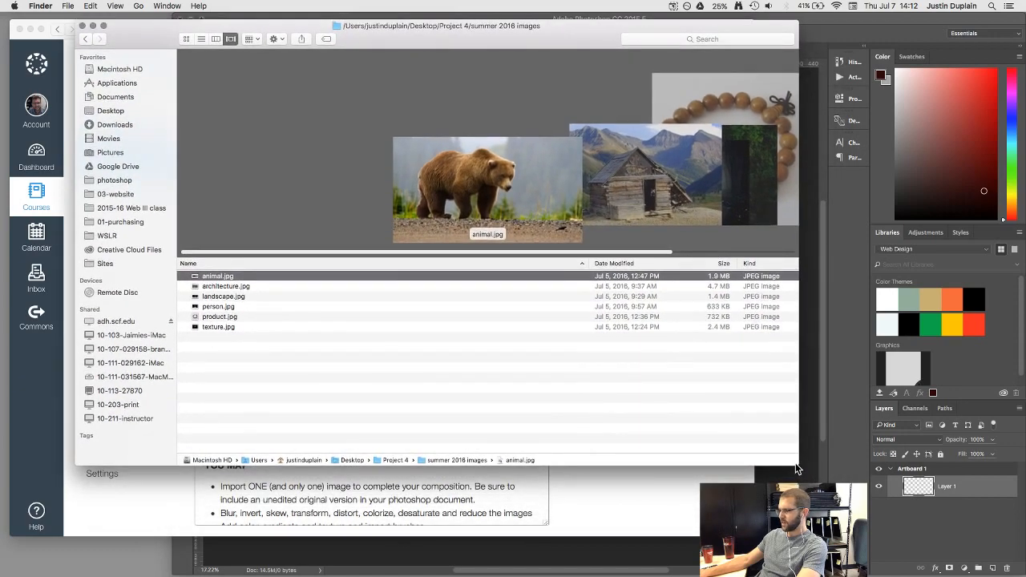
drag(796, 462, 940, 574)
Step: Look through the previews of the supplied animal, architecture, landscape, person, product and texture images
key(Down)
key(Down)
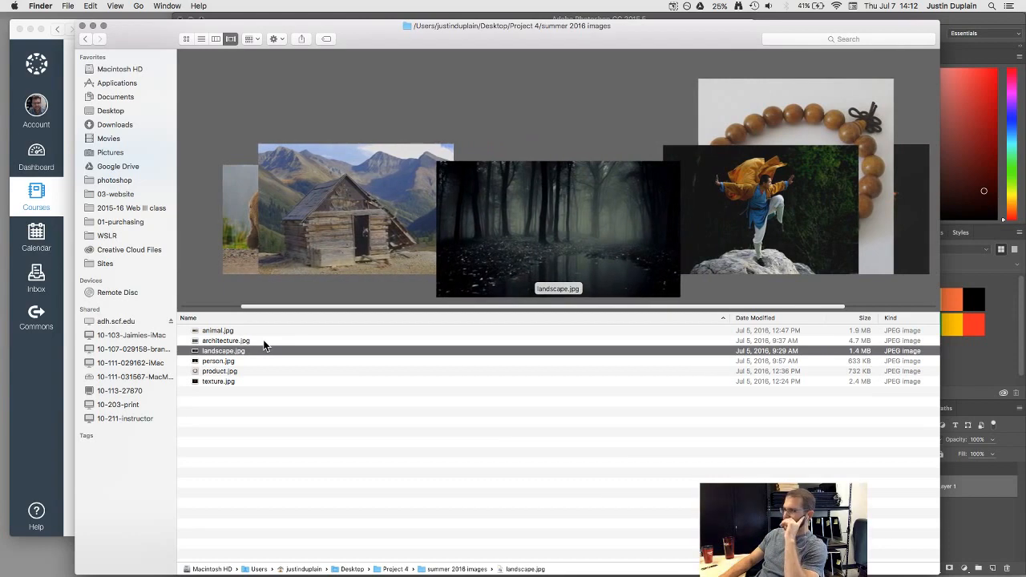
key(Up)
key(Down)
key(Down)
key(Down)
key(Down)
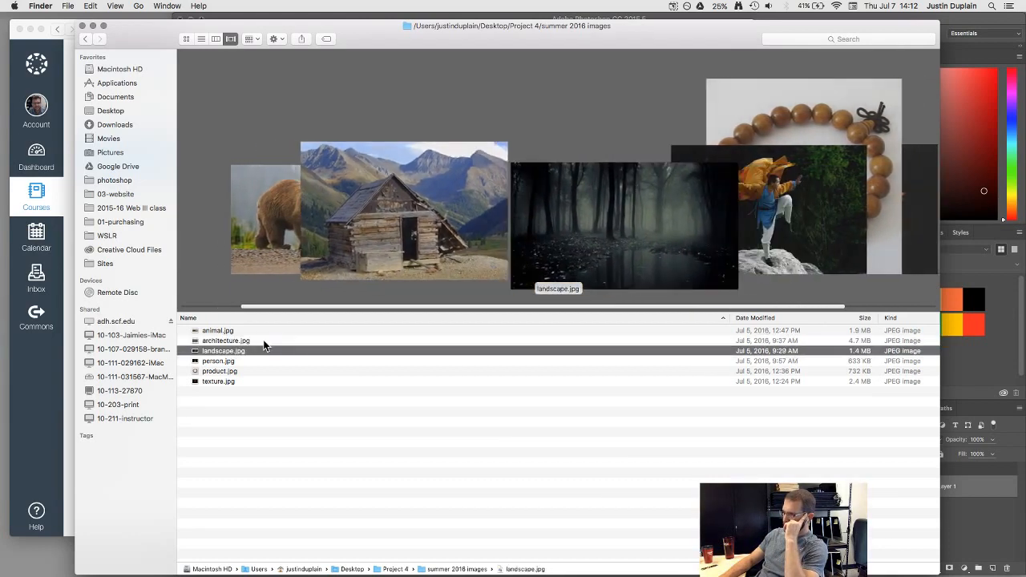
key(Up)
key(Up)
key(Up)
key(Up)
key(Up)
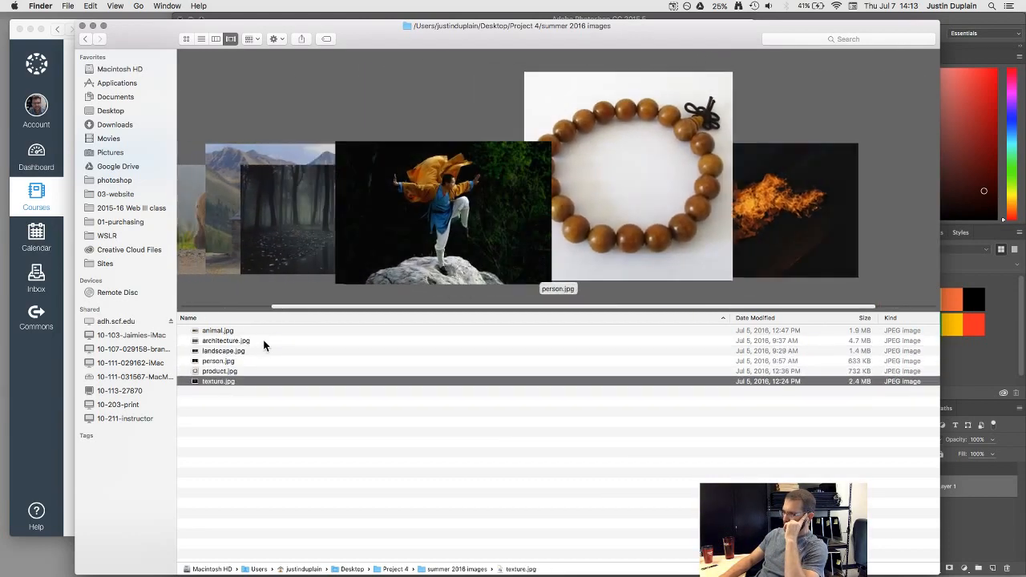
key(Down)
key(Down)
key(Down)
key(Down)
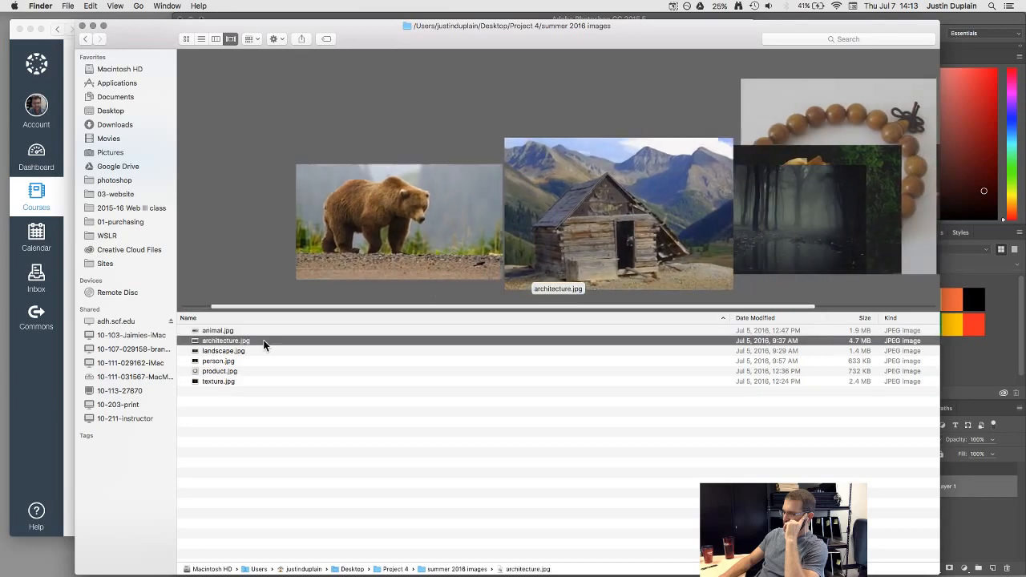
key(Up)
key(Up)
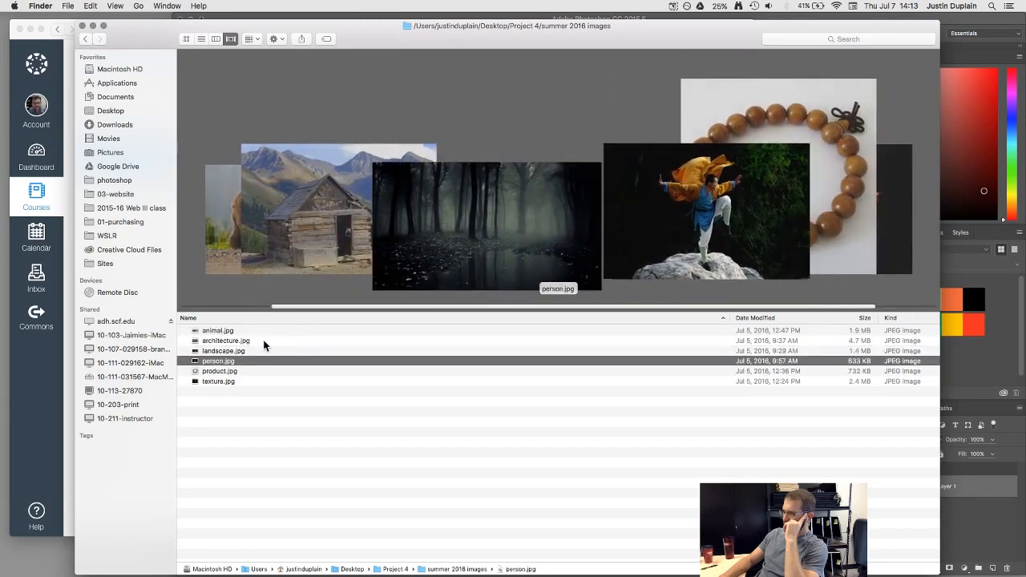
key(Down)
key(Down)
key(Up)
key(Up)
key(Up)
key(Down)
key(Down)
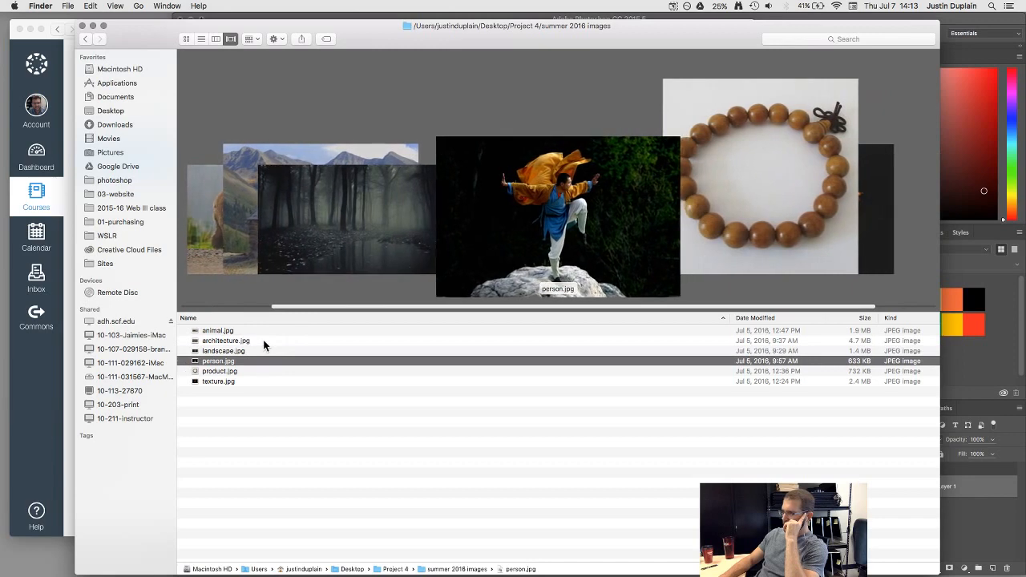
Step: Switch to Safari and search the web for "league of legends udyr" in a new tab
drag(591, 29, 607, 81)
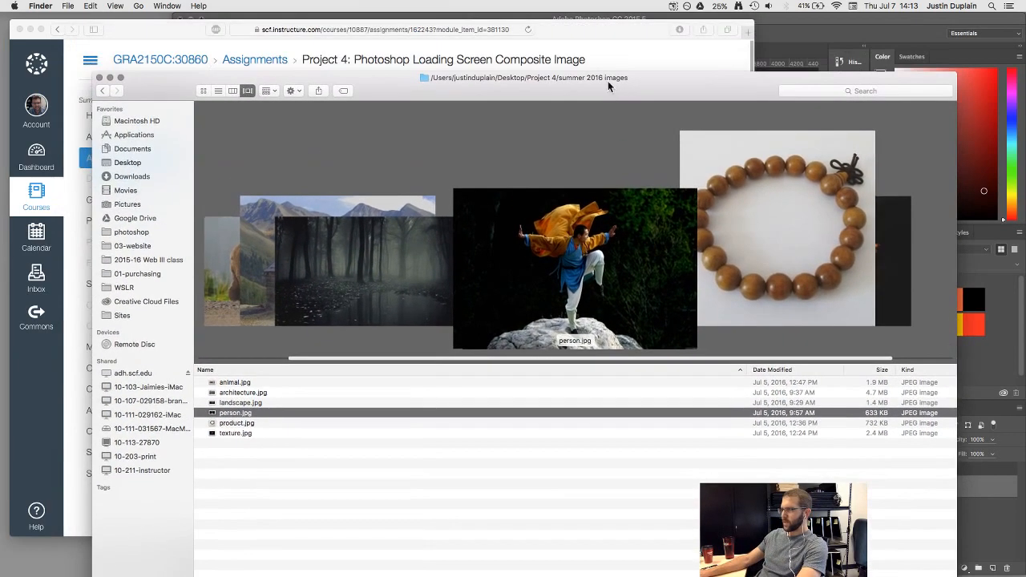
click(567, 25)
key(super+t)
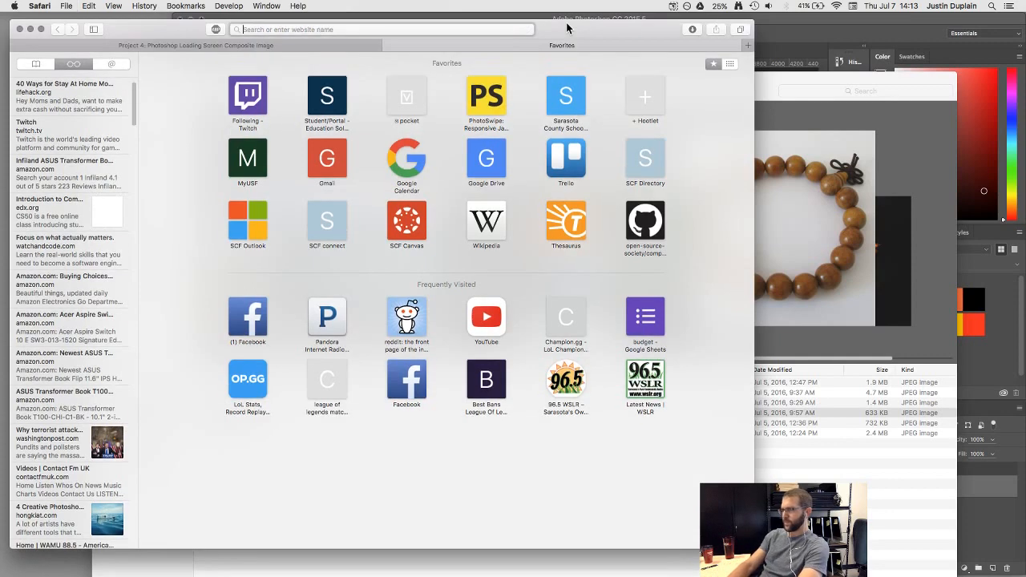
text(league of legends uc)
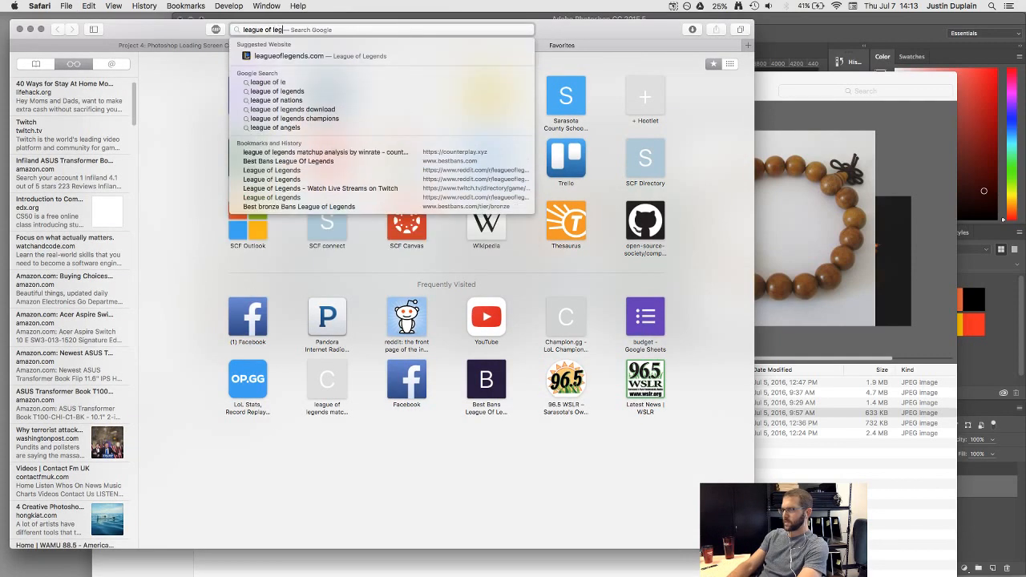
text(yr)
key(Return)
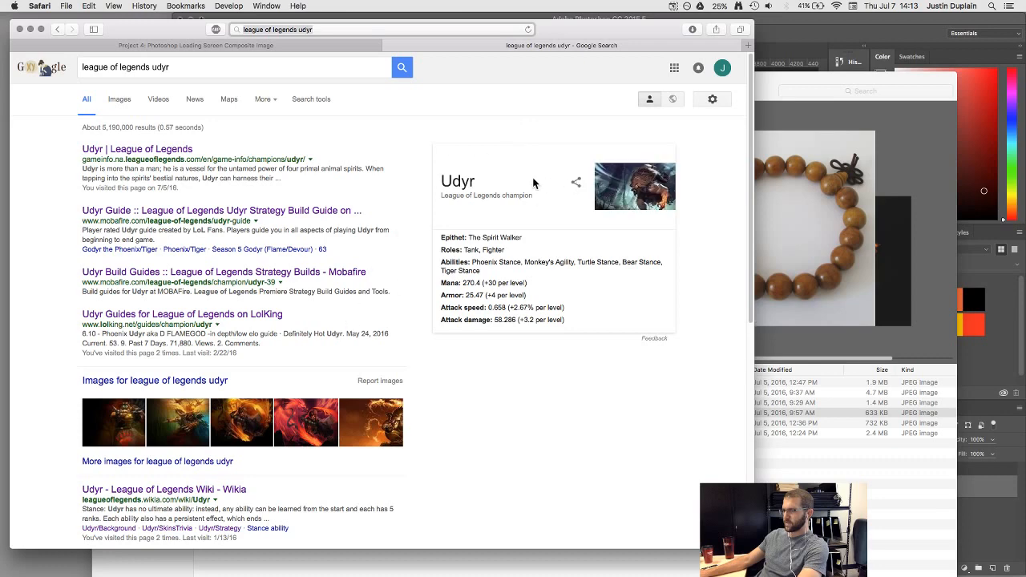
Step: Open the first Udyr image result and compare the neighbouring artworks as references for a person-and-animal composite
click(120, 422)
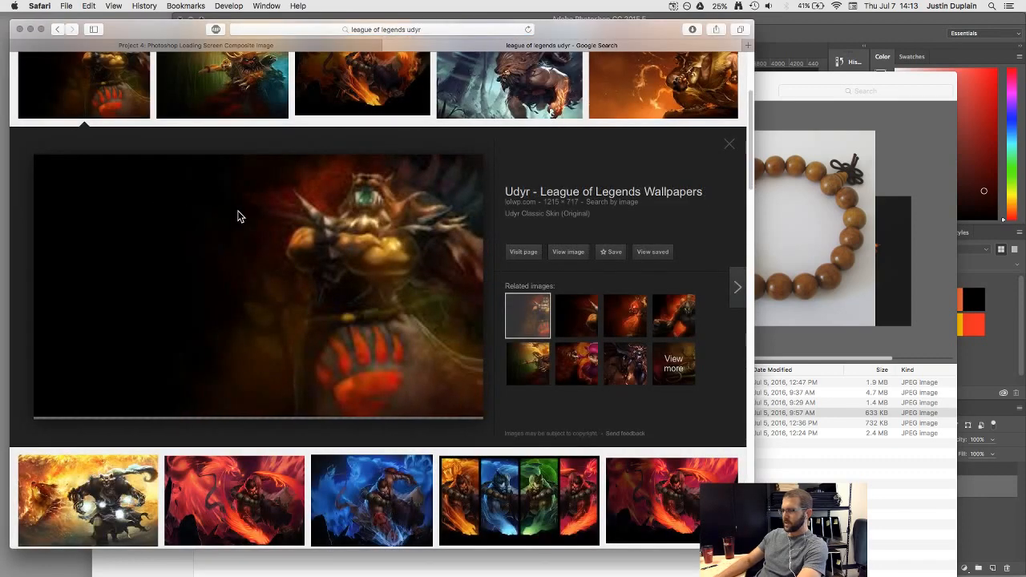
key(Right)
key(Right)
key(Left)
key(Left)
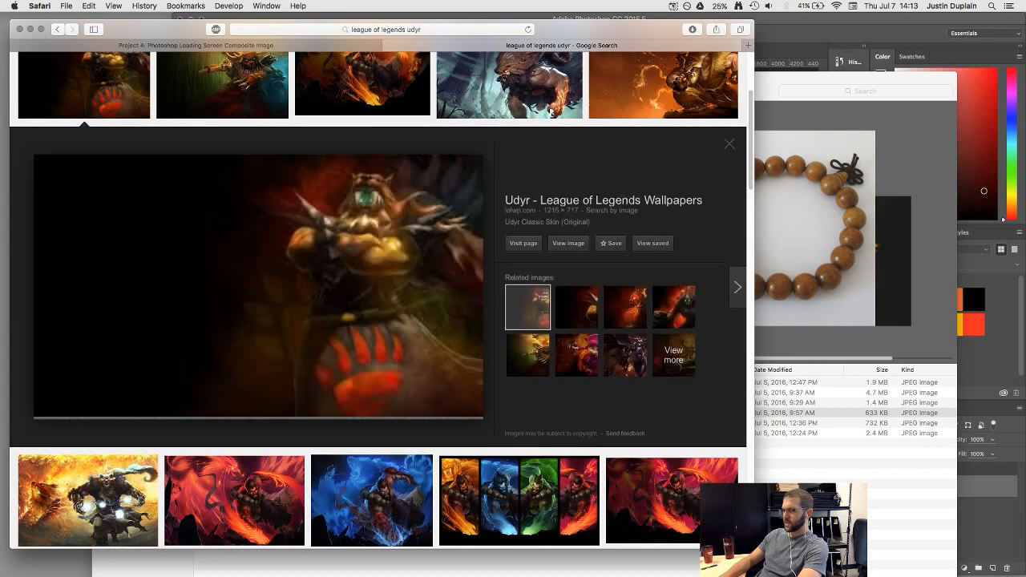
key(Right)
key(Right)
key(Right)
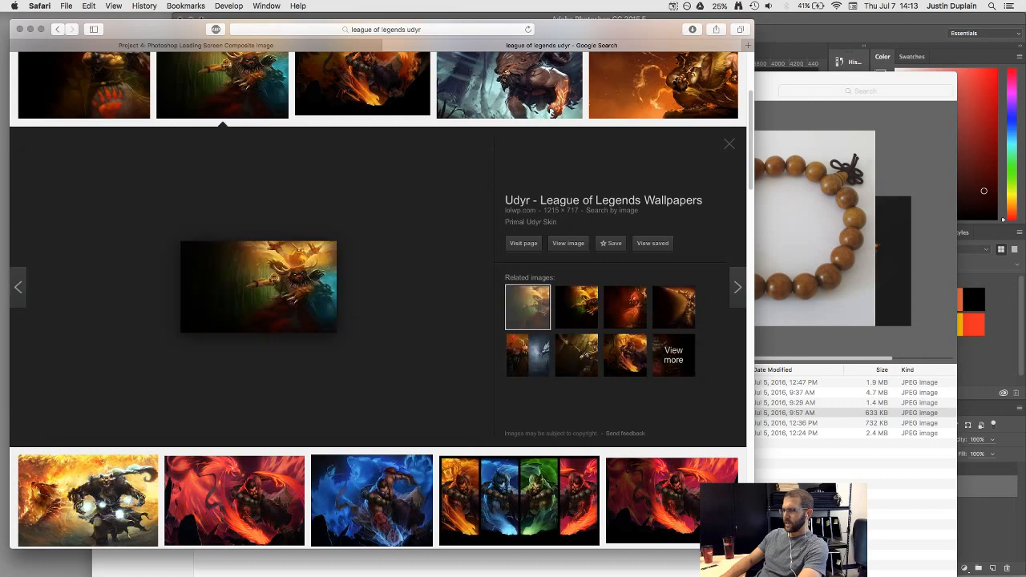
key(Right)
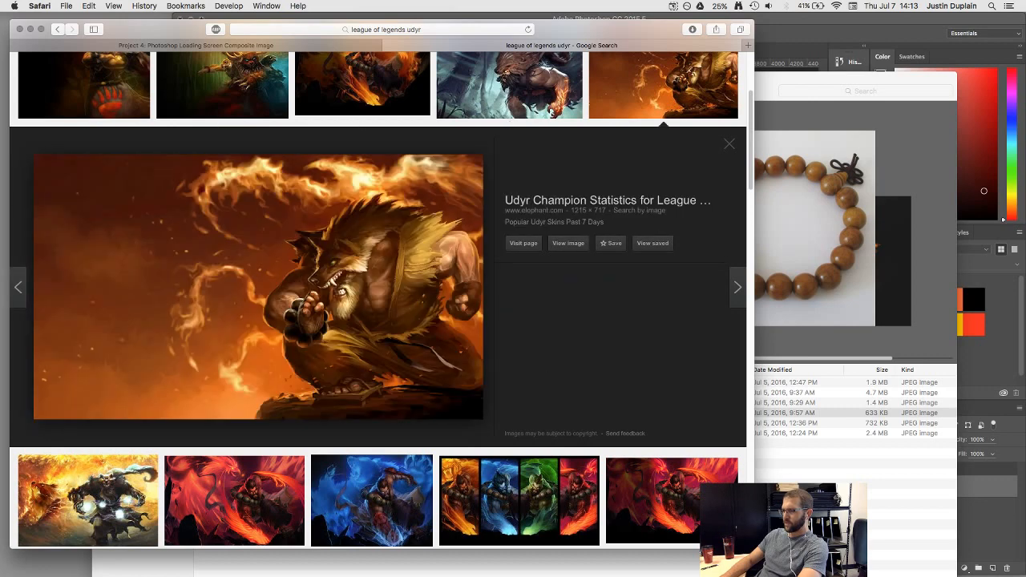
key(Left)
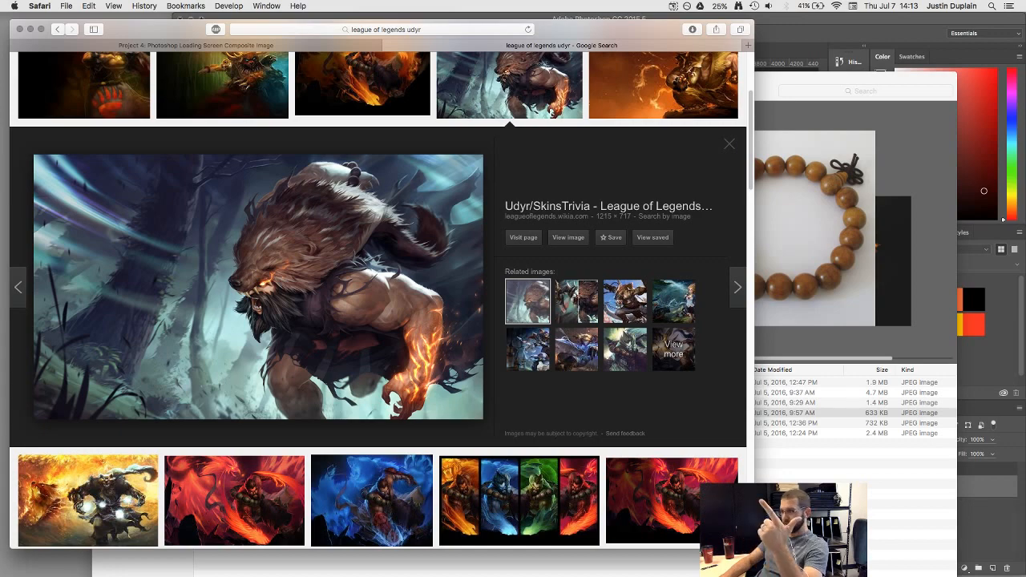
key(Right)
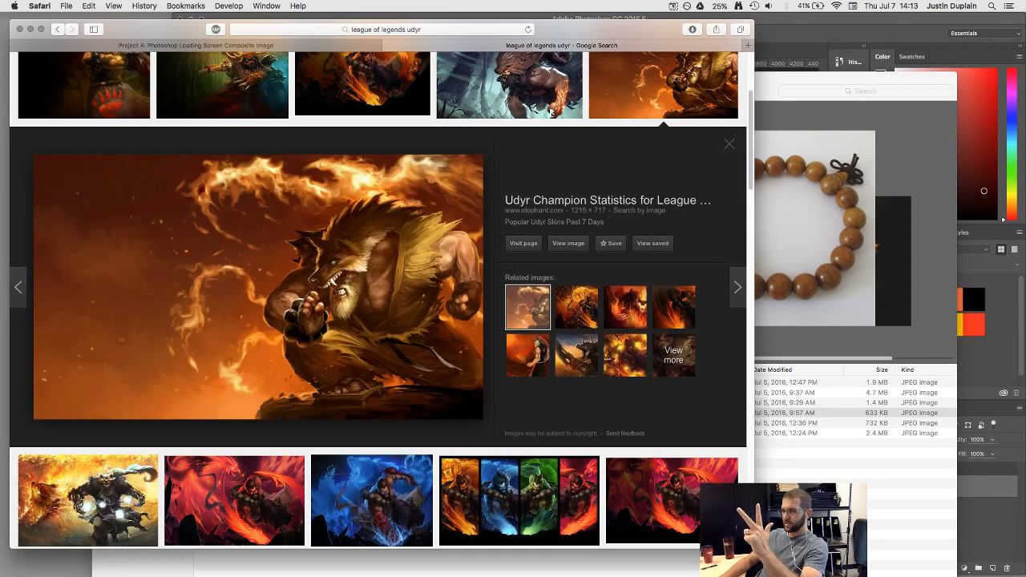
key(Right)
key(Left)
key(Left)
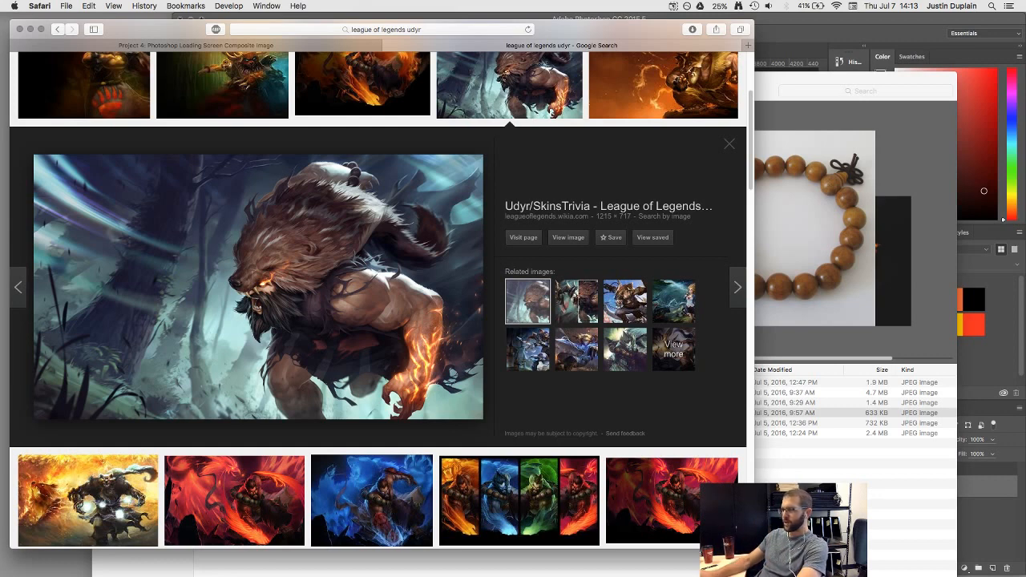
Step: Compare the supplied animal, person, product and texture images with the Udyr reference artwork in Safari
click(840, 352)
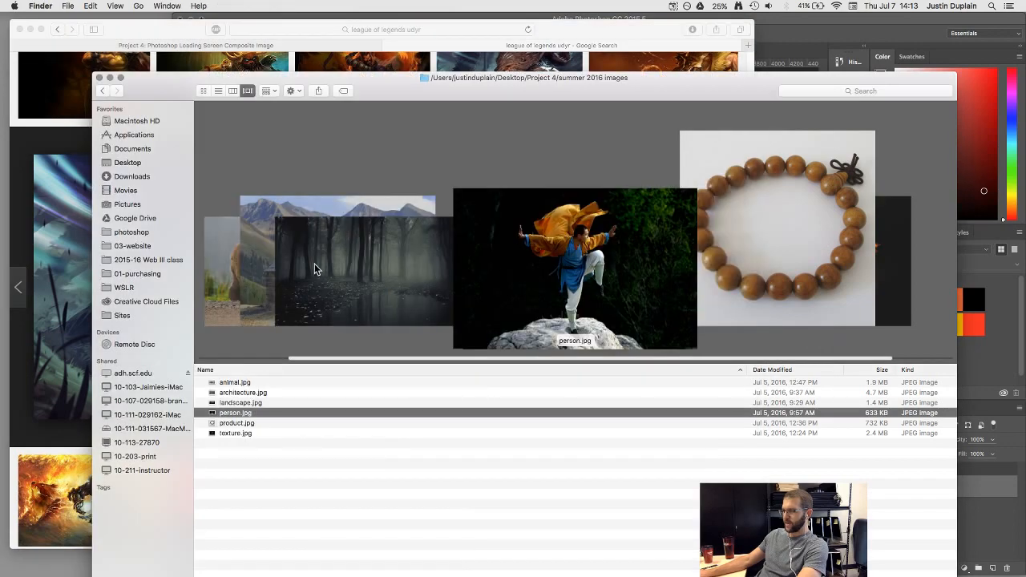
click(214, 253)
click(44, 136)
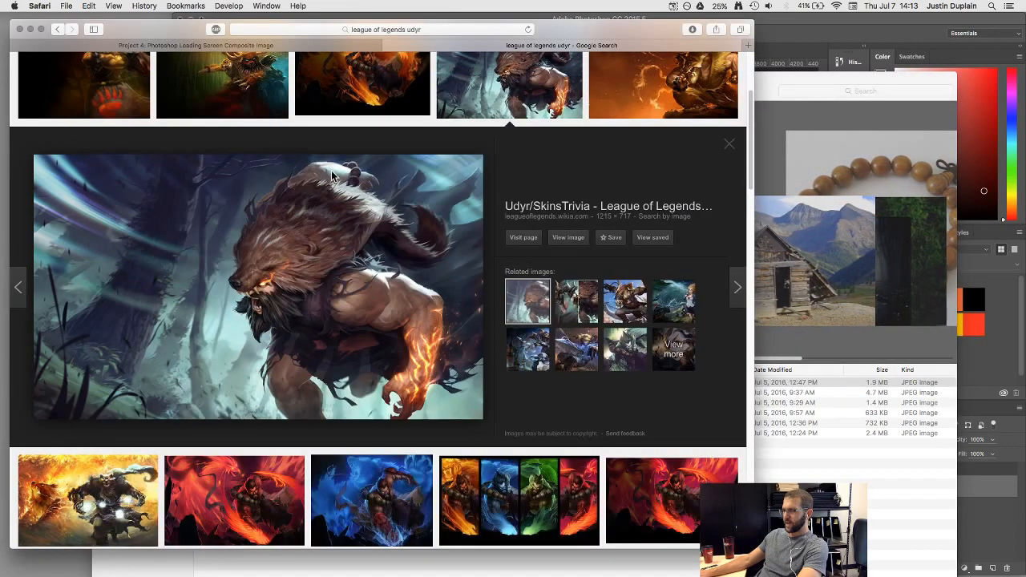
click(781, 142)
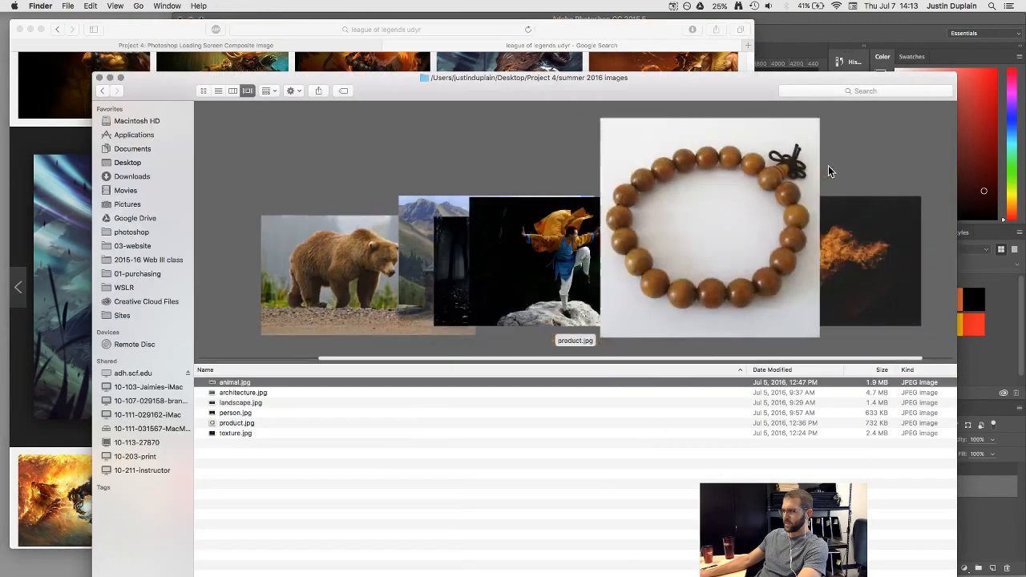
click(505, 247)
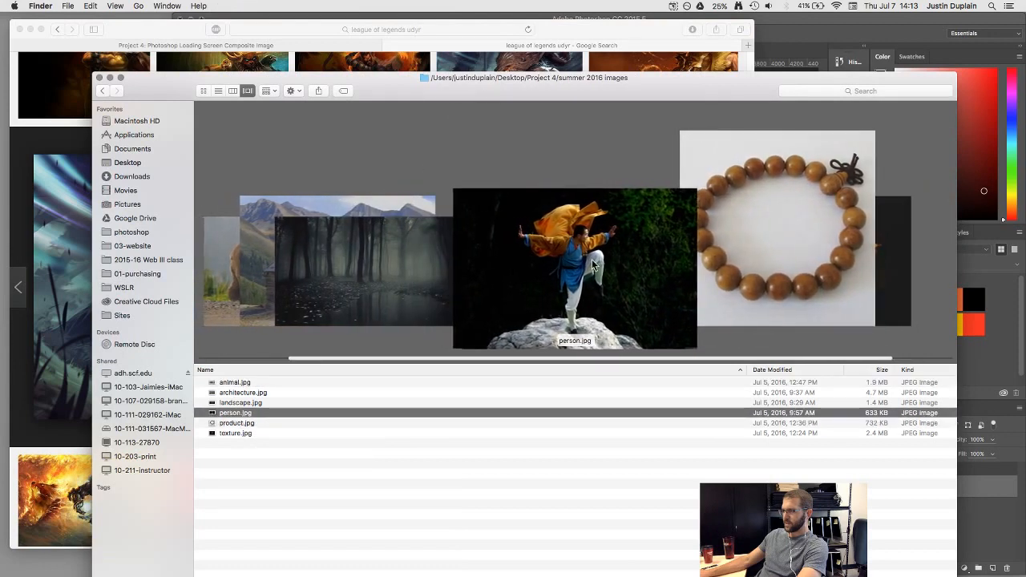
click(71, 190)
click(921, 257)
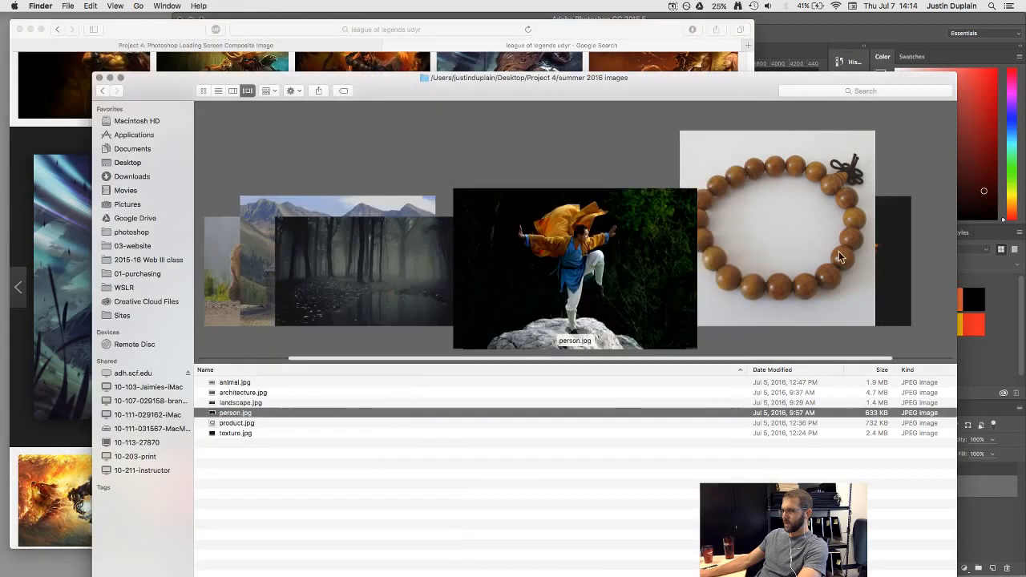
click(839, 251)
click(798, 251)
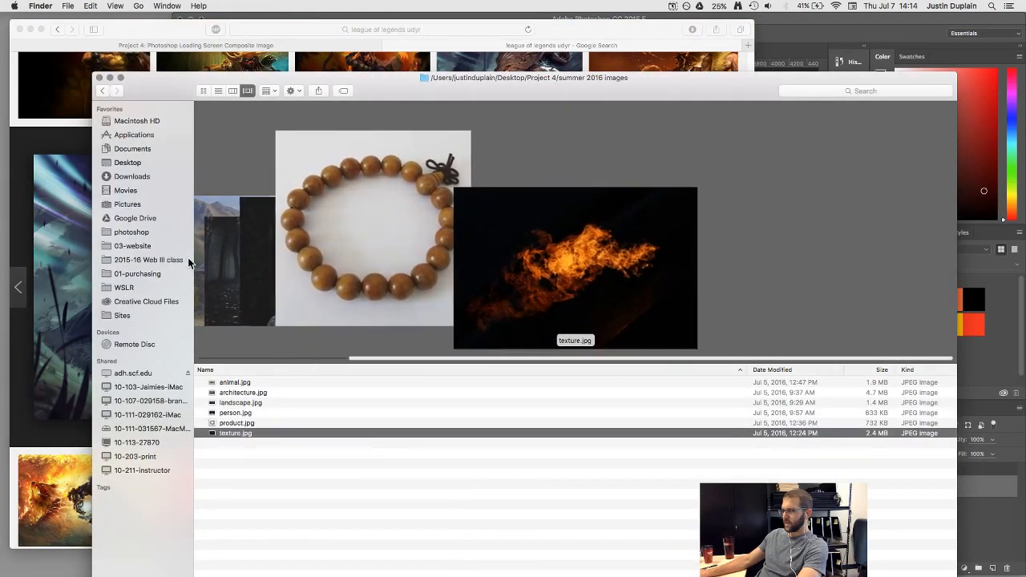
click(144, 259)
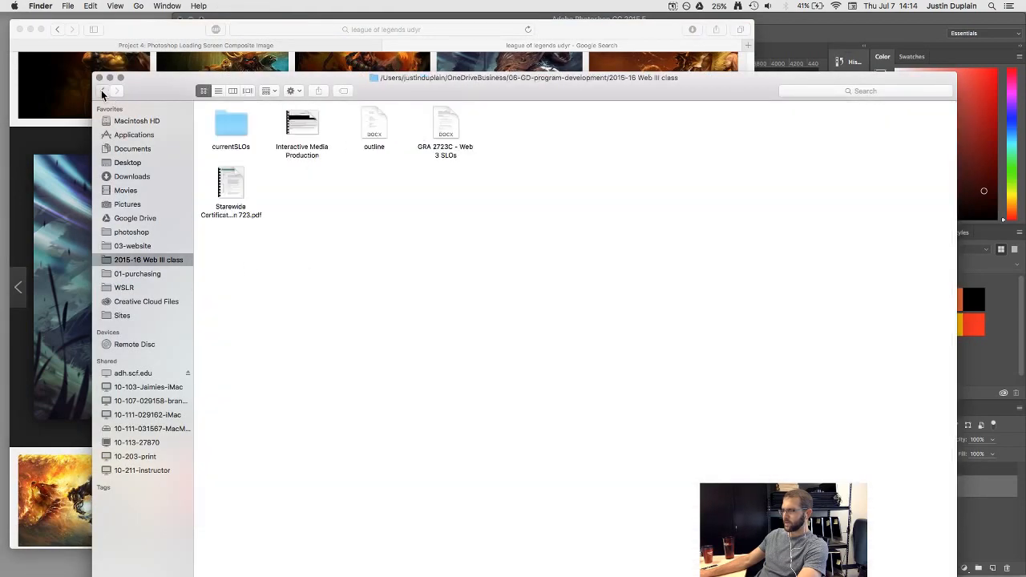
click(101, 91)
Step: Arrange the image folder and Photoshop windows side by side, with the person image and the empty artboard both in view
drag(145, 85, 138, 79)
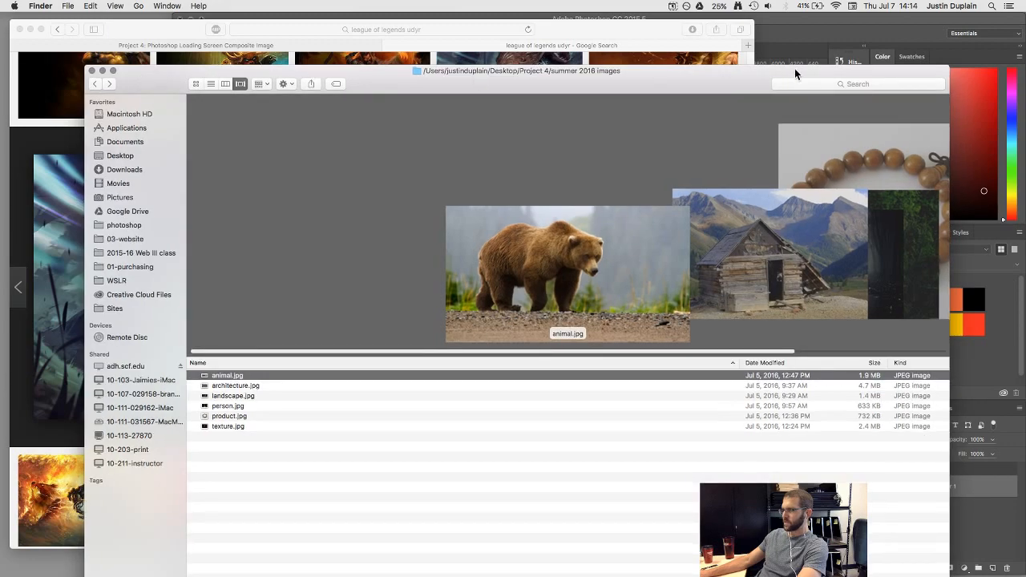
drag(794, 73, 773, 62)
click(862, 260)
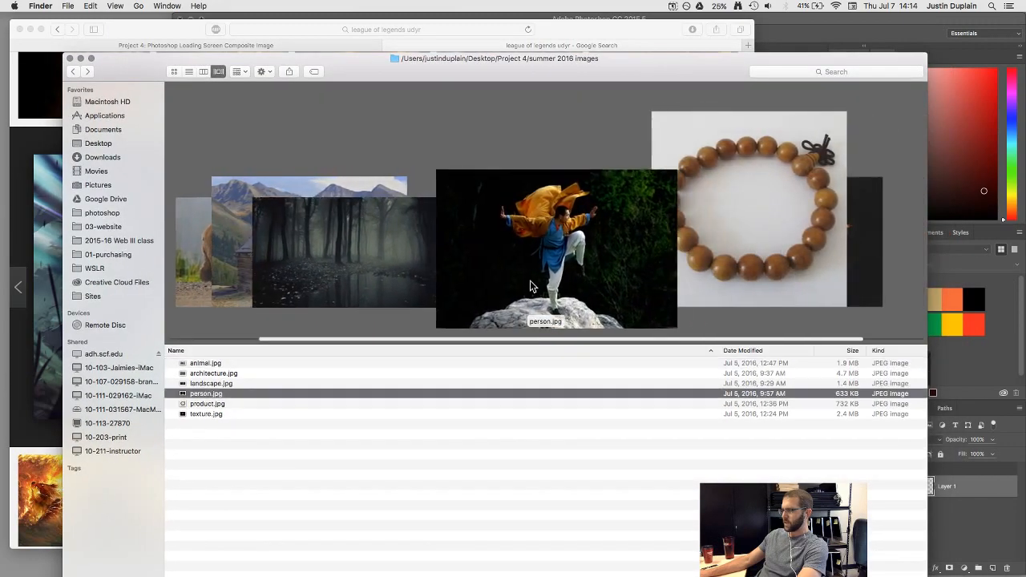
drag(684, 60, 361, 30)
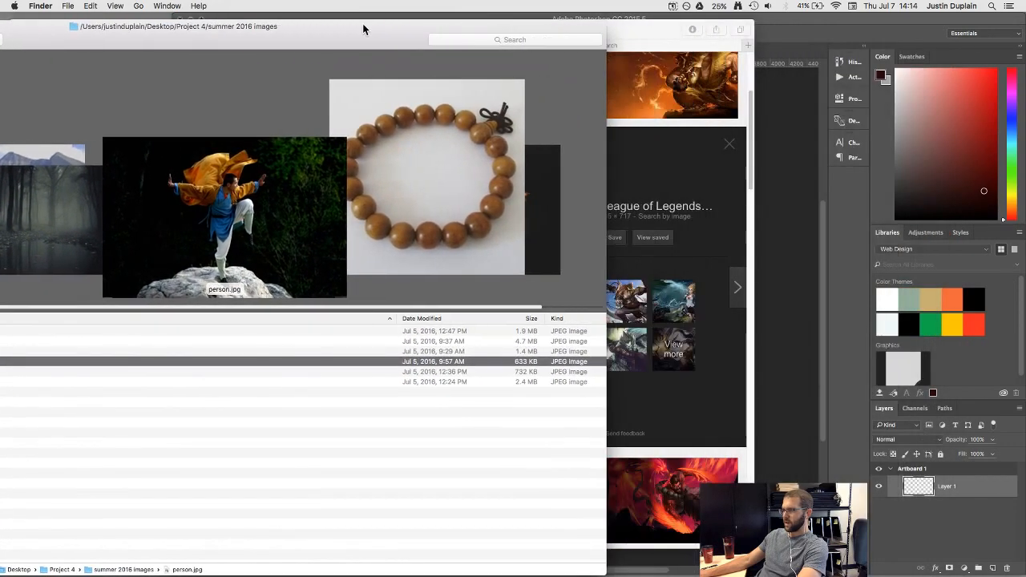
click(777, 32)
drag(715, 20, 932, 41)
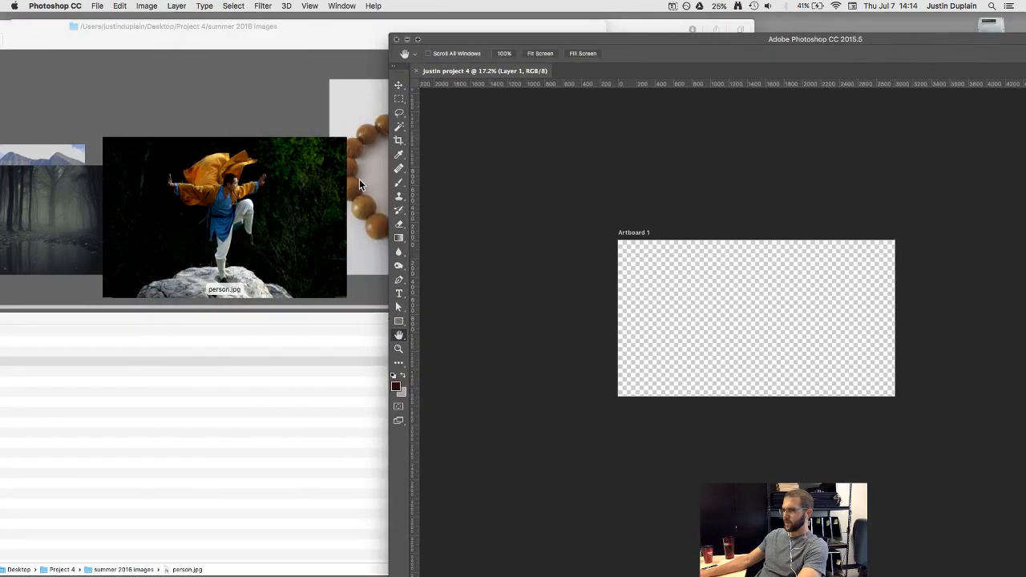
Step: Place person.jpg from the image folder onto the Photoshop artboard at its default fitted size
click(232, 206)
drag(233, 206, 862, 274)
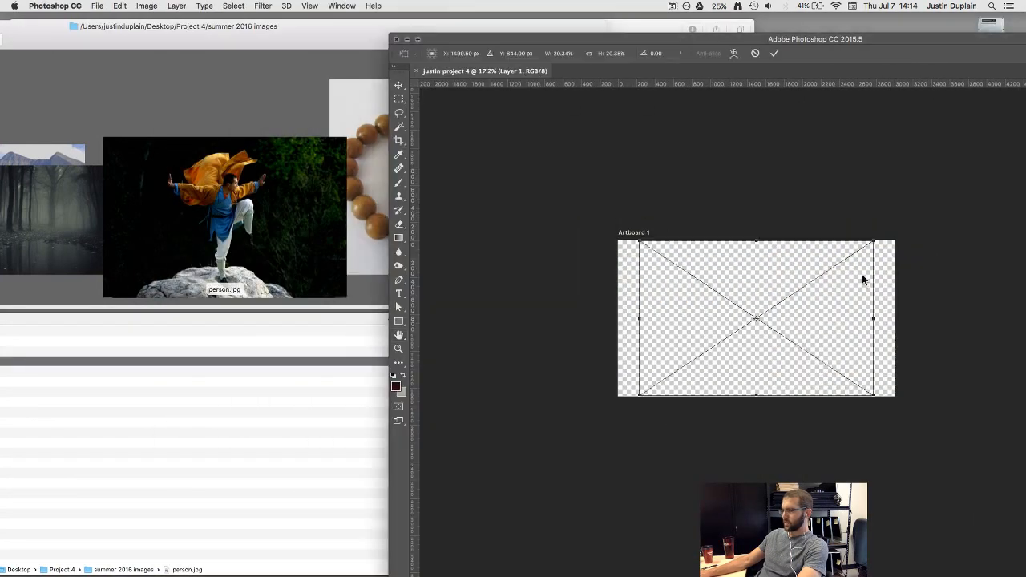
scroll(800, 285, up, 6)
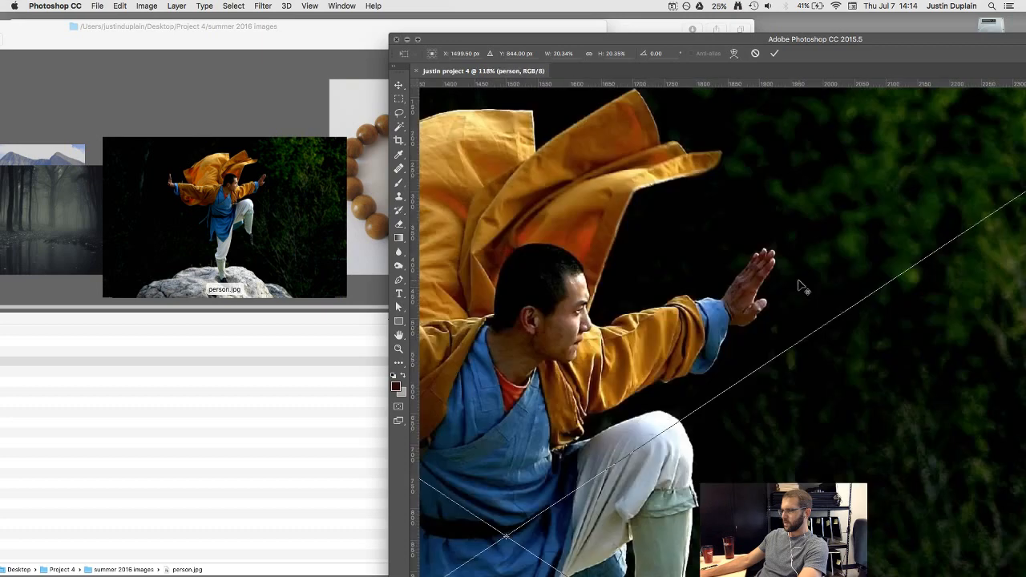
scroll(801, 285, down, 3)
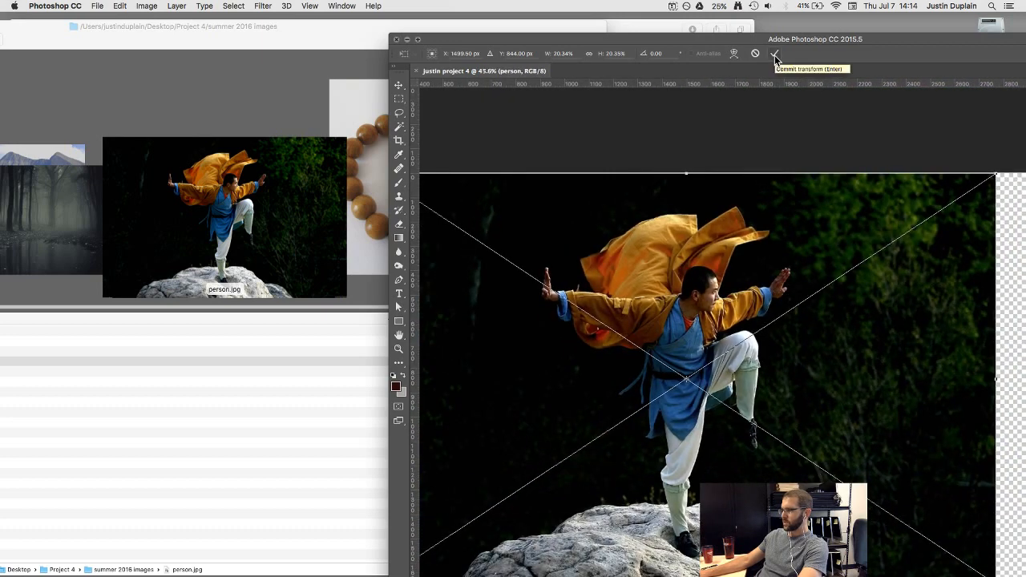
click(775, 54)
Step: Place animal.jpg from the image folder onto the artboard above the person image at its default fitted size
scroll(167, 124, left, 3)
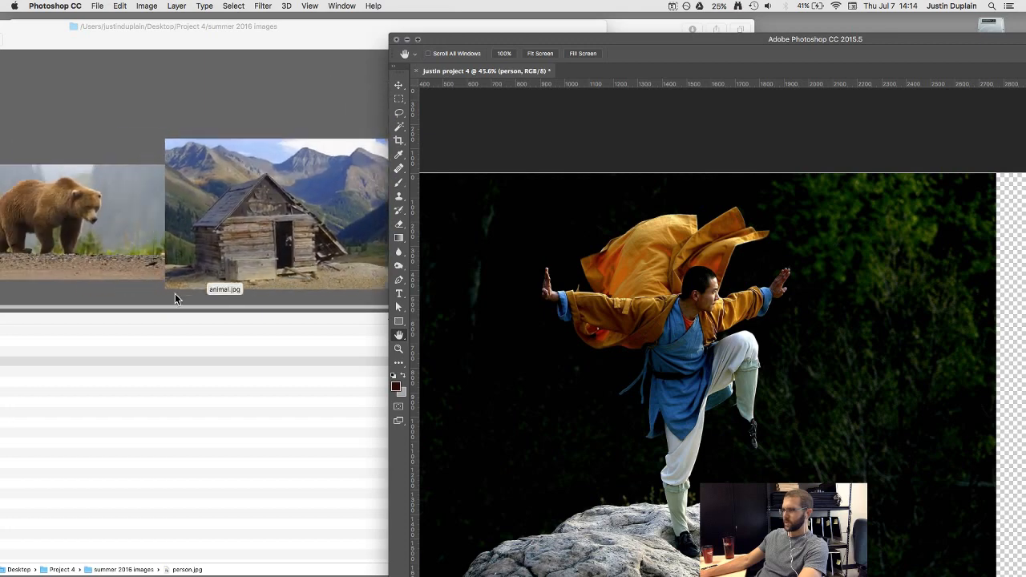
click(173, 231)
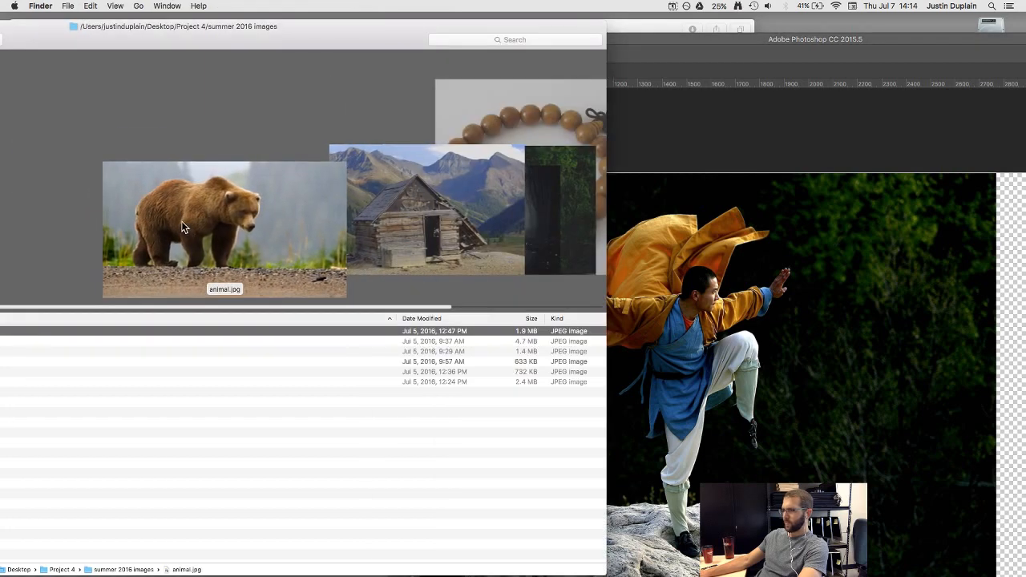
drag(183, 229, 853, 393)
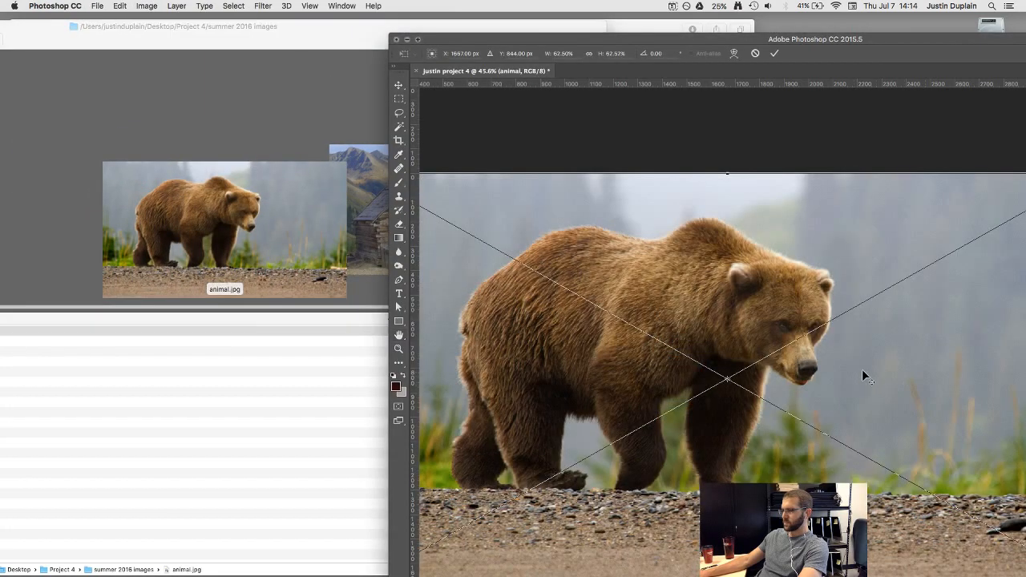
scroll(862, 376, down, 3)
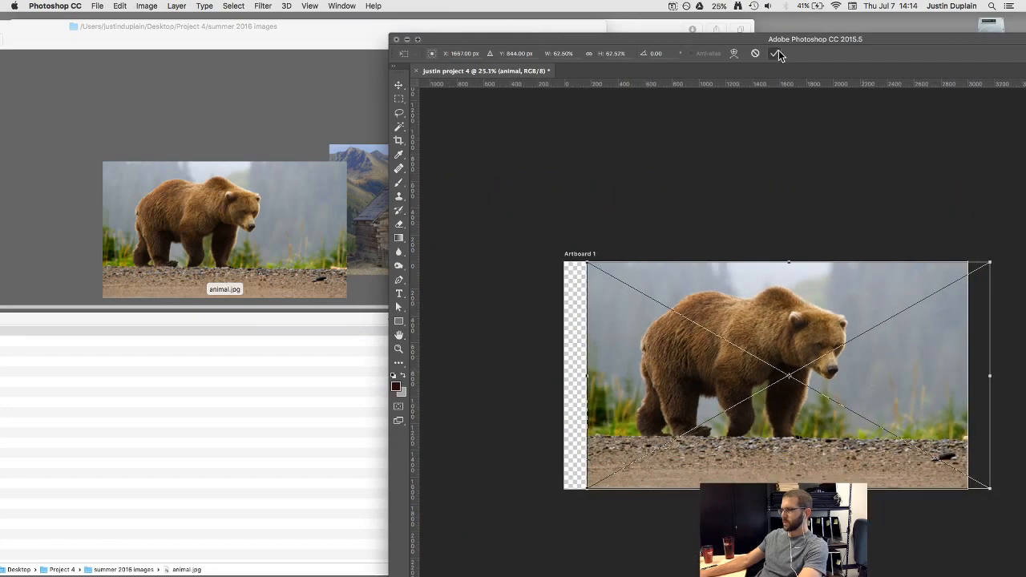
click(778, 54)
Step: Bring the whole Photoshop workspace back into view and shift the bear image down and to the right over the person image
double_click(877, 39)
scroll(680, 352, up, 5)
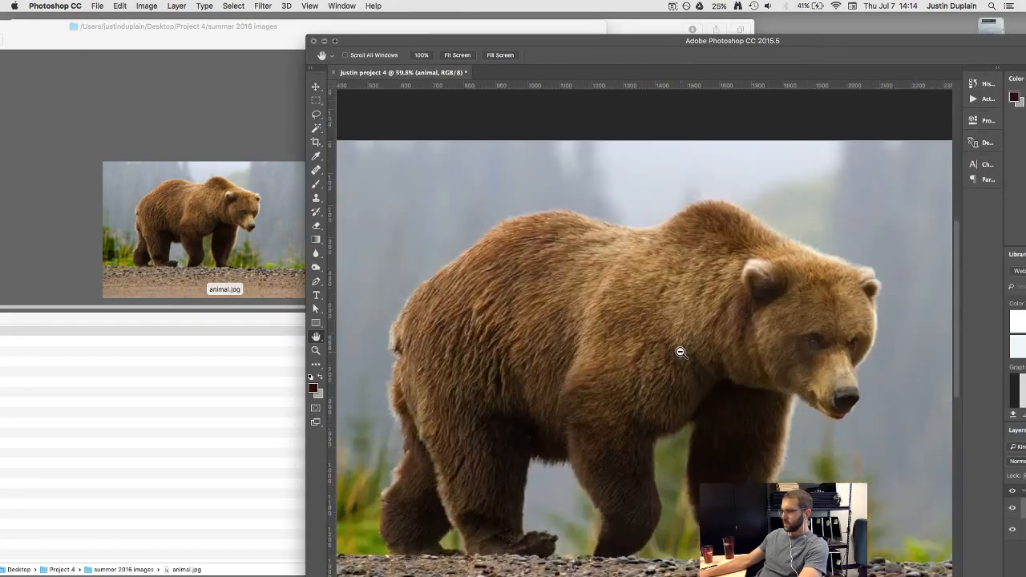
scroll(680, 352, up, 4)
scroll(680, 352, down, 3)
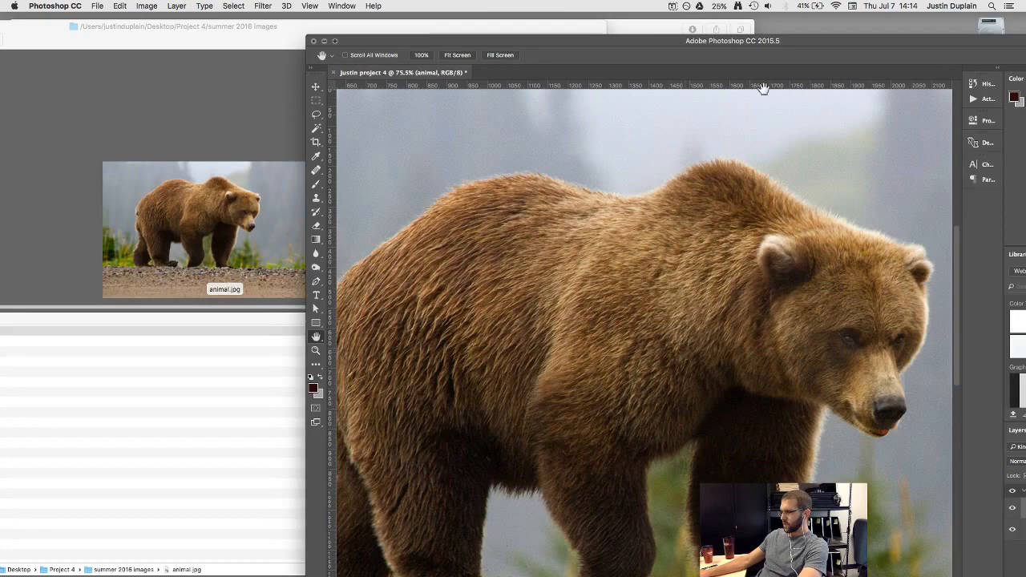
double_click(425, 45)
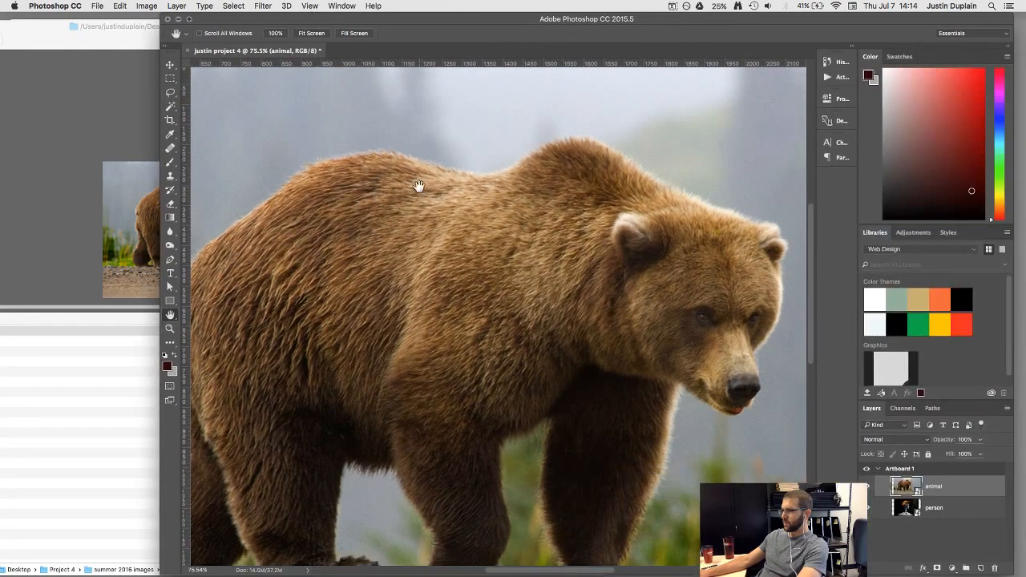
key(v)
drag(364, 143, 481, 217)
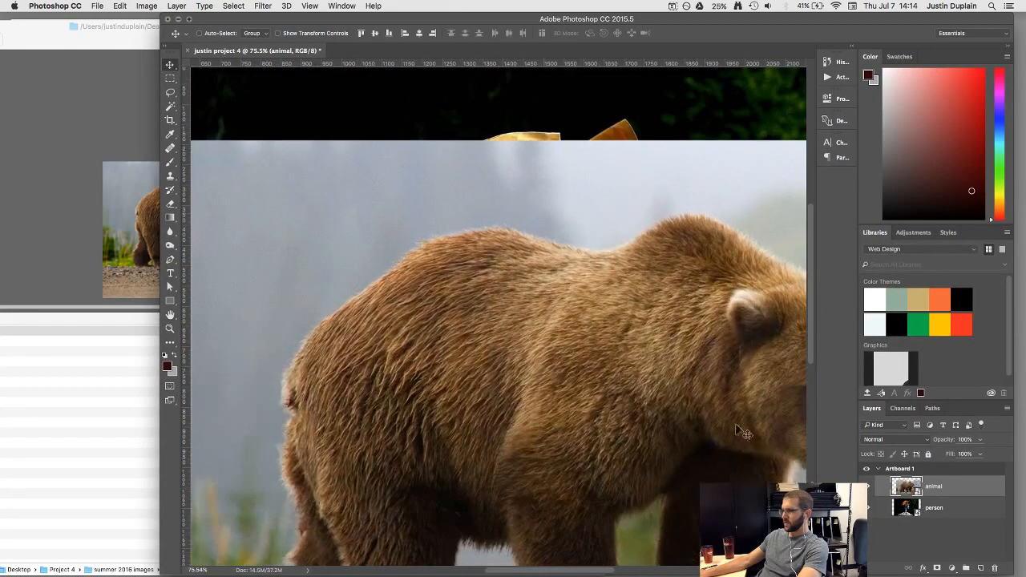
Step: Create a layer group named "originals" on the artboard
click(966, 568)
double_click(920, 482)
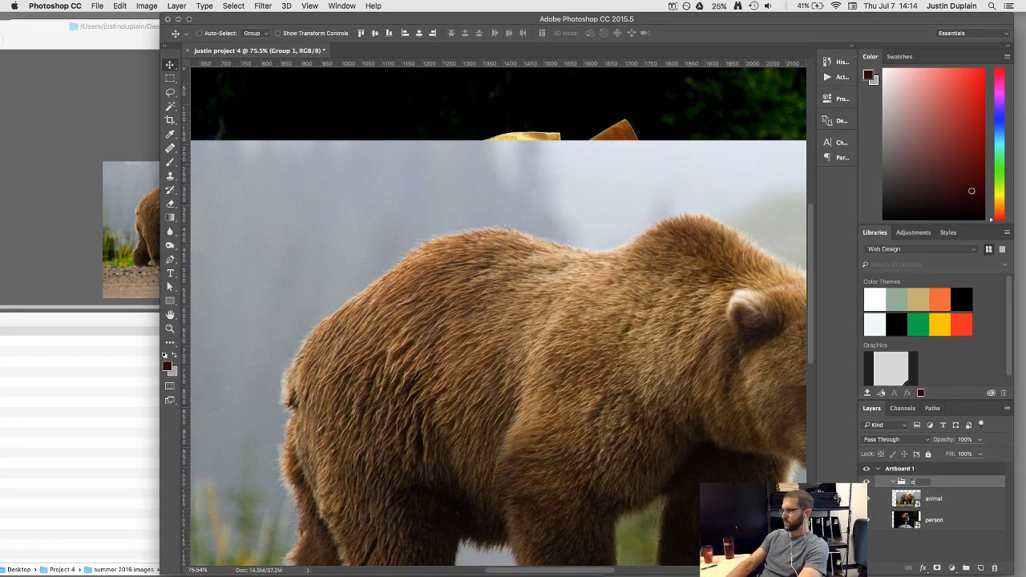
text(originals)
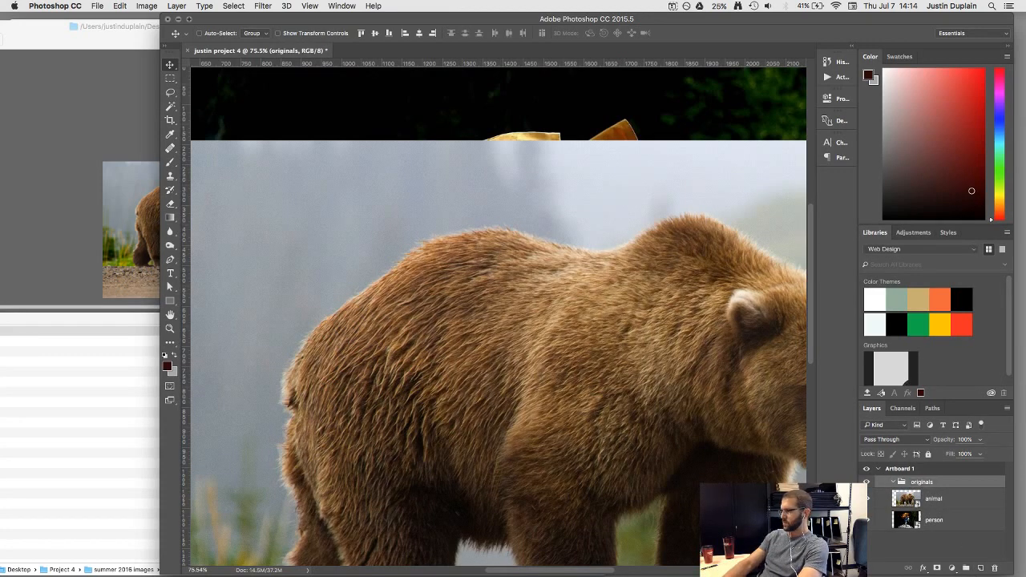
Step: Put the animal and person layers inside the originals group and collapse the group
click(935, 500)
click(906, 519)
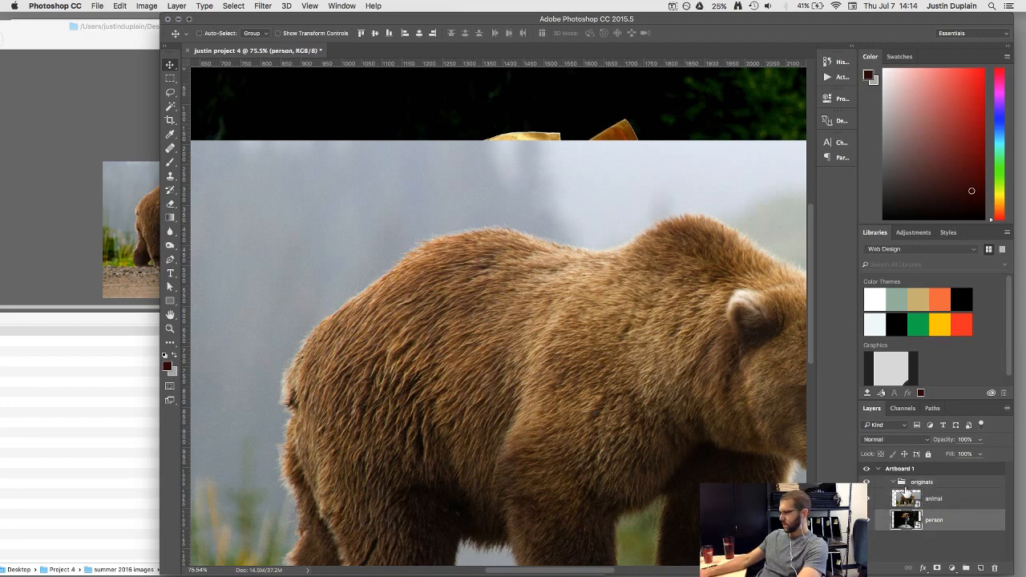
click(905, 482)
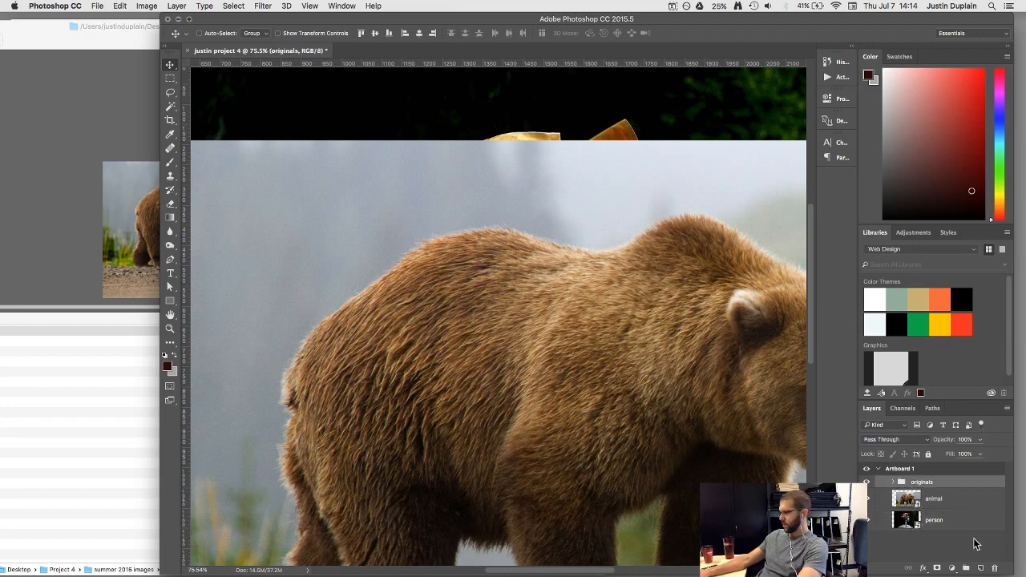
click(909, 501)
shift+click(911, 524)
drag(912, 501, 901, 484)
click(893, 482)
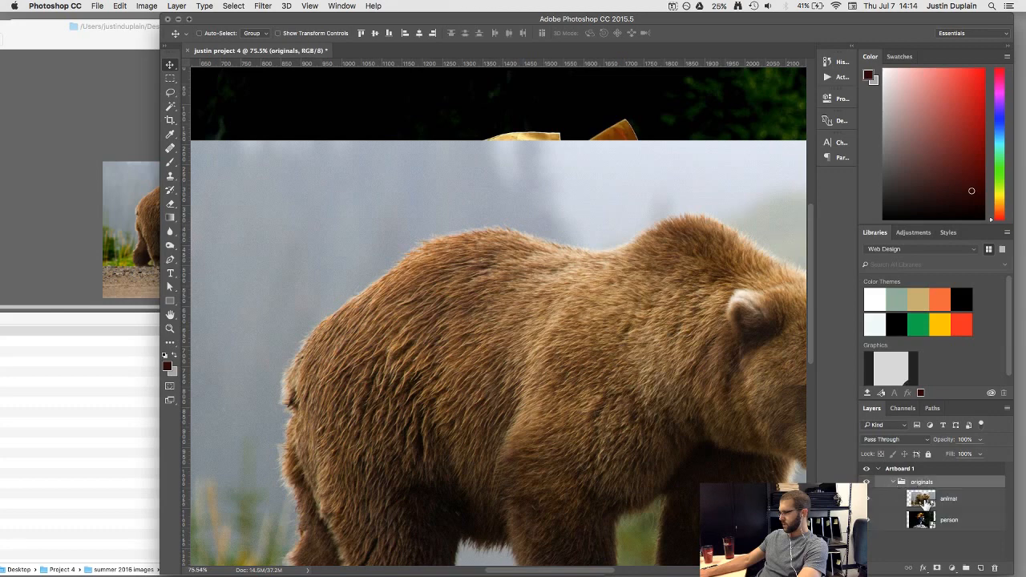
click(893, 483)
Step: Create another layer group named "udyr" above the originals group
click(967, 568)
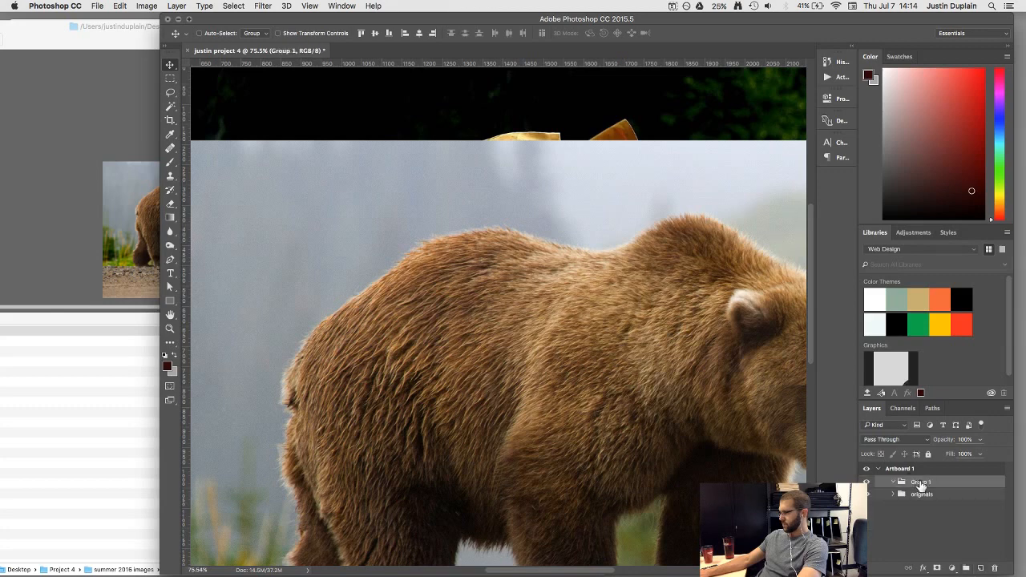
text(udyr)
key(Return)
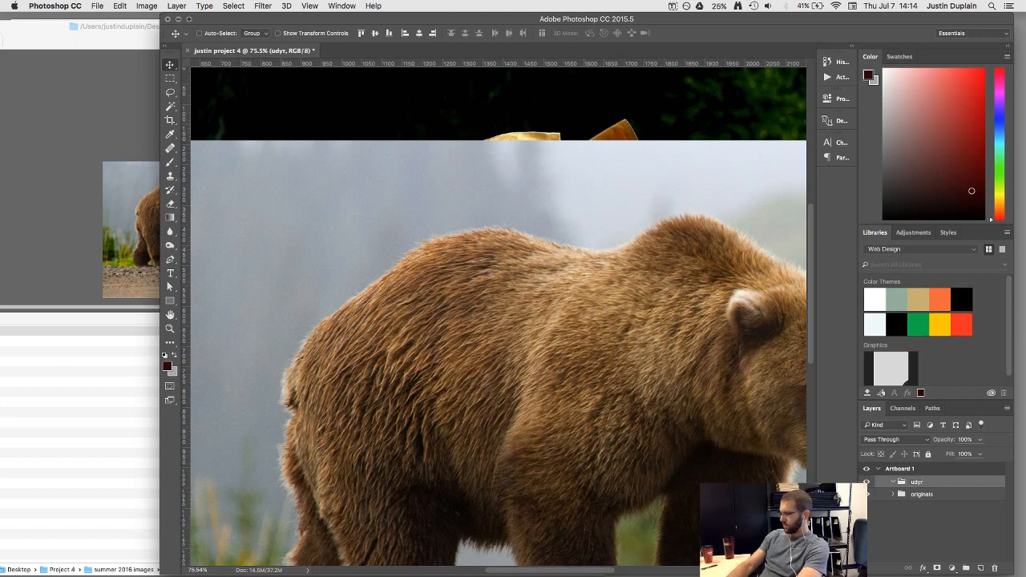
Step: Duplicate the animal and person layers from the originals group into the udyr group, then collapse originals
click(893, 494)
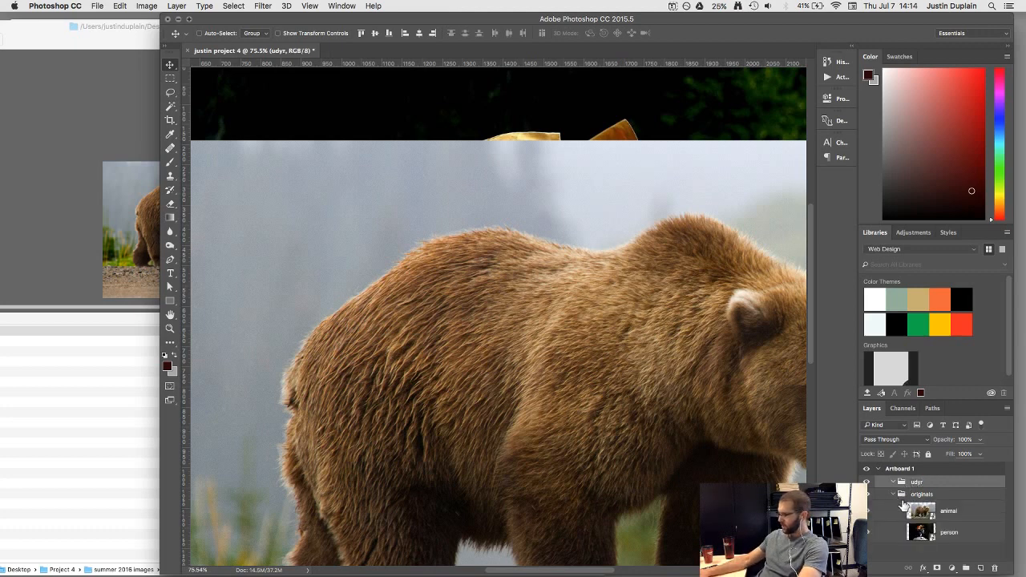
click(918, 514)
shift+click(924, 532)
drag(923, 532, 922, 489)
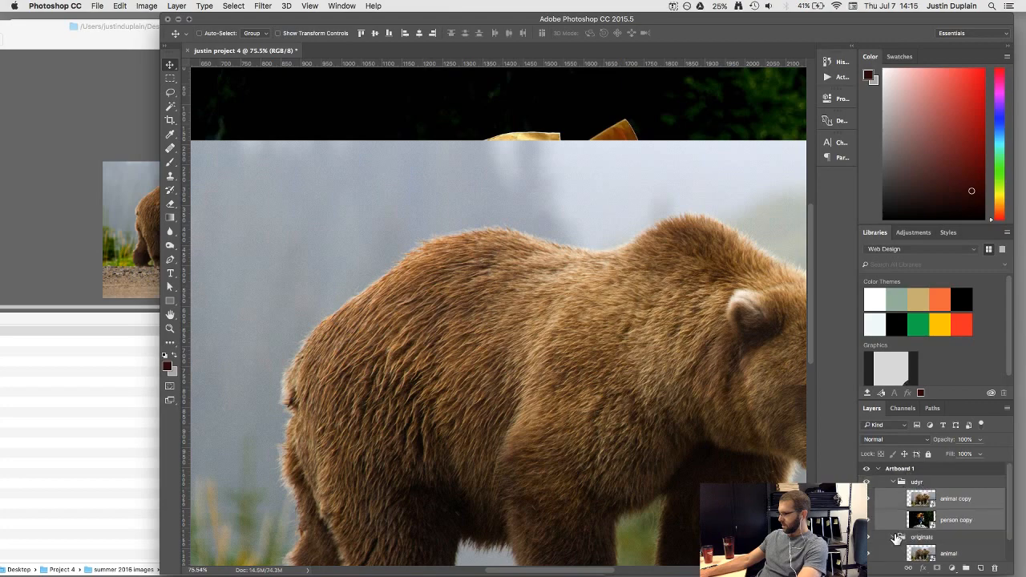
click(895, 538)
Step: Make the animal copy in the udyr group the active layer and show the whole artboard
click(919, 503)
click(934, 526)
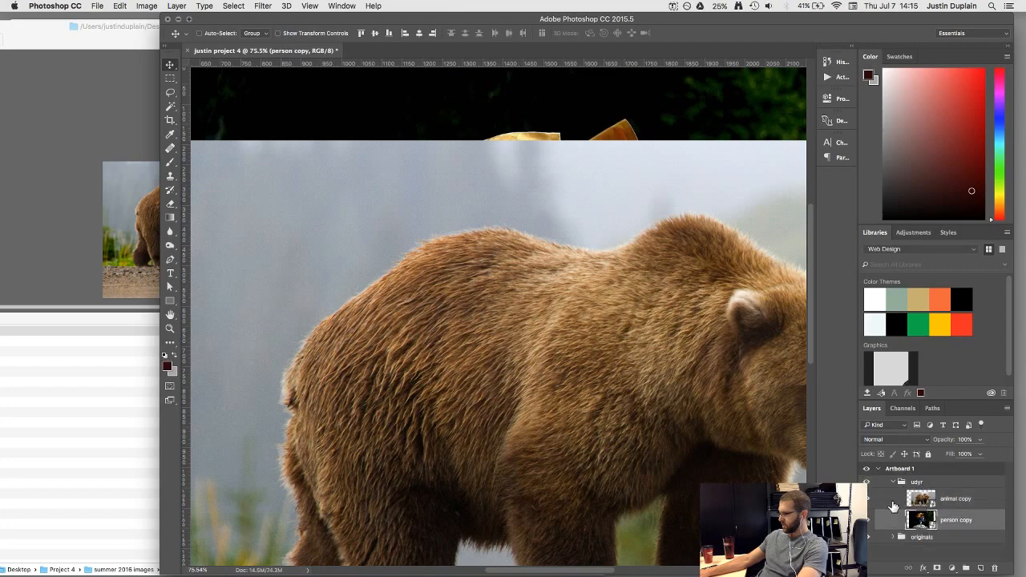
click(919, 501)
scroll(682, 440, down, 5)
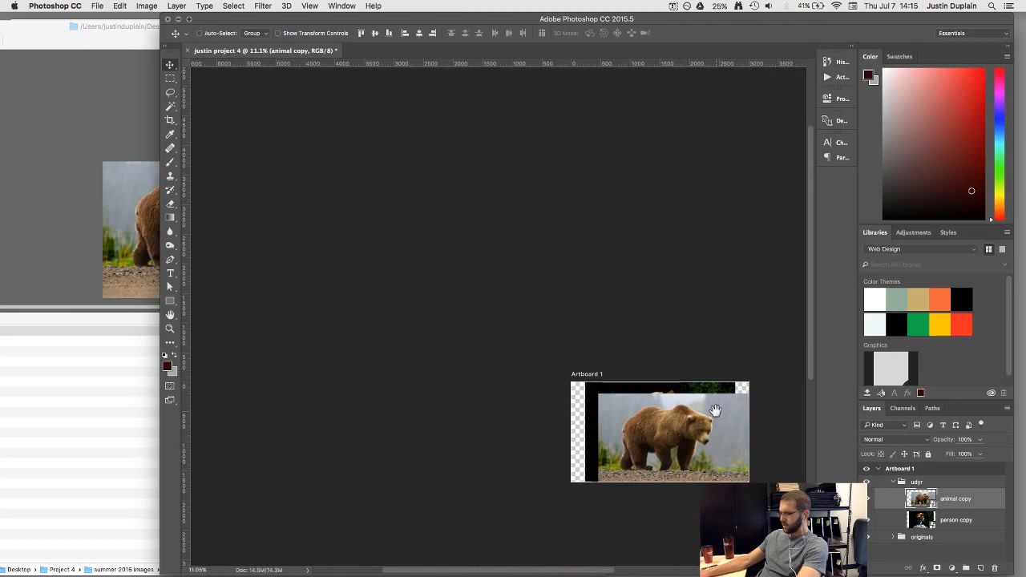
scroll(728, 432, up, 1)
Step: Move the image folder window aside and switch to Safari to view the Udyr reference artwork
click(77, 145)
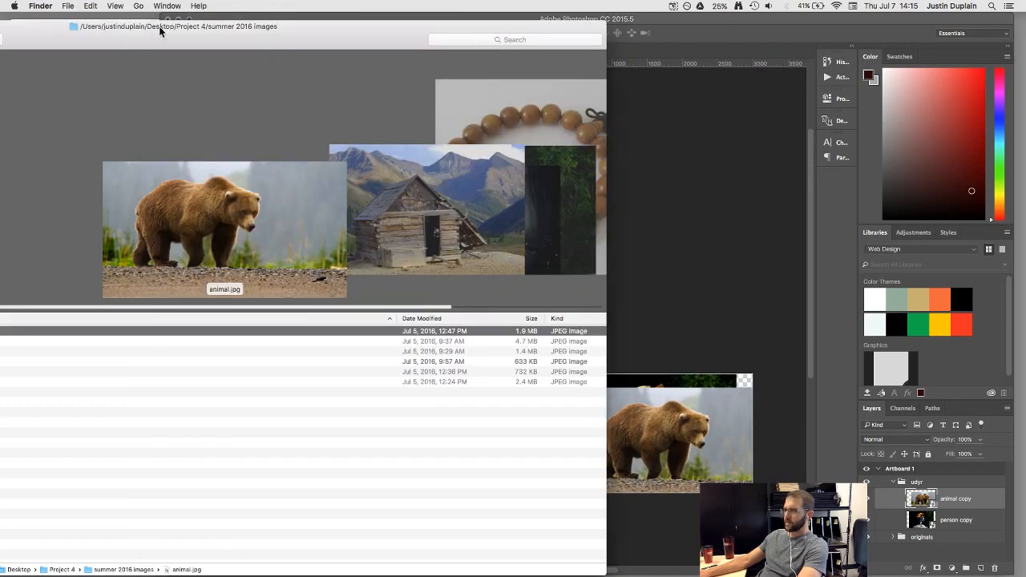
double_click(160, 28)
click(133, 32)
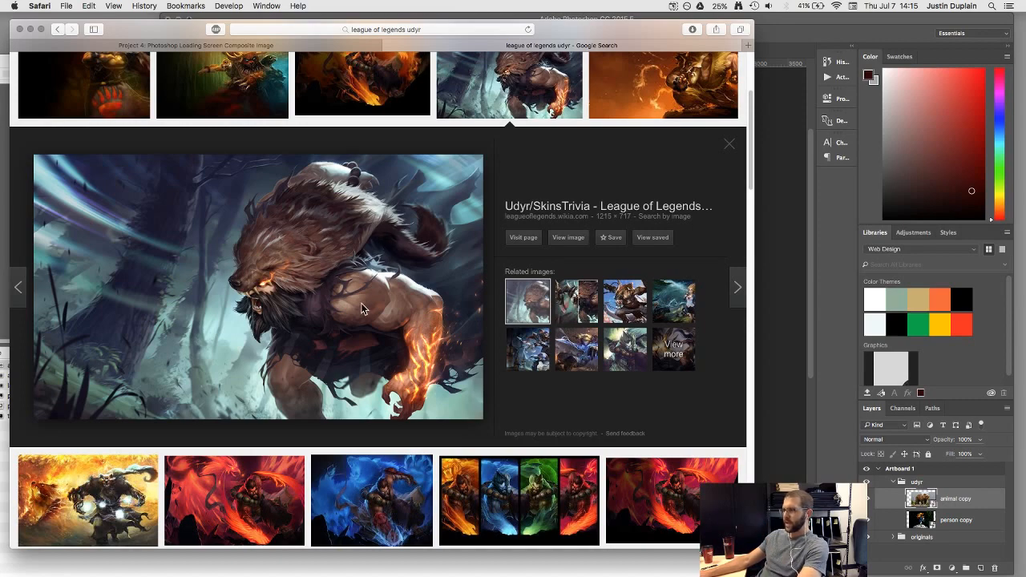
Step: Browse the Udyr image results, previewing the Spirit Guard artworks, and return to the Project 4 assignment page
scroll(361, 303, up, 3)
scroll(361, 304, down, 5)
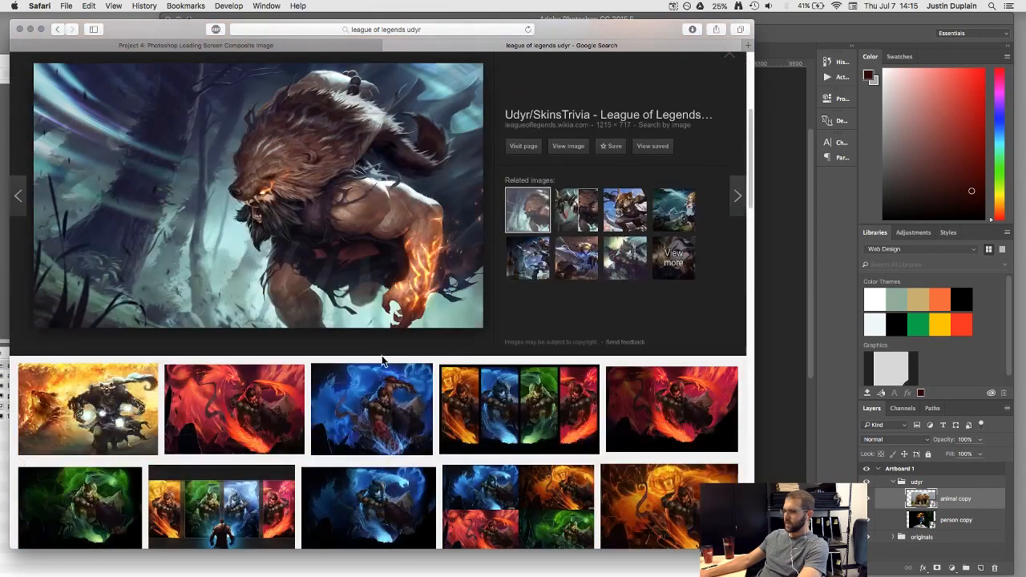
click(383, 393)
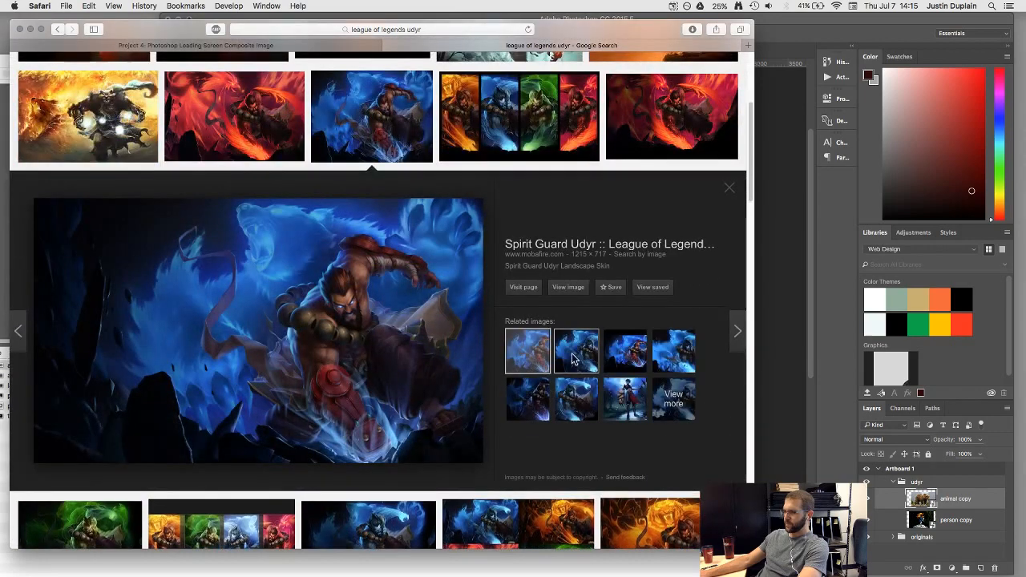
click(672, 398)
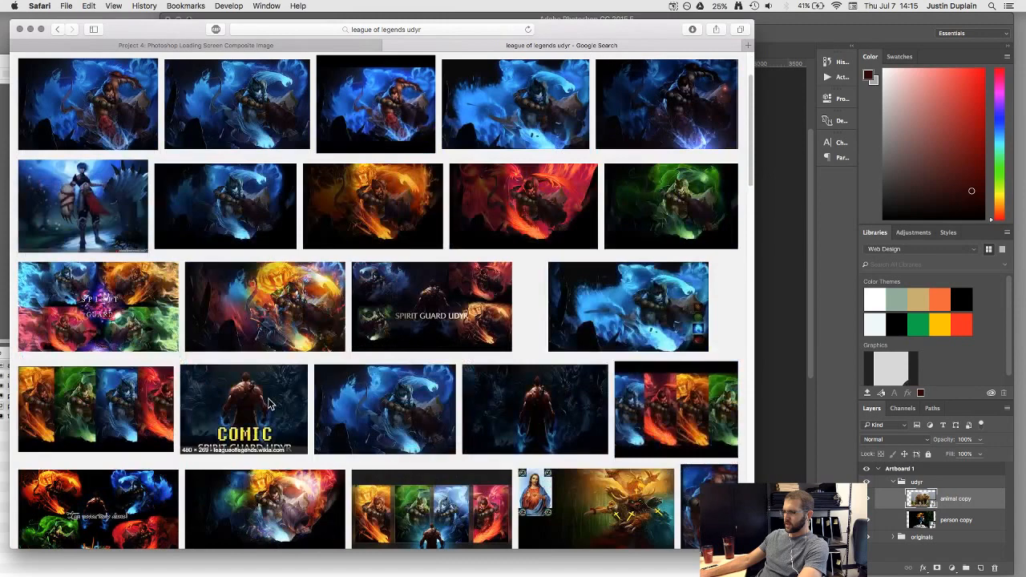
click(283, 393)
click(490, 142)
click(405, 109)
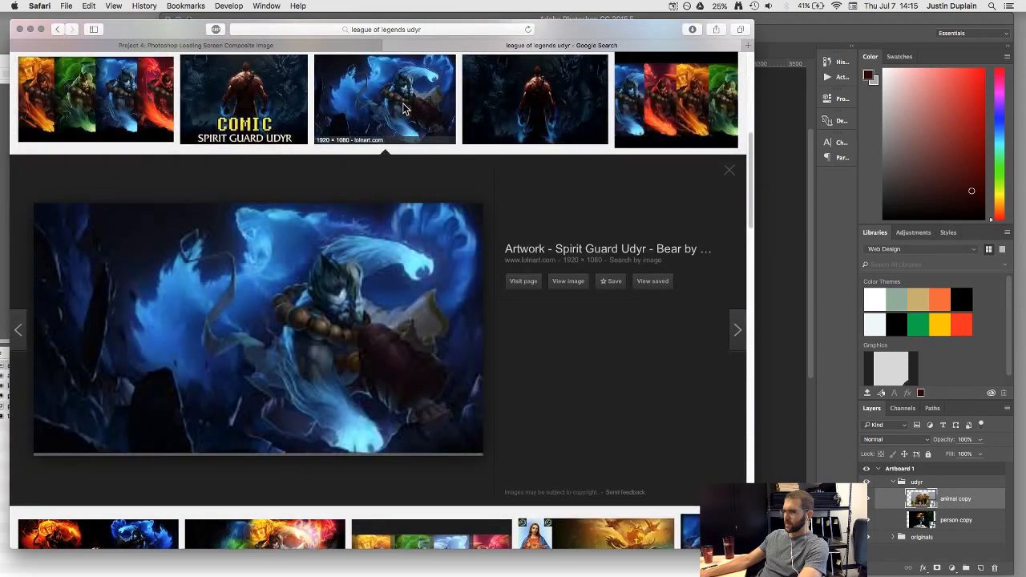
click(92, 117)
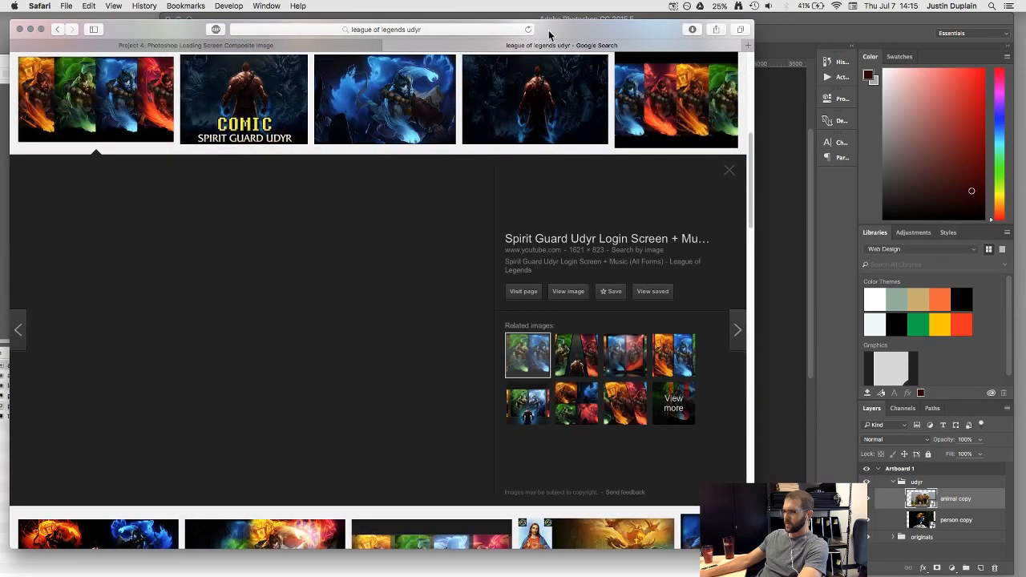
click(390, 47)
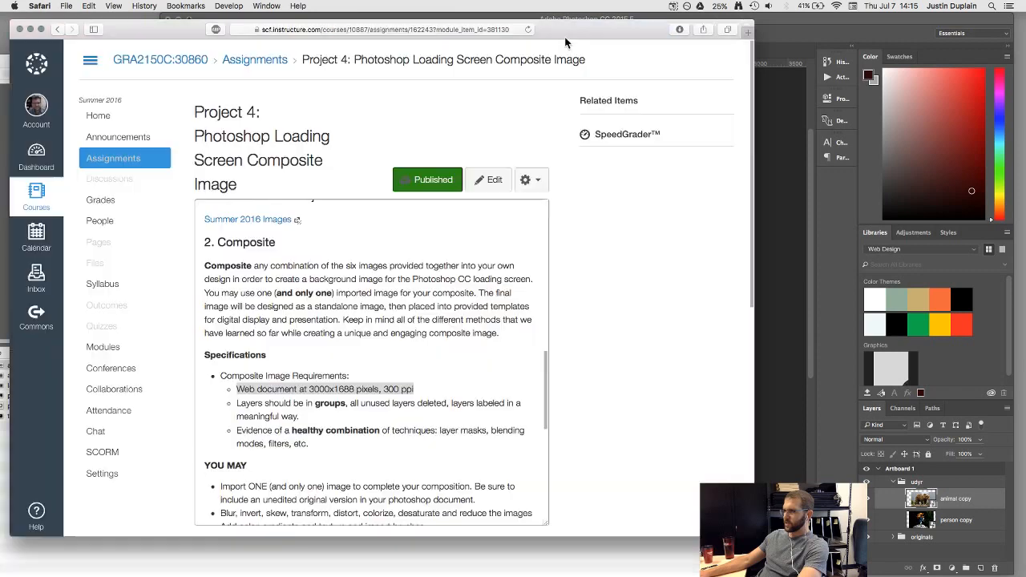
Step: Switch to Photoshop, reposition the bear layer on the artboard and examine its back and ear fur up close
click(795, 35)
scroll(716, 455, up, 10)
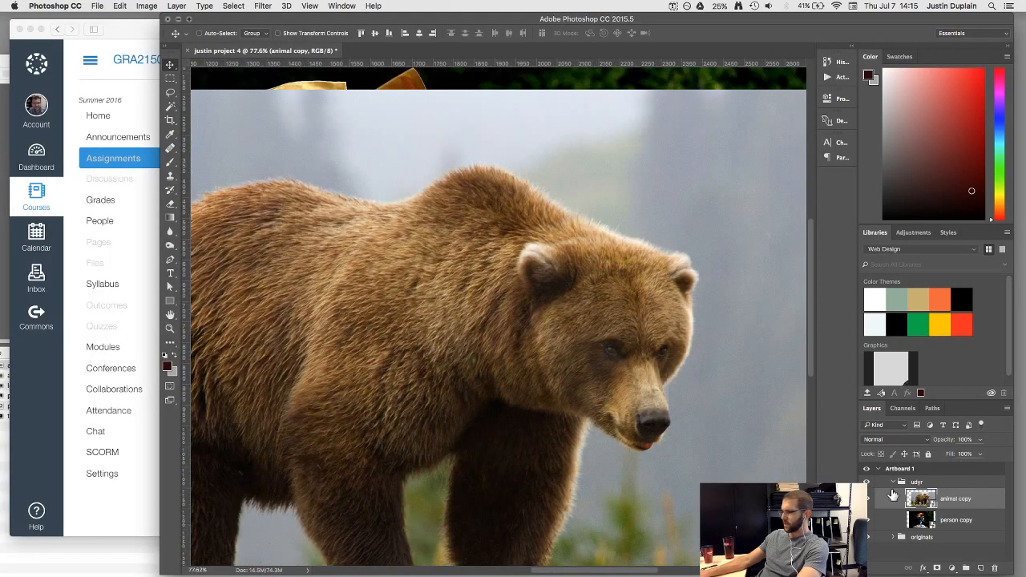
drag(622, 308, 588, 324)
right_click(575, 263)
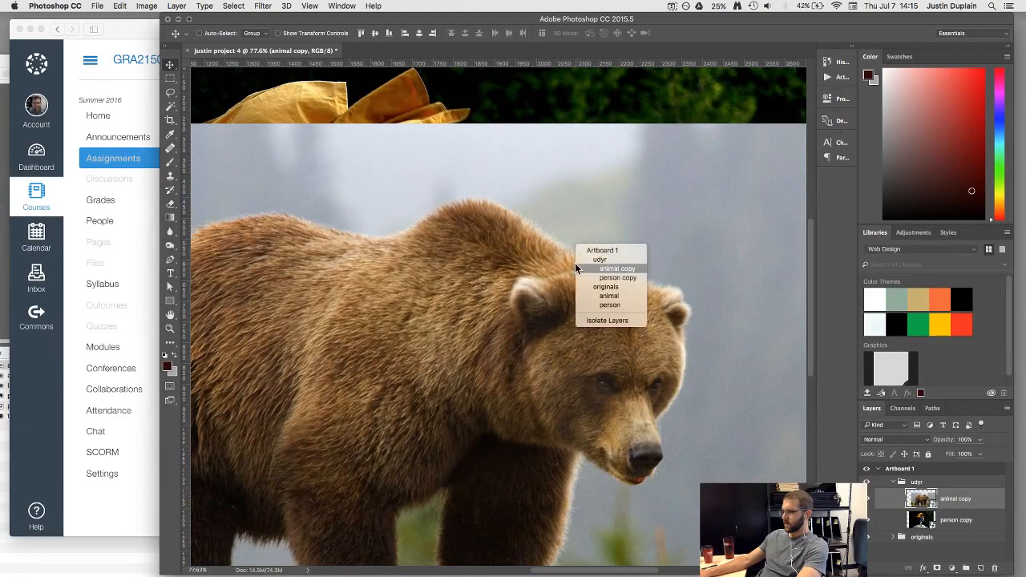
click(605, 102)
drag(533, 122, 464, 246)
scroll(642, 378, down, 3)
scroll(641, 381, down, 3)
scroll(464, 245, up, 5)
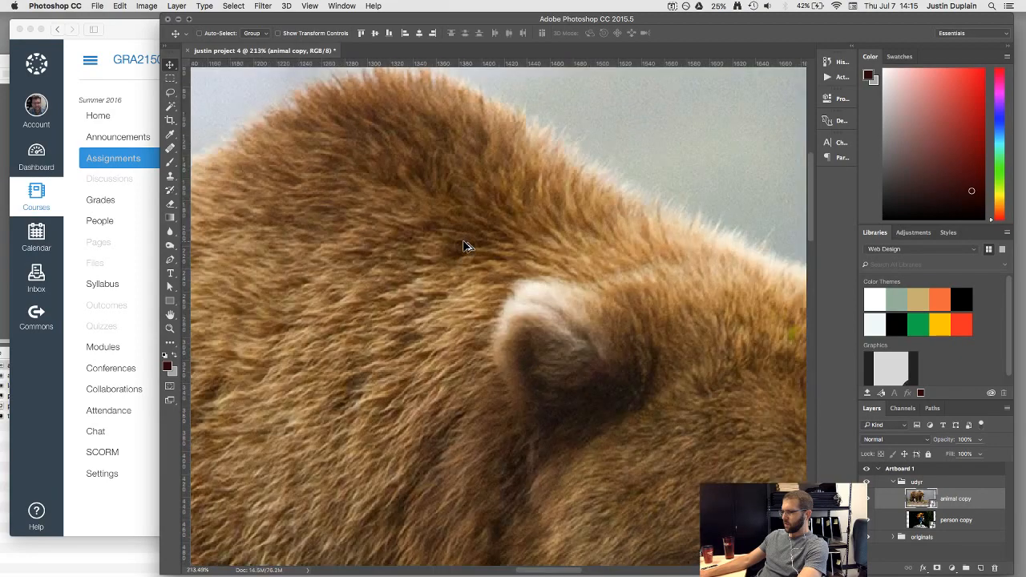
Step: Move the bear layer down to uncover the person's upper body and examine the figure up close
scroll(465, 247, down, 6)
drag(497, 302, 581, 496)
scroll(482, 298, up, 5)
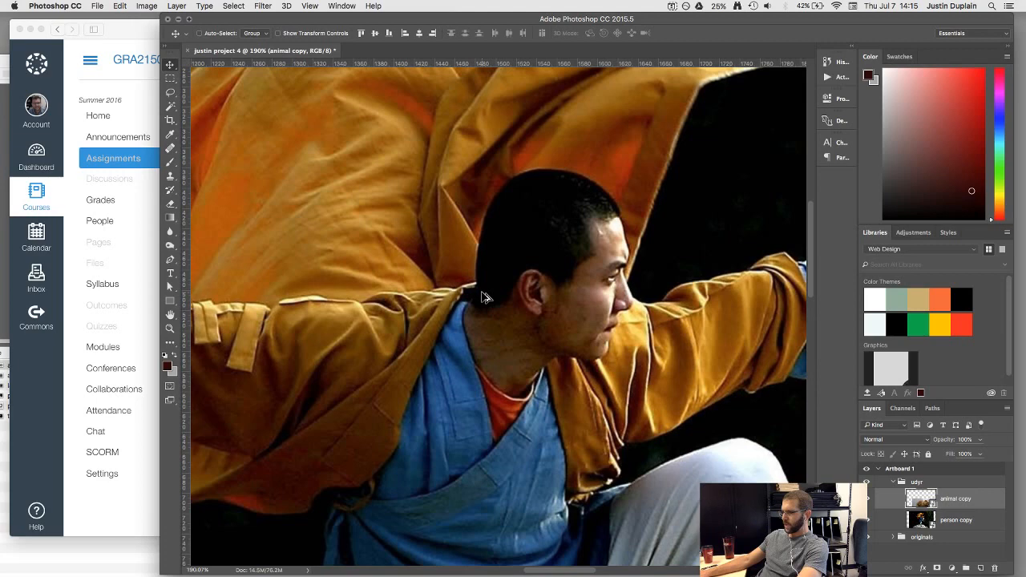
scroll(482, 297, down, 4)
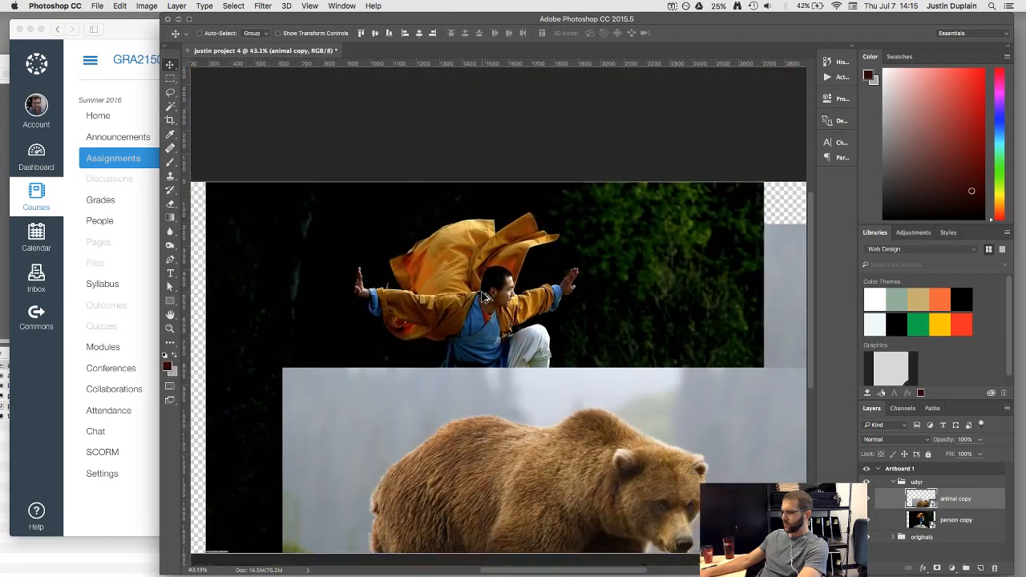
scroll(484, 298, down, 3)
Step: Move the bear back up over the person, check its face up close, and shift it toward the artboard's left edge
drag(468, 340, 504, 292)
scroll(504, 292, up, 4)
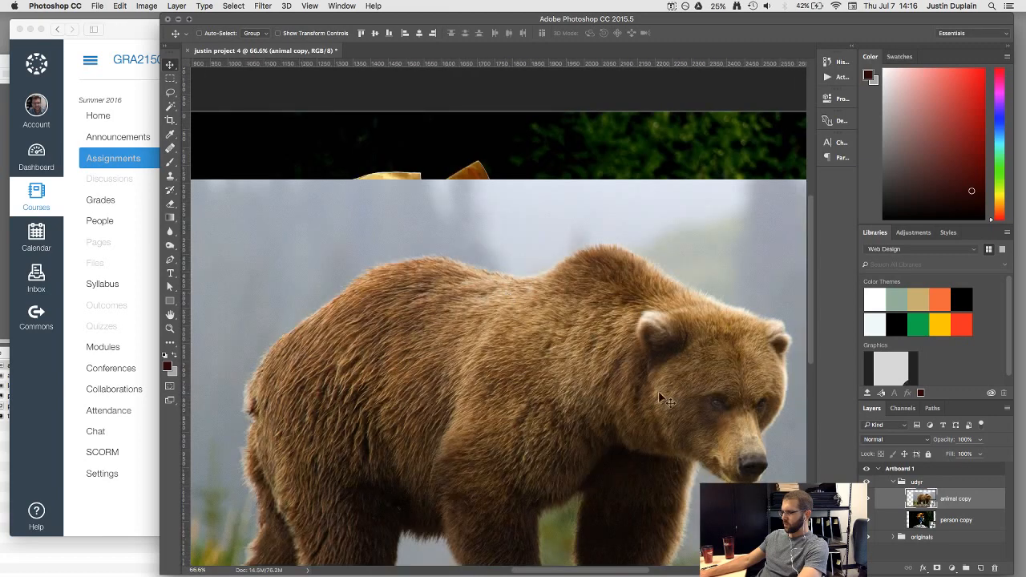
drag(690, 404, 589, 329)
scroll(594, 334, up, 4)
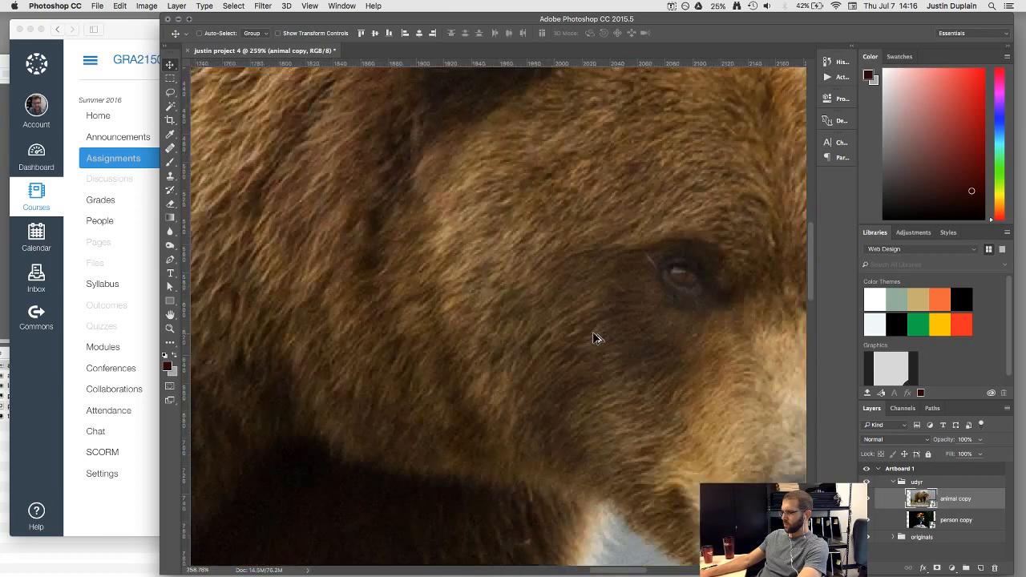
scroll(593, 337, down, 6)
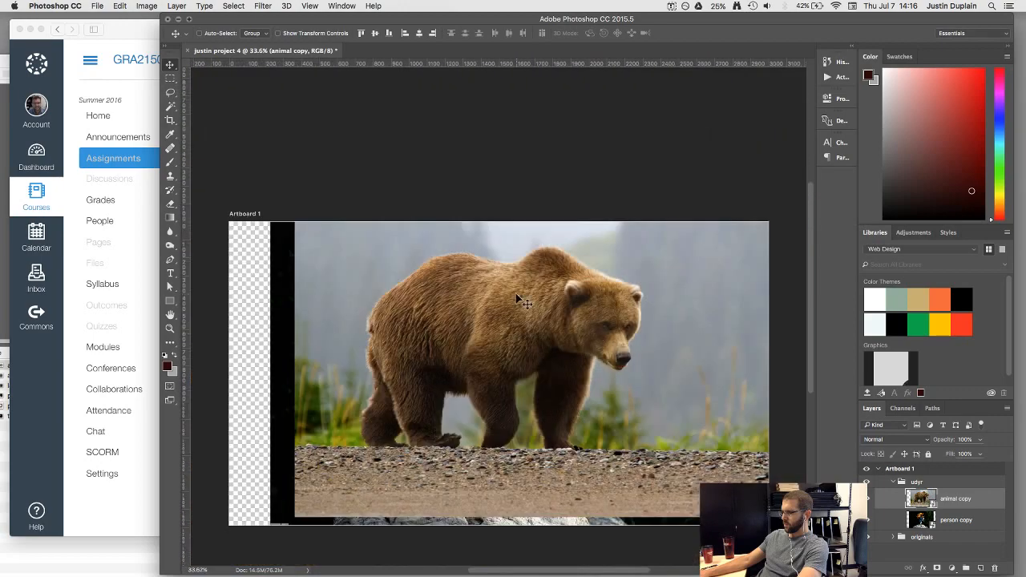
drag(517, 299, 426, 290)
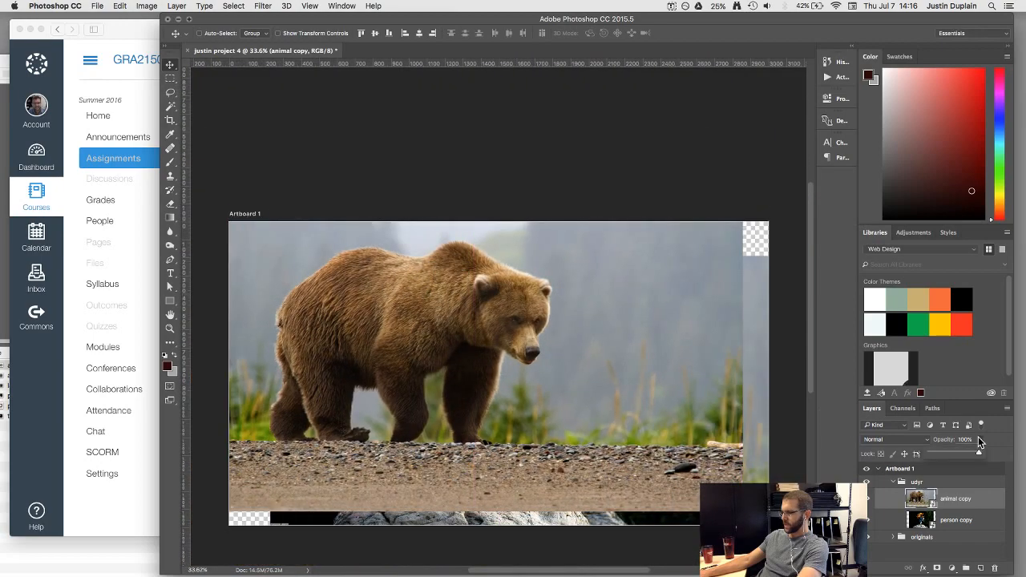
Step: Lower the animal copy's opacity to 61% and shift the bear right so its head extends past the person
drag(980, 455, 945, 454)
scroll(416, 279, up, 2)
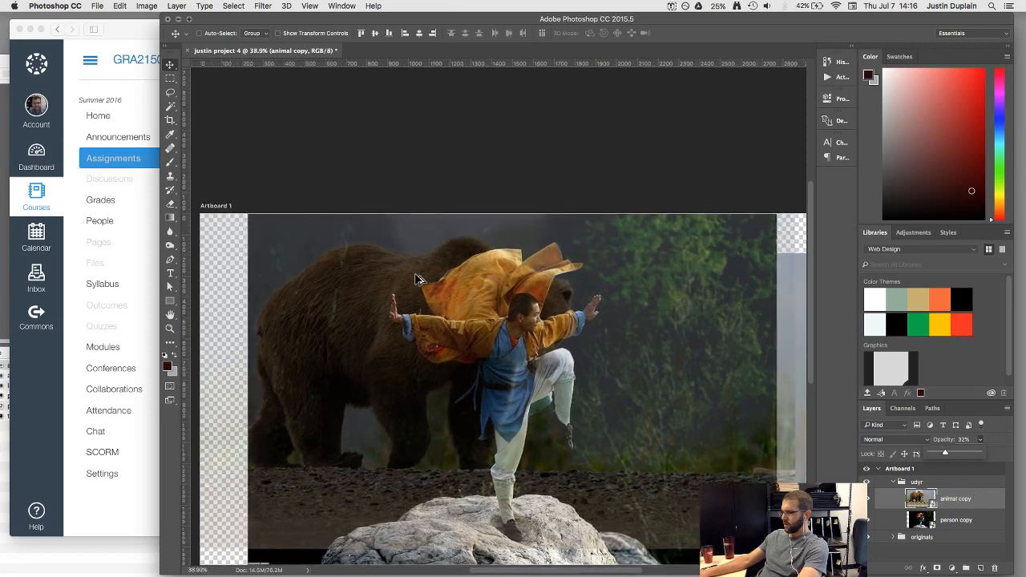
scroll(415, 279, down, 3)
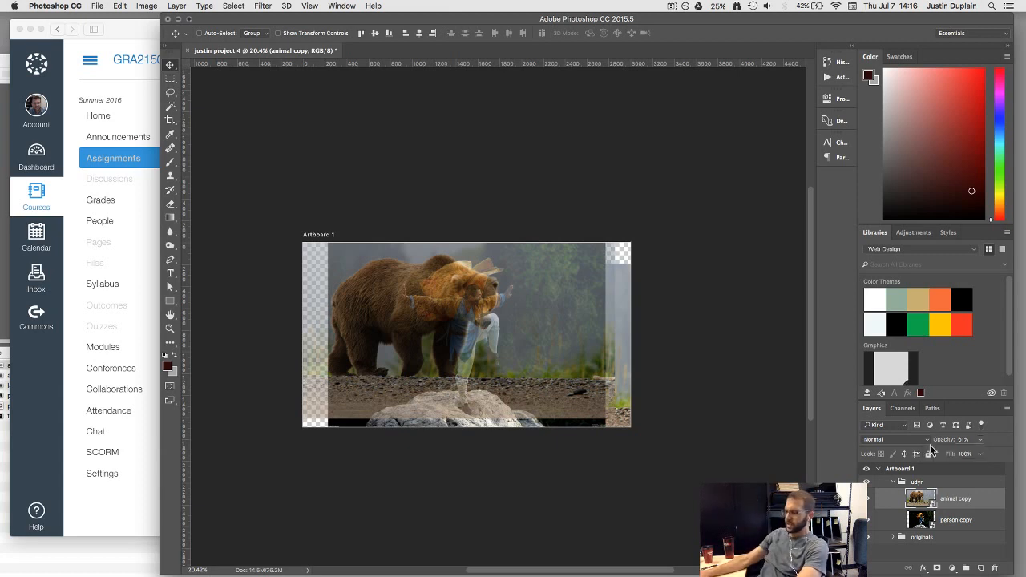
click(528, 295)
drag(524, 291, 504, 281)
scroll(504, 281, up, 10)
scroll(504, 281, down, 5)
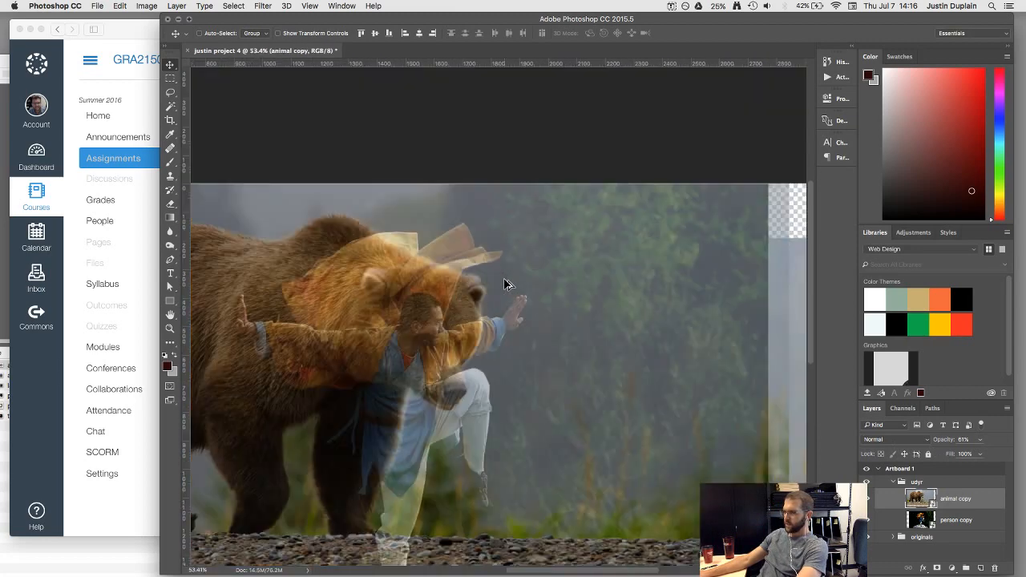
drag(559, 328, 648, 331)
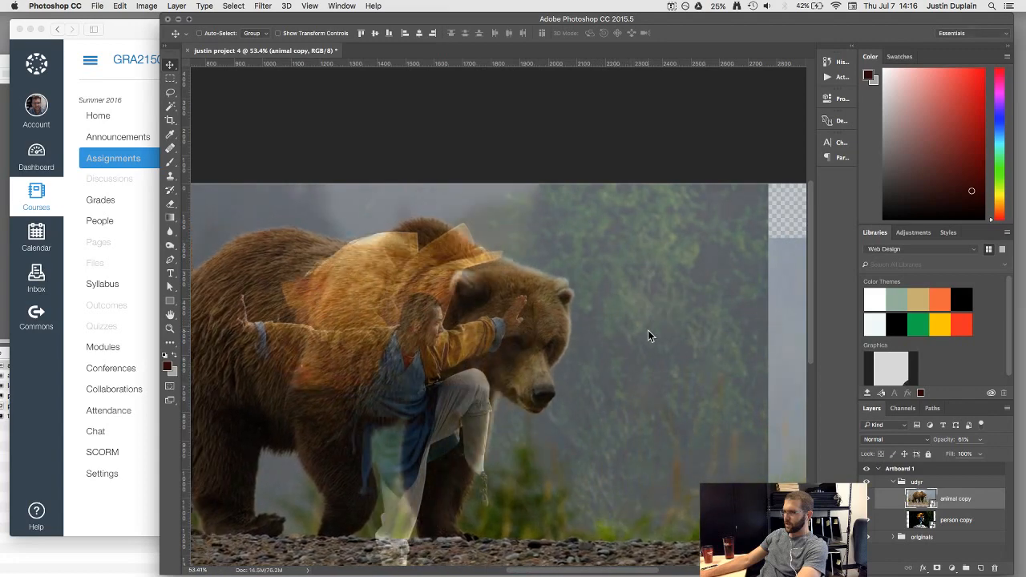
scroll(641, 323, down, 2)
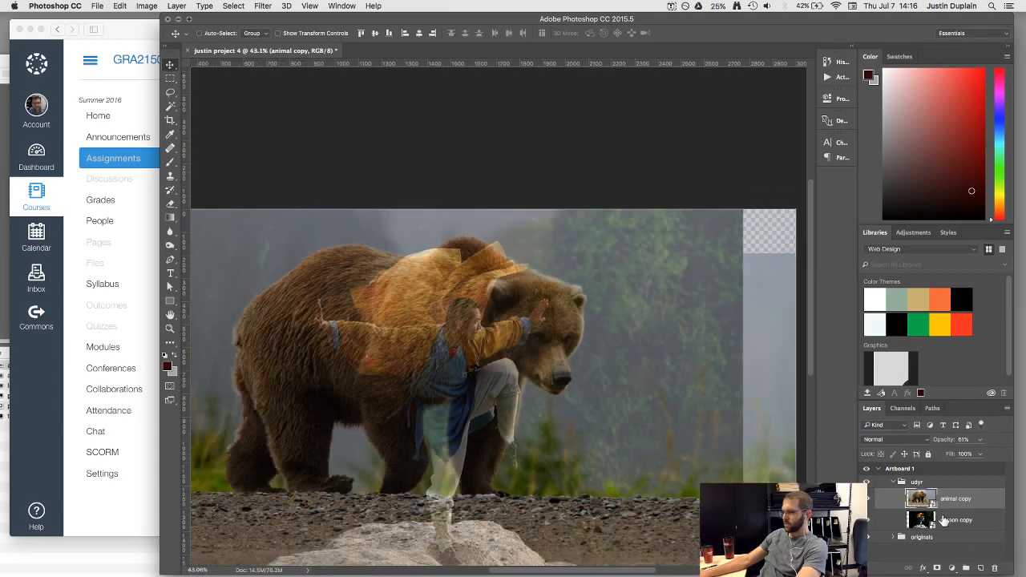
Step: Restore the animal copy's opacity to 100% and move the bear toward the artboard's lower right
click(980, 440)
drag(979, 453, 999, 449)
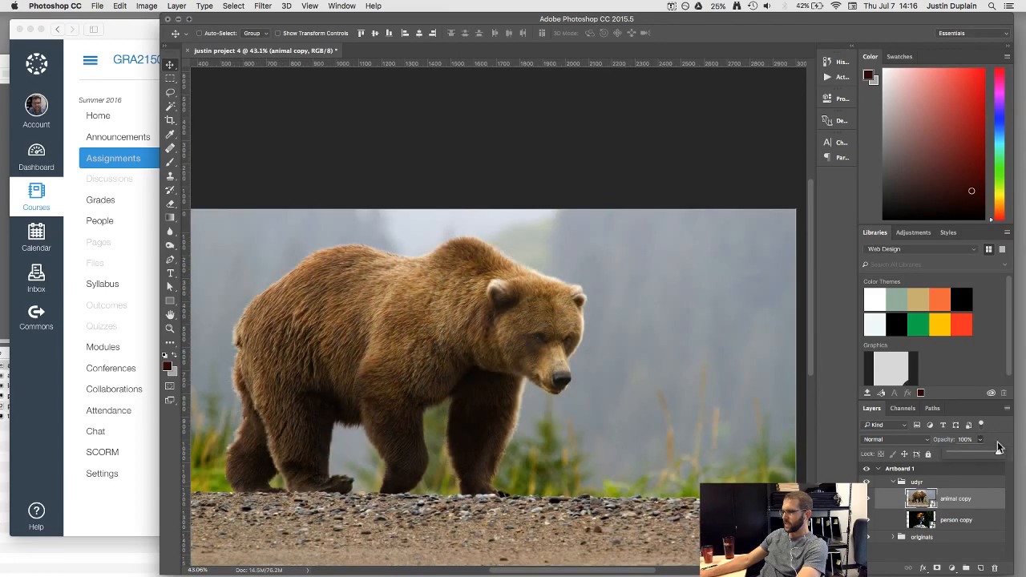
click(601, 162)
drag(536, 320, 588, 273)
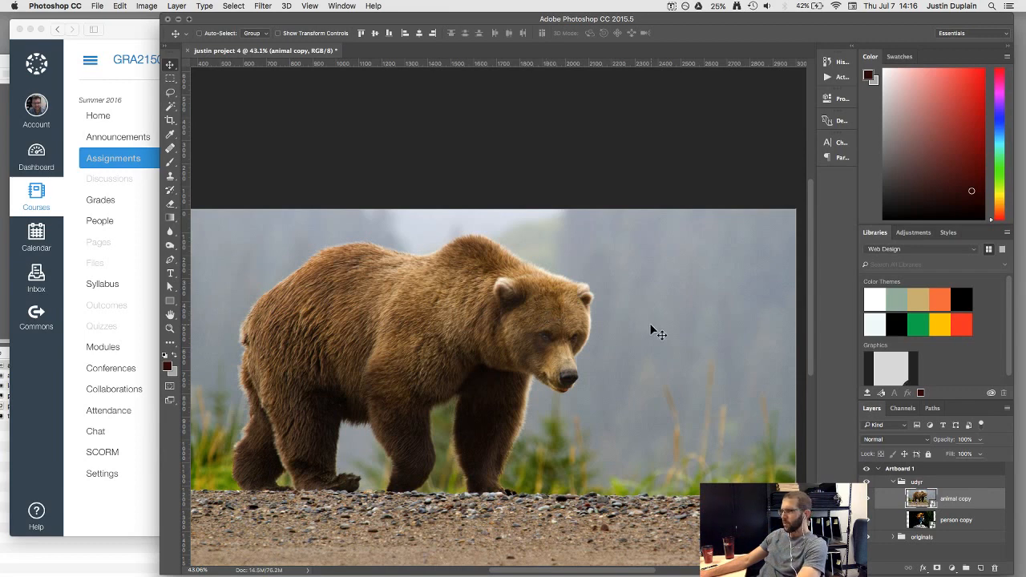
scroll(597, 312, down, 3)
drag(563, 320, 635, 306)
drag(463, 285, 566, 337)
Step: Switch to Finder, browse the supplied images in the summer 2016 images folder and enlarge the preview area
click(124, 30)
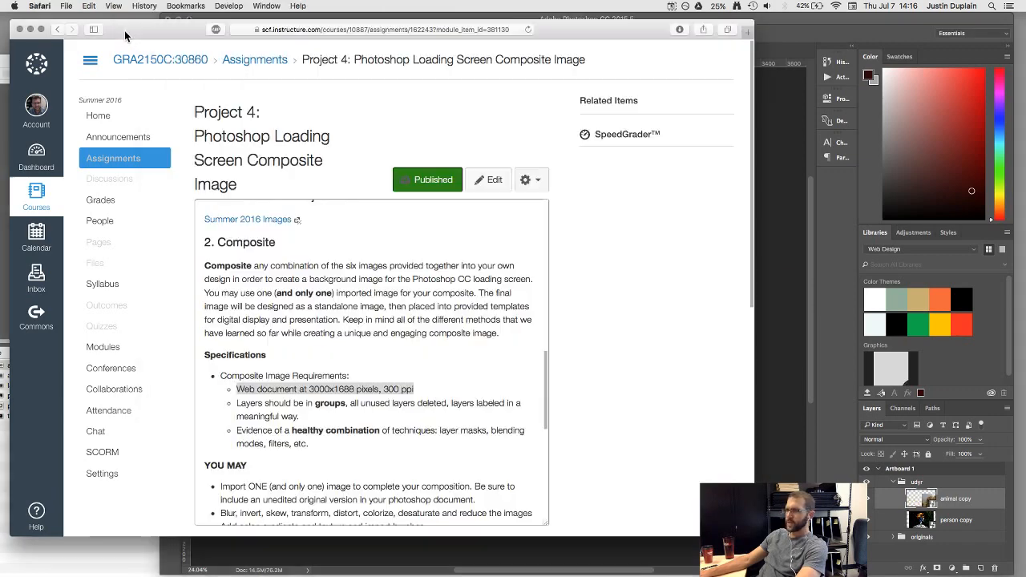
drag(124, 30, 170, 152)
drag(116, 63, 246, 33)
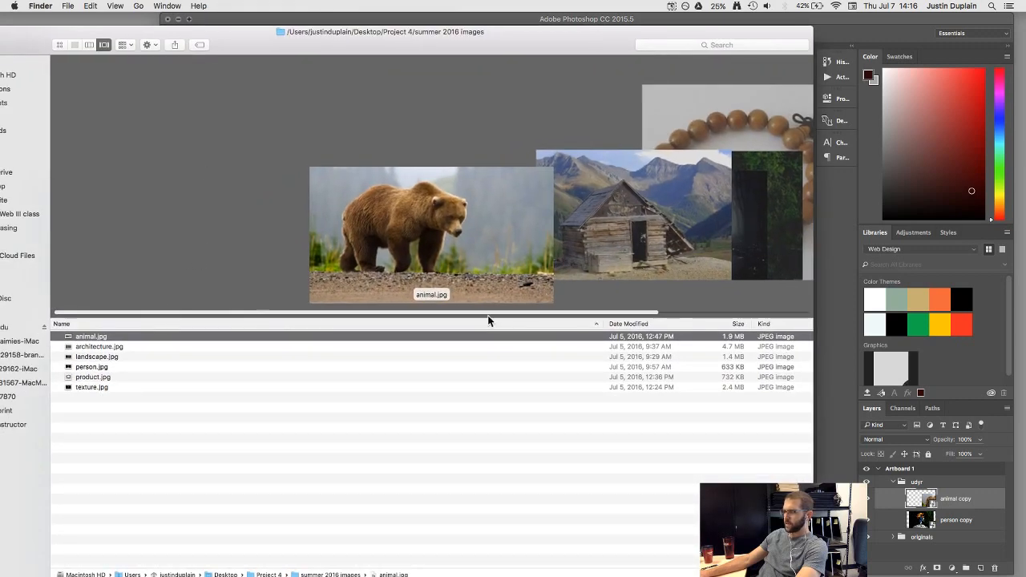
drag(460, 312, 396, 346)
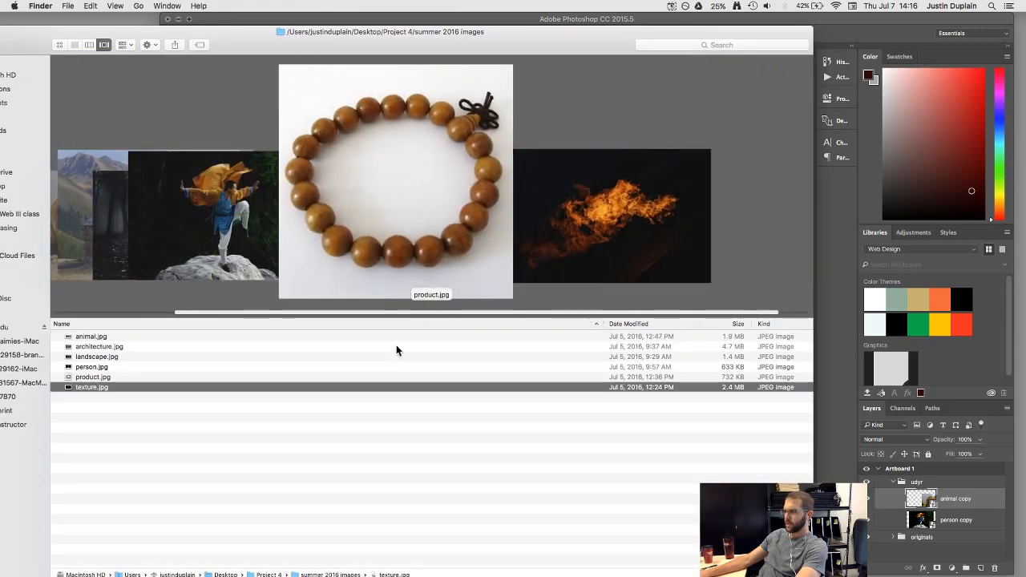
click(83, 347)
click(83, 356)
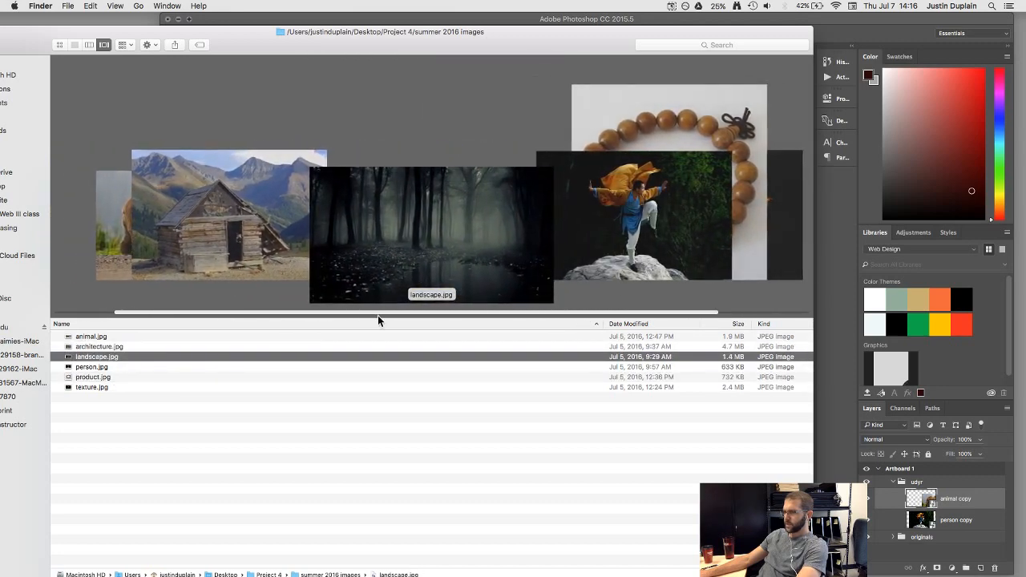
drag(378, 315, 378, 497)
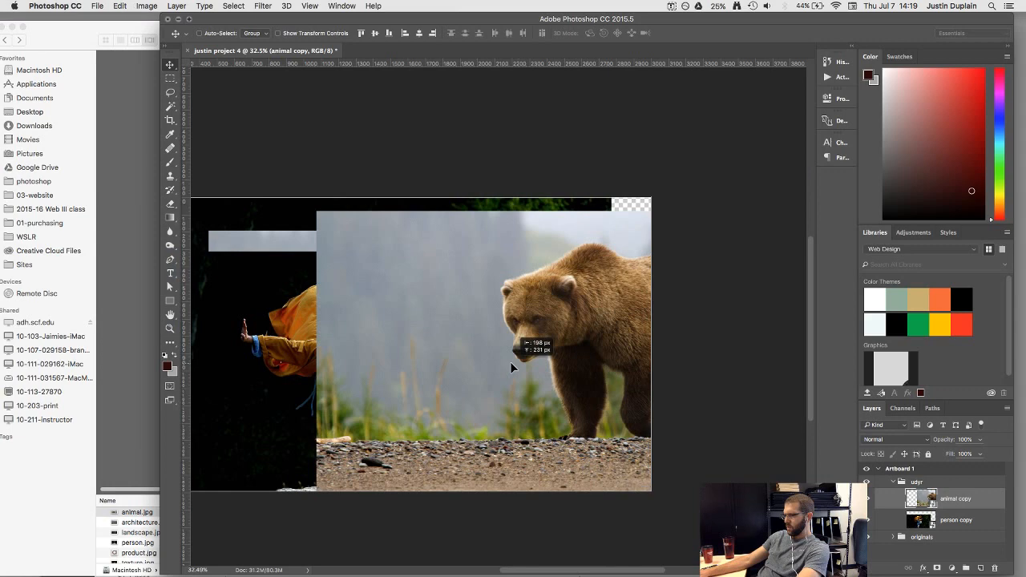
Step: Shift the left-facing bear farther right and slightly down beside the person, and rename the udyr group as monk
drag(511, 363, 568, 371)
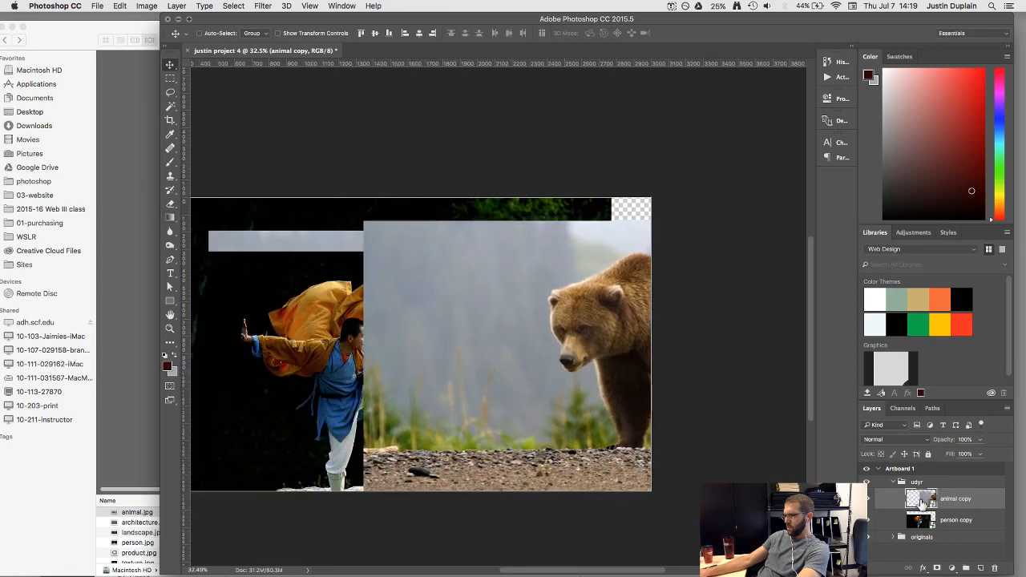
double_click(917, 482)
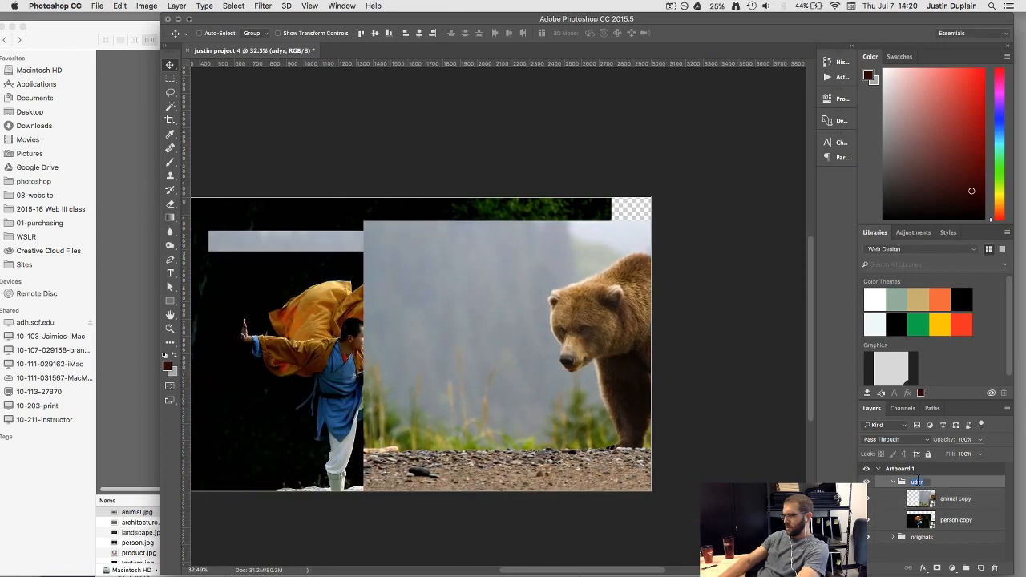
text(monk)
key(Return)
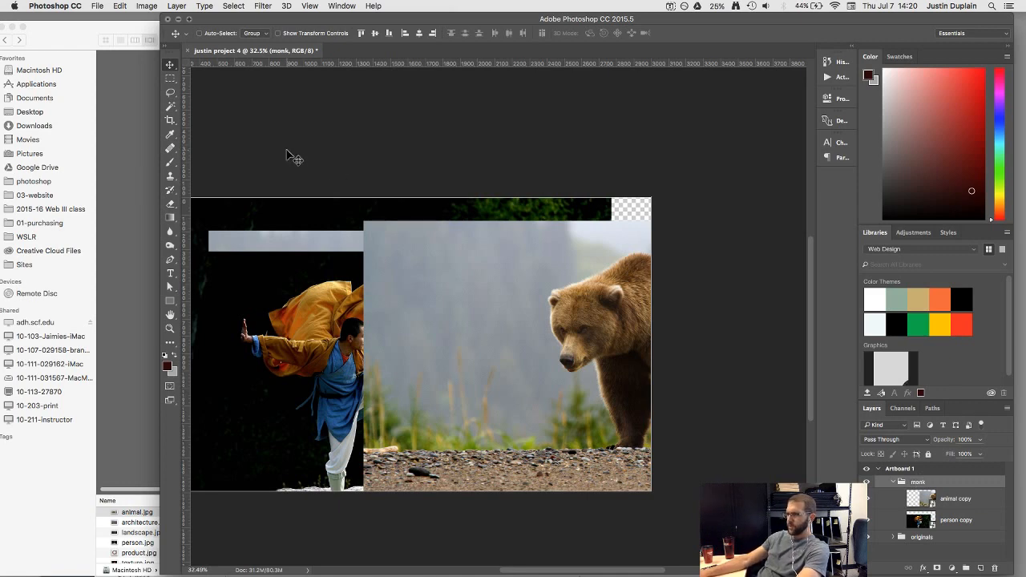
Step: Compare the supplied images in the summer 2016 images folder and open landscape.jpg in Preview
click(118, 253)
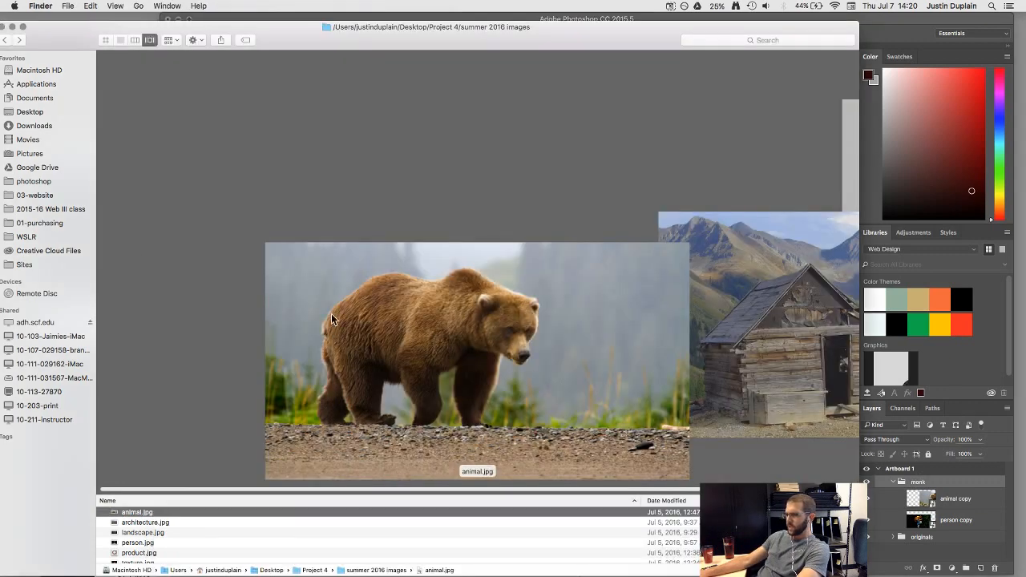
click(736, 354)
click(773, 368)
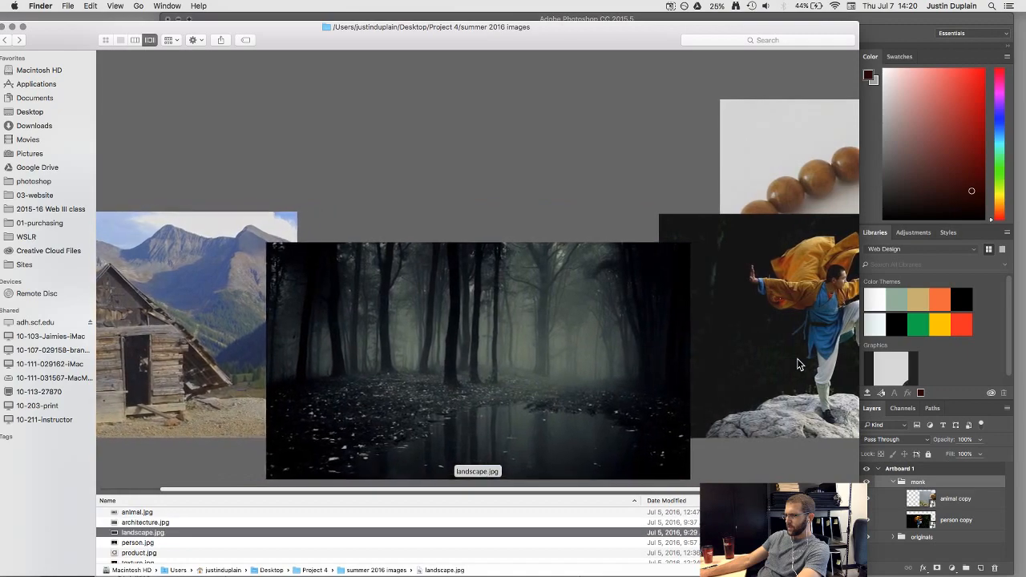
click(797, 365)
click(258, 332)
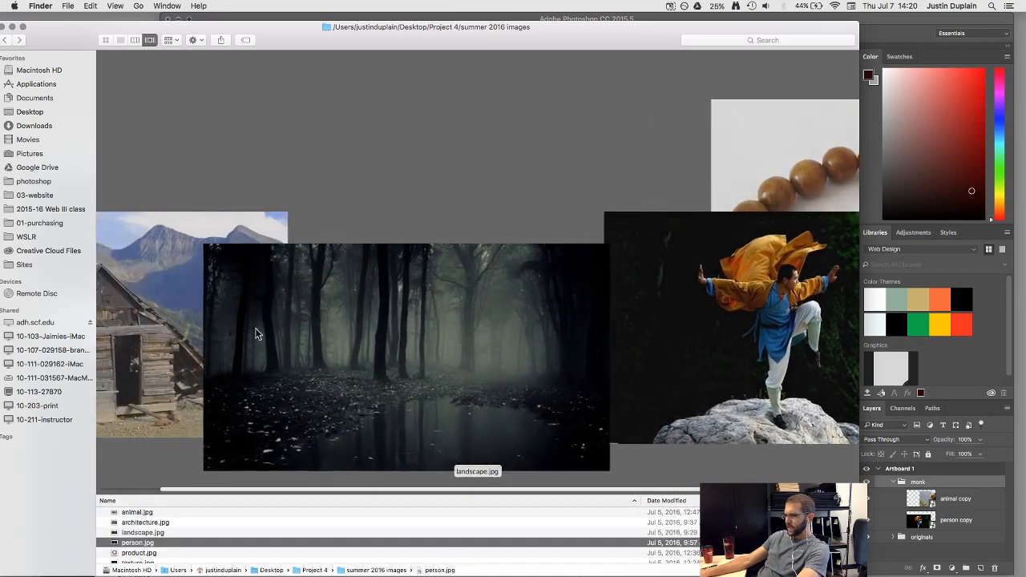
click(211, 331)
click(627, 420)
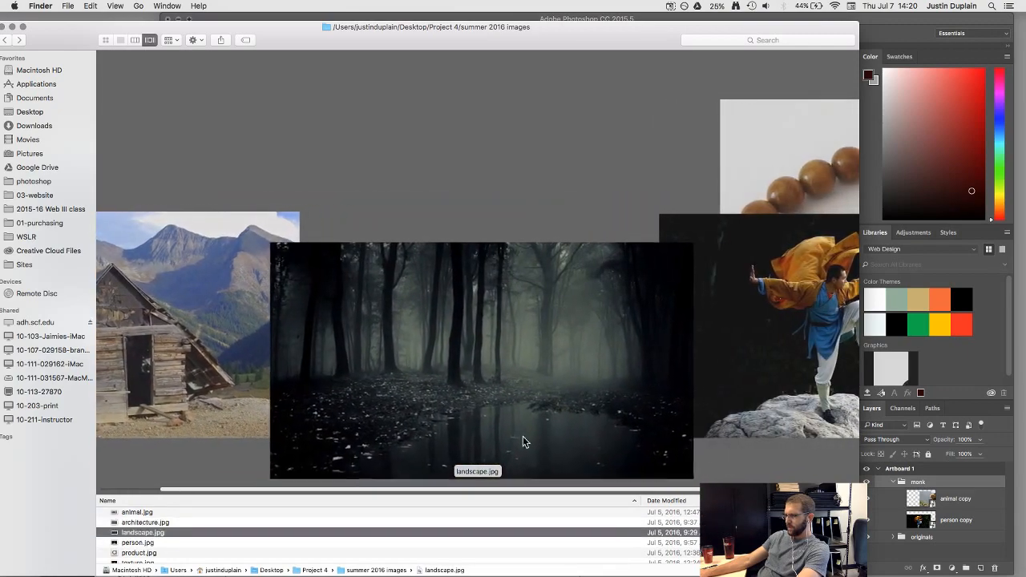
double_click(113, 538)
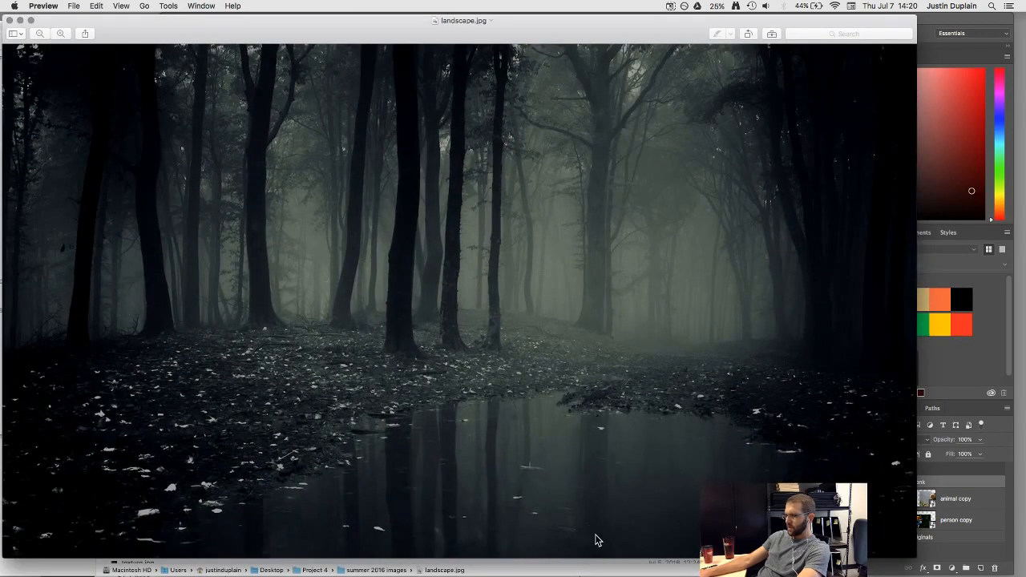
Step: Inspect the trees and water in landscape.jpg closely in Preview, return it to full view and close the image
key(super+plus)
key(super+plus)
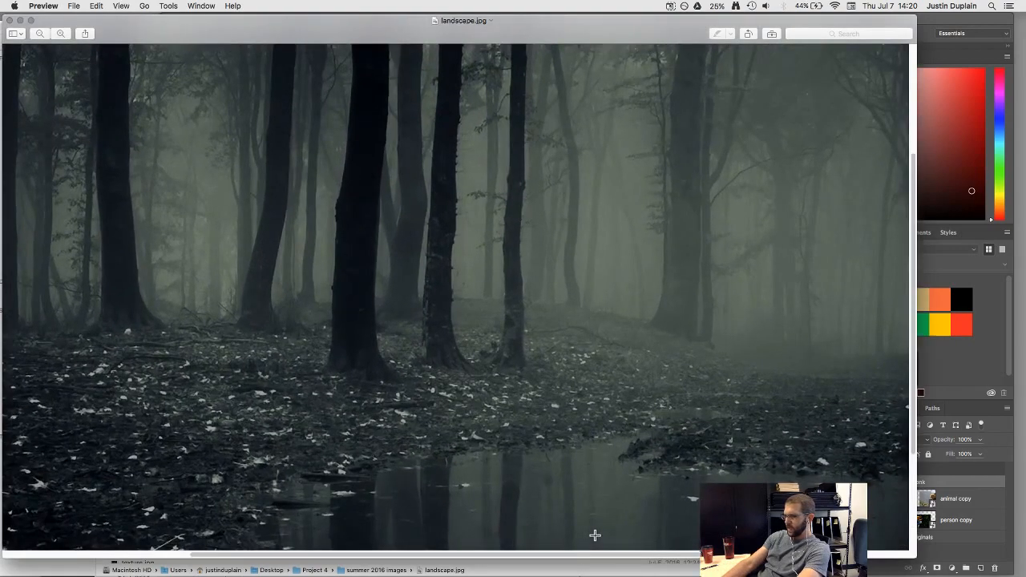
key(super+minus)
key(super+minus)
key(super+plus)
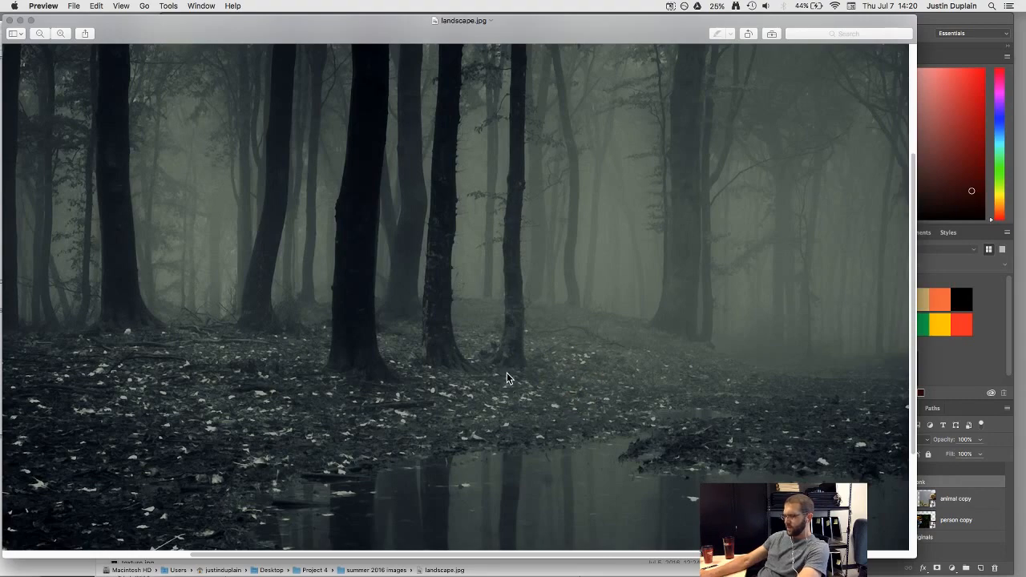
key(super+minus)
key(super+minus)
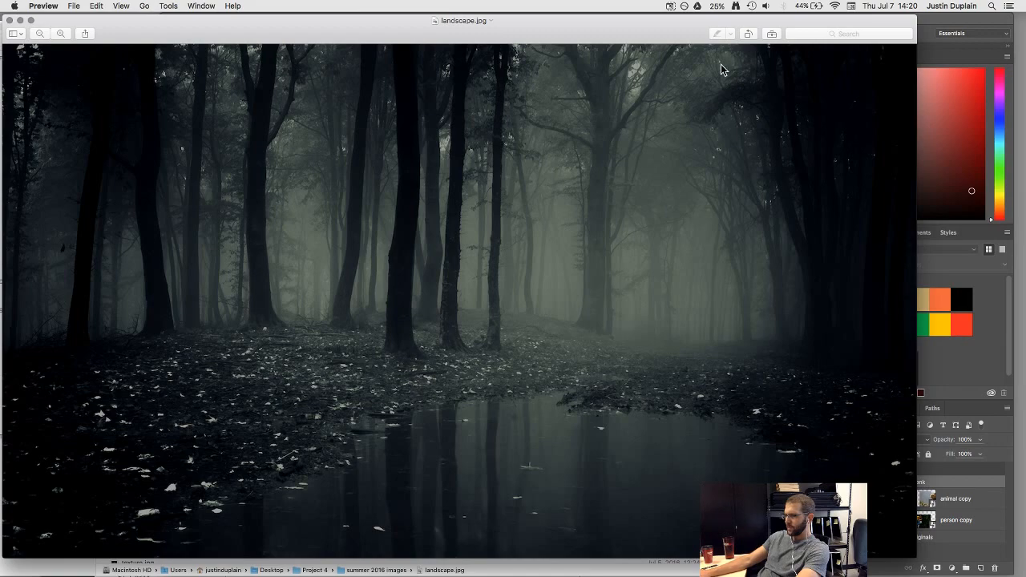
drag(651, 28, 731, 135)
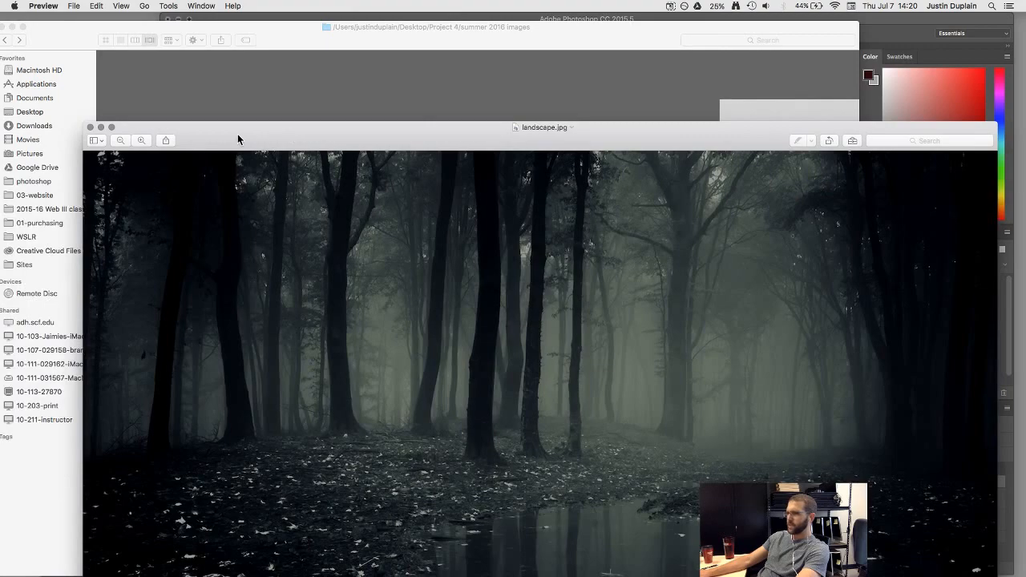
click(90, 127)
Step: Move the Finder window aside and place architecture.jpg from the summer 2016 images folder onto the Photoshop artboard
drag(676, 36, 399, 36)
scroll(400, 312, right, 3)
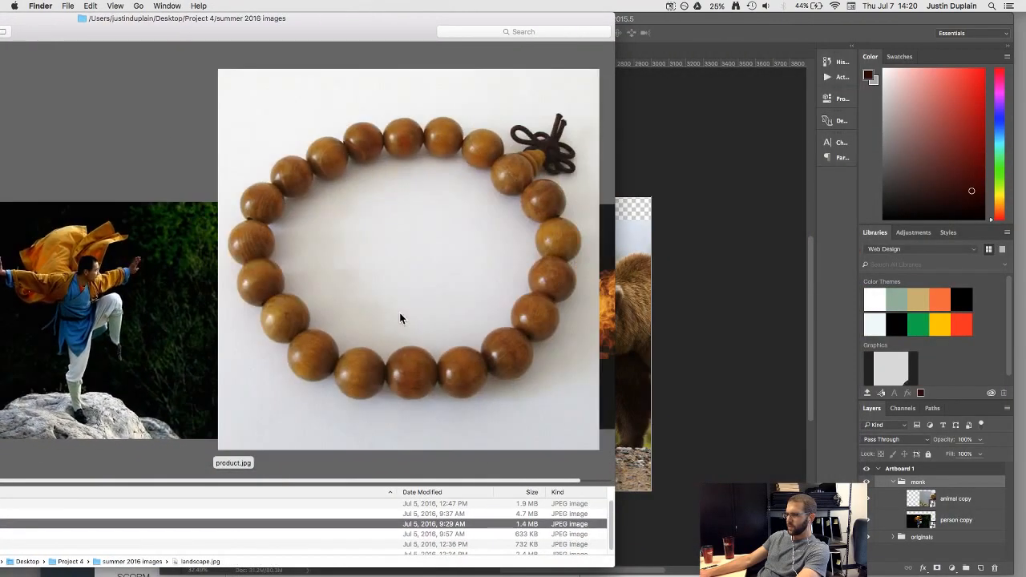
scroll(399, 312, left, 3)
scroll(399, 313, left, 5)
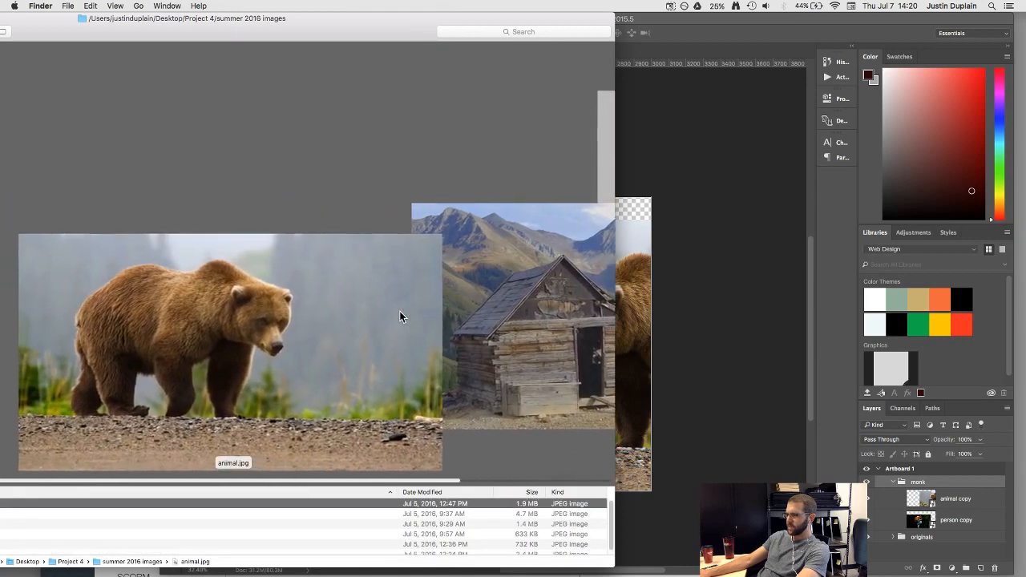
drag(281, 322, 903, 543)
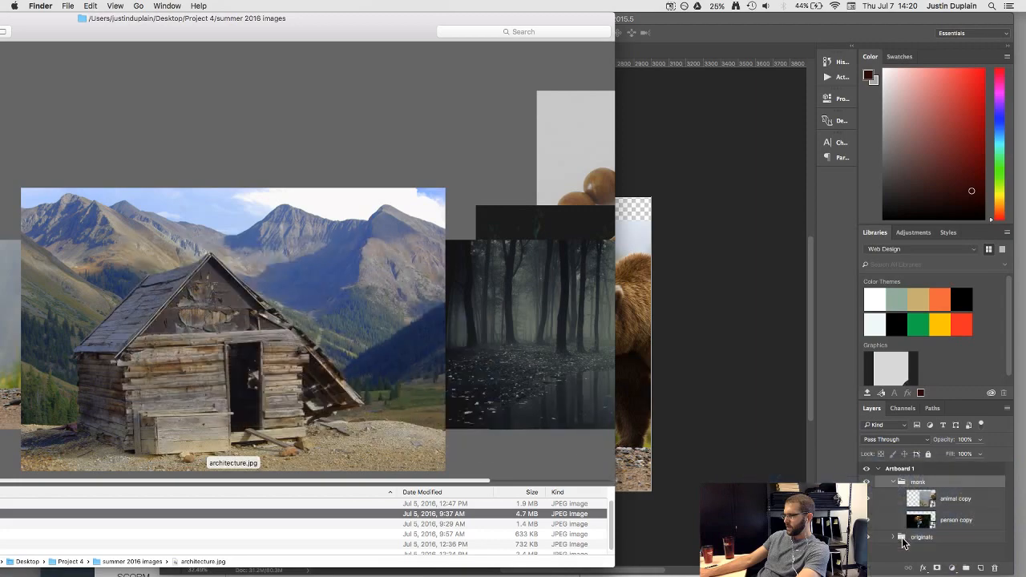
drag(346, 290, 727, 218)
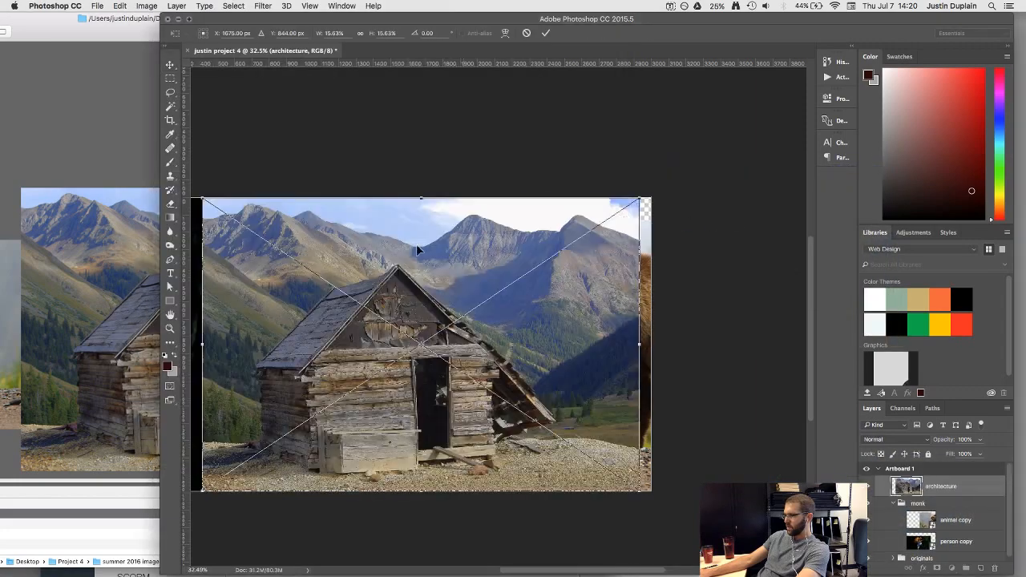
click(547, 34)
Step: Place landscape.jpg from the Finder folder onto the Photoshop artboard
click(121, 302)
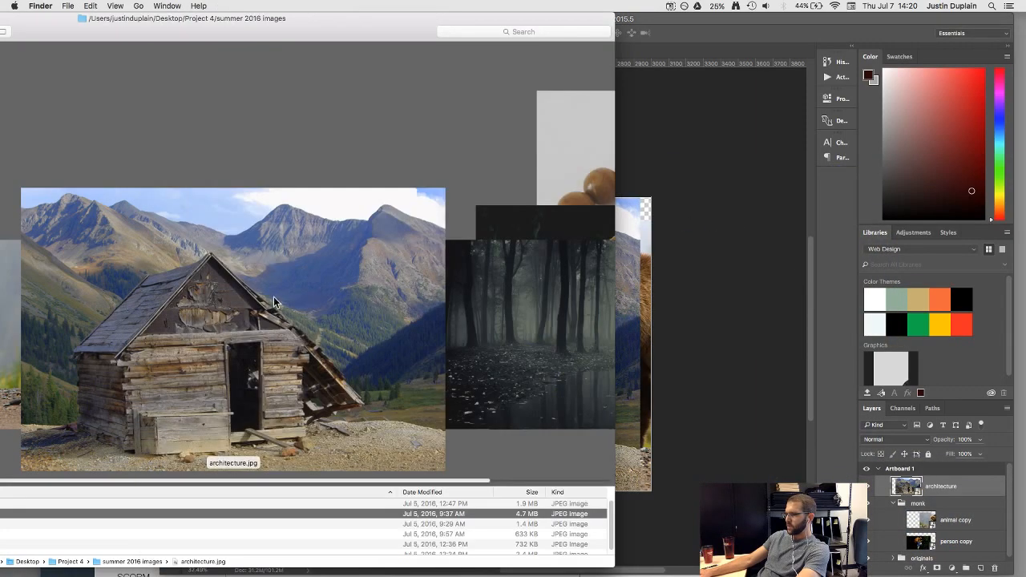
click(510, 306)
drag(187, 356, 698, 179)
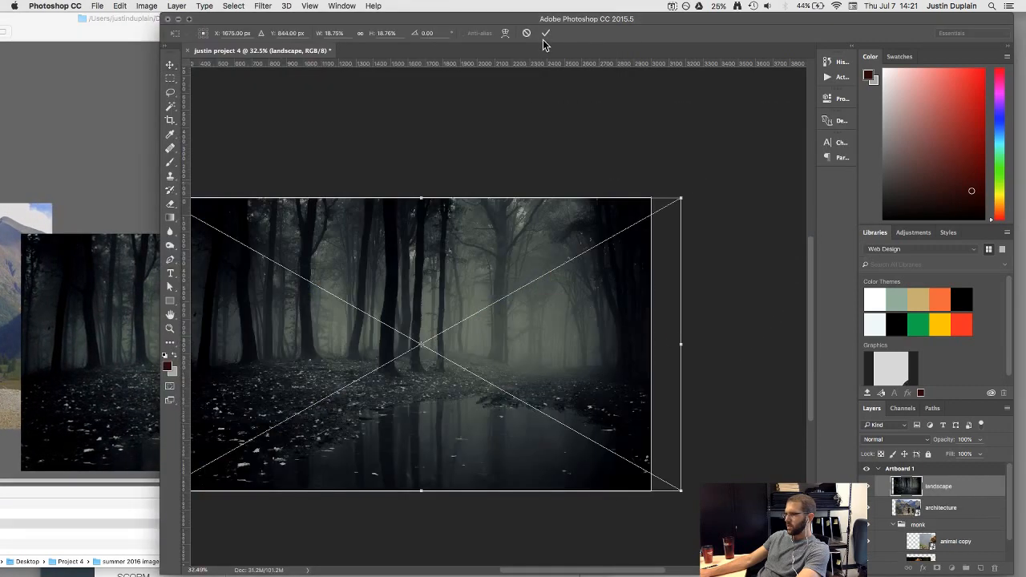
Step: Move the placed landscape and architecture layers together into the originals group
shift+click(905, 510)
scroll(906, 510, down, 2)
drag(905, 488, 905, 559)
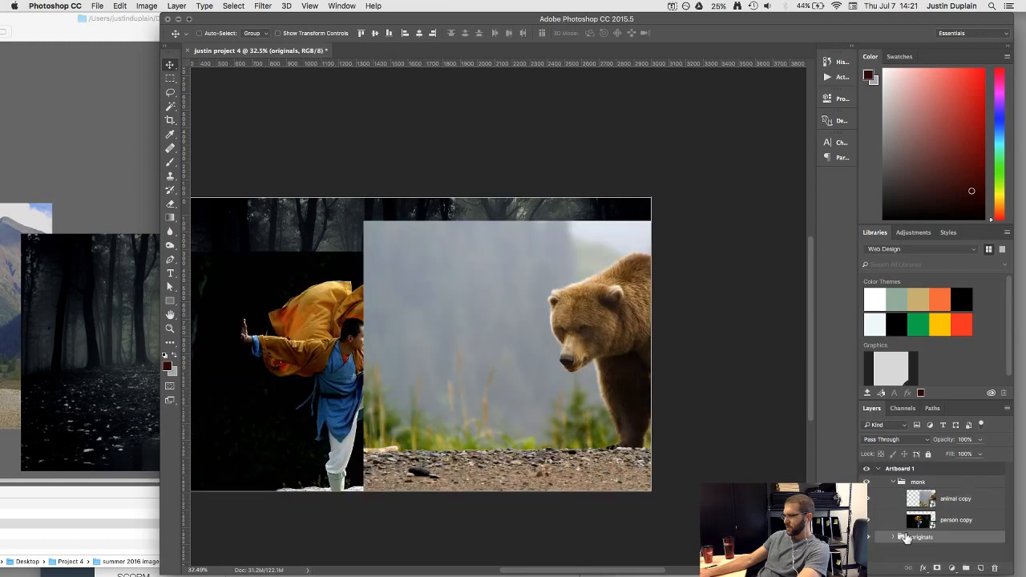
Step: Delete the animal copy and person copy layers from the monk group
click(914, 499)
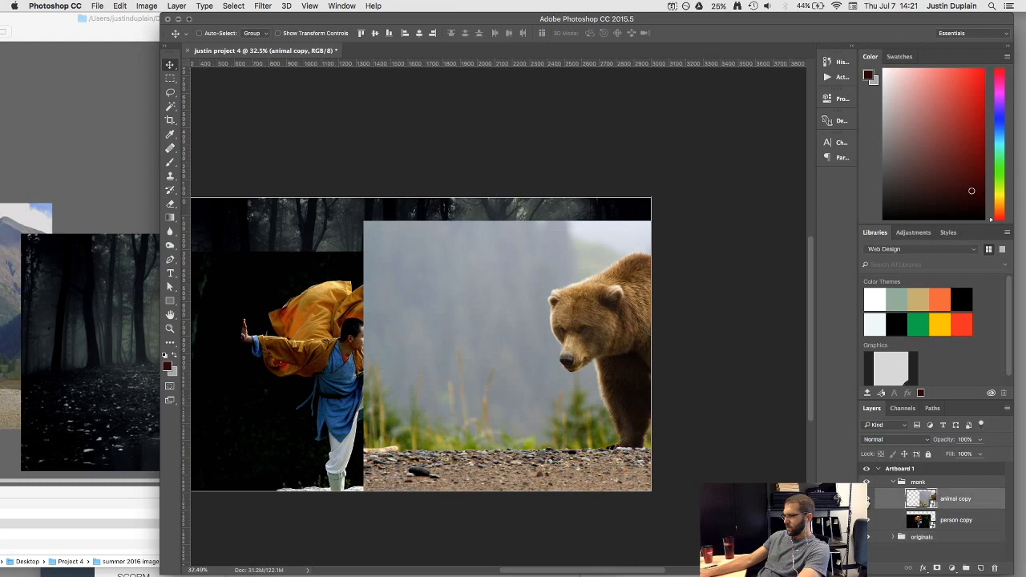
shift+click(923, 512)
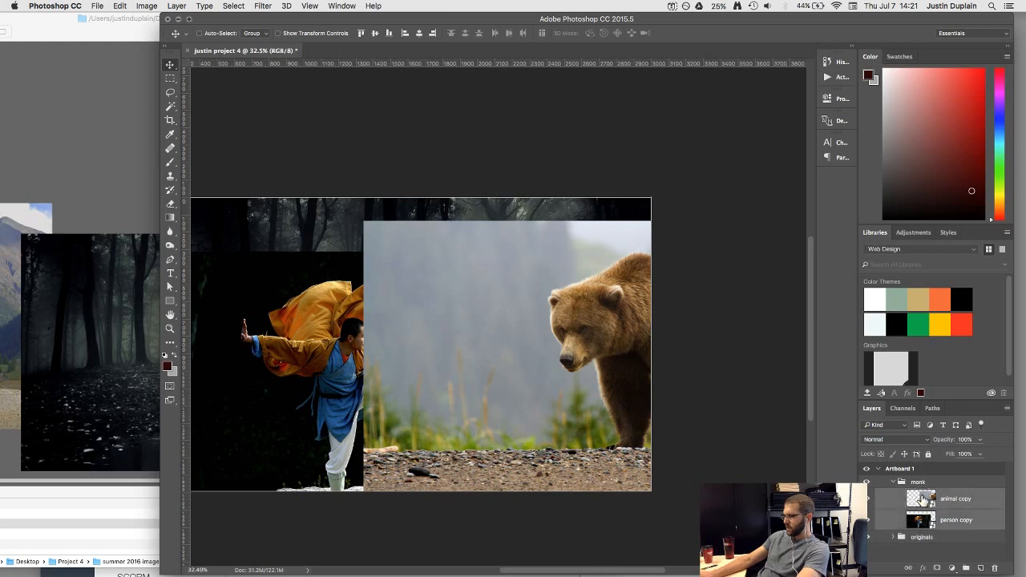
key(super+g)
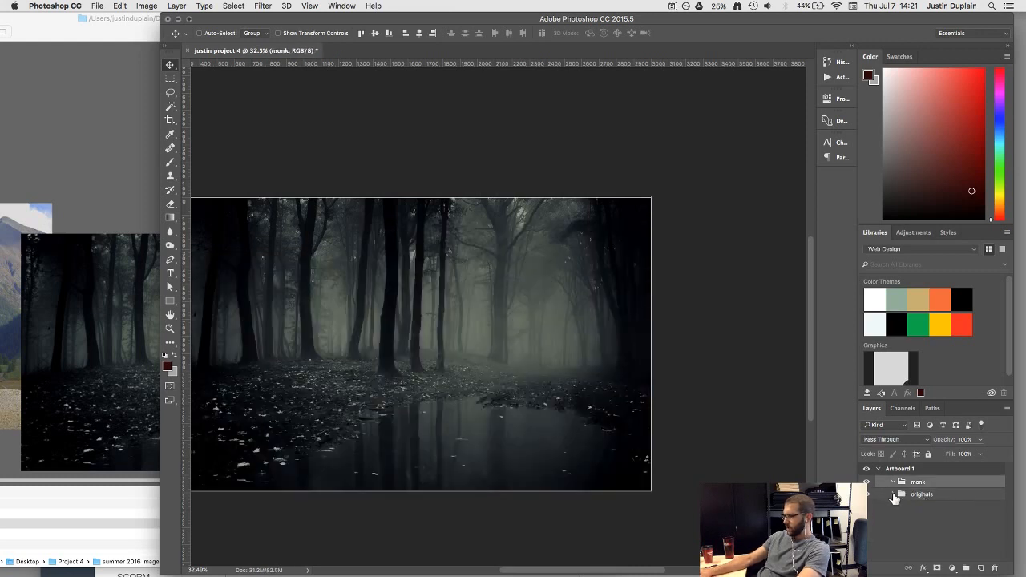
Step: Expand the originals group and select its landscape and architecture layers together
click(895, 495)
click(924, 512)
scroll(924, 513, down, 1)
click(926, 531)
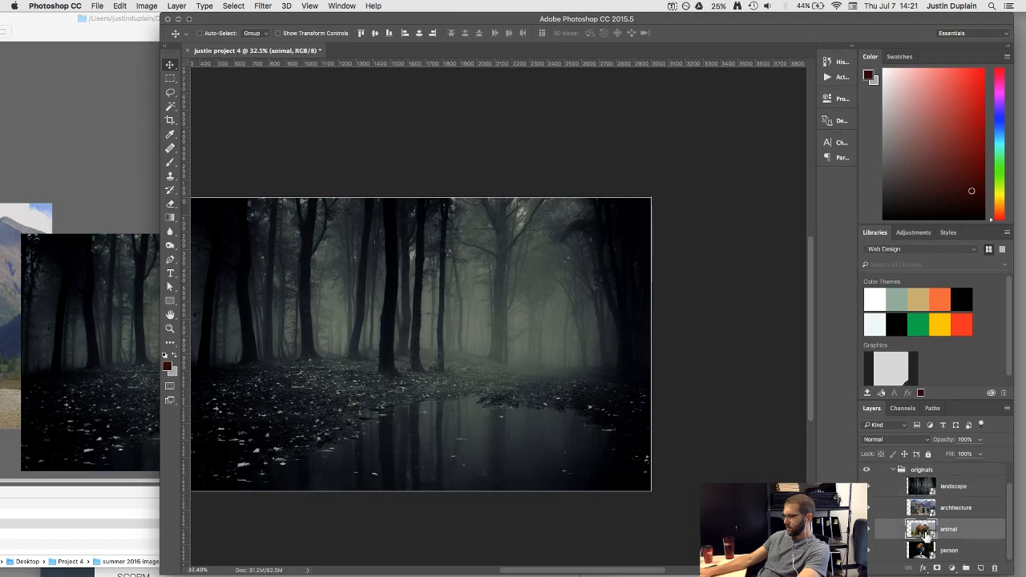
click(927, 550)
click(927, 508)
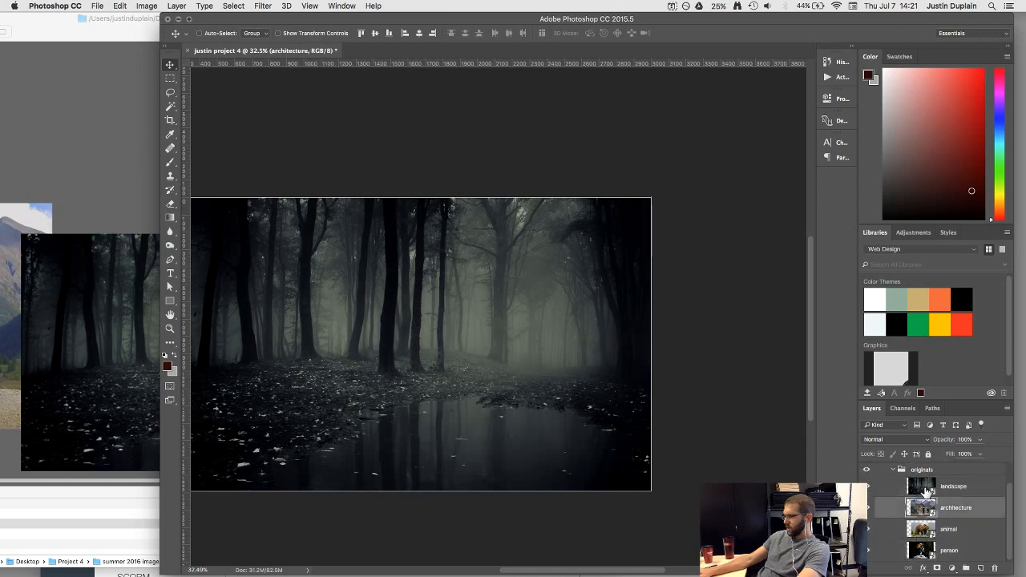
shift+click(925, 487)
Step: Try moving the original landscape and architecture layers into the monk group, and undo the move
key(ctrl+g)
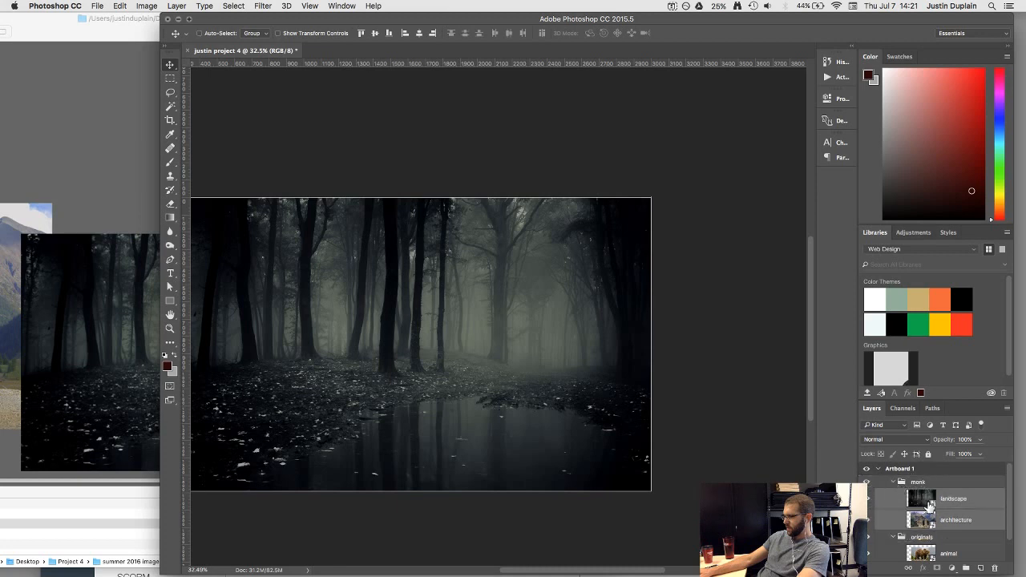
scroll(932, 504, down, 1)
drag(934, 504, 934, 507)
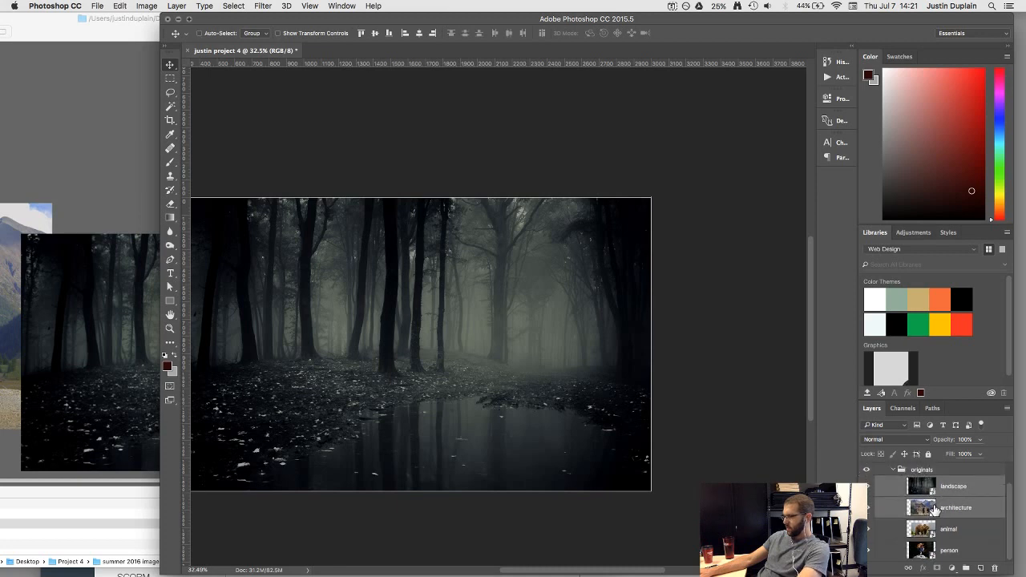
Step: Duplicate the landscape and architecture layers and move the duplicates into the monk group
key(super+j)
scroll(879, 490, up, 3)
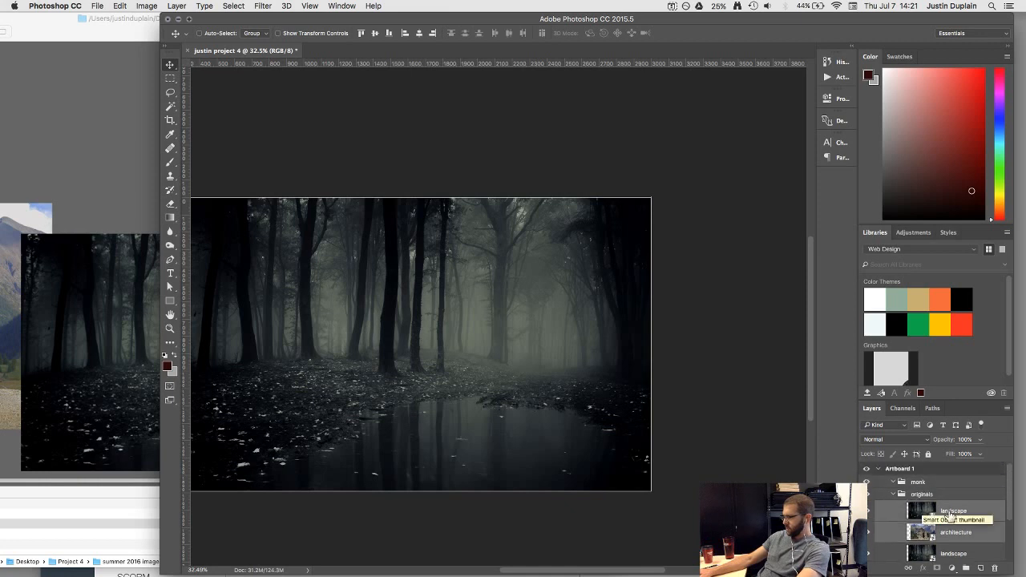
mouse_move(928, 495)
mouse_down()
mouse_move(929, 486)
mouse_move(929, 517)
mouse_move(929, 481)
mouse_up()
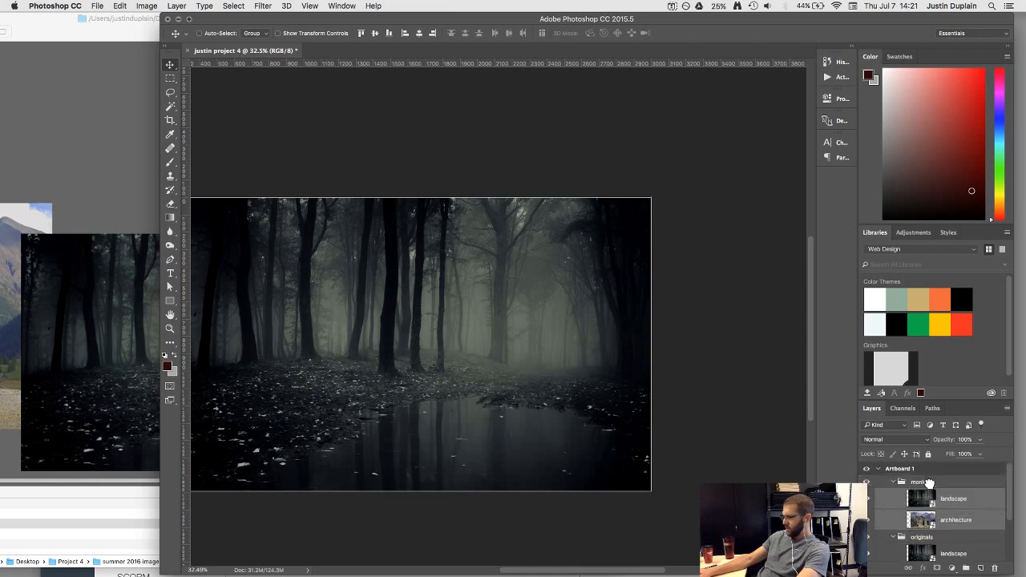
Step: Collapse the originals group and stack the architecture layer above the landscape layer inside the monk group
click(895, 537)
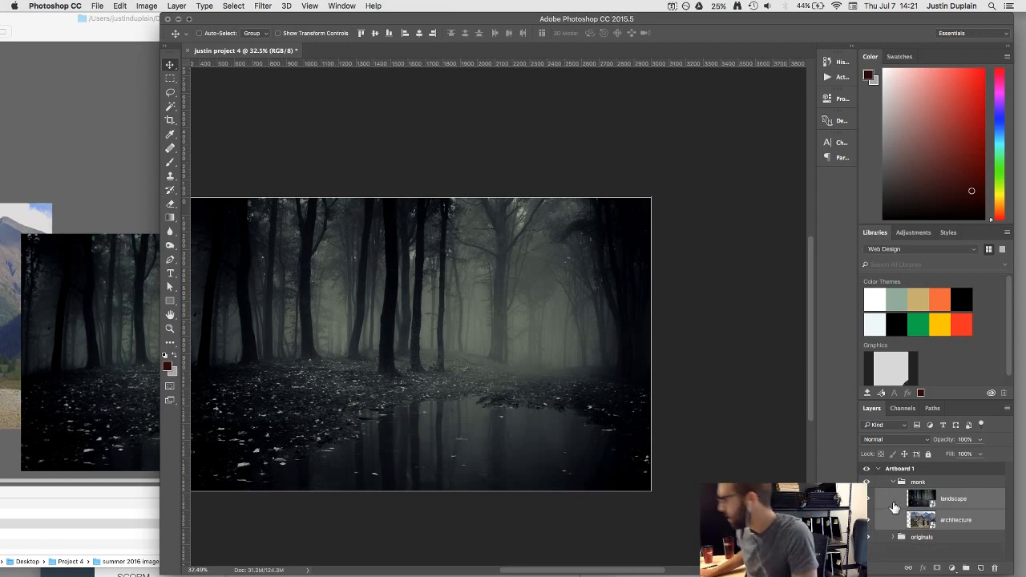
click(921, 521)
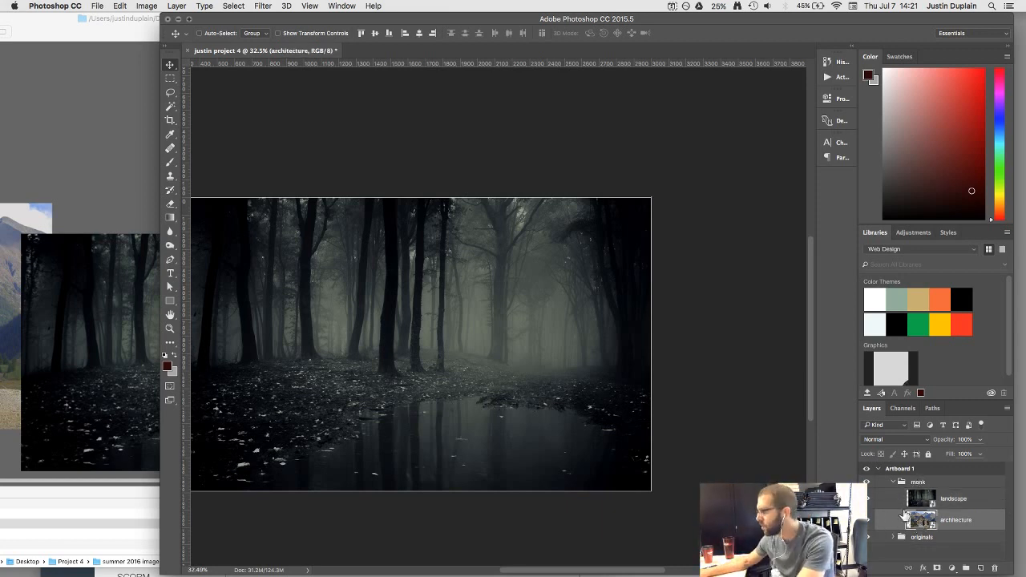
drag(921, 522, 928, 490)
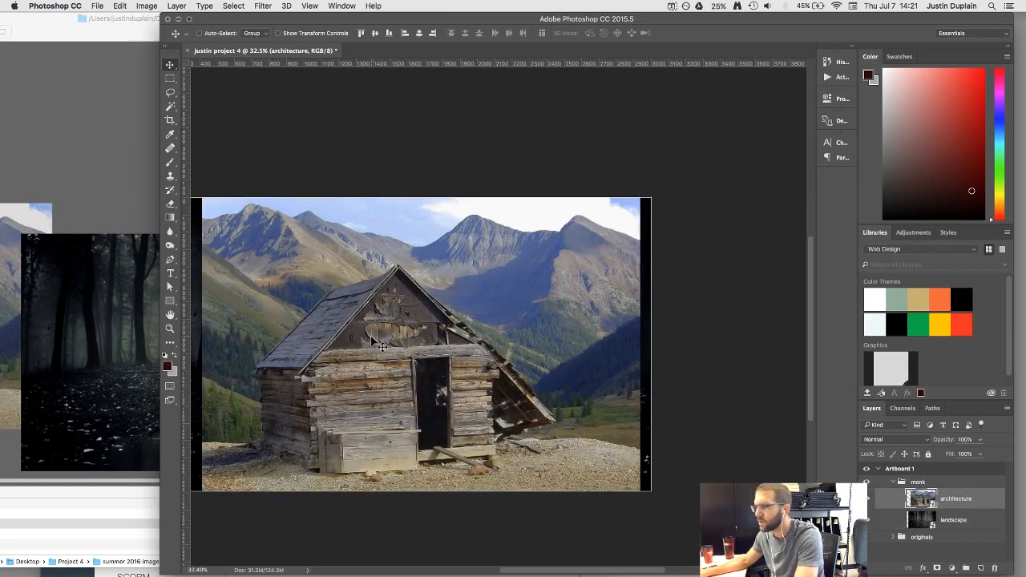
Step: Examine the cabin's roof, front wall and left side wall up close in the architecture image
alt+scroll(374, 344, up, 5)
alt+scroll(374, 343, down, 4)
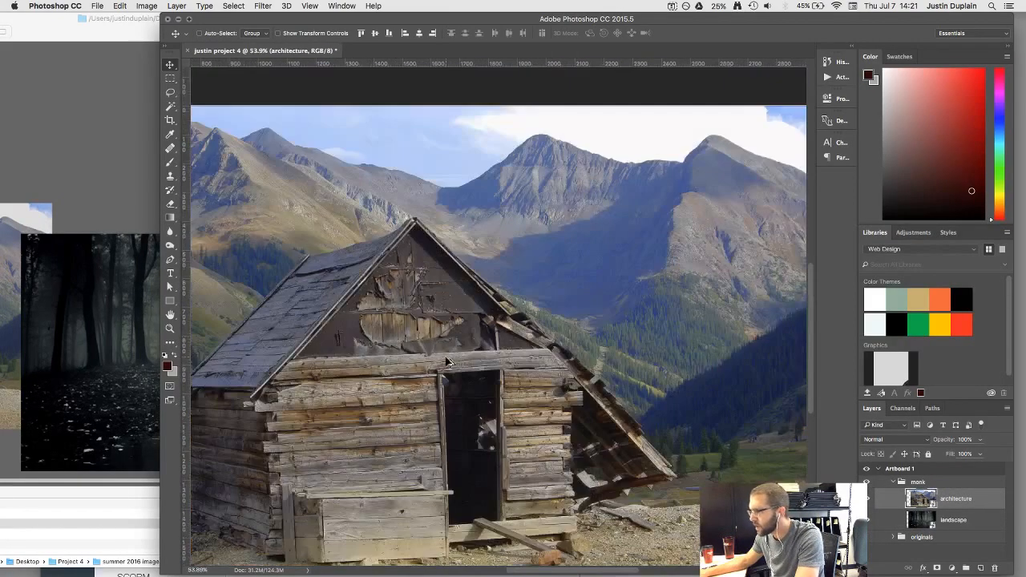
alt+scroll(455, 363, up, 3)
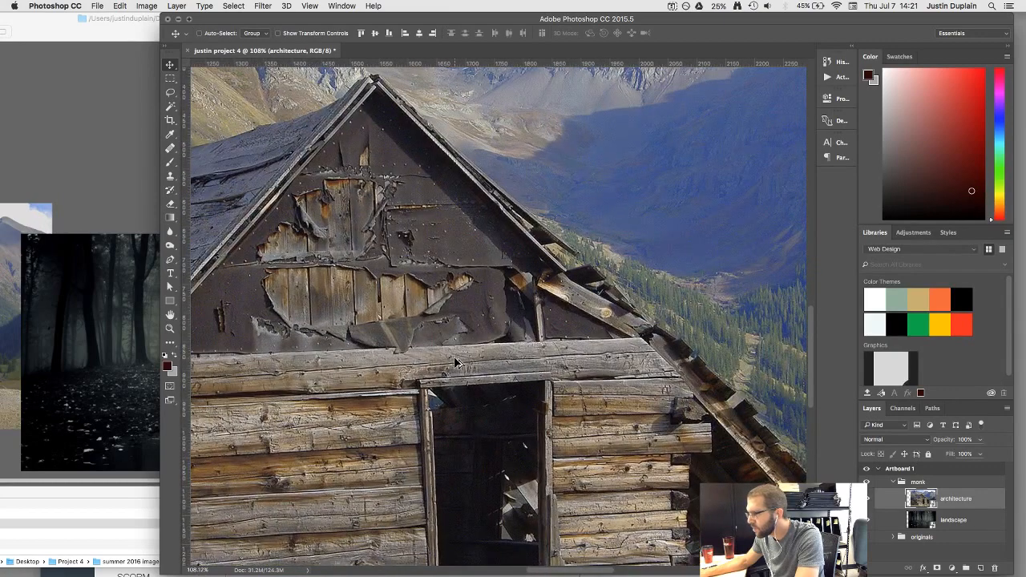
scroll(455, 363, down, 1)
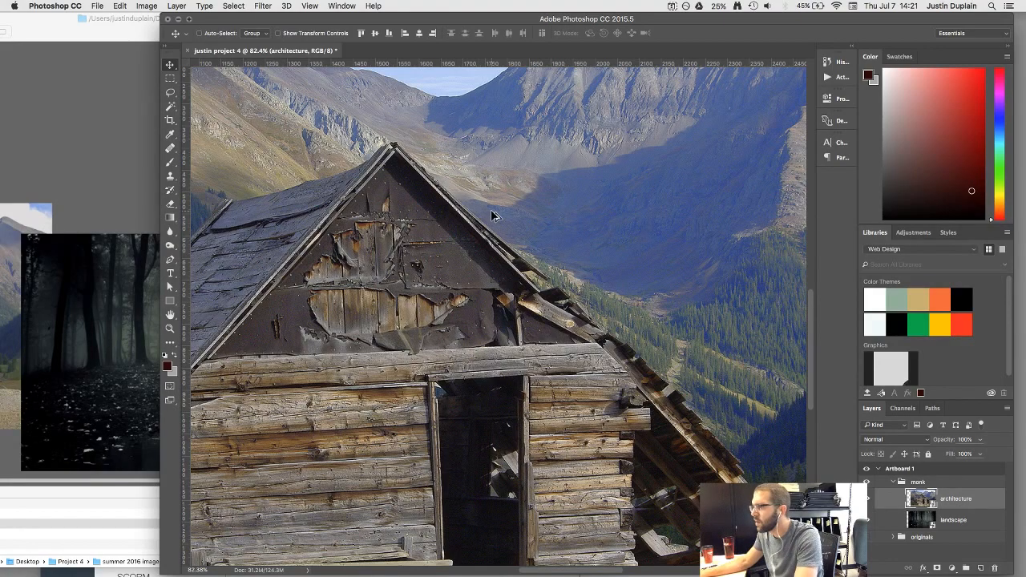
drag(353, 215, 605, 185)
scroll(605, 184, down, 3)
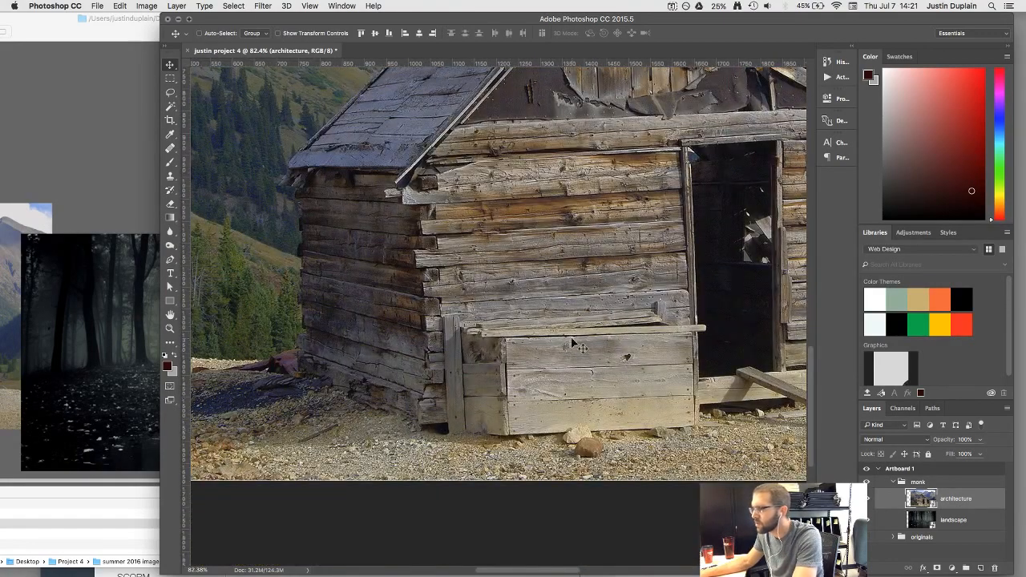
scroll(267, 290, up, 5)
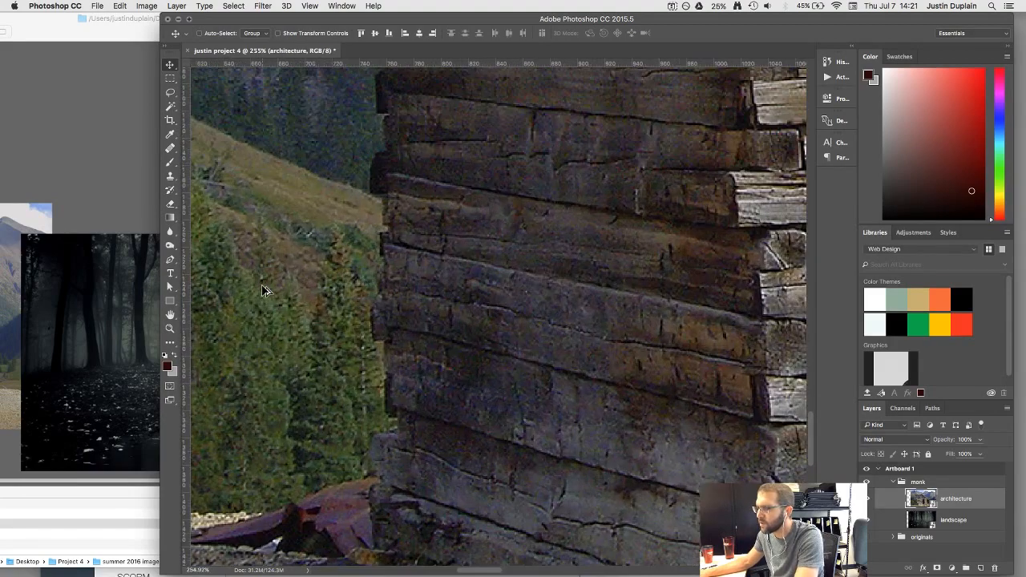
scroll(267, 291, up, 2)
Step: Start a Polygonal Lasso selection at the cabin roof's left eave corner and trace the left roof edge up to the ridge
key(p)
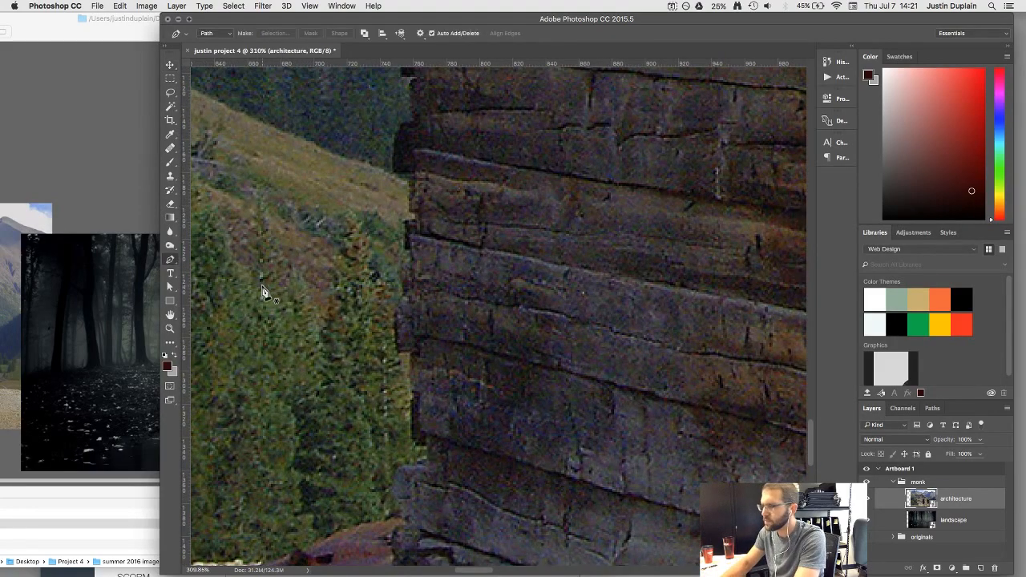
scroll(429, 117, up, 5)
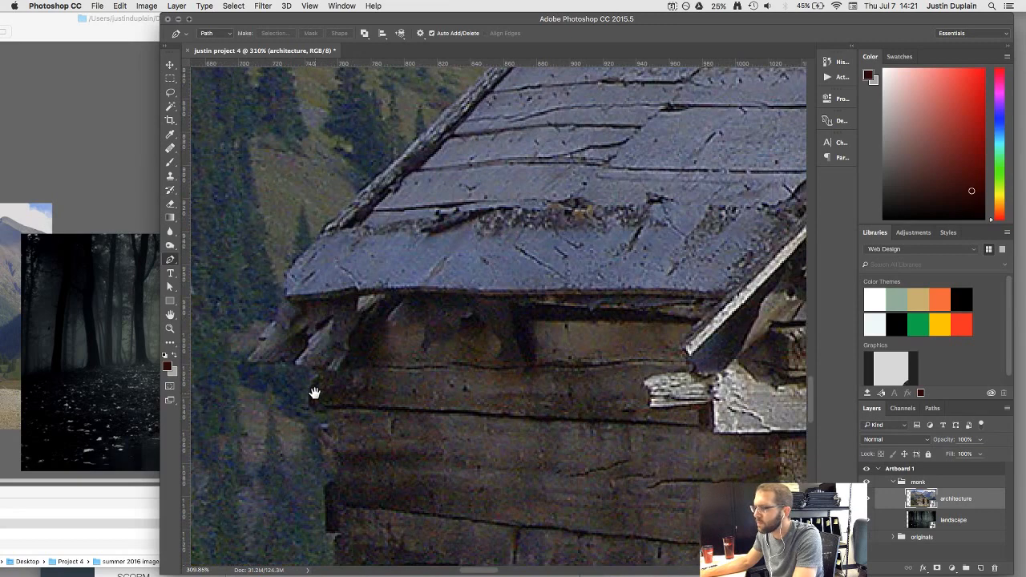
scroll(331, 250, up, 3)
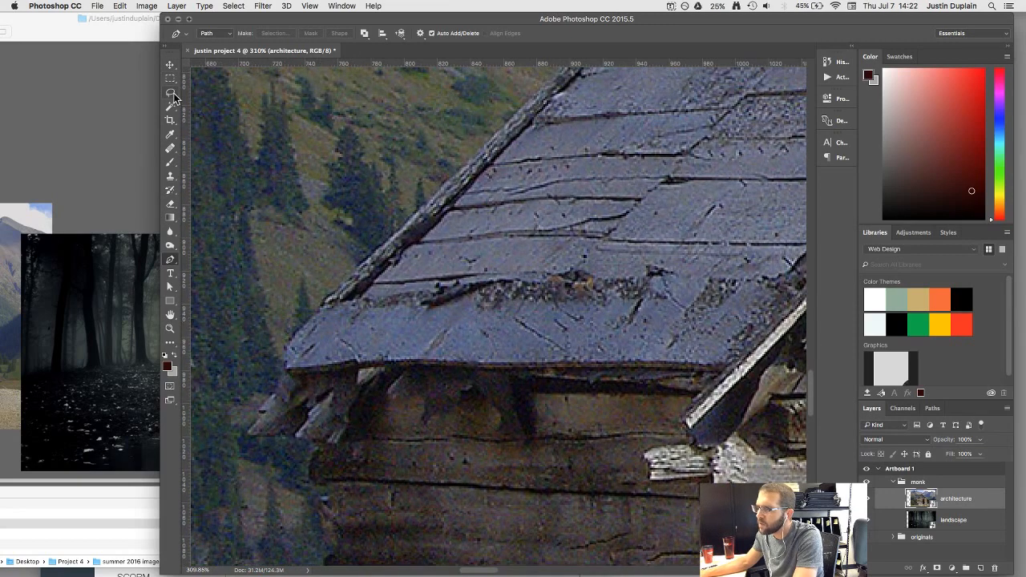
drag(170, 91, 207, 101)
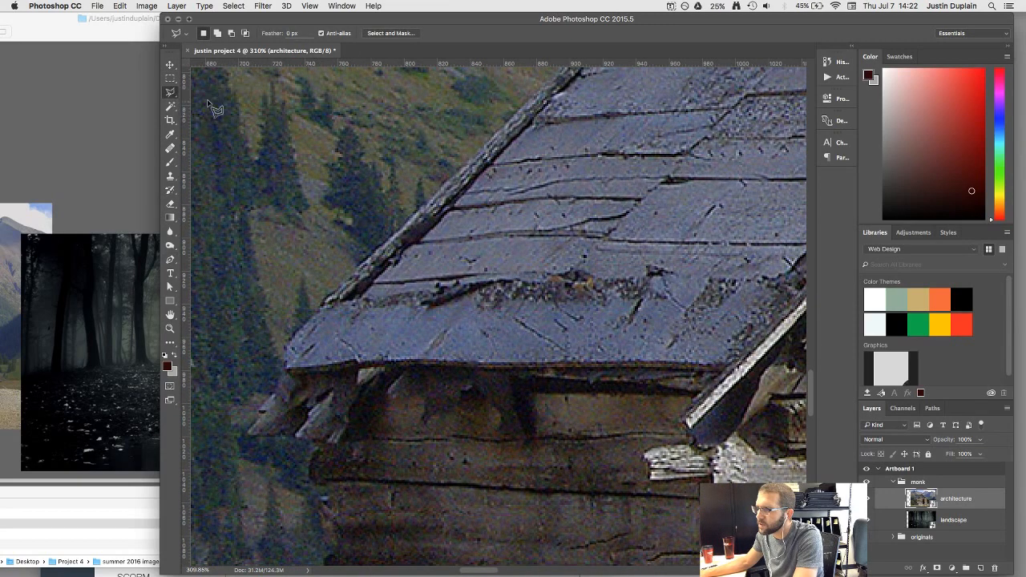
click(287, 369)
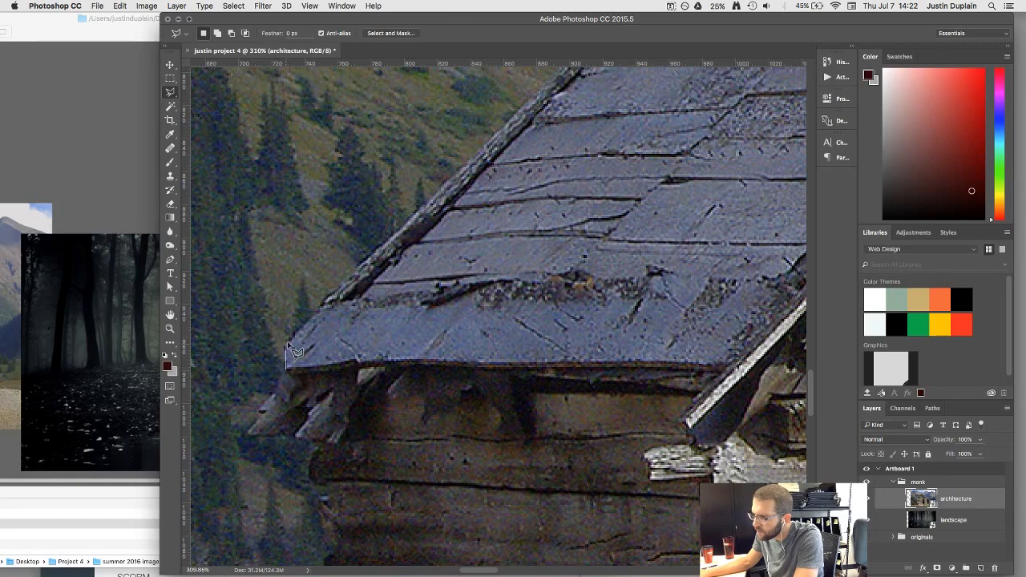
click(287, 344)
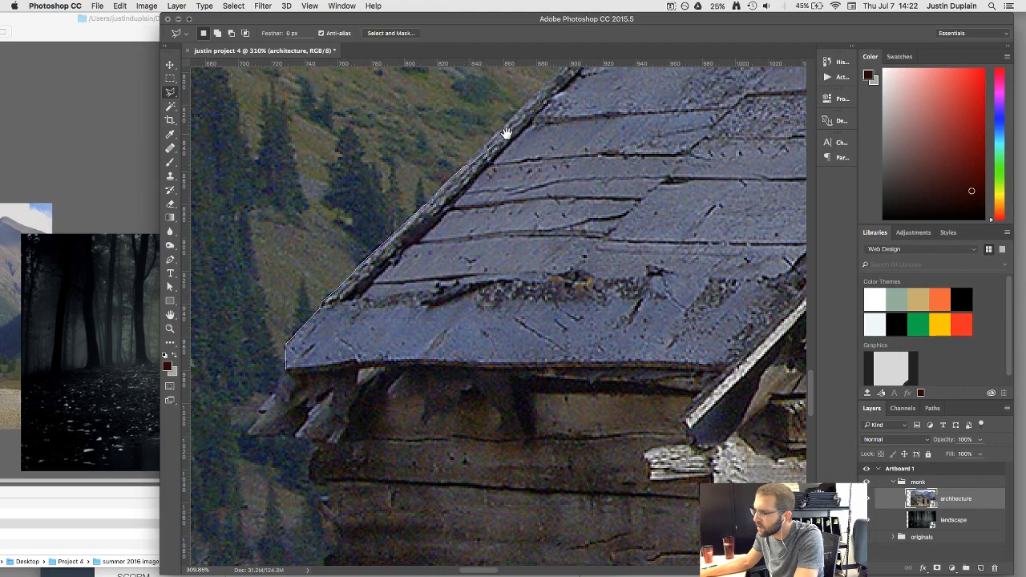
drag(506, 133, 422, 305)
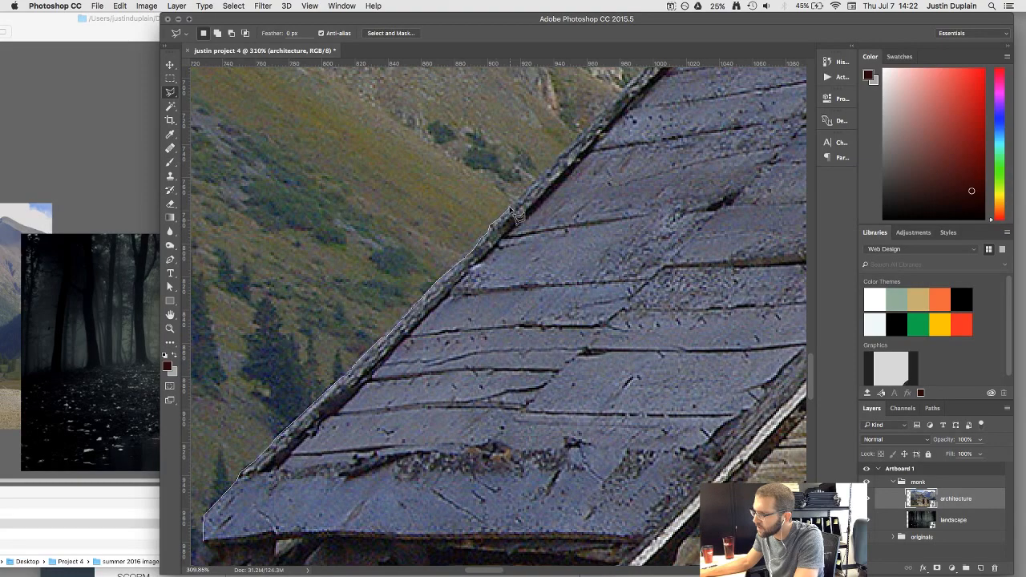
scroll(517, 216, up, 5)
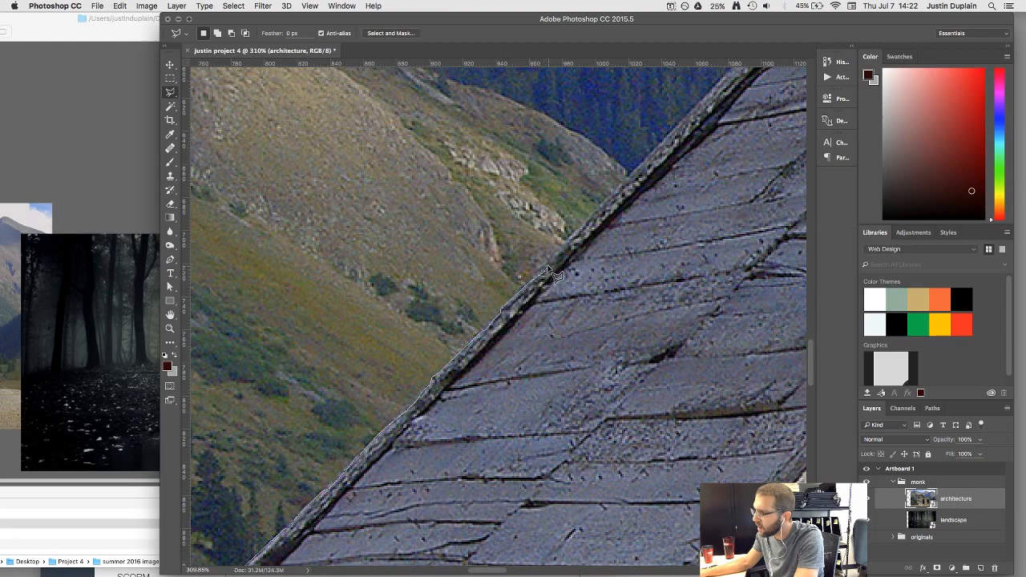
drag(550, 268, 572, 239)
mouse_move(633, 172)
mouse_down()
mouse_move(481, 396)
mouse_move(565, 321)
mouse_move(646, 232)
mouse_move(577, 289)
mouse_move(626, 253)
mouse_move(710, 149)
mouse_move(532, 426)
mouse_move(568, 432)
mouse_up()
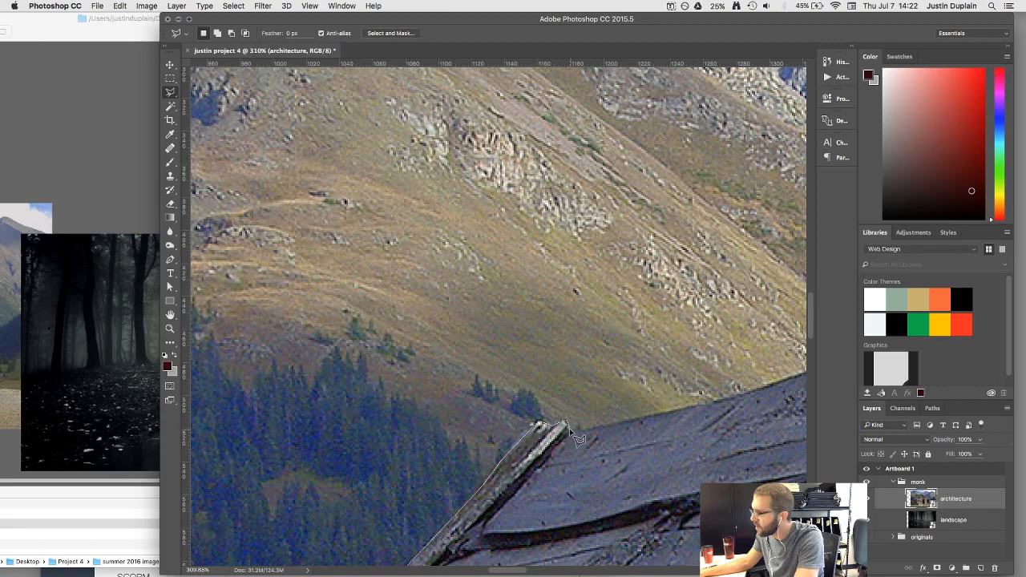
Step: Continue the lasso outline along the roof ridge to the front gable peak
mouse_move(569, 428)
mouse_down()
mouse_move(661, 418)
mouse_move(537, 467)
mouse_move(712, 411)
mouse_move(533, 542)
mouse_move(540, 525)
mouse_move(675, 498)
mouse_up()
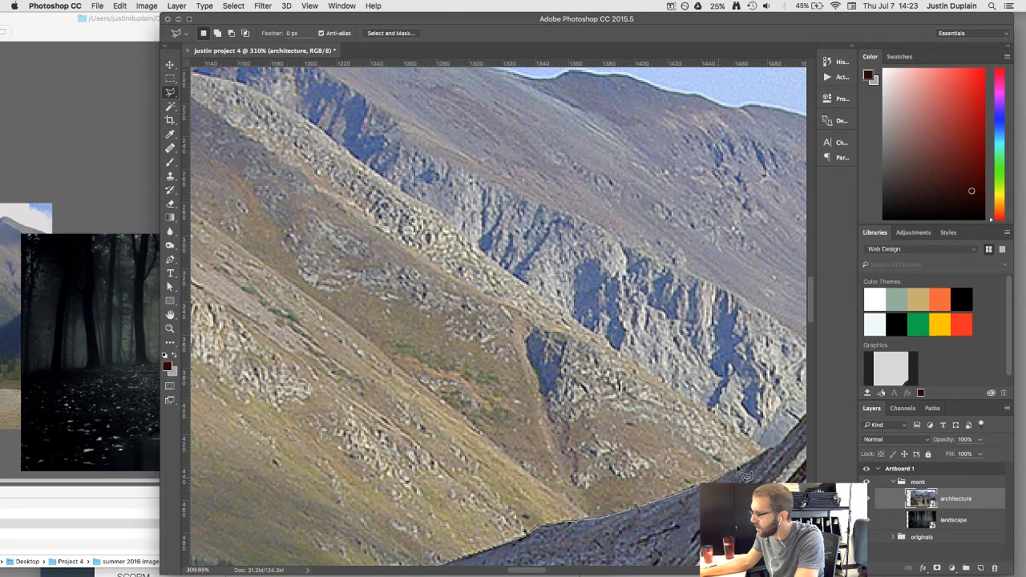
drag(728, 472, 517, 547)
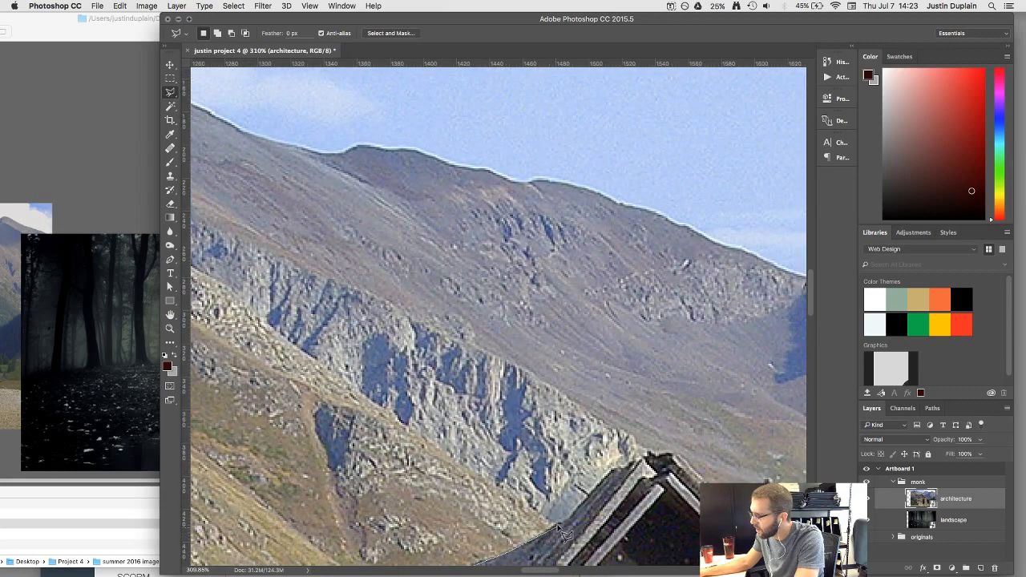
click(559, 525)
click(570, 520)
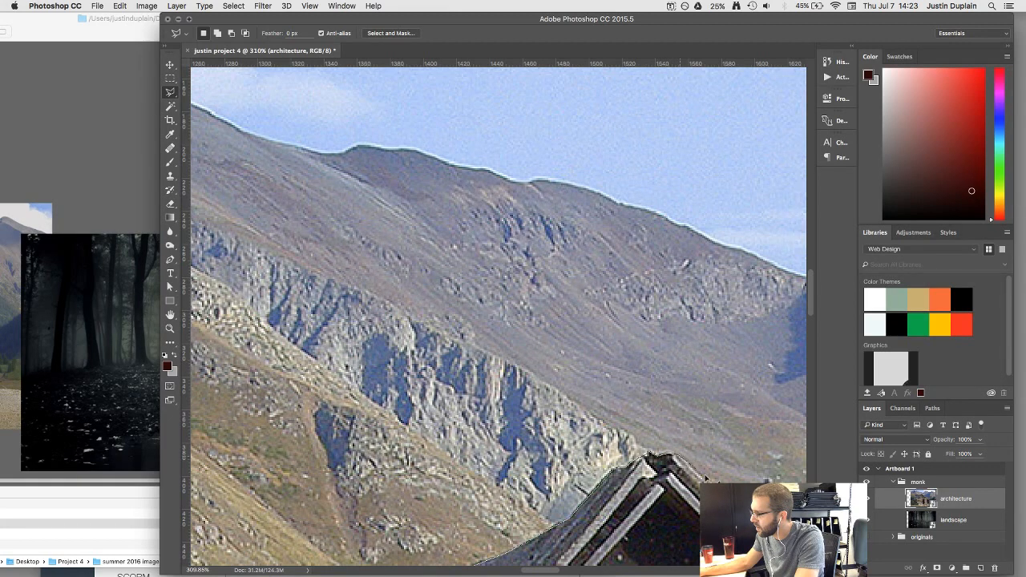
Step: Trace the lasso outline from the gable peak down the right roof slope and around the tip of the loose board
mouse_move(706, 481)
mouse_down()
mouse_move(692, 479)
mouse_move(581, 345)
mouse_move(493, 319)
mouse_move(465, 263)
mouse_up()
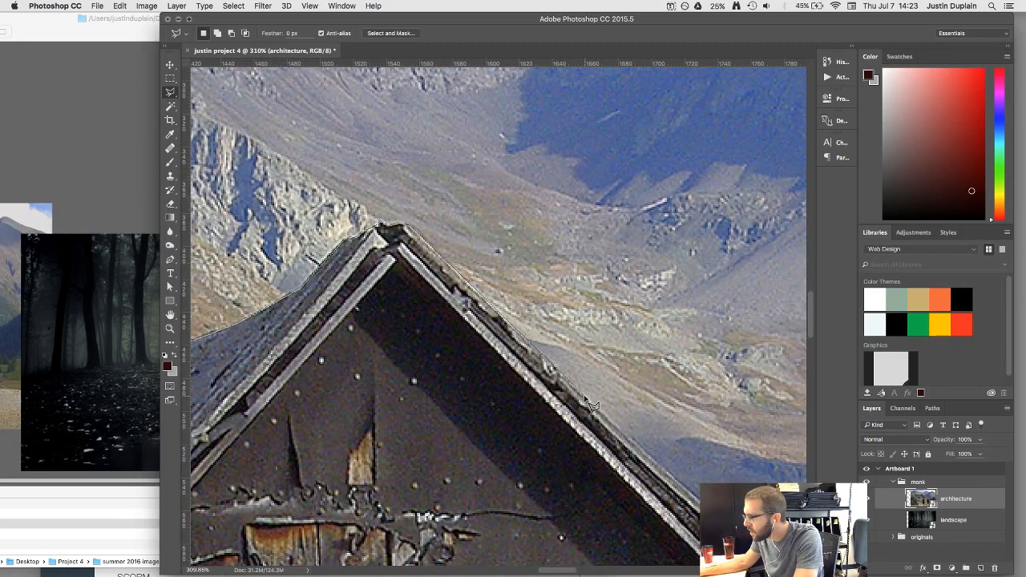
mouse_move(593, 409)
mouse_down()
mouse_move(563, 391)
mouse_move(463, 250)
mouse_up()
drag(603, 375, 490, 250)
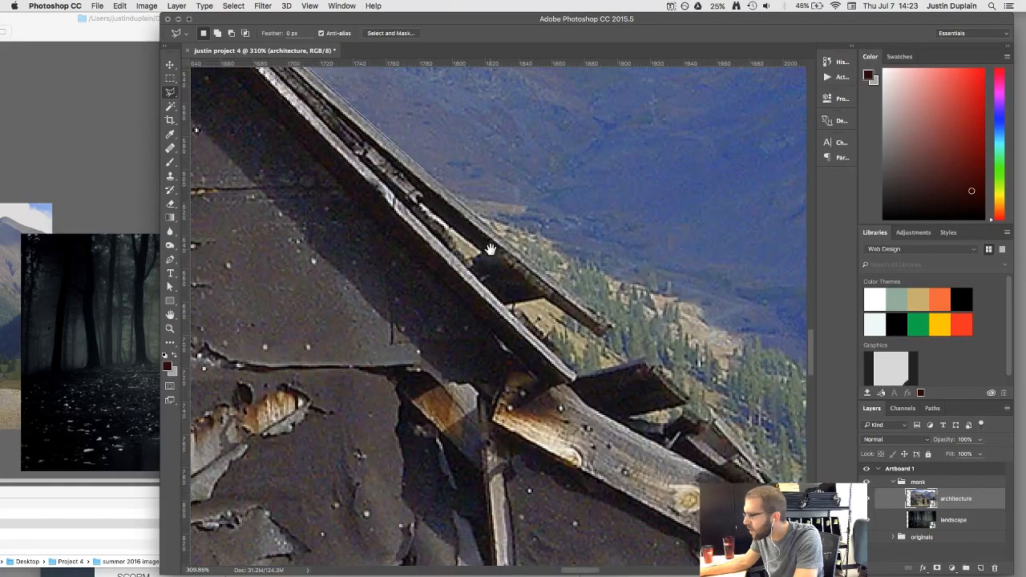
click(539, 270)
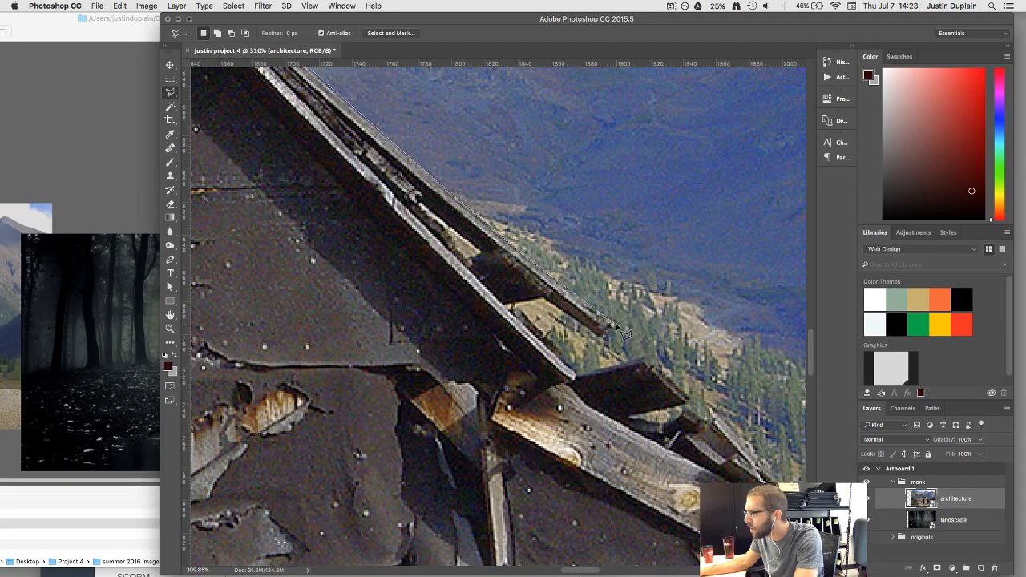
click(616, 326)
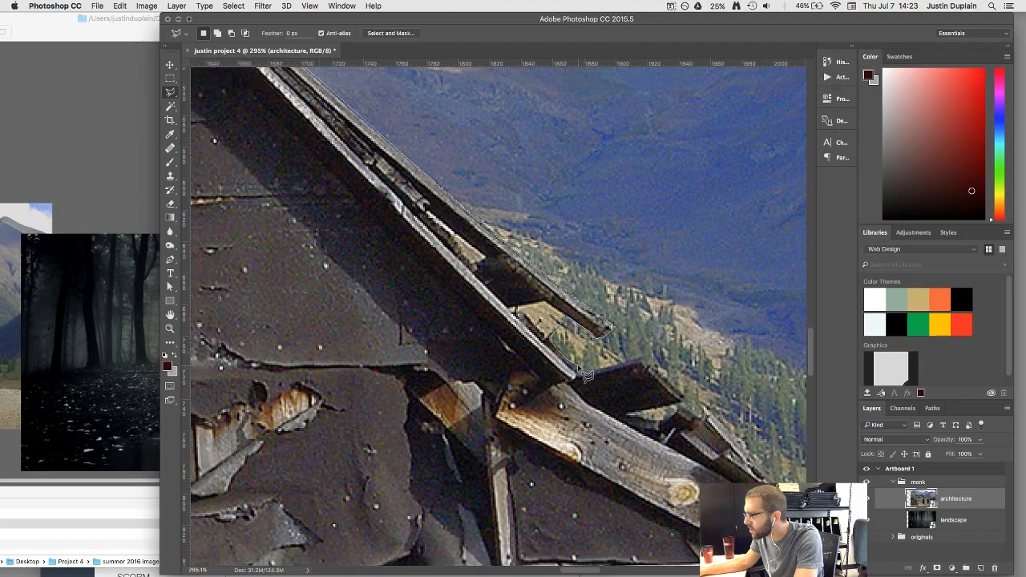
Step: Outline the broken beam on the right slope down to the end of the log above the door, and close the selection
scroll(578, 364, down, 5)
scroll(618, 548, down, 3)
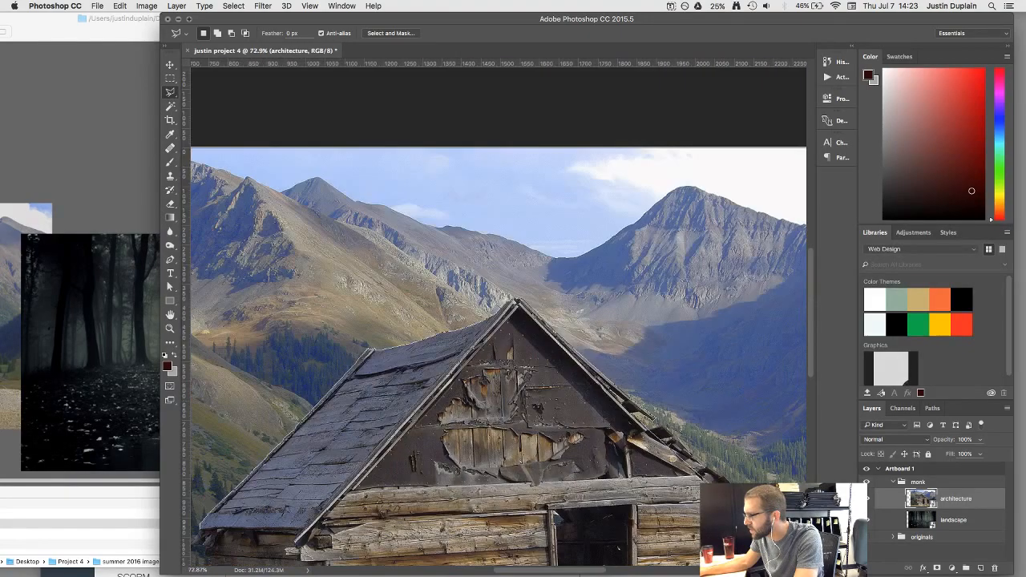
scroll(481, 288, up, 3)
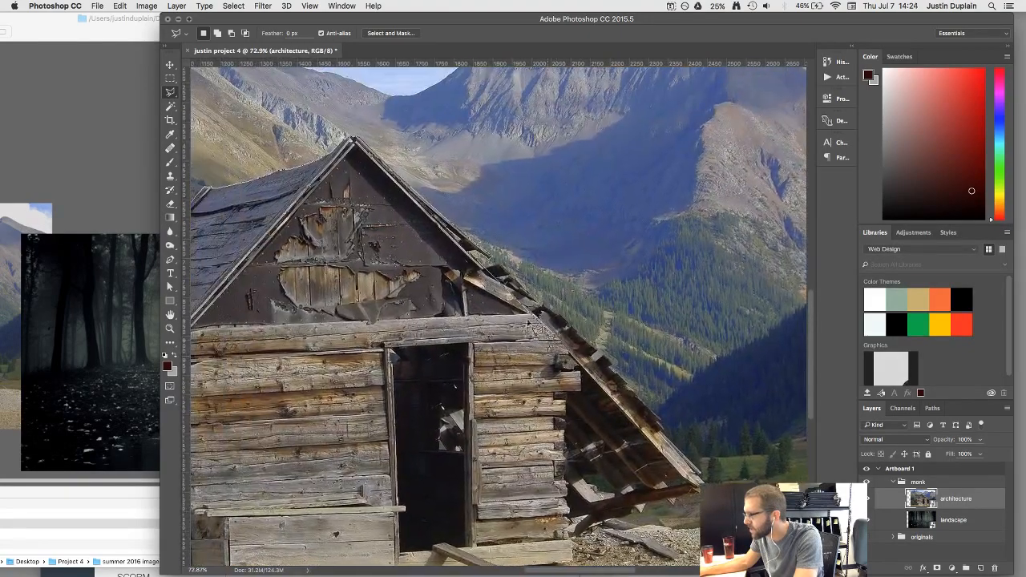
scroll(517, 293, up, 5)
scroll(517, 293, up, 1)
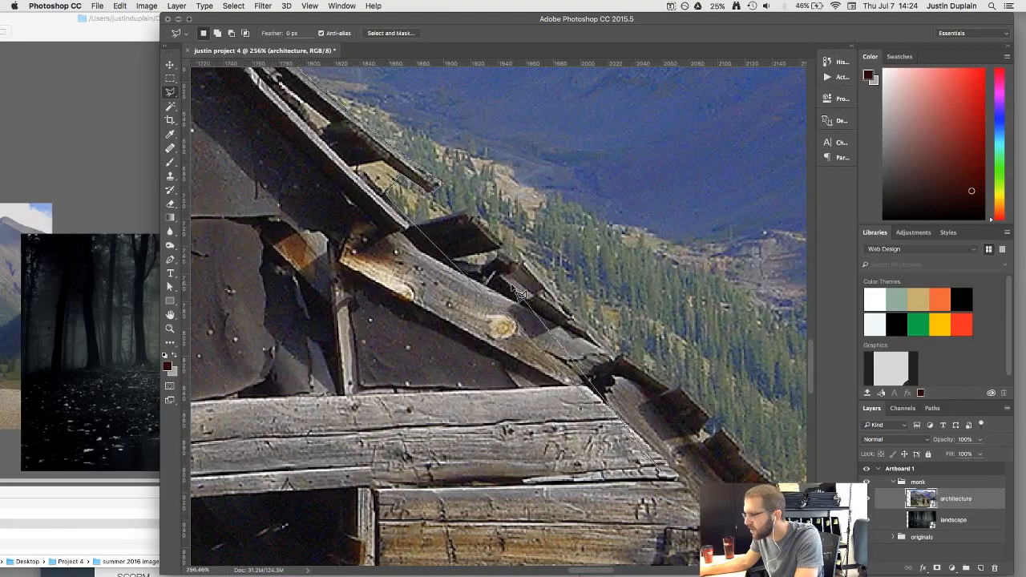
scroll(473, 264, up, 3)
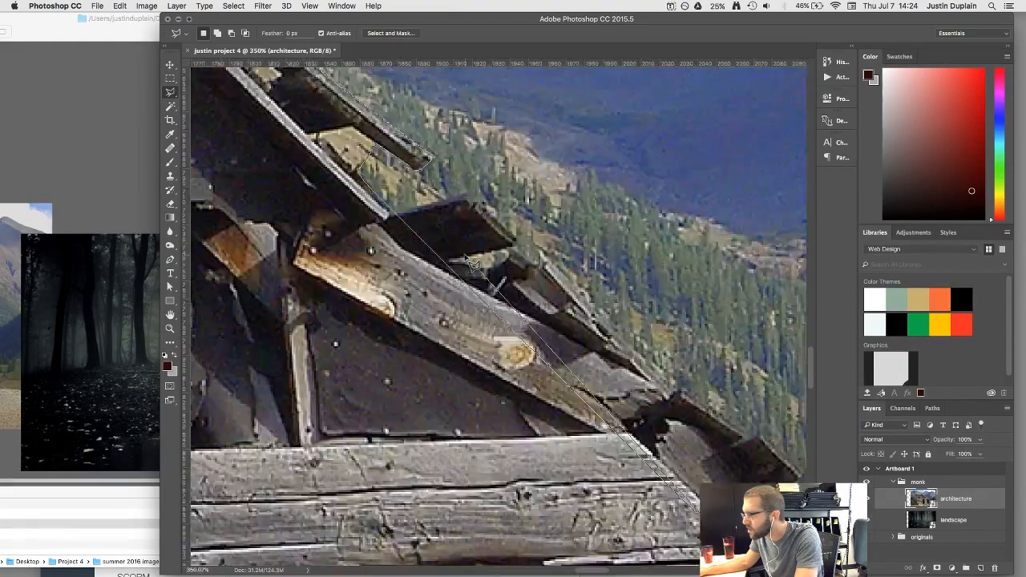
scroll(473, 265, down, 2)
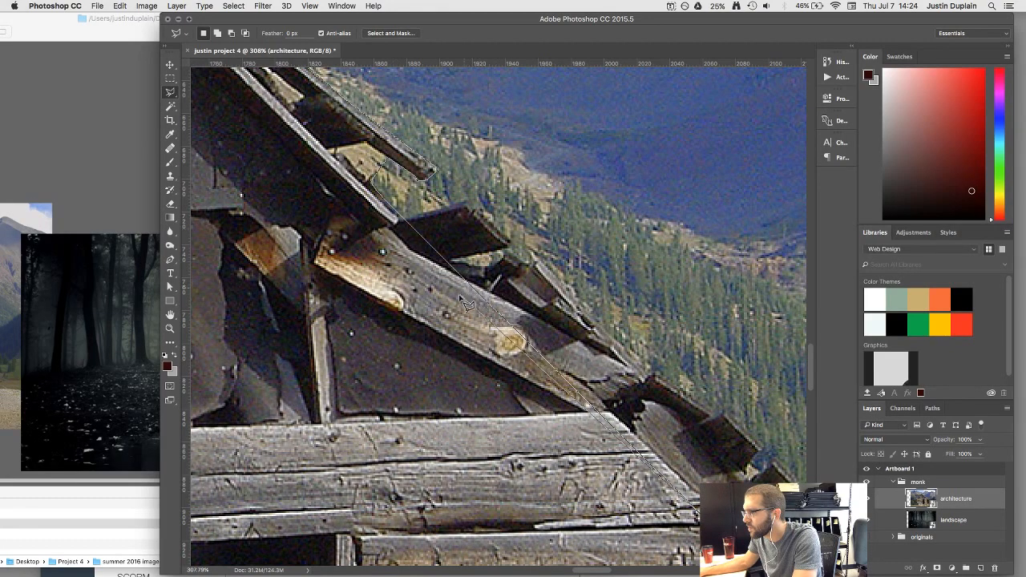
click(446, 315)
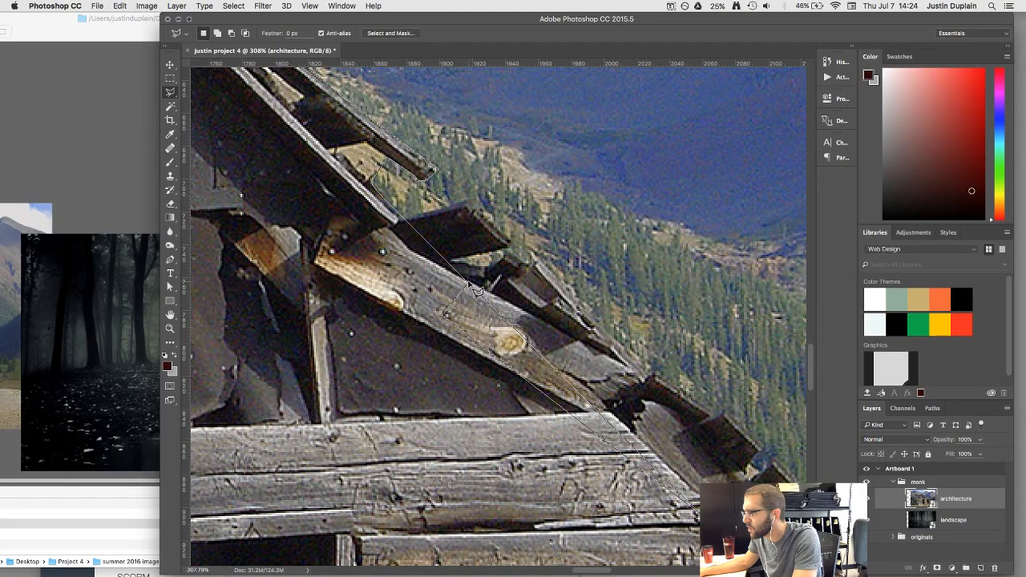
click(472, 286)
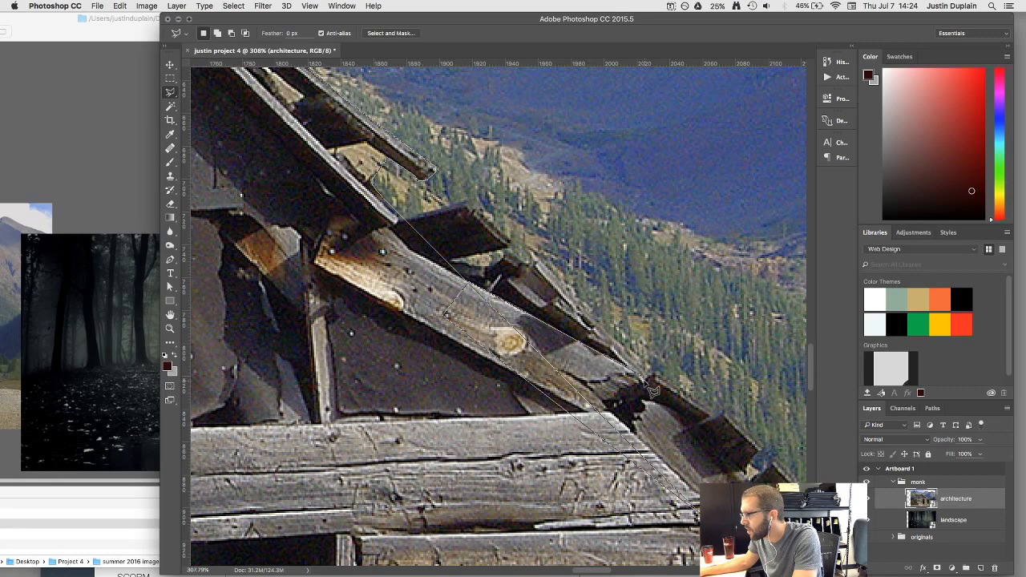
click(604, 402)
drag(630, 432, 483, 196)
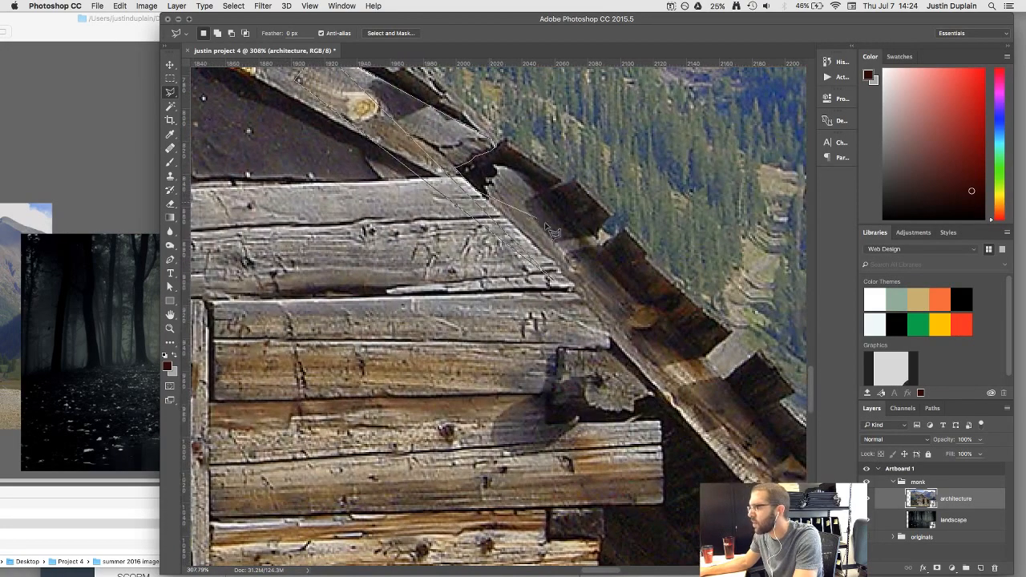
double_click(571, 285)
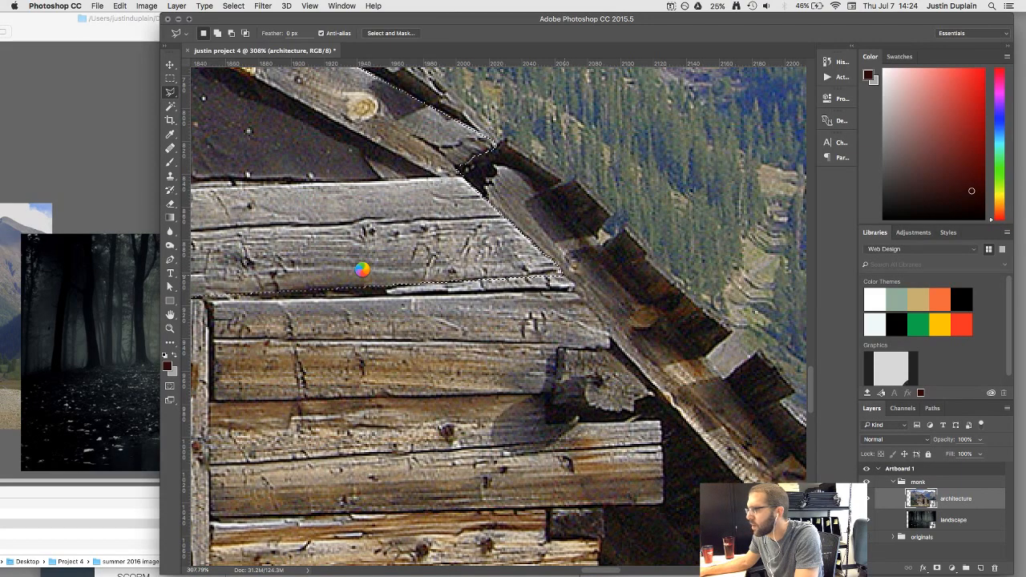
Step: Set the Polygonal Lasso to add to the existing cabin roof selection
scroll(362, 271, down, 5)
key(super+minus)
key(super+minus)
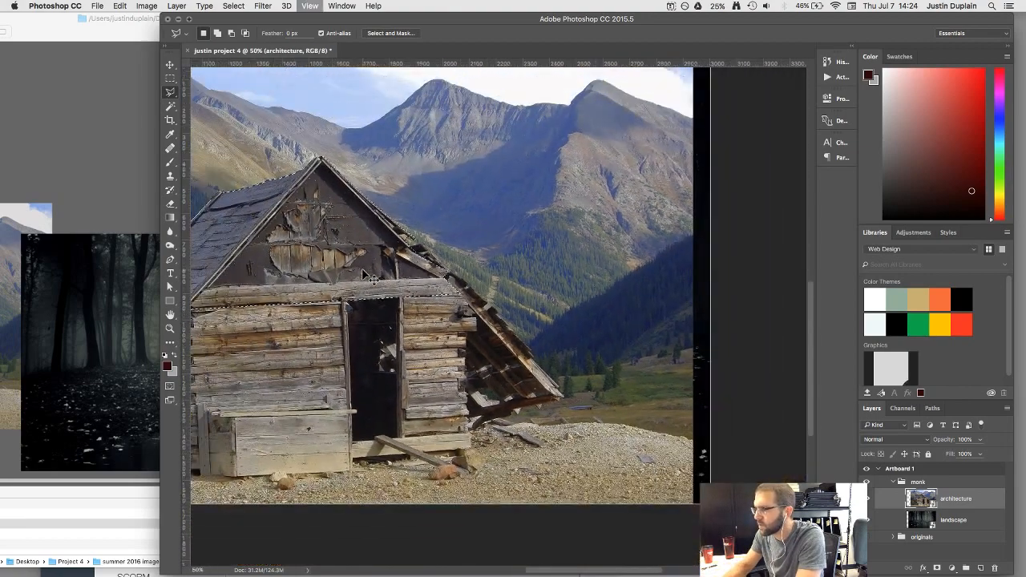
key(super+minus)
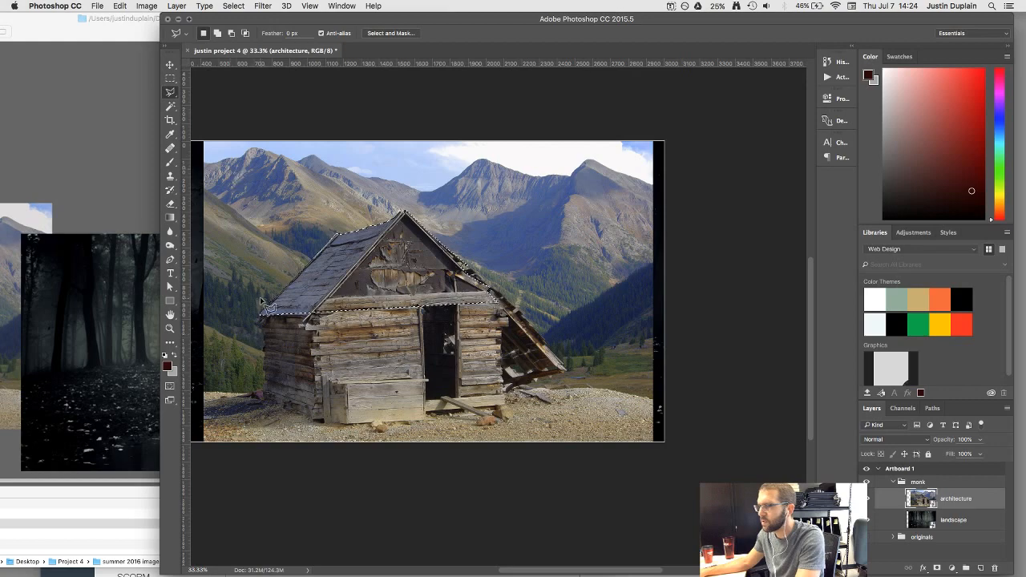
scroll(267, 308, up, 3)
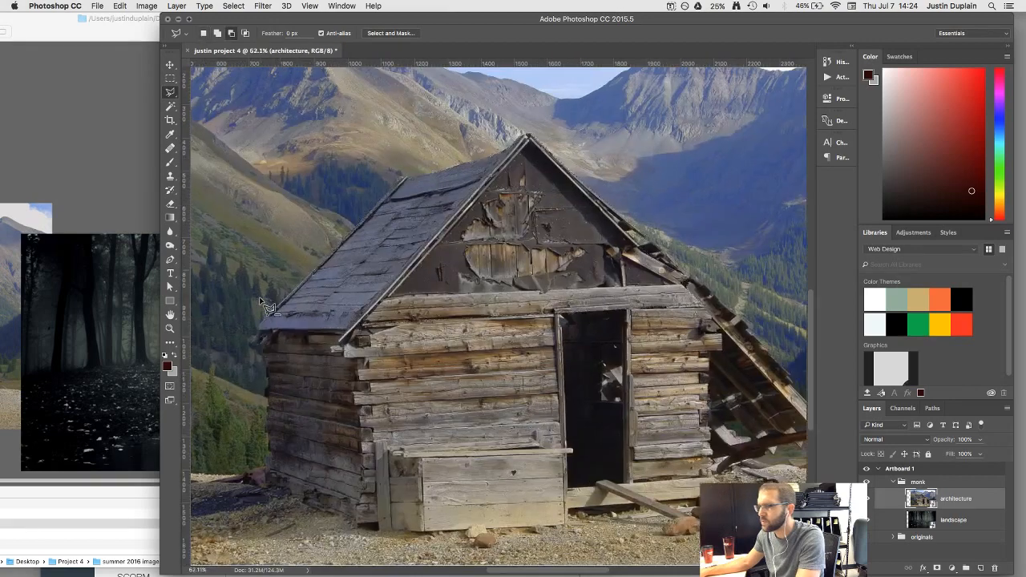
click(216, 33)
drag(193, 374, 238, 338)
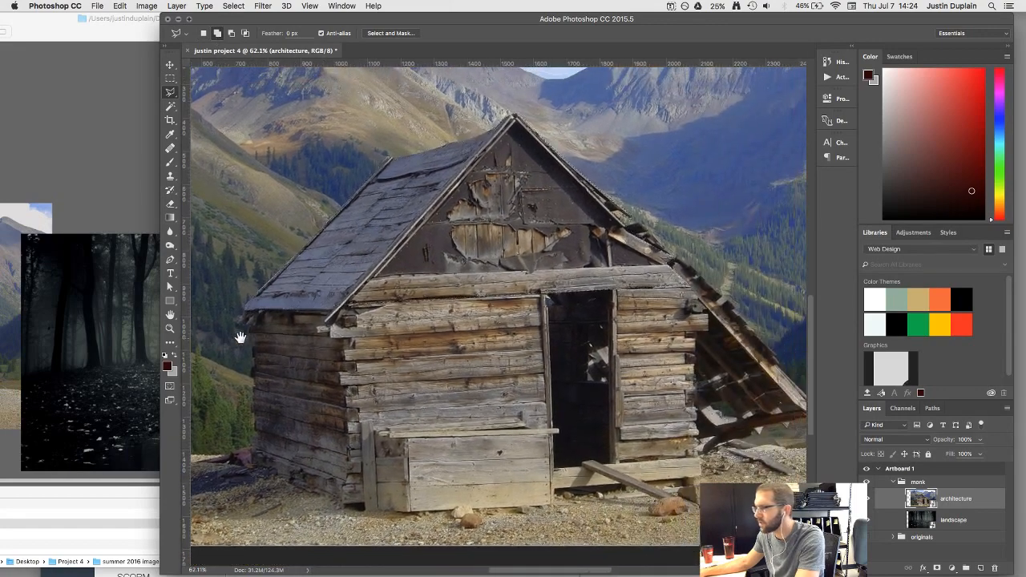
Step: Add the upper log ends beside the doorway, below the broken beam, to the selection and close the outline
scroll(688, 278, up, 10)
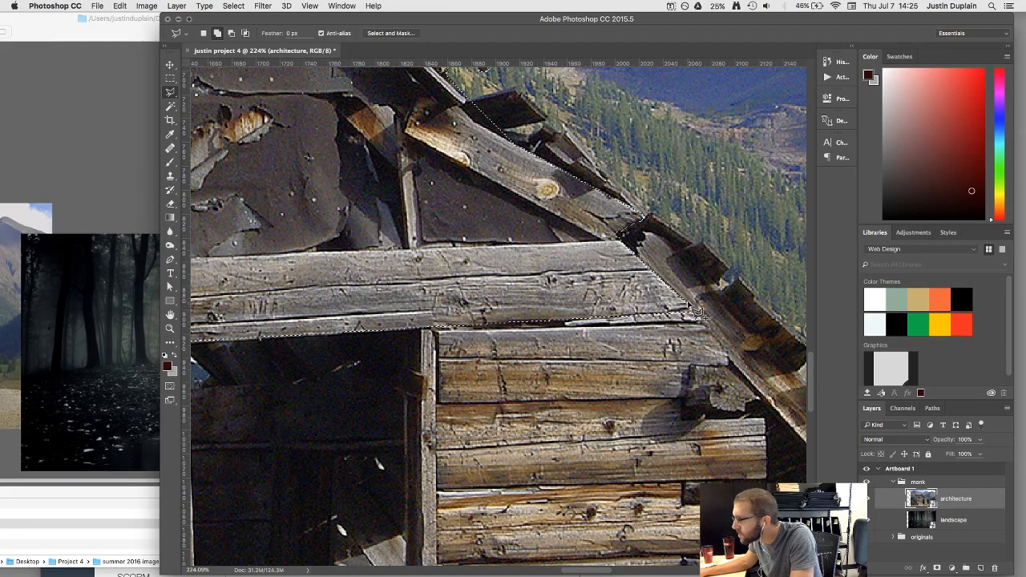
scroll(742, 327, down, 3)
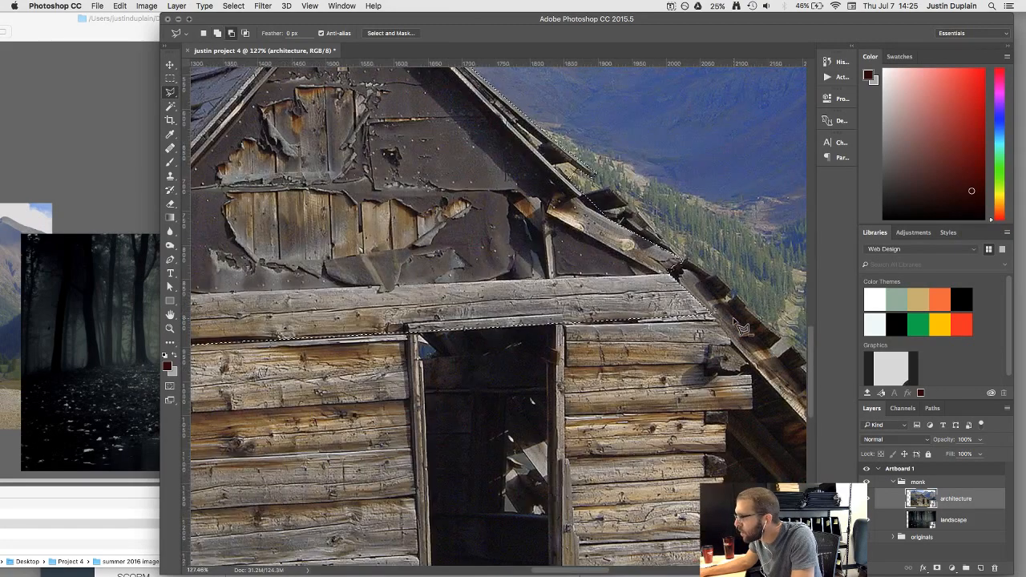
scroll(742, 327, up, 4)
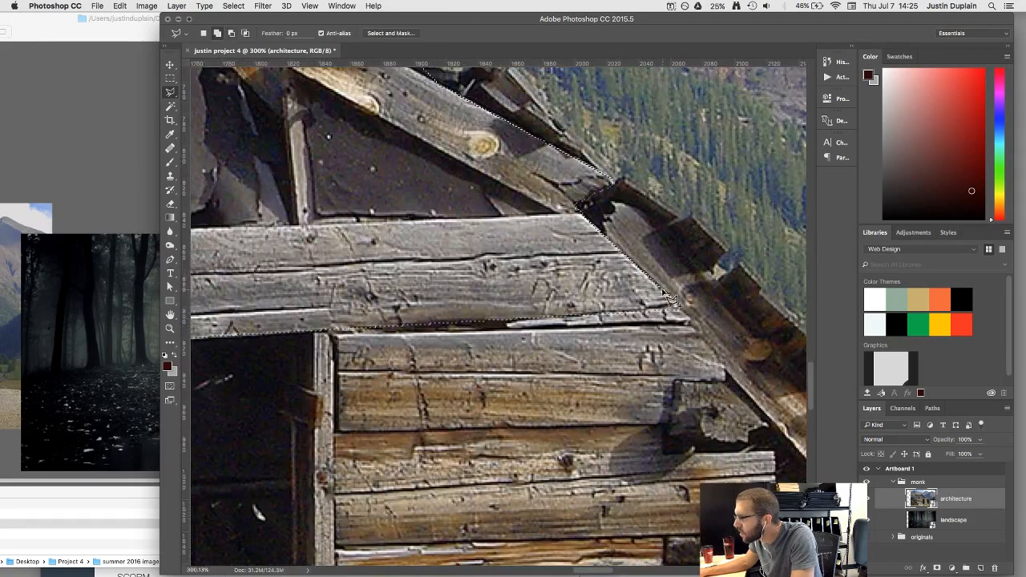
click(729, 385)
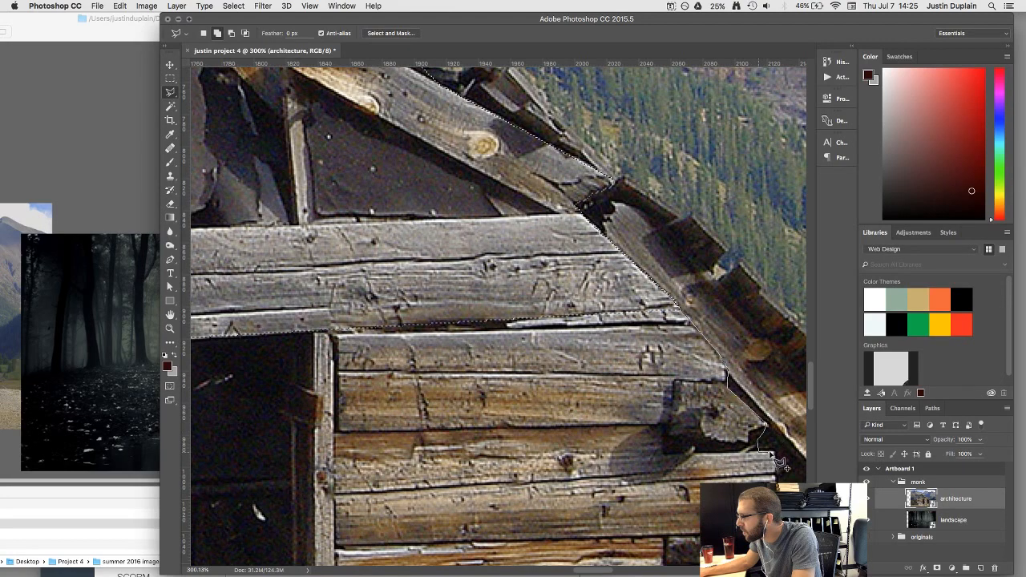
click(775, 452)
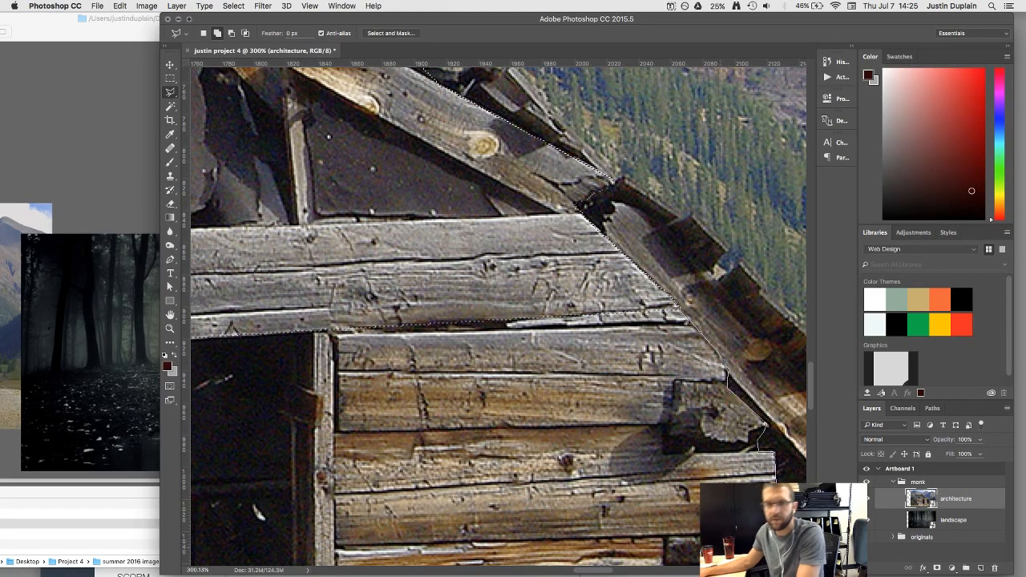
click(776, 556)
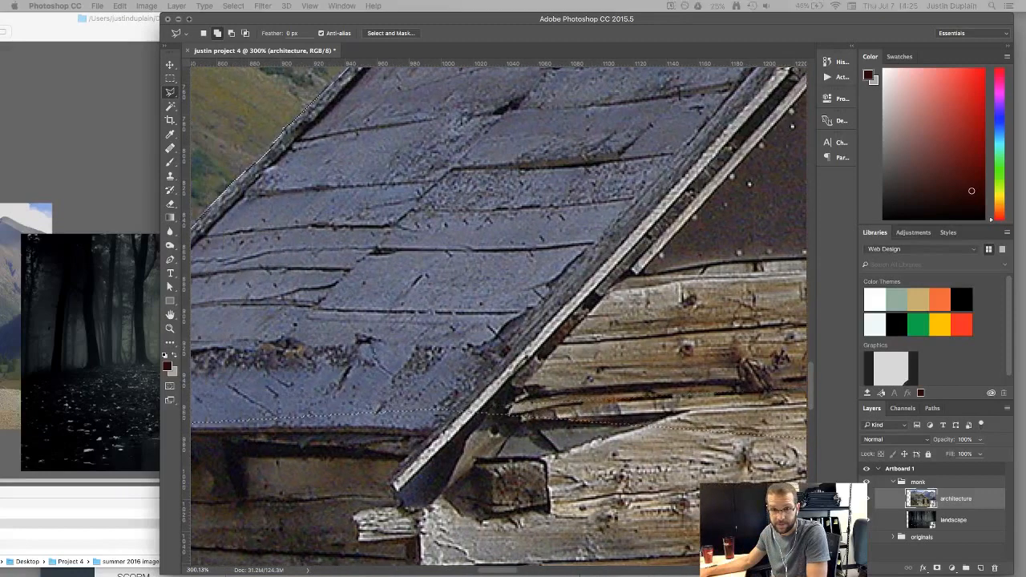
key(Escape)
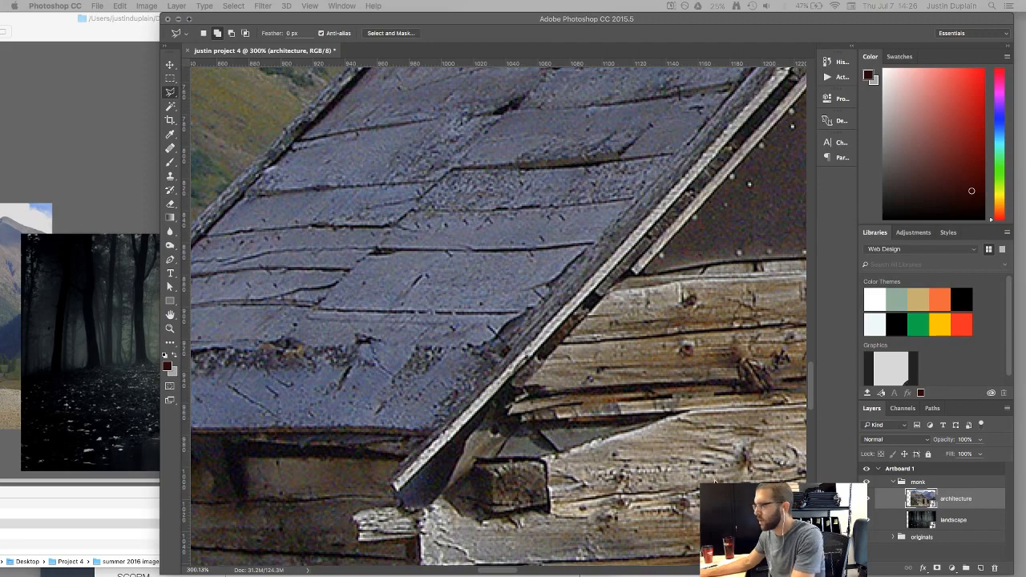
Step: Start another added lasso outline below the protruding log and trace the next log ends of the wall beside the lean-to
scroll(716, 478, down, 10)
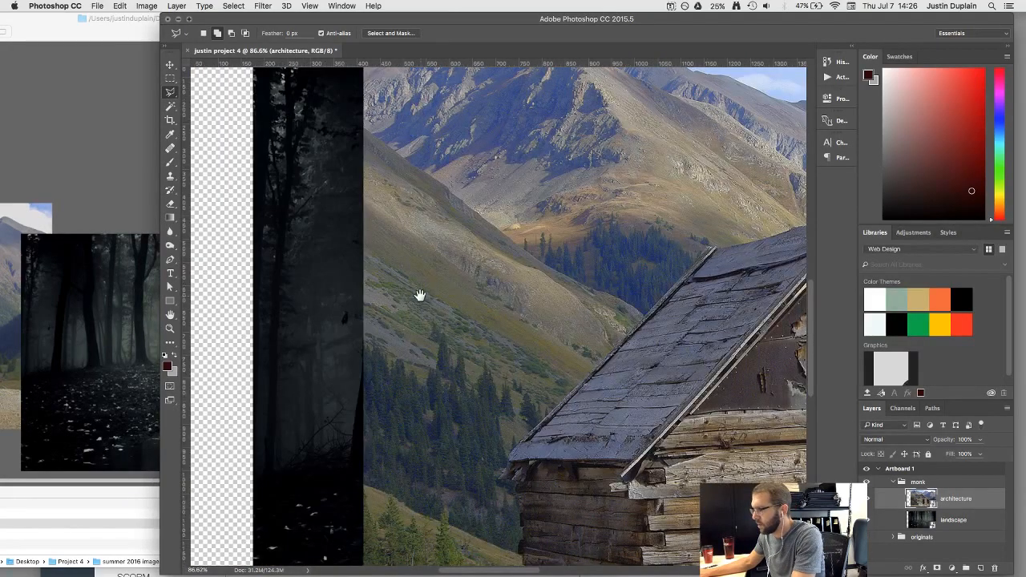
drag(420, 296, 346, 187)
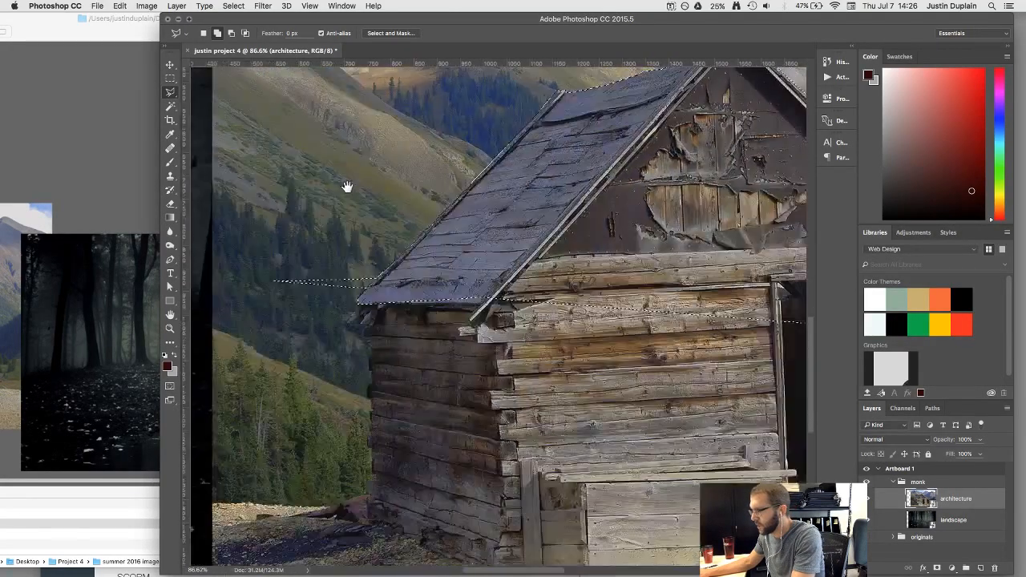
drag(662, 212, 420, 329)
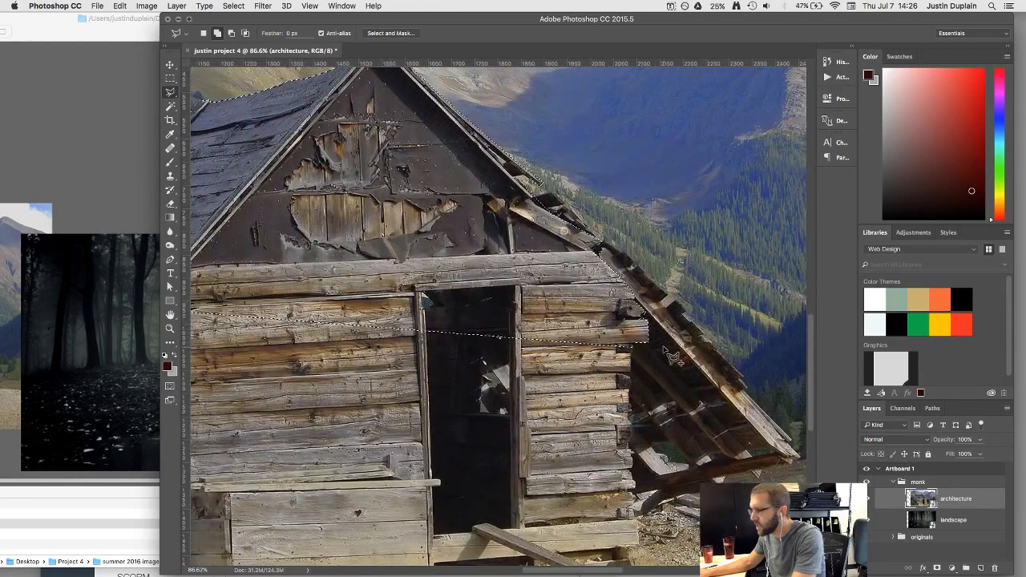
scroll(646, 357, up, 5)
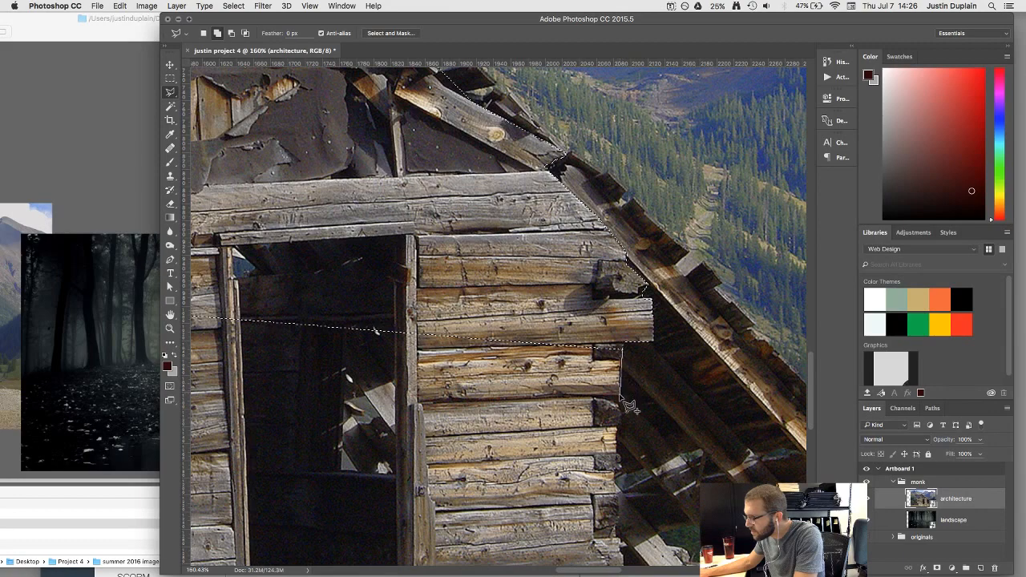
click(622, 394)
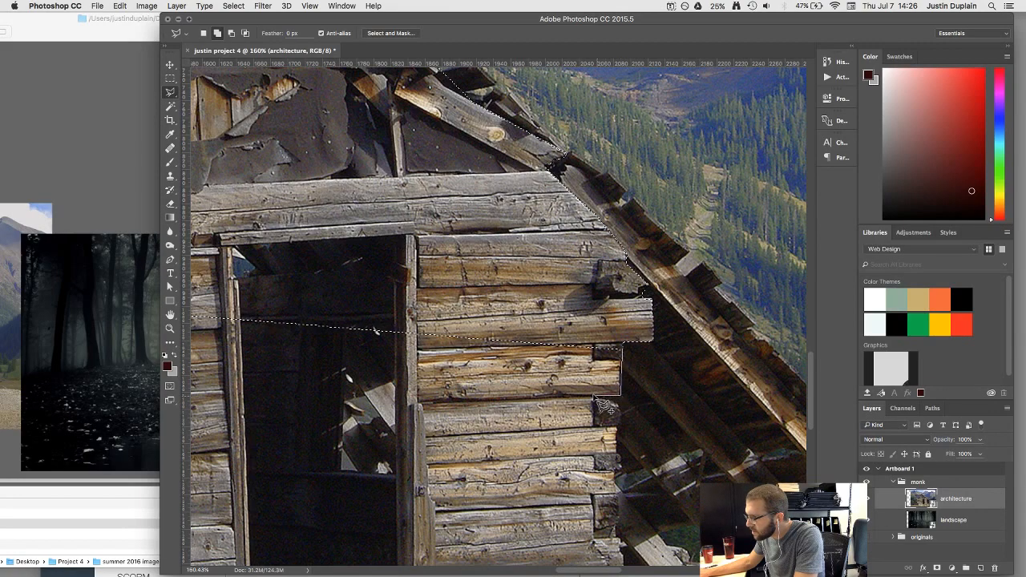
click(595, 396)
click(618, 406)
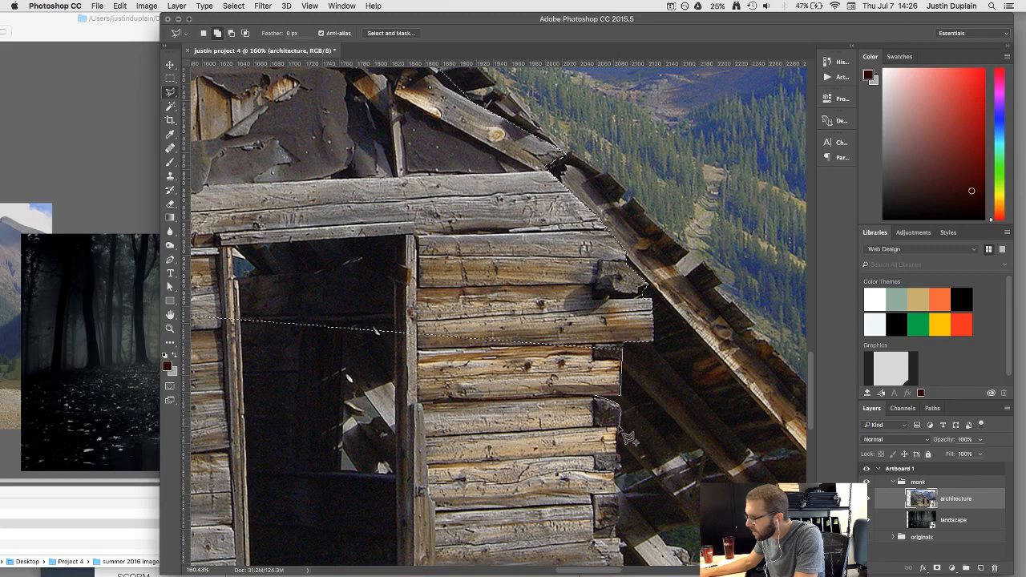
drag(620, 438, 615, 335)
scroll(615, 335, up, 3)
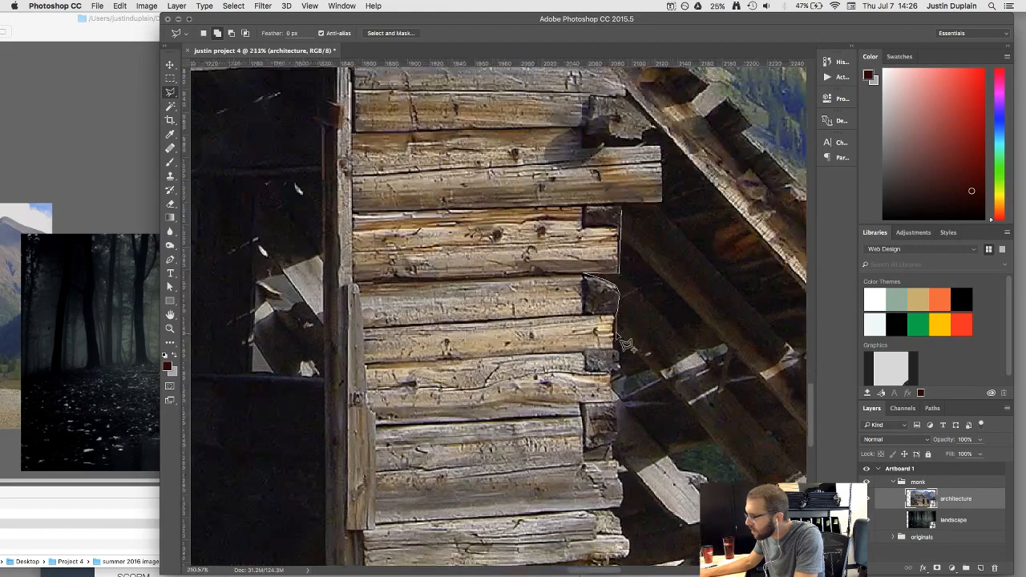
Step: Continue the outline around the small dark block end midway down the wall's log ends
scroll(625, 345, up, 5)
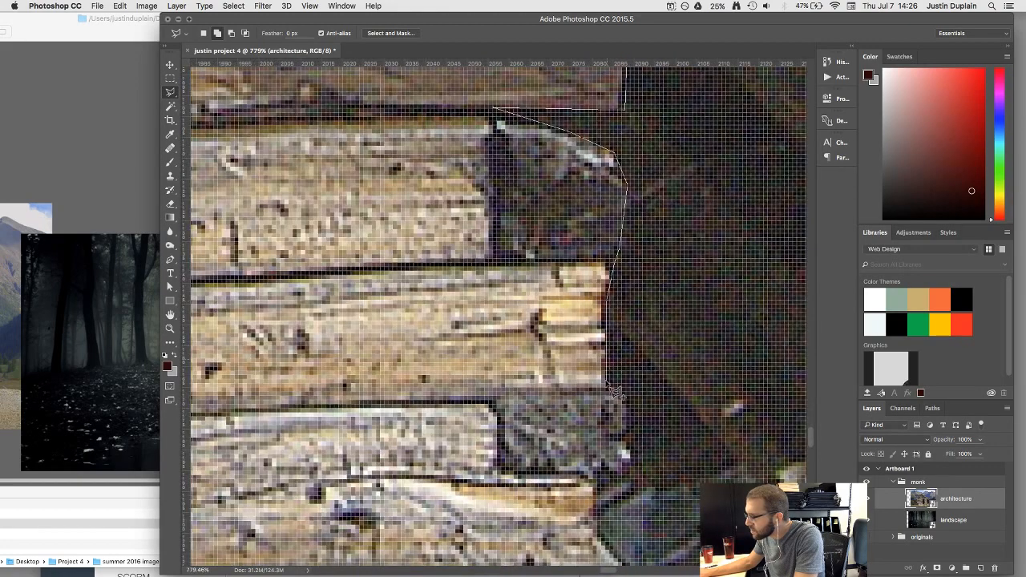
click(622, 400)
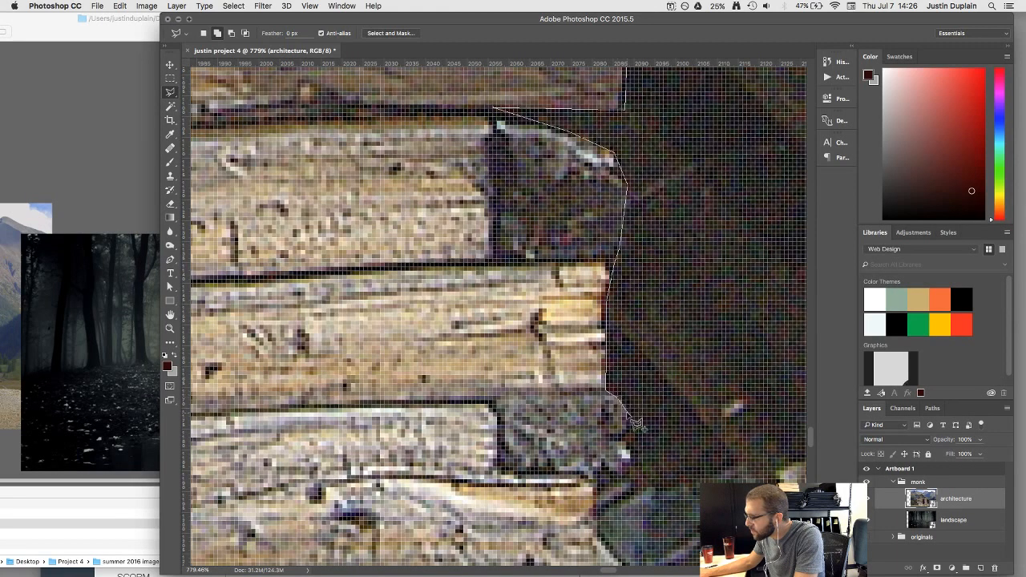
click(628, 414)
click(629, 432)
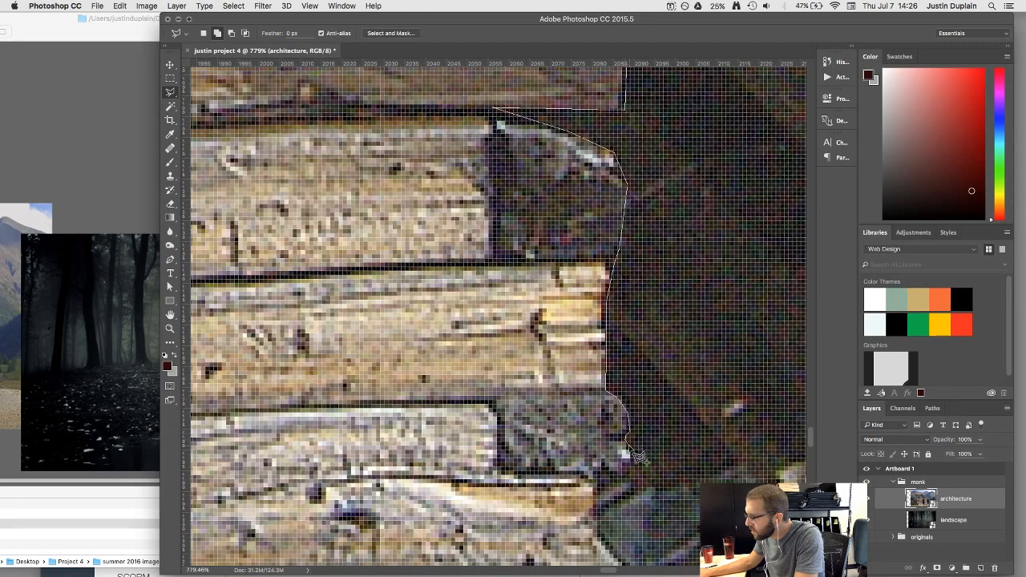
mouse_move(638, 469)
mouse_down()
mouse_move(599, 490)
mouse_move(630, 525)
mouse_move(630, 114)
mouse_move(622, 167)
mouse_move(610, 136)
mouse_move(625, 190)
mouse_up()
Step: Trace the outline past the lower dark block and around the weathered log end to the notch beneath it
scroll(599, 488, down, 4)
scroll(625, 190, down, 15)
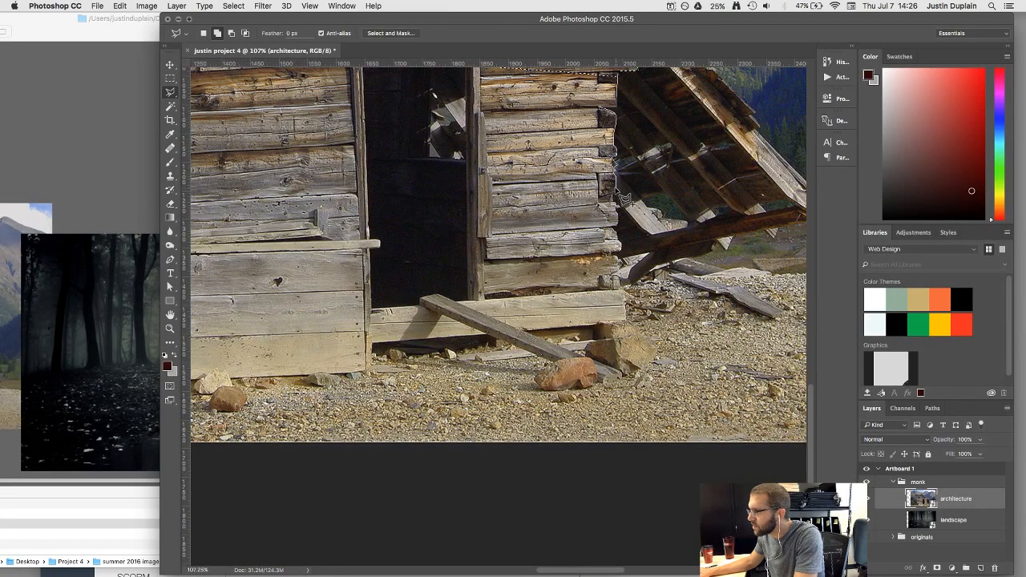
scroll(624, 199, up, 14)
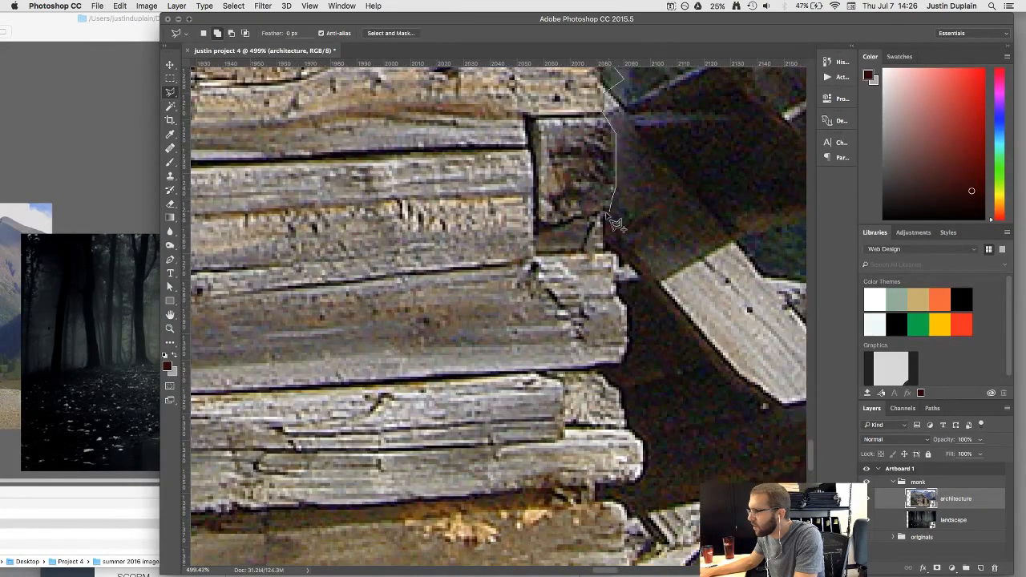
click(607, 210)
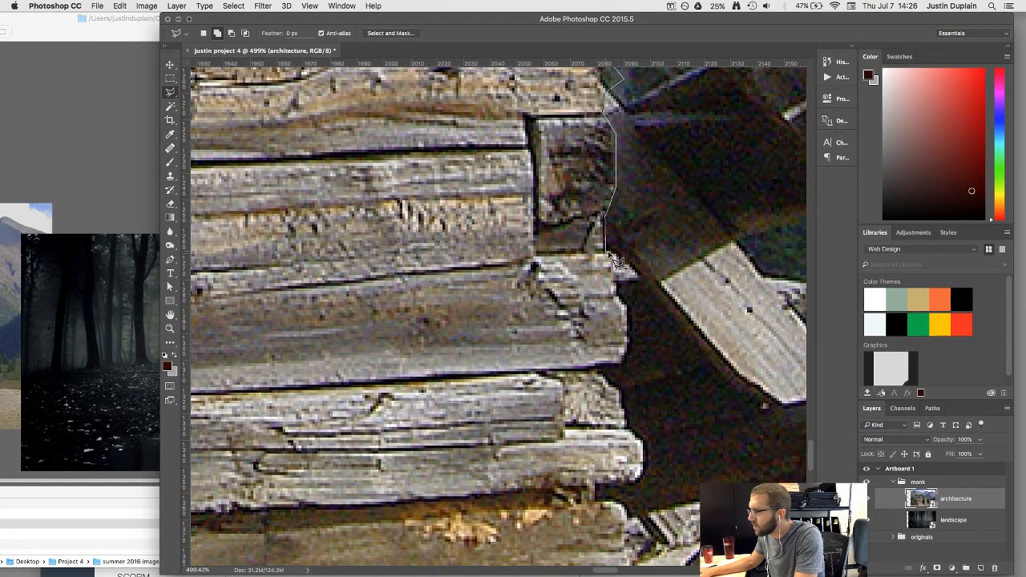
click(613, 255)
click(618, 296)
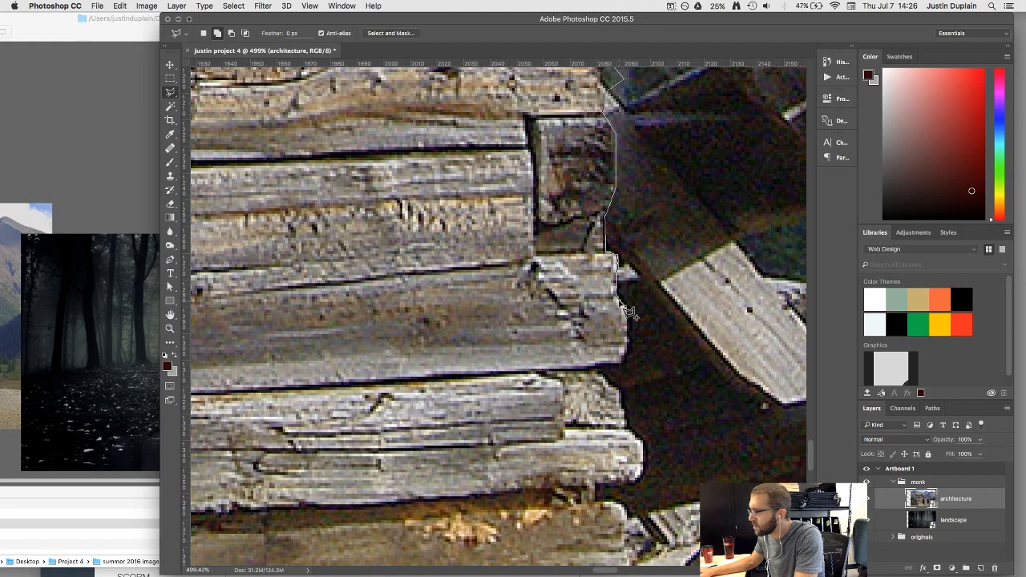
click(627, 353)
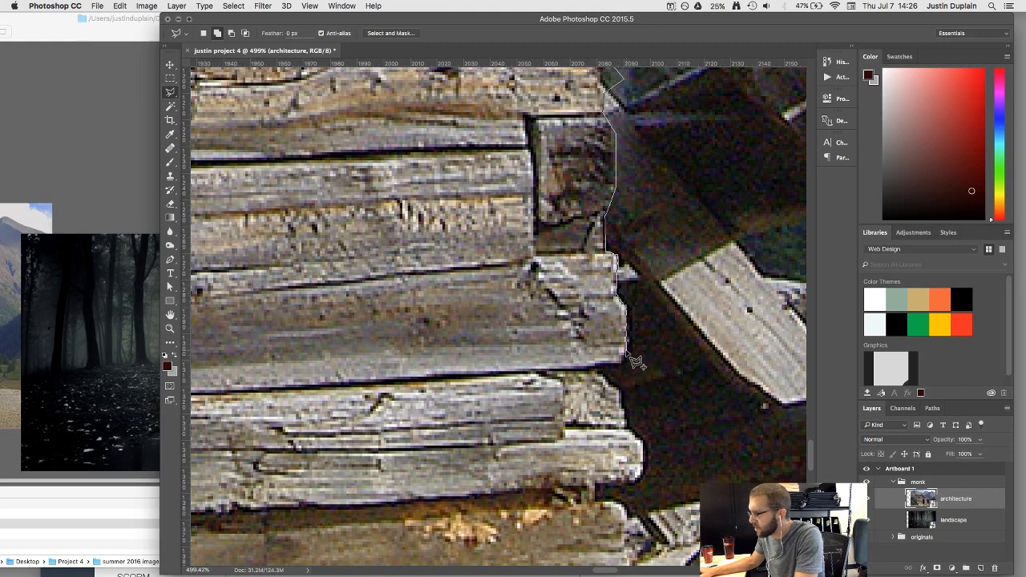
click(598, 366)
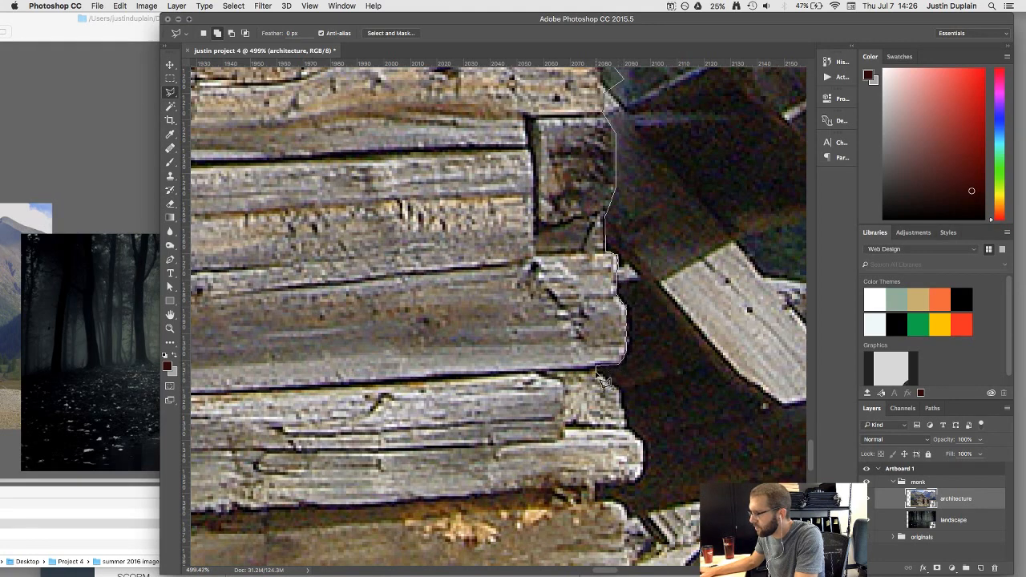
Step: Outline the next two lower log ends next to the fallen boards and close the added selection
click(641, 441)
click(643, 478)
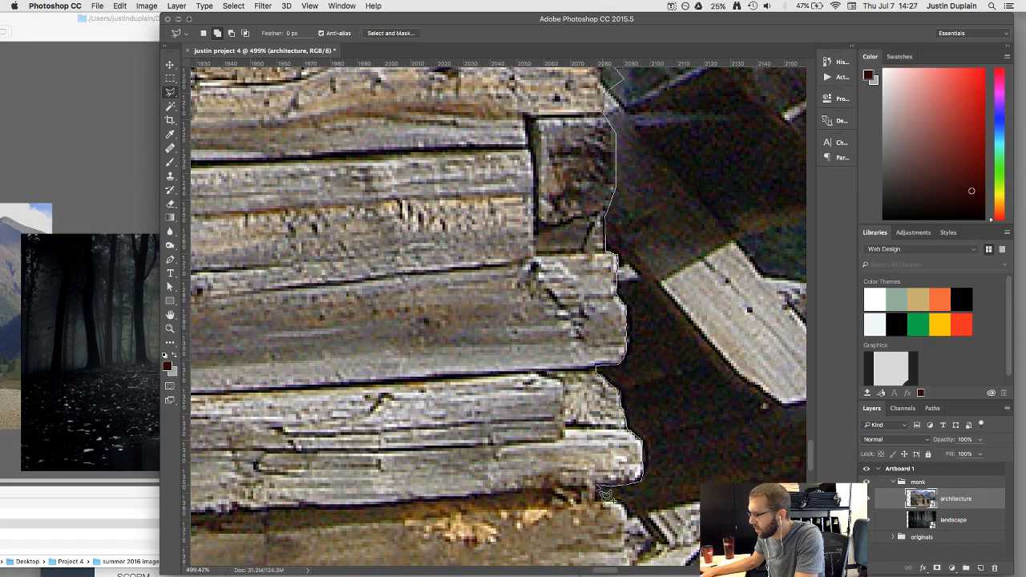
click(597, 486)
drag(595, 498, 593, 359)
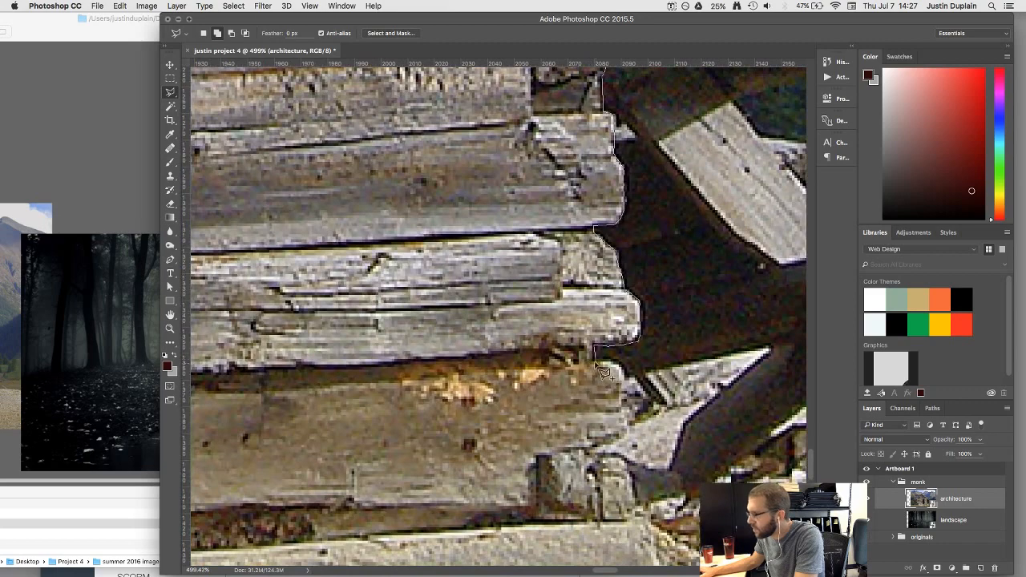
click(594, 358)
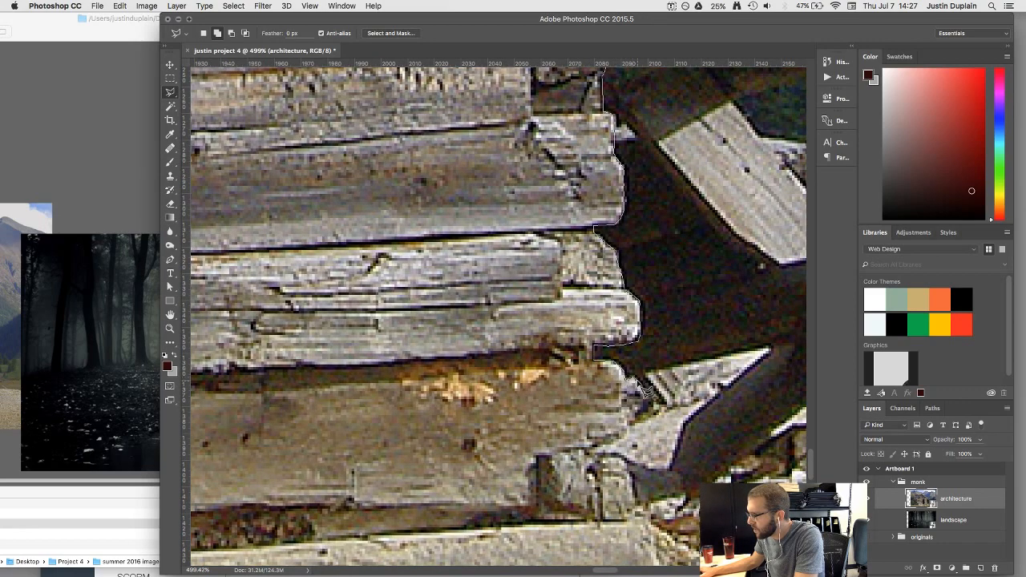
scroll(644, 389, down, 5)
scroll(644, 390, up, 5)
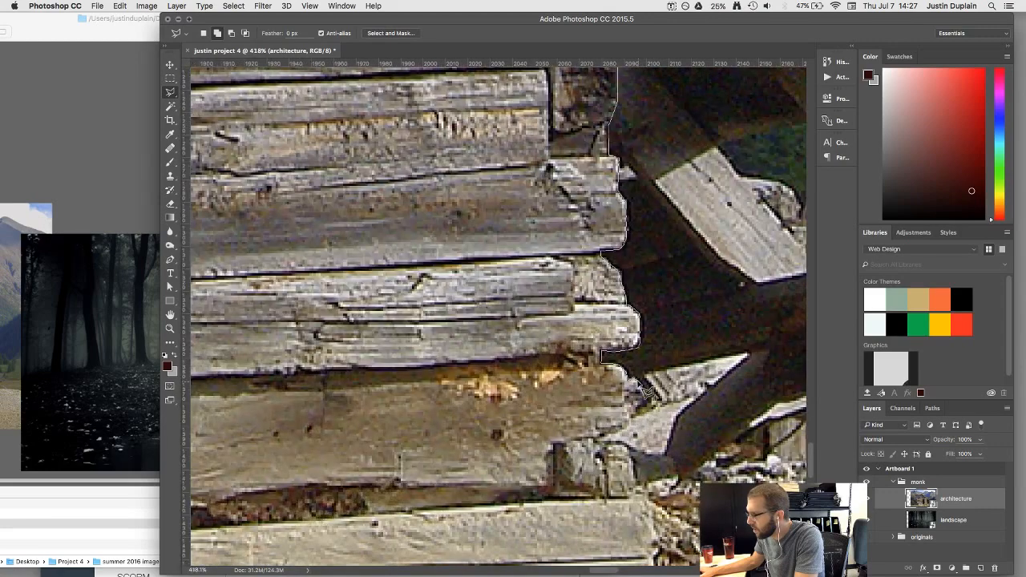
double_click(638, 433)
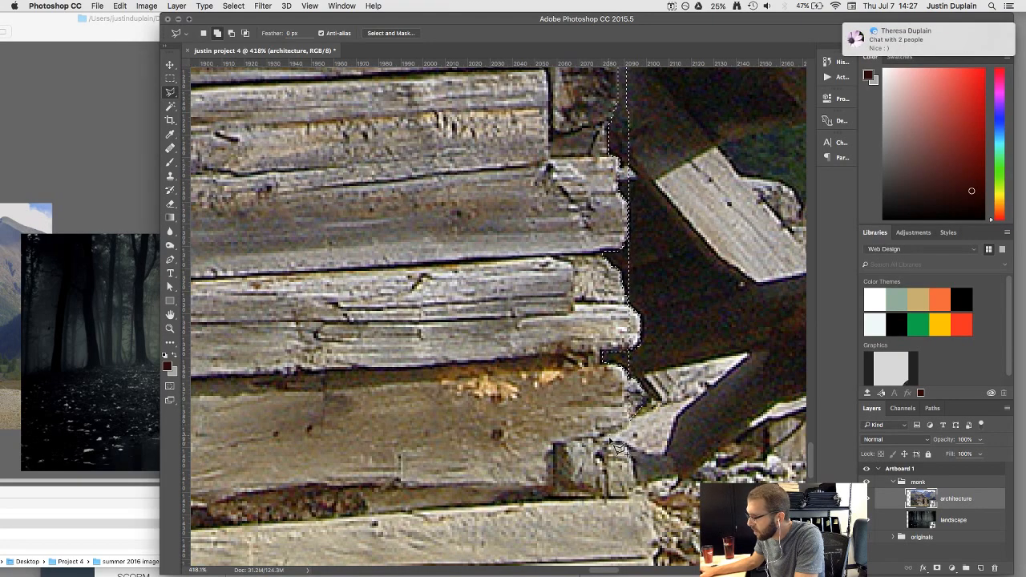
Step: Start another added lasso outline at the small block end and trace down the end of the pale bottom beam
click(612, 440)
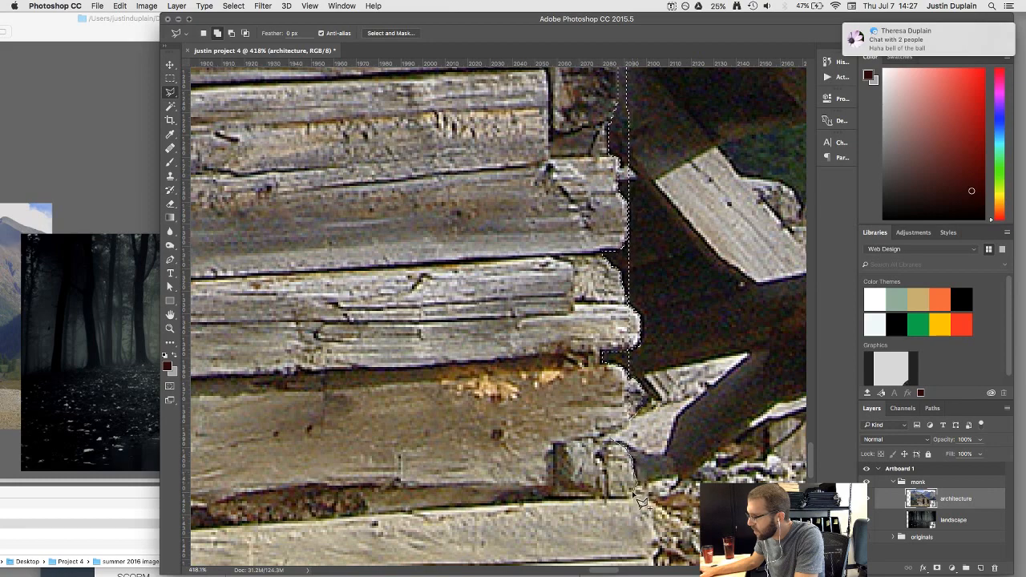
scroll(646, 498, down, 1)
scroll(646, 499, down, 5)
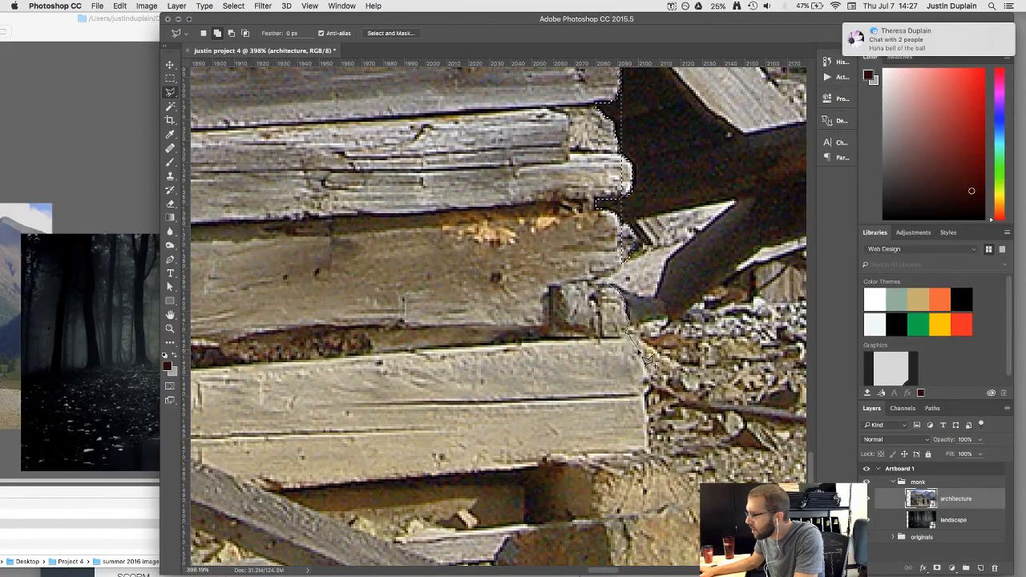
click(639, 353)
click(645, 372)
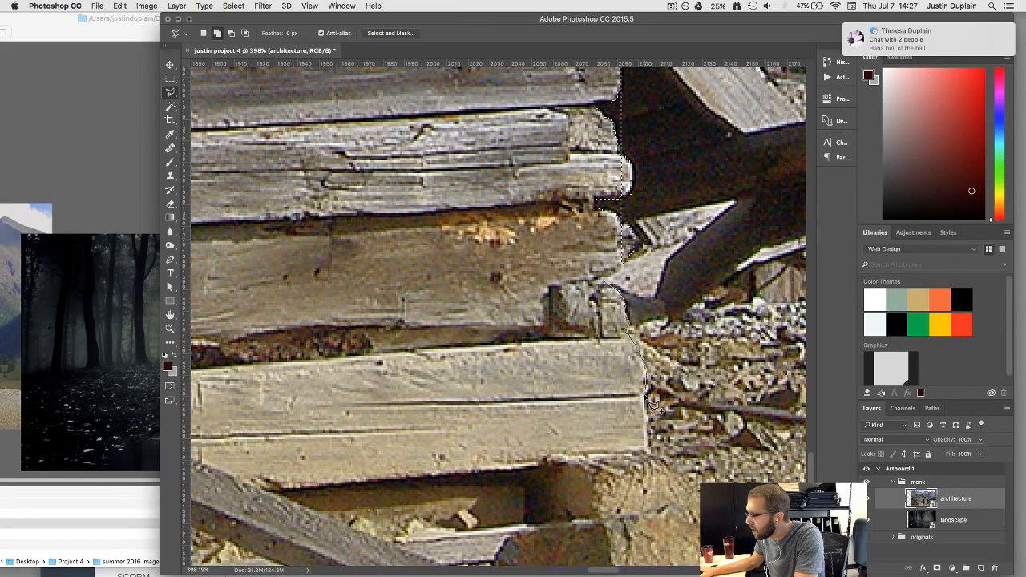
click(647, 399)
click(648, 424)
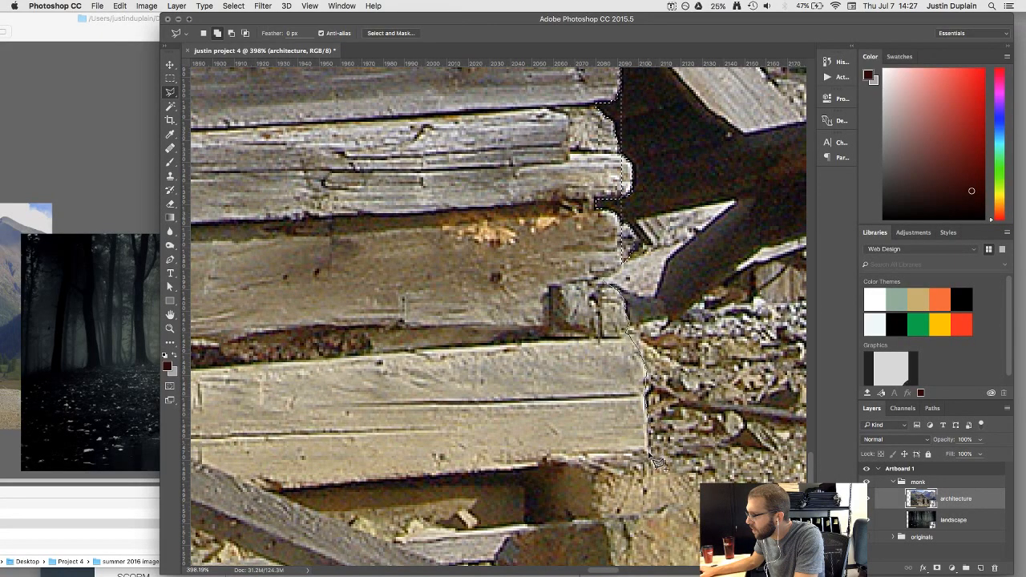
Step: Continue the outline around the bottom beam's lower corner and along its underside past the rocks and fallen plank to below the doorway
scroll(656, 465, down, 6)
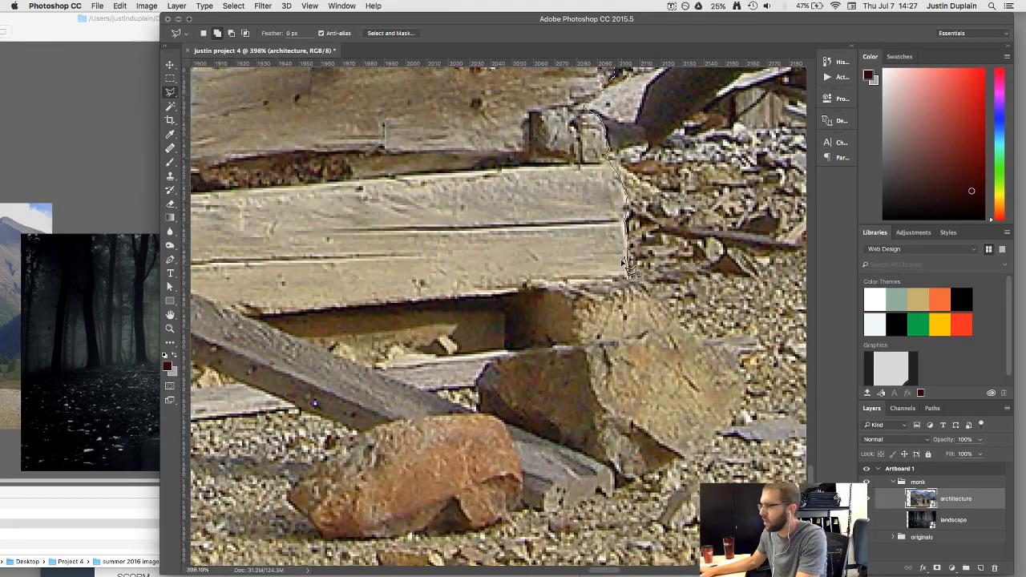
scroll(629, 269, down, 5)
scroll(630, 271, down, 2)
scroll(630, 271, up, 3)
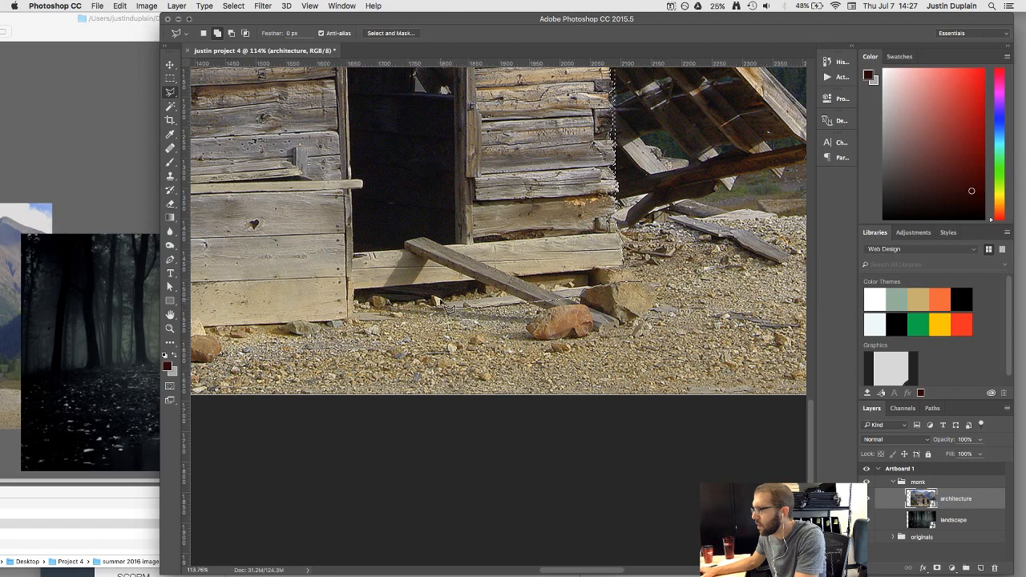
click(434, 287)
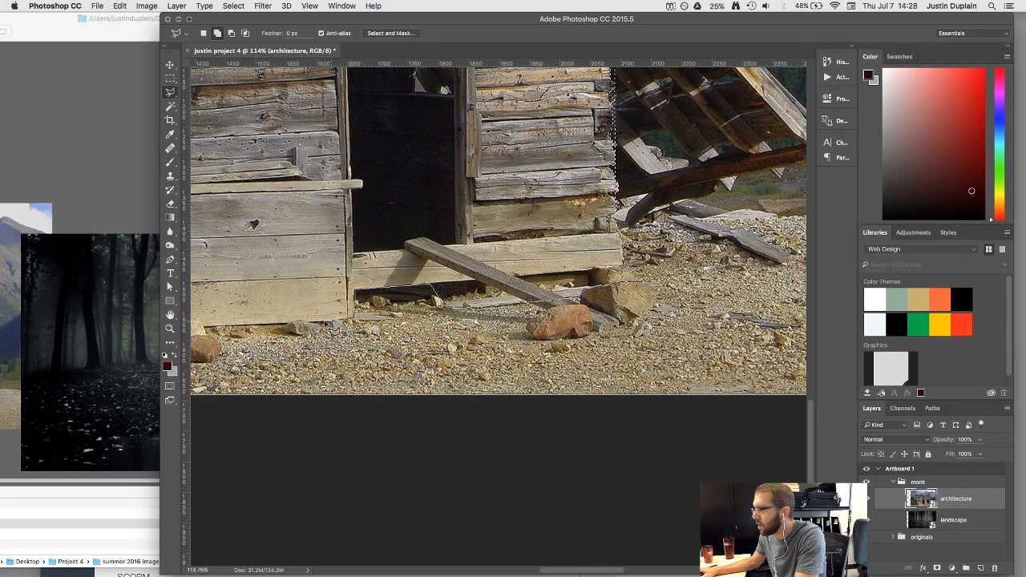
Step: Trace the outline along the base of the wooden box and the foot of the shaded side wall
scroll(333, 332, left, 5)
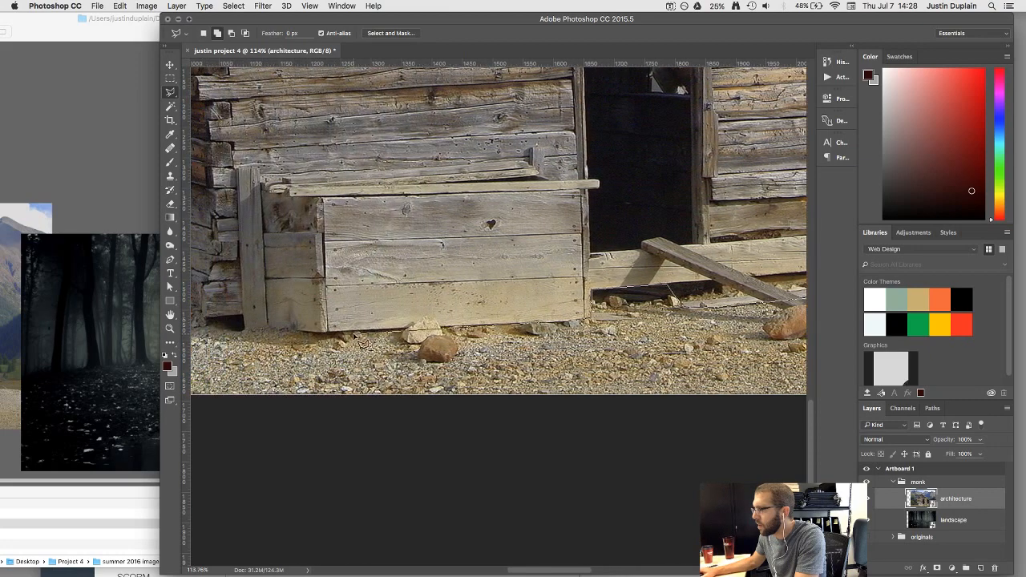
click(328, 331)
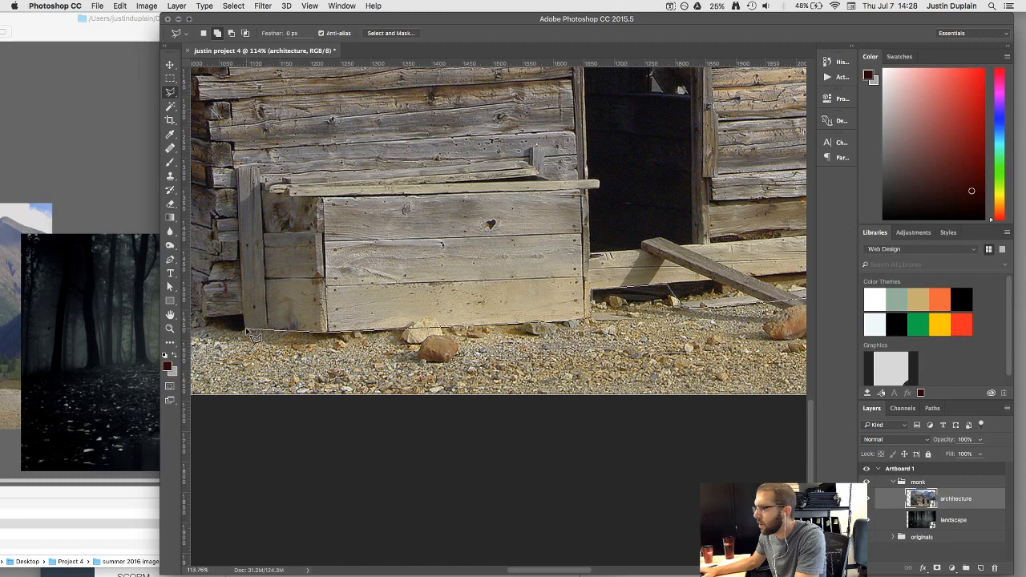
click(243, 317)
scroll(217, 333, left, 5)
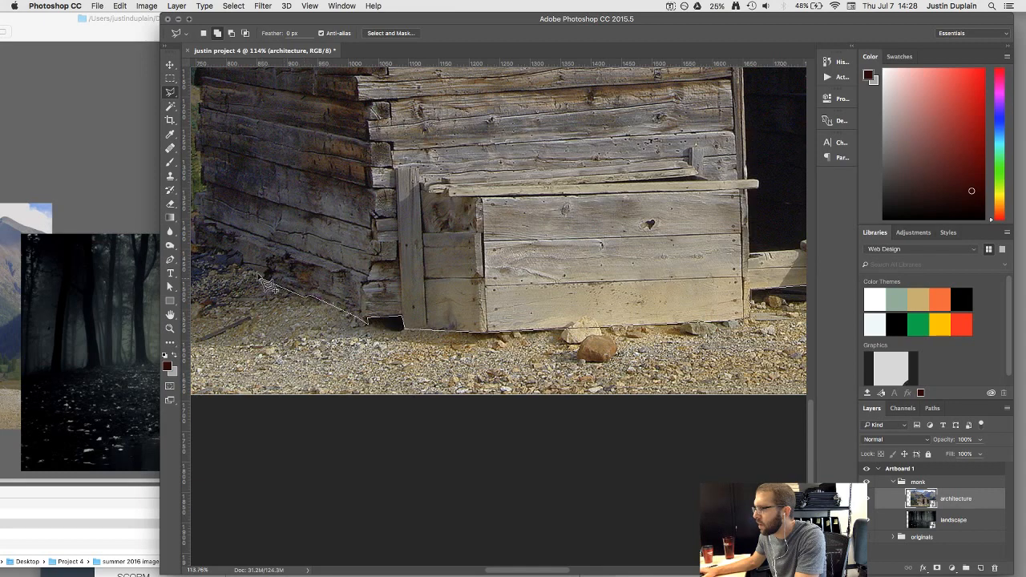
scroll(241, 266, left, 5)
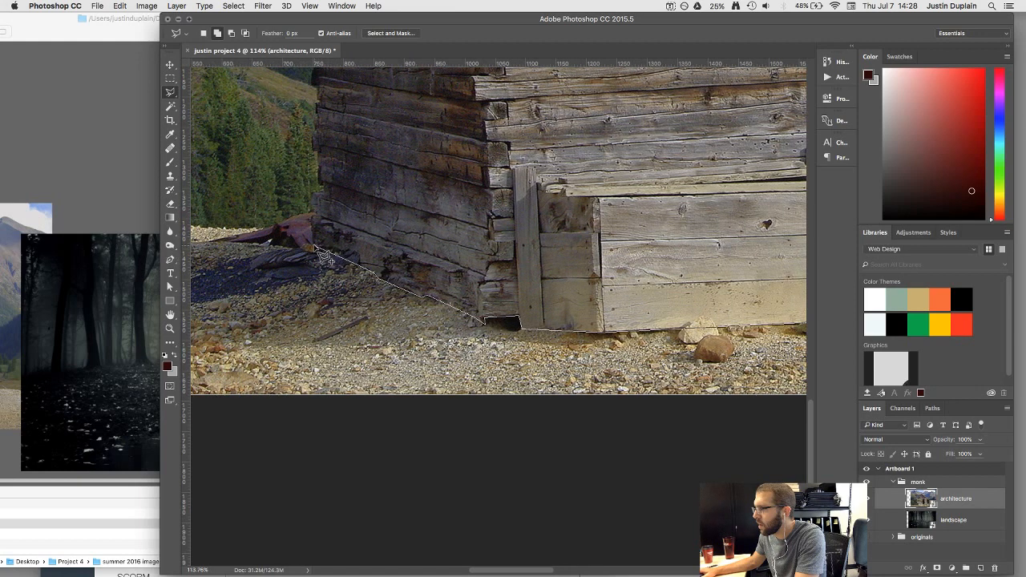
Step: Outline the shaded wall's rear bottom corner and the protruding log end above the red debris
click(316, 248)
click(313, 216)
scroll(318, 219, up, 5)
click(339, 216)
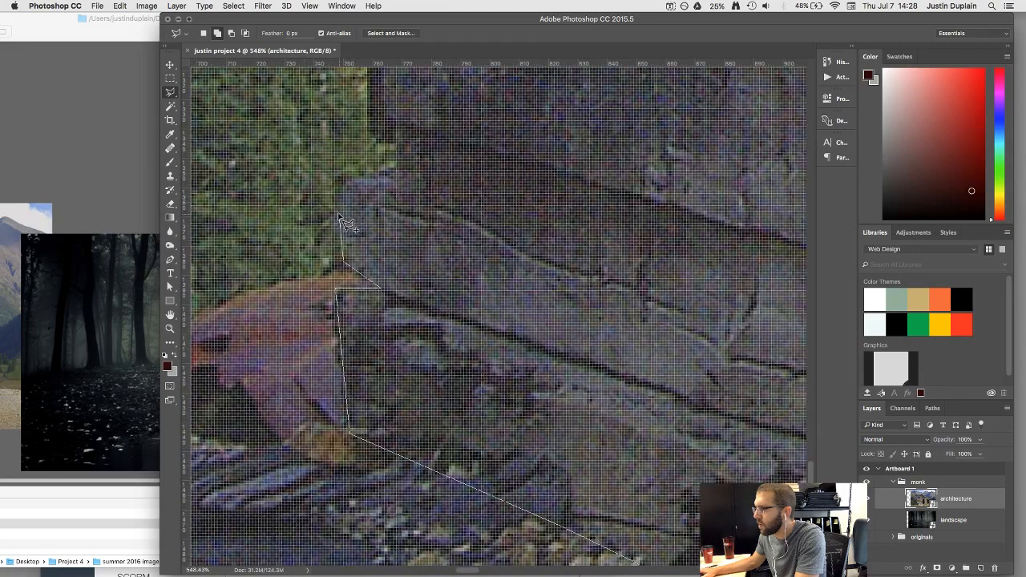
click(343, 187)
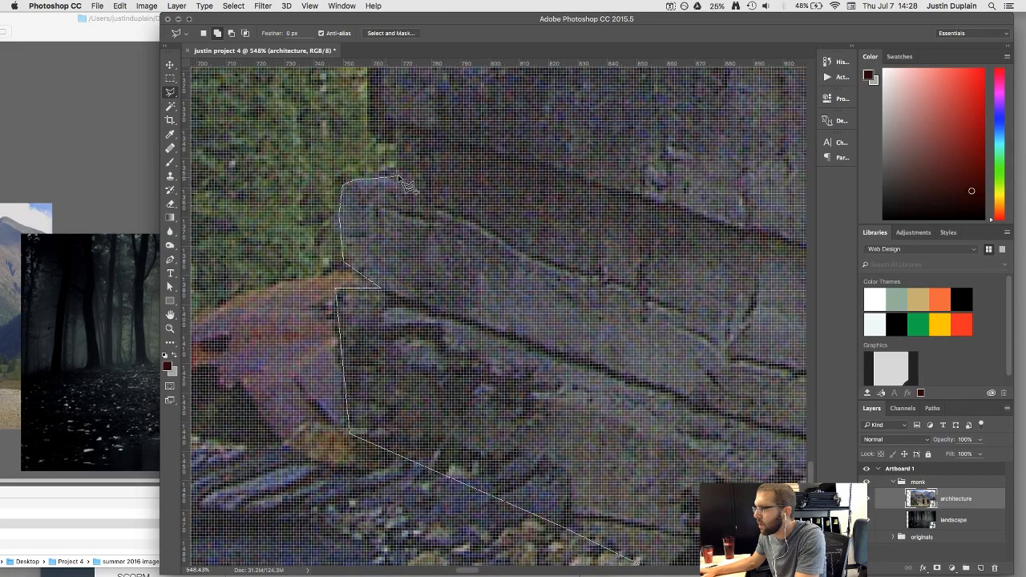
Step: Continue the outline up the shaded wall's rear edge, around the notch to the next protruding log end beside the trees
click(397, 174)
click(398, 144)
click(384, 142)
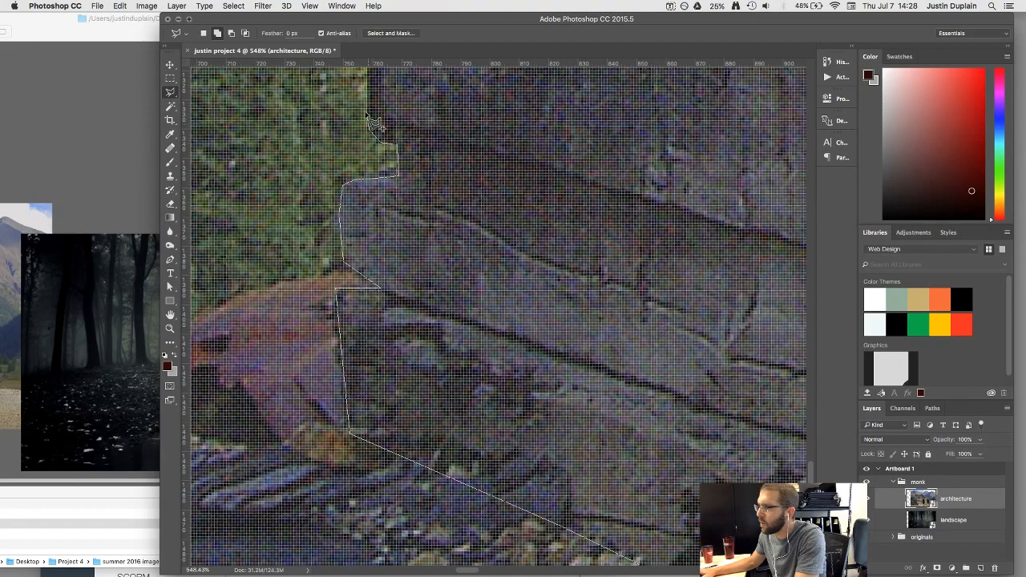
scroll(374, 124, down, 6)
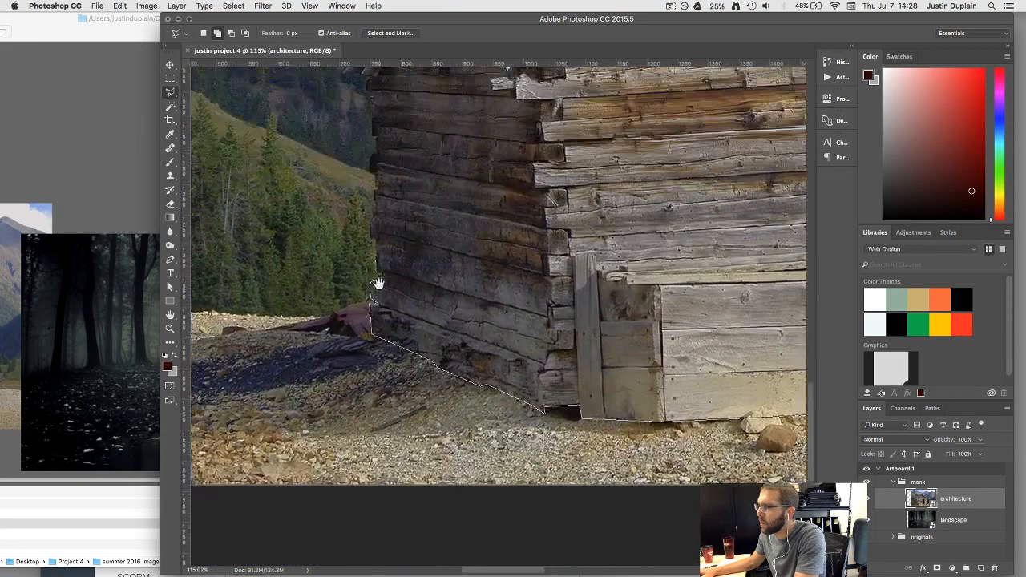
scroll(377, 284, up, 6)
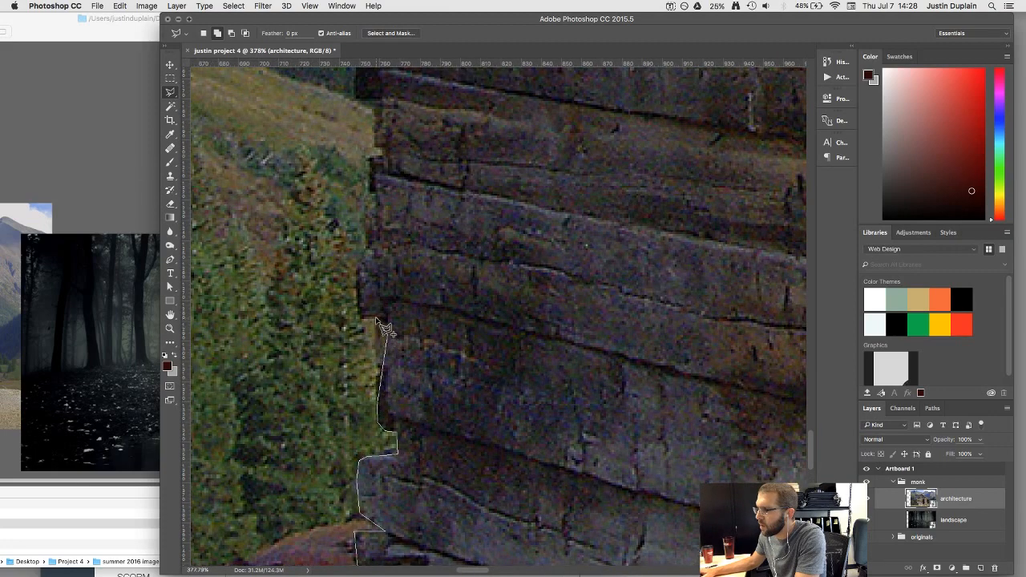
click(385, 330)
click(361, 318)
Step: Trace the rear edge of the shaded wall past the log ends that border the grassy hillside
drag(373, 172, 373, 339)
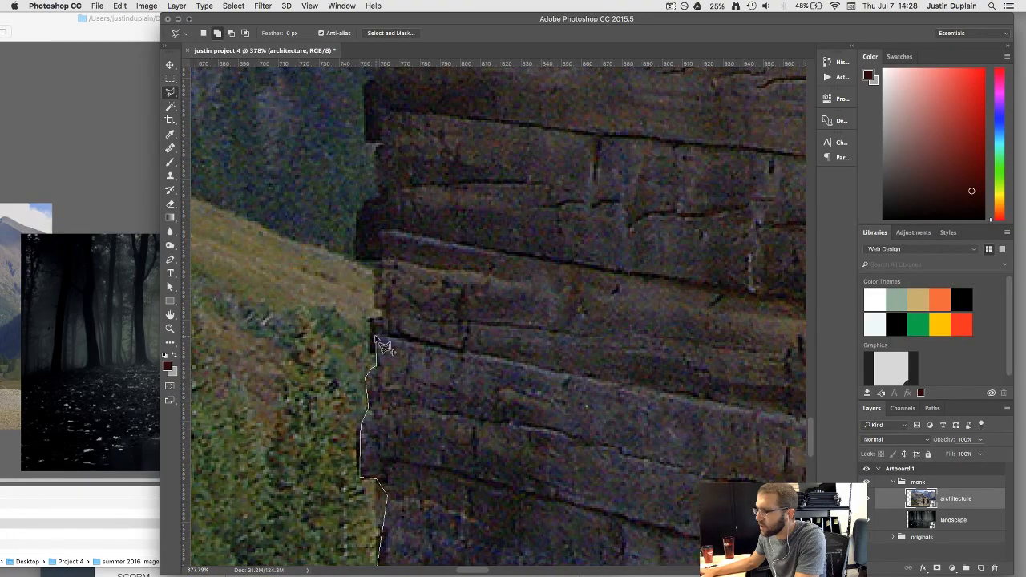
click(382, 331)
click(383, 308)
click(375, 306)
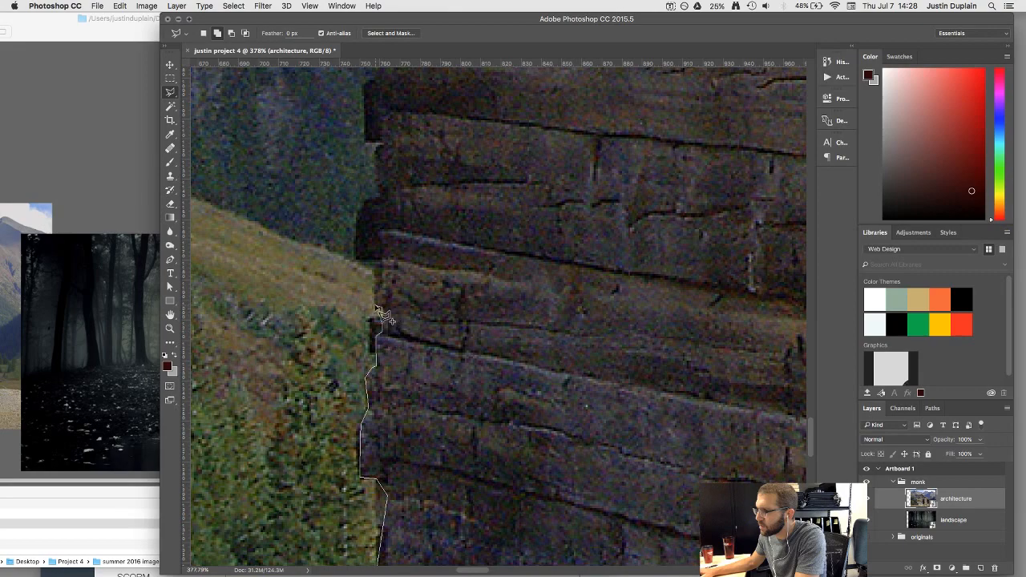
click(373, 263)
click(355, 259)
Step: Trace the upper log ends of the shaded wall's rear edge against the dark forested slope
drag(359, 202, 357, 348)
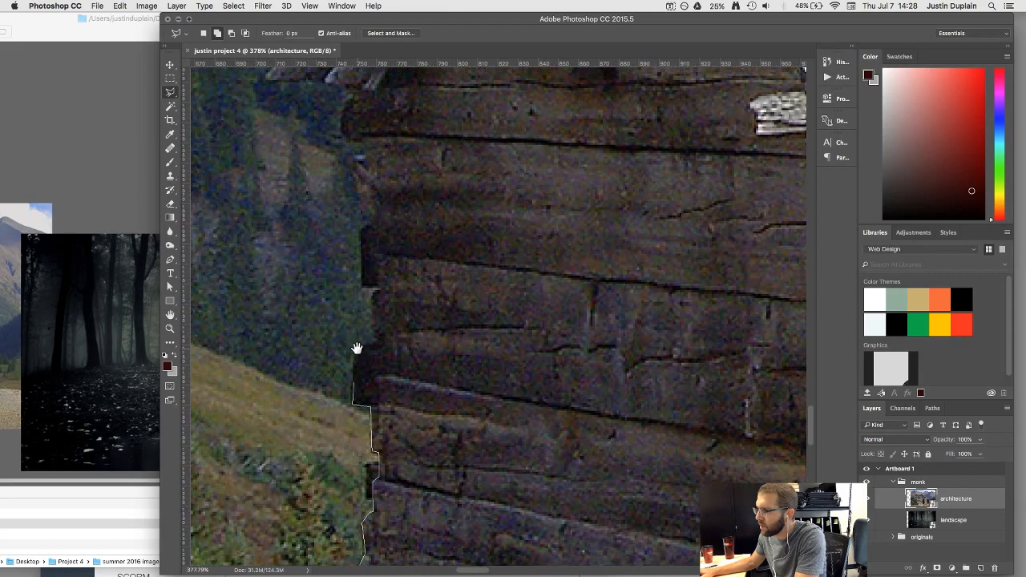
click(353, 359)
click(374, 344)
click(378, 291)
click(363, 287)
click(361, 228)
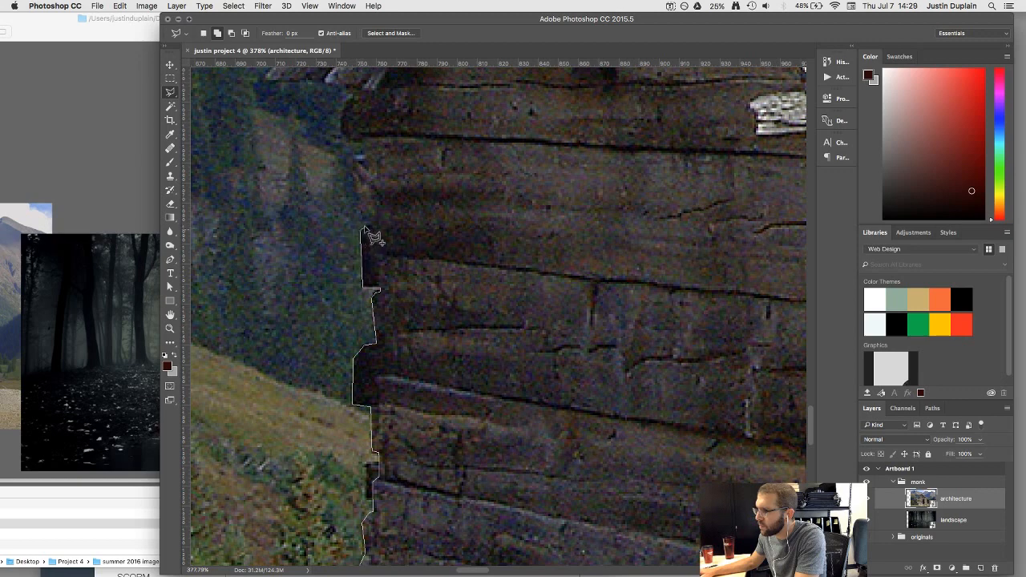
click(370, 221)
click(355, 165)
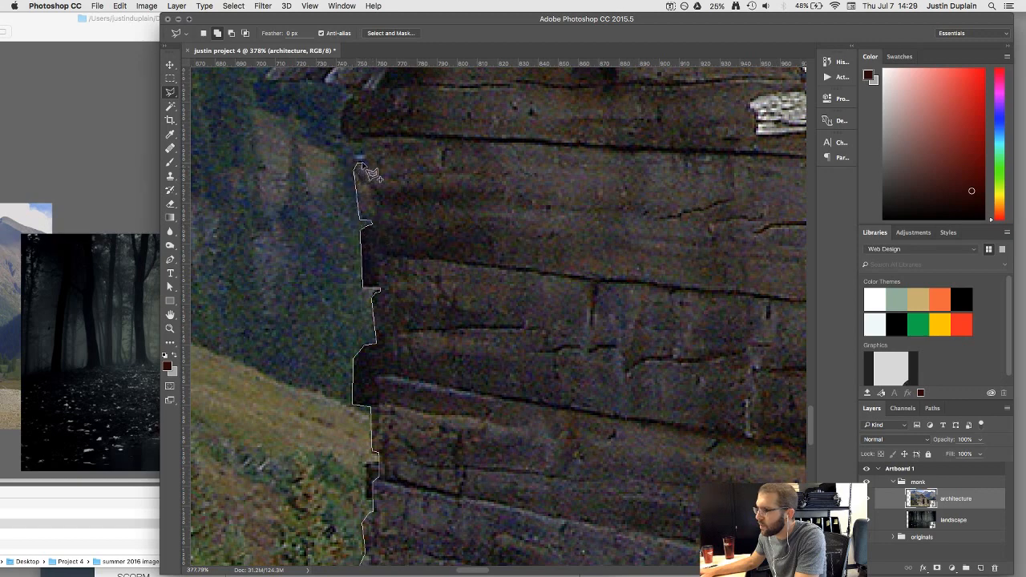
Step: Outline the topmost log end of the shaded wall up to the underside of the eave
drag(362, 148, 456, 424)
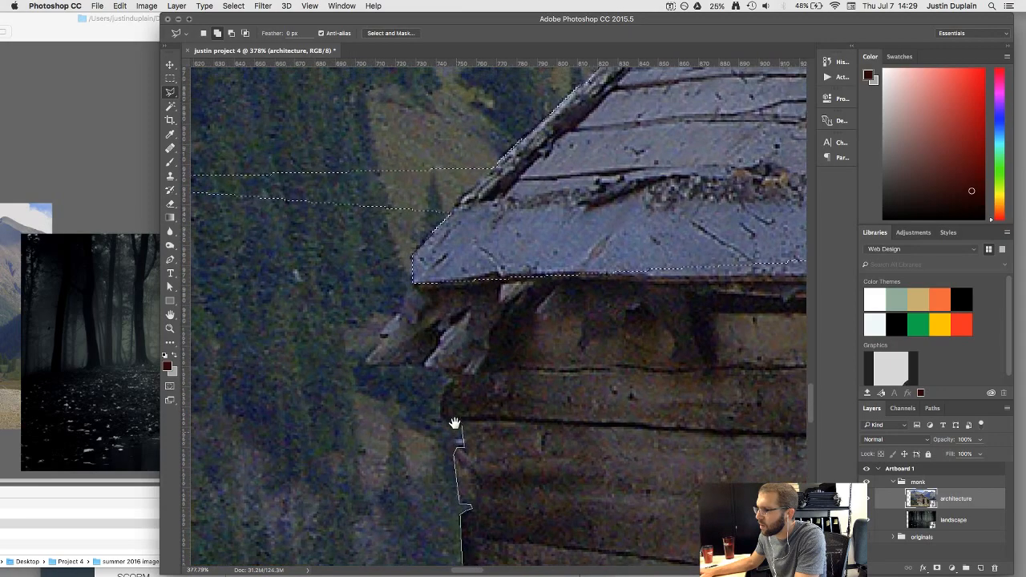
click(446, 422)
click(443, 417)
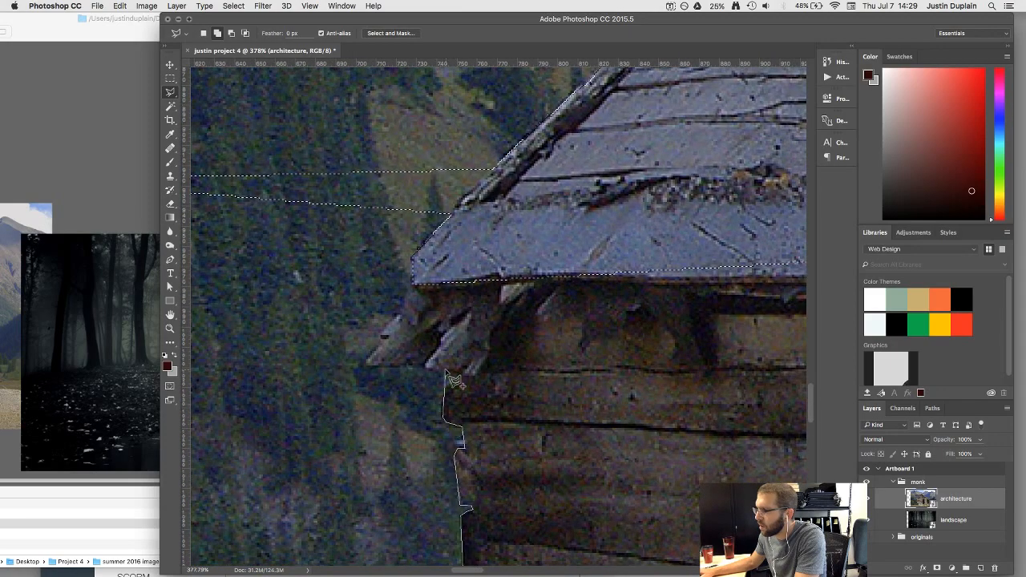
click(443, 394)
click(449, 373)
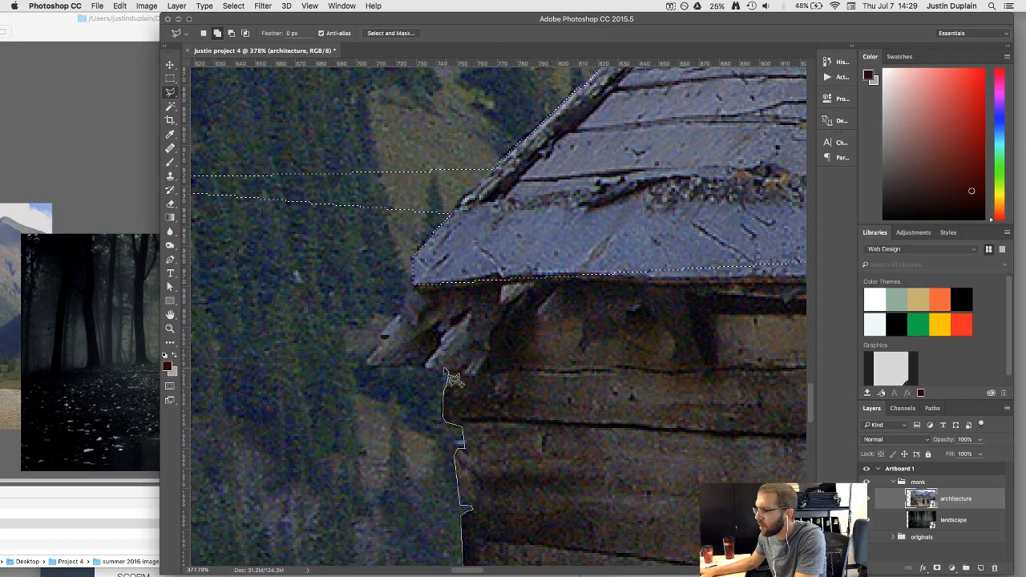
click(445, 369)
Step: Trace around the jagged rafter end under the eave and up to the roof's lower corner
click(425, 366)
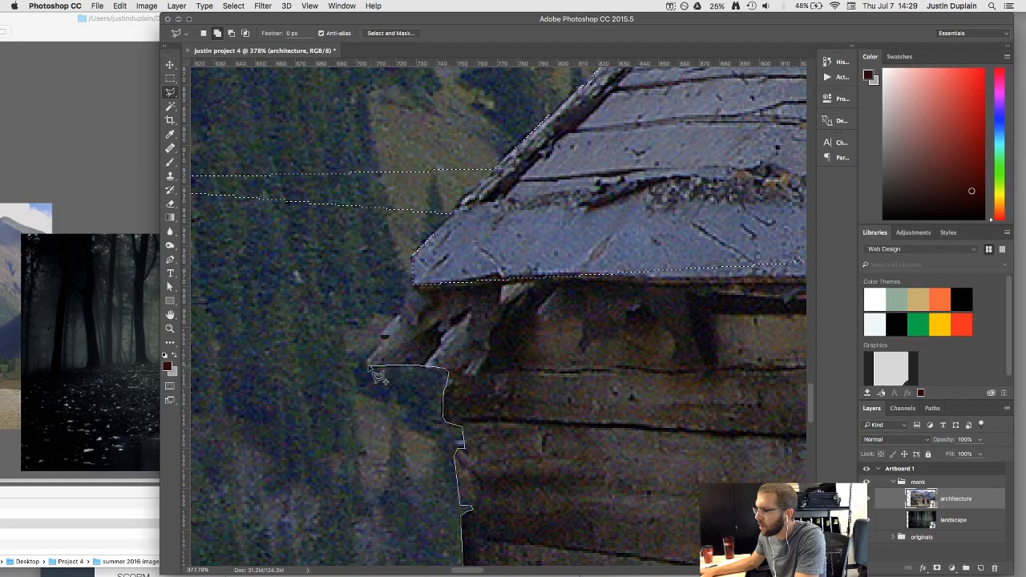
click(368, 365)
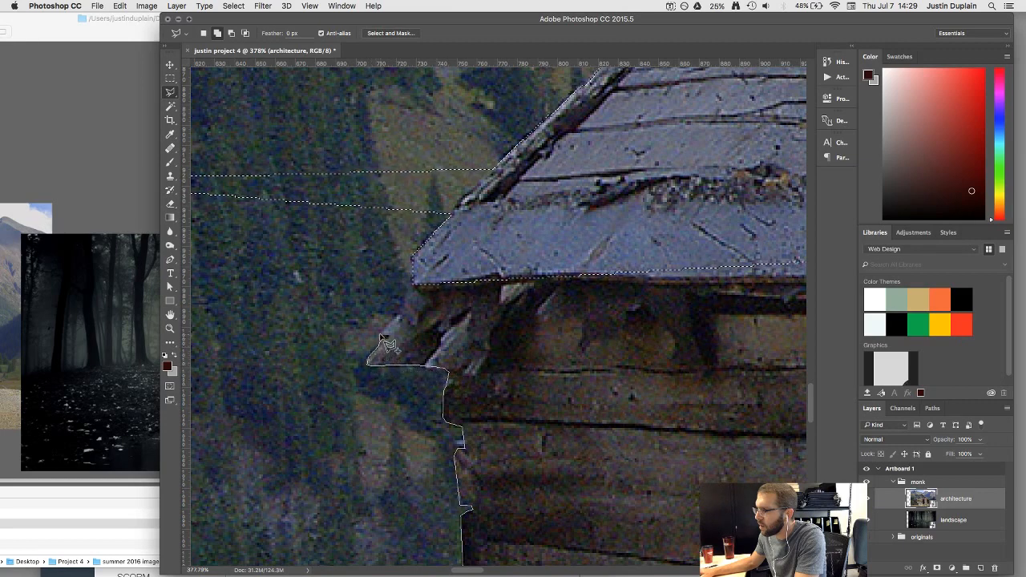
click(384, 329)
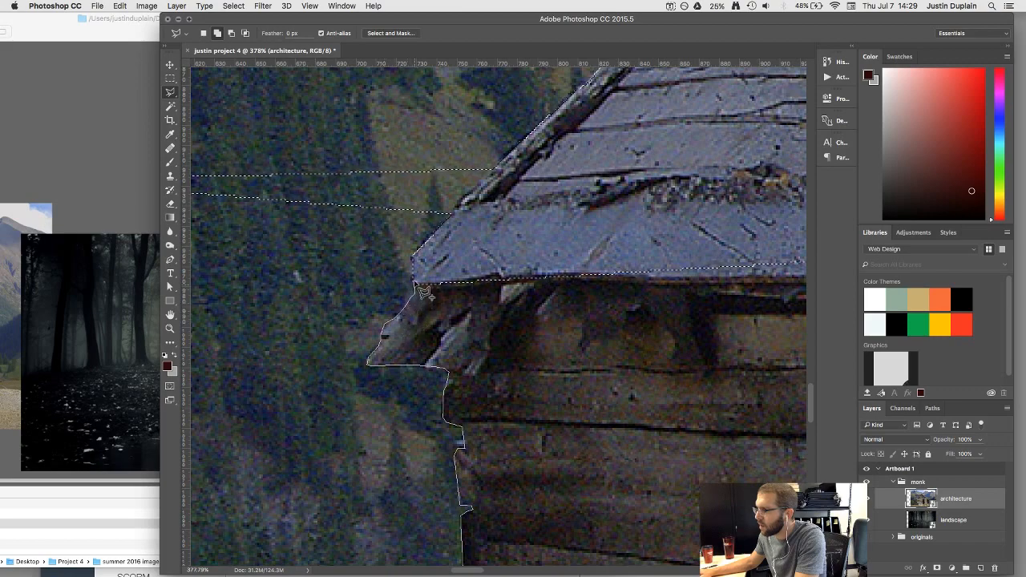
click(413, 282)
Step: Run the outline back through the cabin's interior, across roof, front wall and doorway, to the starting log ends and close the added selection
click(587, 248)
mouse_move(678, 263)
mouse_down()
mouse_move(451, 291)
mouse_move(176, 371)
mouse_up()
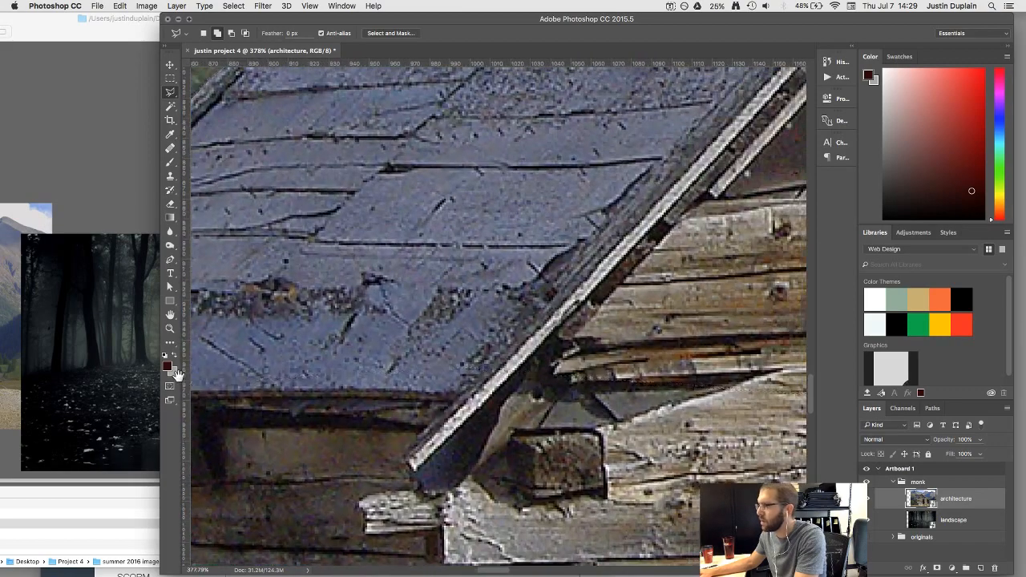
click(504, 317)
drag(552, 328, 88, 337)
click(504, 281)
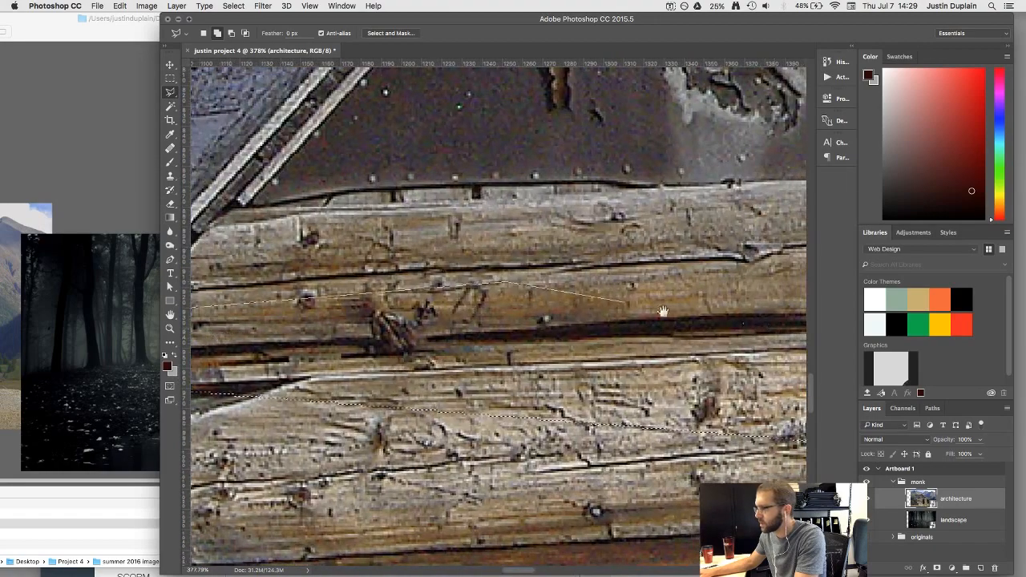
drag(664, 314, 165, 242)
mouse_move(574, 282)
mouse_down()
mouse_move(200, 263)
mouse_move(16, 226)
mouse_up()
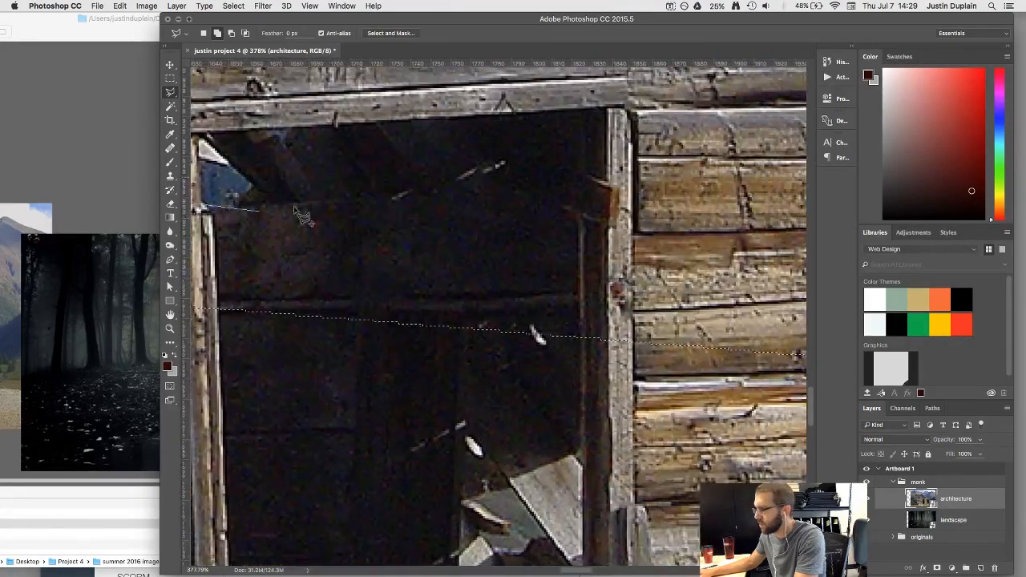
mouse_move(769, 272)
mouse_down()
mouse_move(65, 229)
mouse_move(82, 231)
mouse_up()
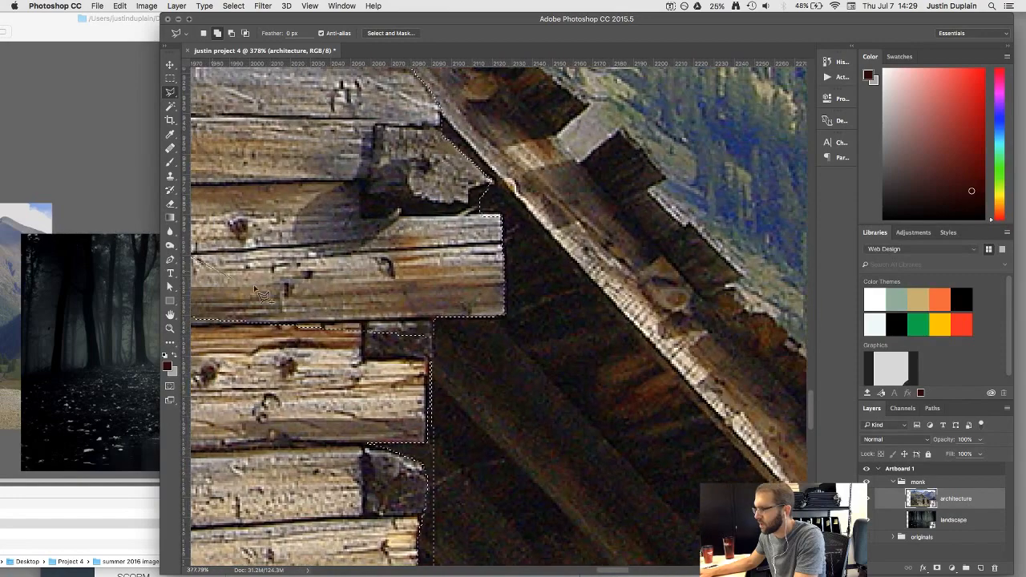
click(404, 289)
scroll(388, 315, down, 6)
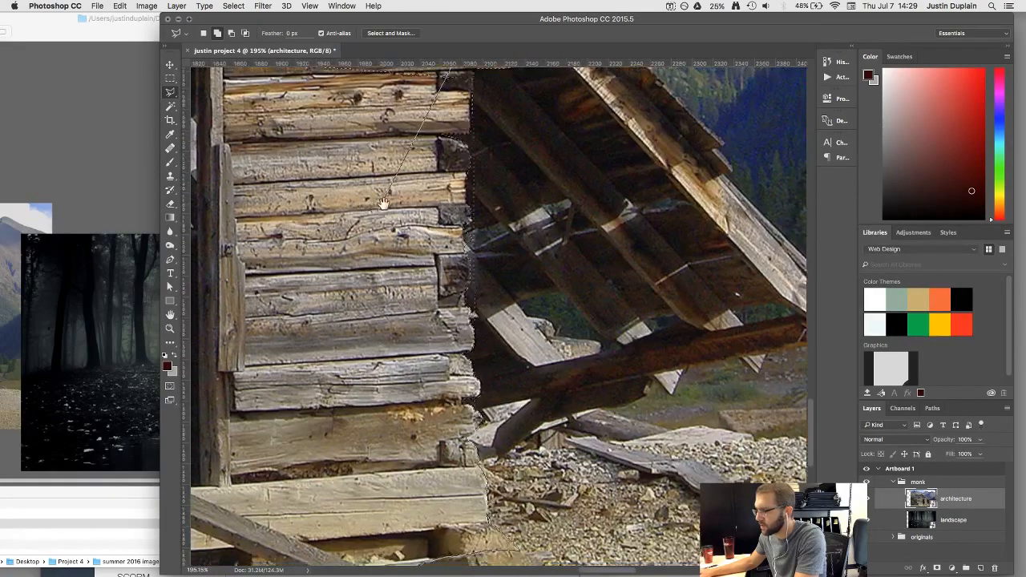
drag(384, 205, 391, 197)
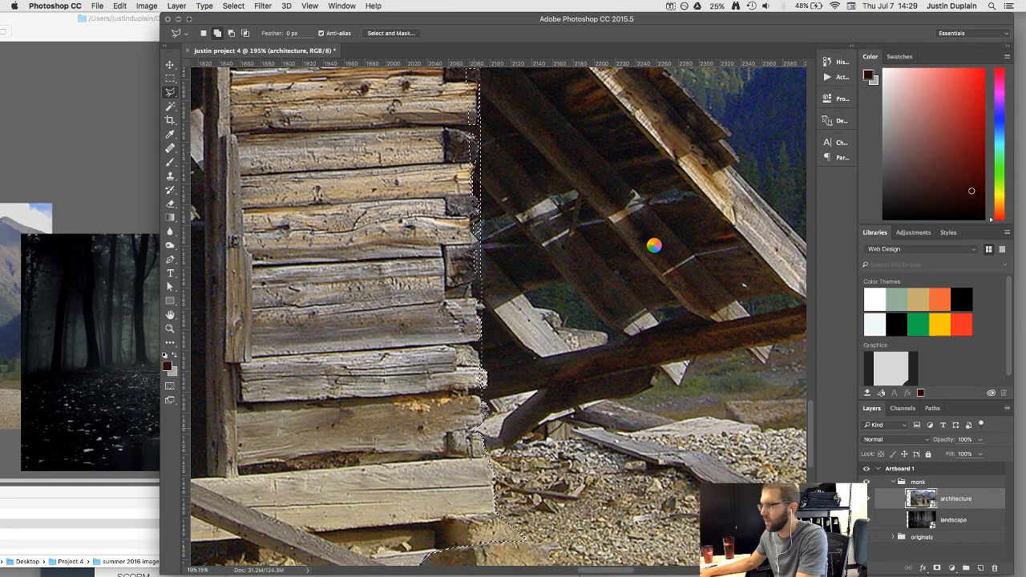
Step: Fit the artboard in view and switch to Quick Mask mode to check the cabin selection
key(super+0)
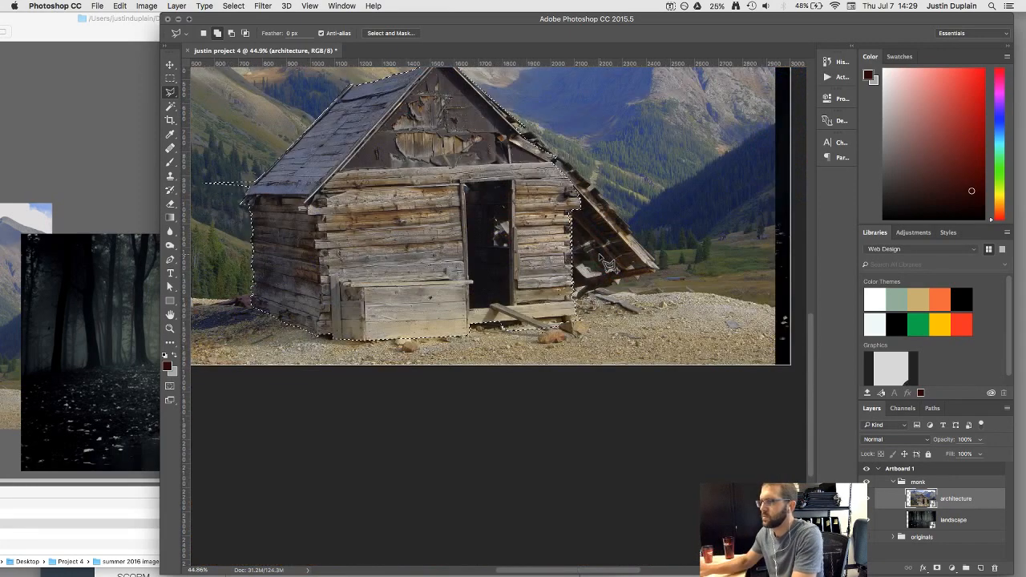
key(q)
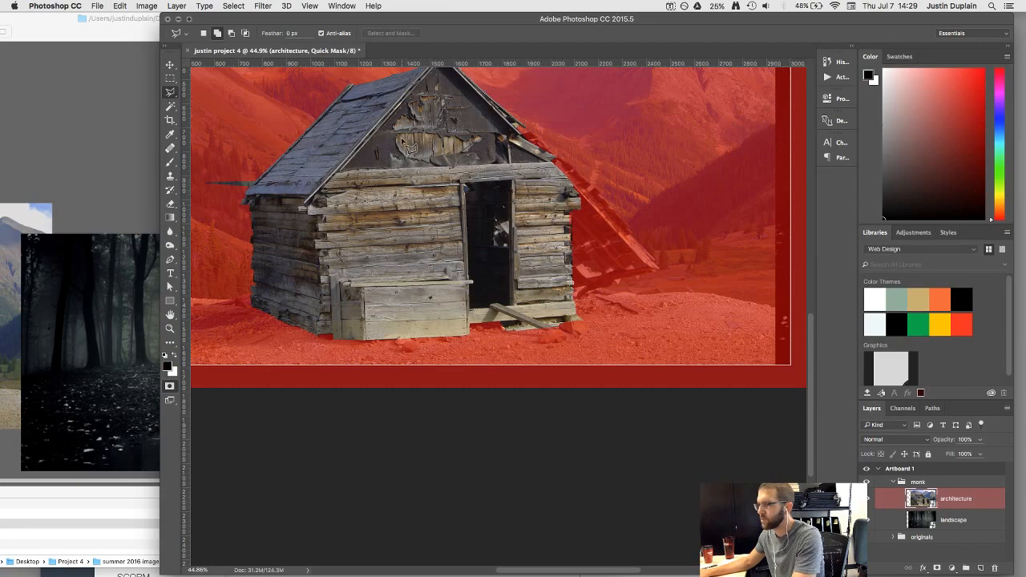
Step: Set up the Brush tool with the Hard Round tip at 100 px and 100% hardness for correcting the mask
drag(337, 143, 435, 245)
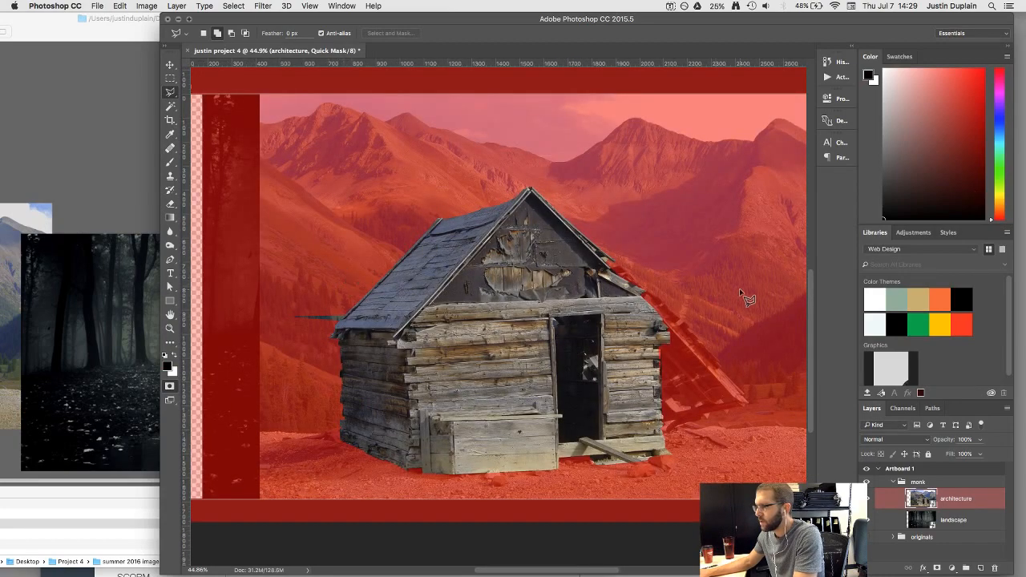
scroll(656, 304, up, 10)
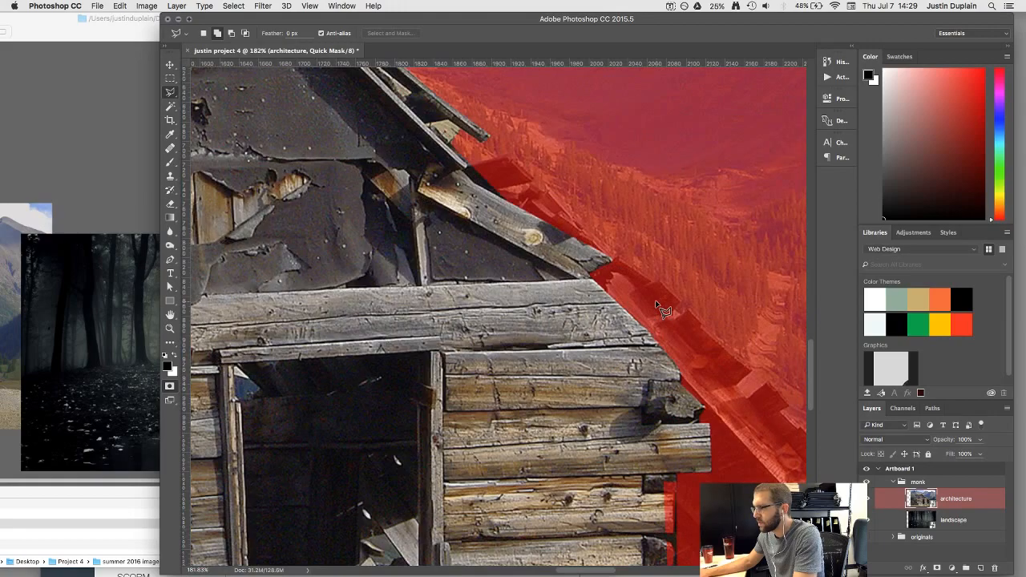
scroll(663, 311, down, 10)
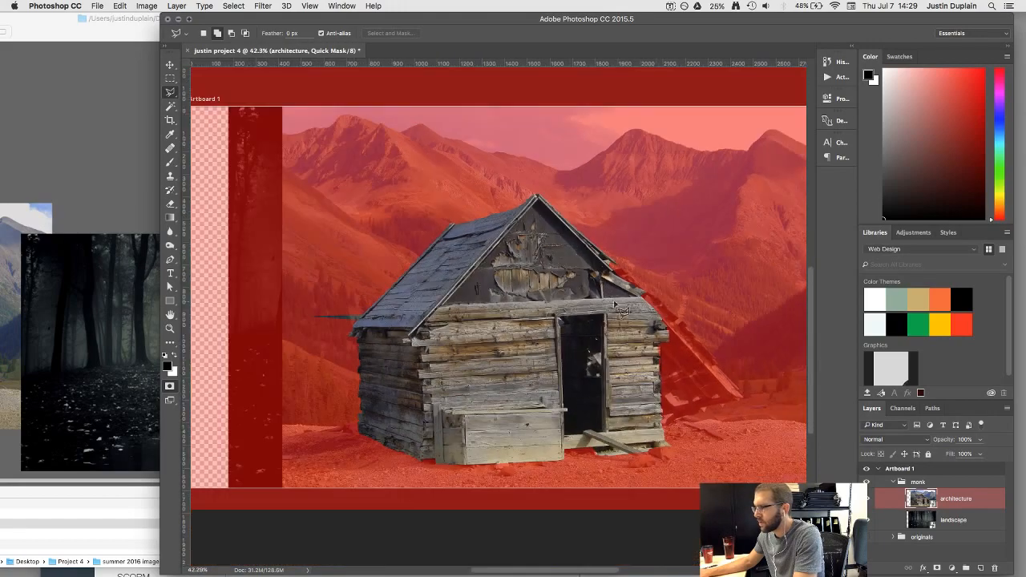
scroll(321, 313, up, 8)
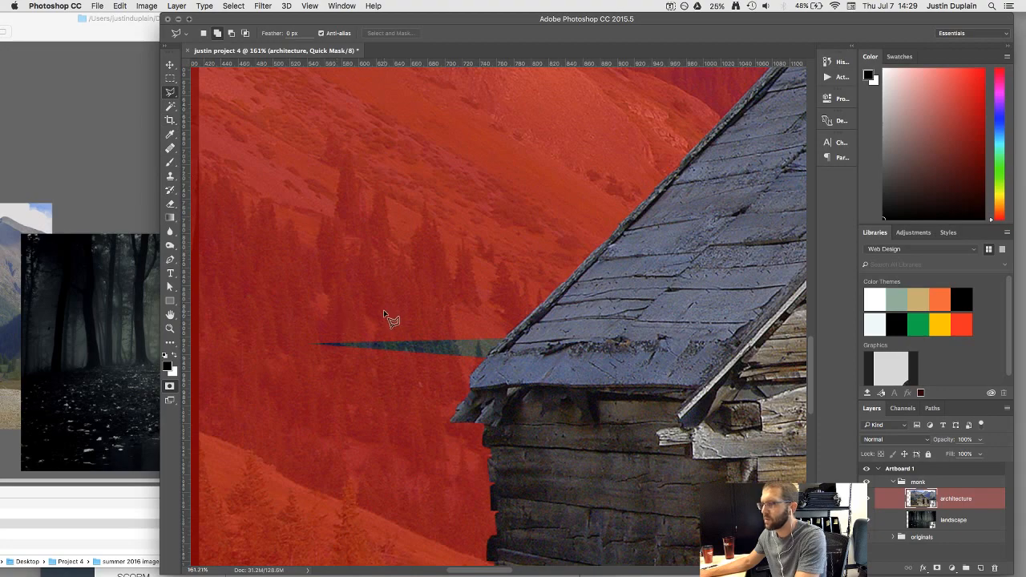
key(b)
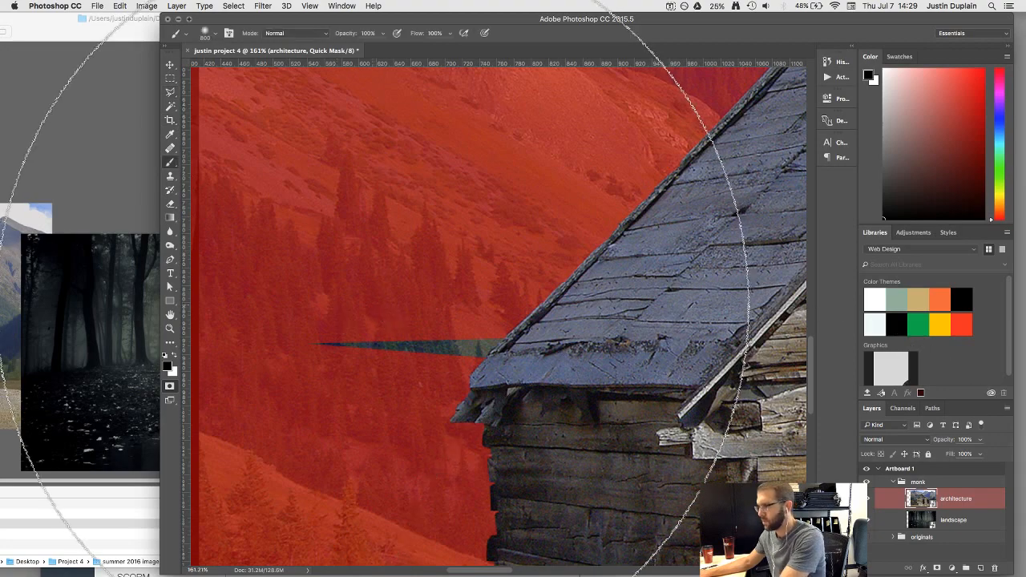
key(bracketleft)
key(bracketleft)
key(bracketleft)
key(bracketleft)
key(bracketleft)
key(bracketleft)
key(bracketleft)
key(bracketleft)
key(bracketleft)
key(bracketleft)
key(bracketleft)
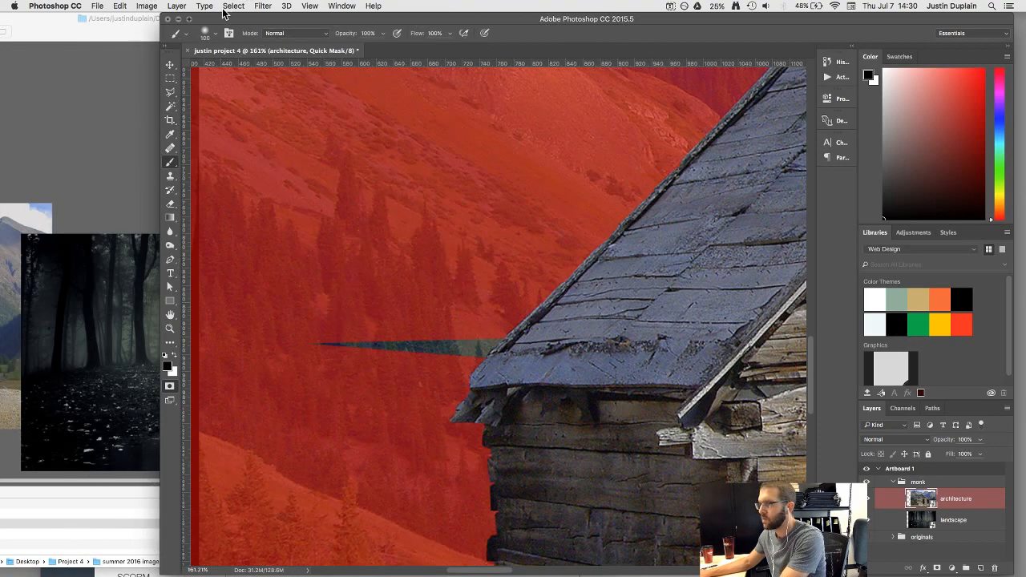
click(216, 36)
click(201, 118)
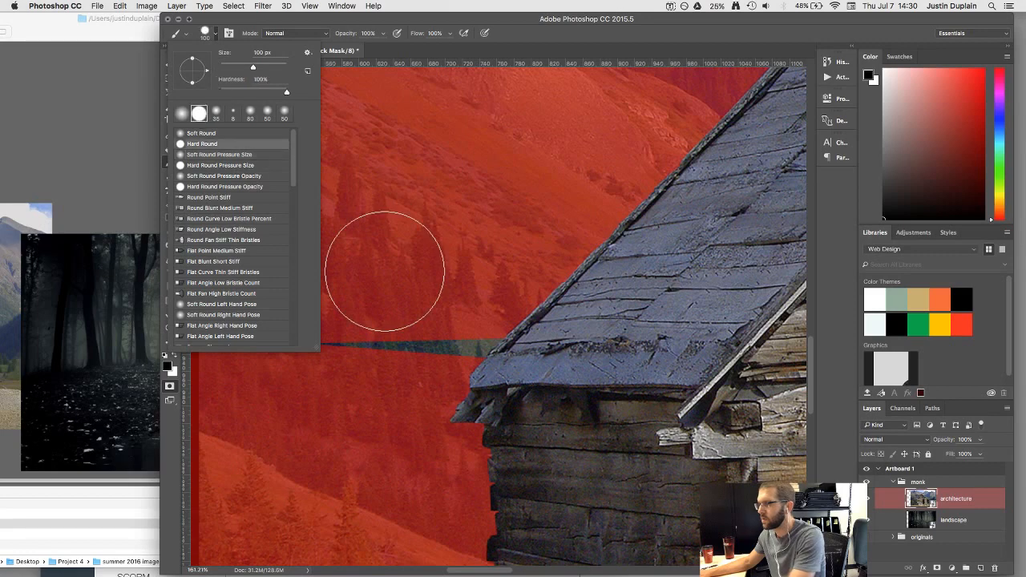
Step: Paint black over the stray wedge of forest beside the roof's lower left corner, using a smaller brush close to the eave
click(367, 315)
mouse_move(366, 314)
mouse_down()
mouse_move(353, 342)
mouse_move(412, 328)
mouse_up()
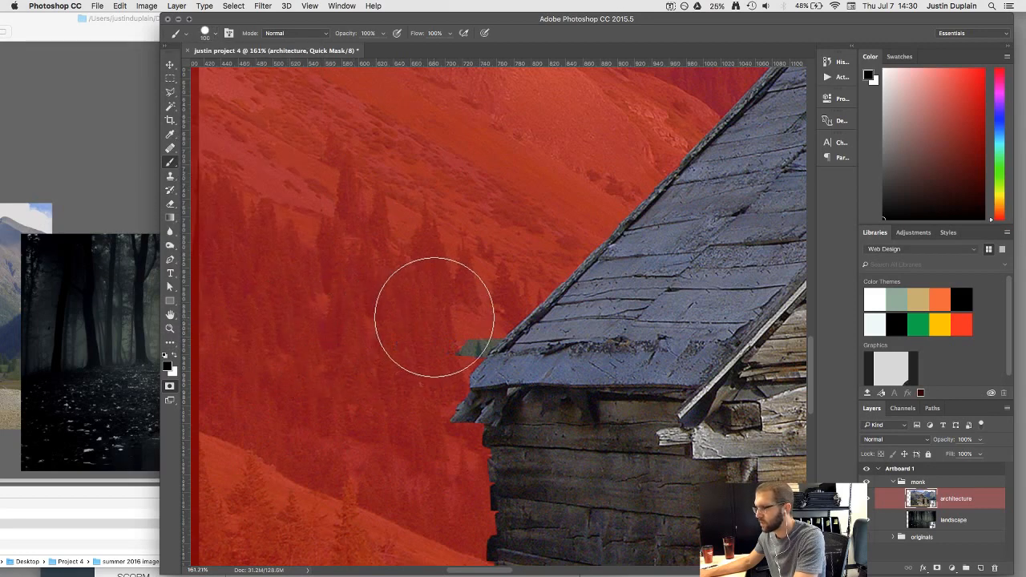
key(bracketleft)
key(bracketleft)
key(bracketleft)
key(bracketleft)
key(bracketleft)
key(bracketleft)
key(bracketleft)
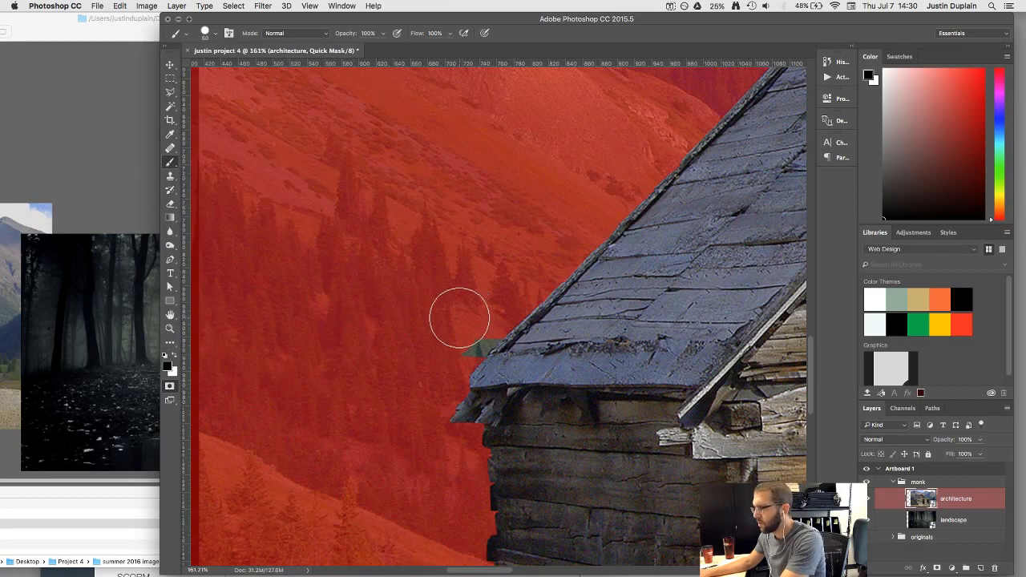
key(bracketleft)
key(bracketleft)
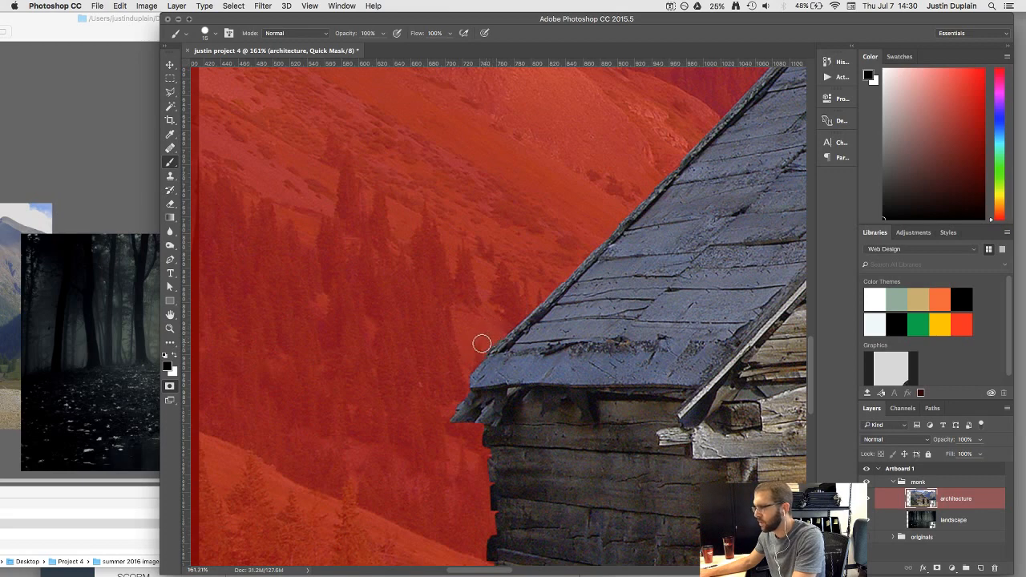
Step: Mask out the rubble and loose boards beneath the doorway sill with a 30 px black brush
alt+scroll(450, 295, down, 6)
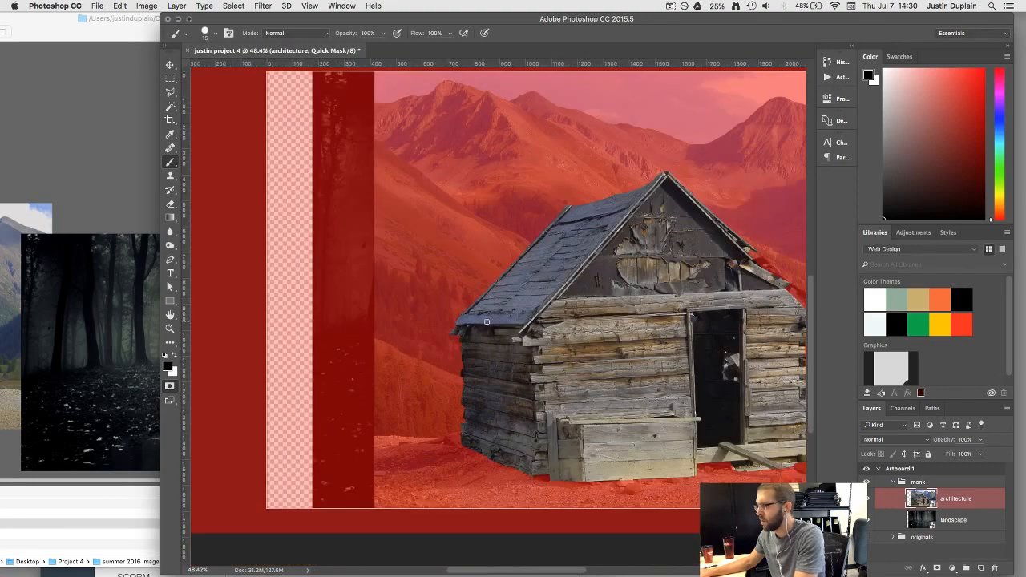
drag(741, 333, 517, 303)
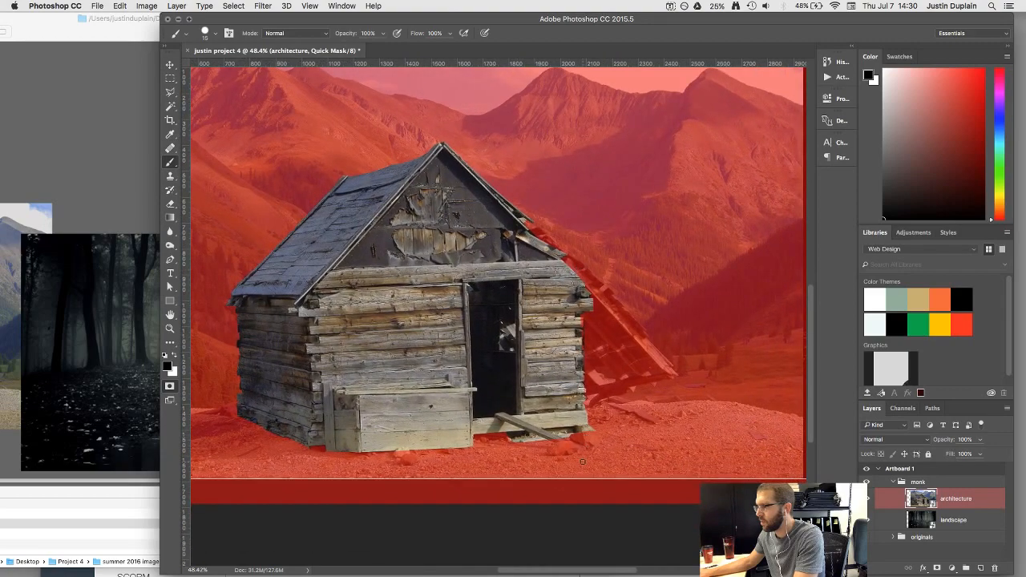
alt+scroll(583, 462, up, 4)
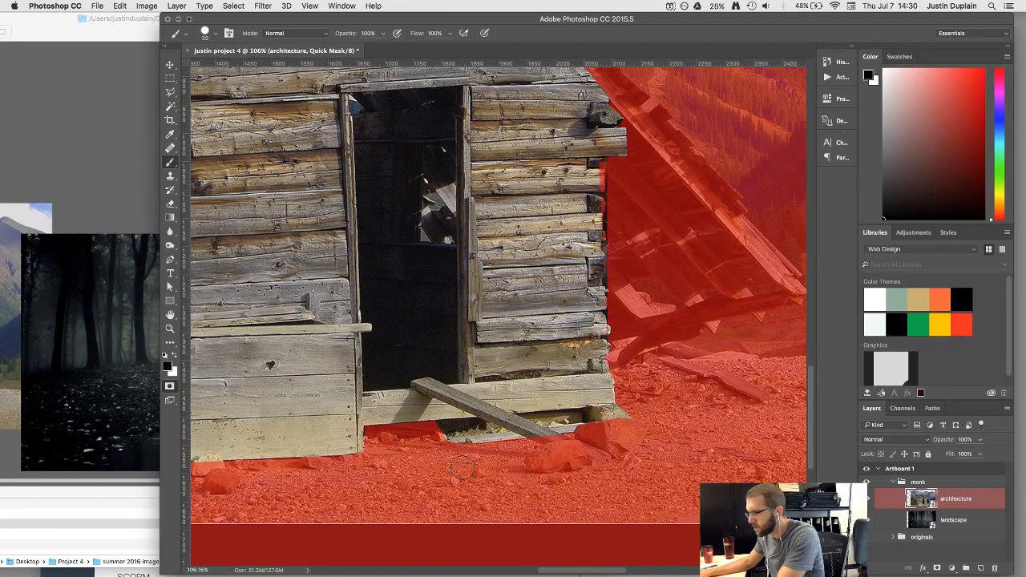
key(bracketright)
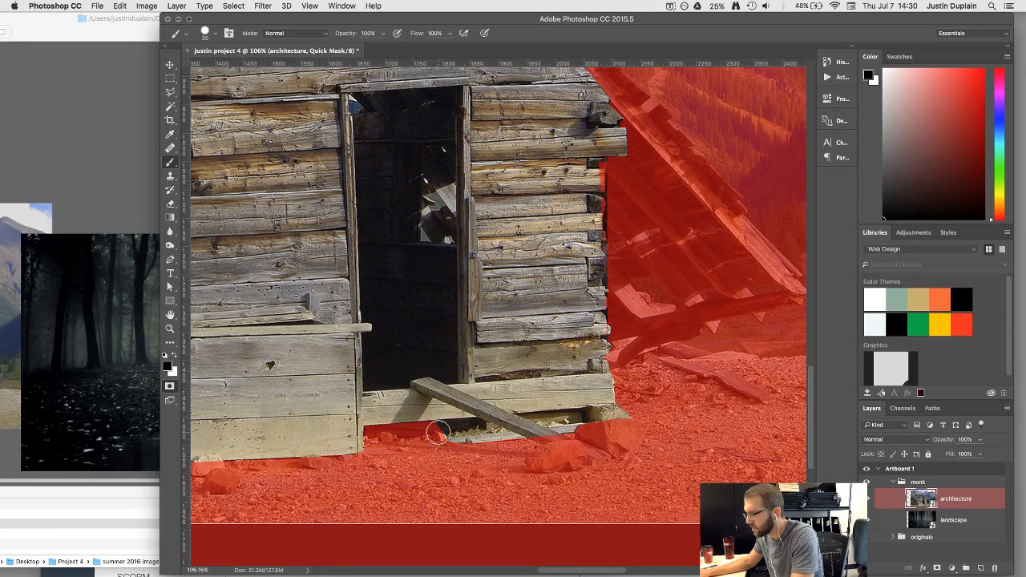
mouse_move(438, 433)
mouse_down()
mouse_move(557, 436)
mouse_move(630, 423)
mouse_move(497, 428)
mouse_up()
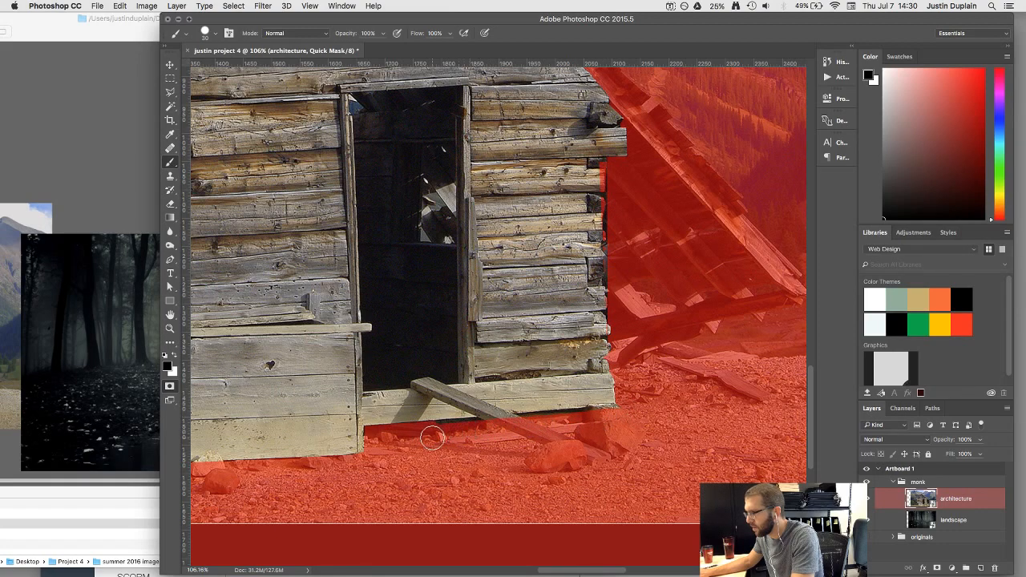
Step: Clean up the mask along the sill's lower edge and around the leaning plank with a 10 px brush
scroll(443, 429, up, 5)
drag(440, 424, 775, 394)
key(bracketleft)
key(bracketleft)
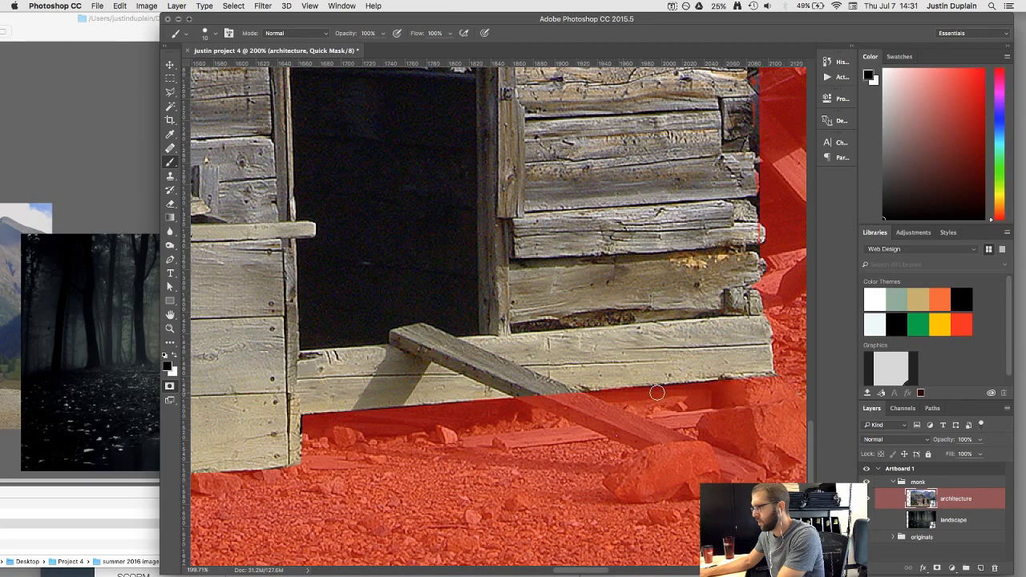
Step: Refine the mask around the upper log ends beside the collapsed roof, painting black over the dark gaps between them
drag(761, 203, 385, 252)
key(x)
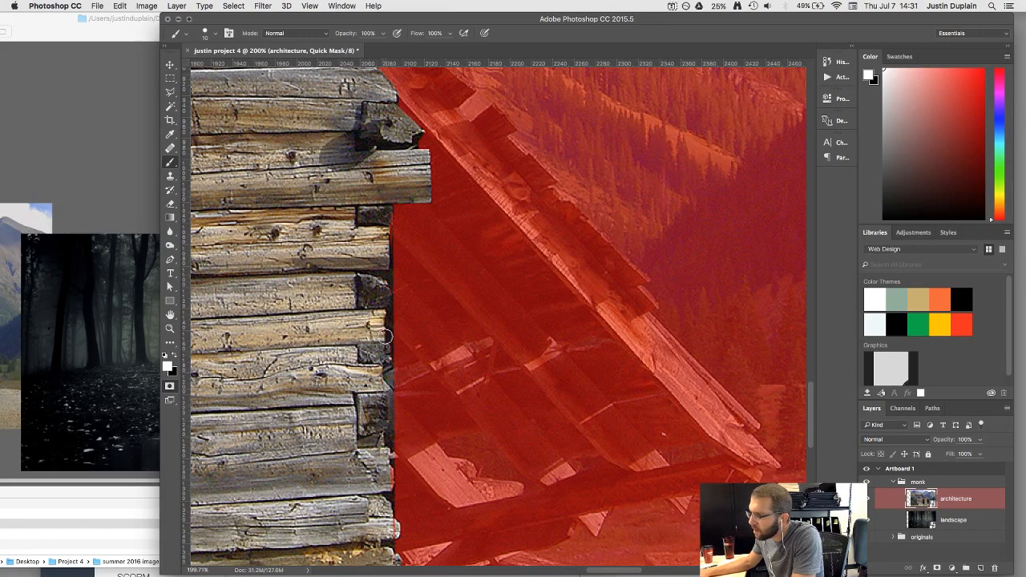
scroll(379, 393, up, 5)
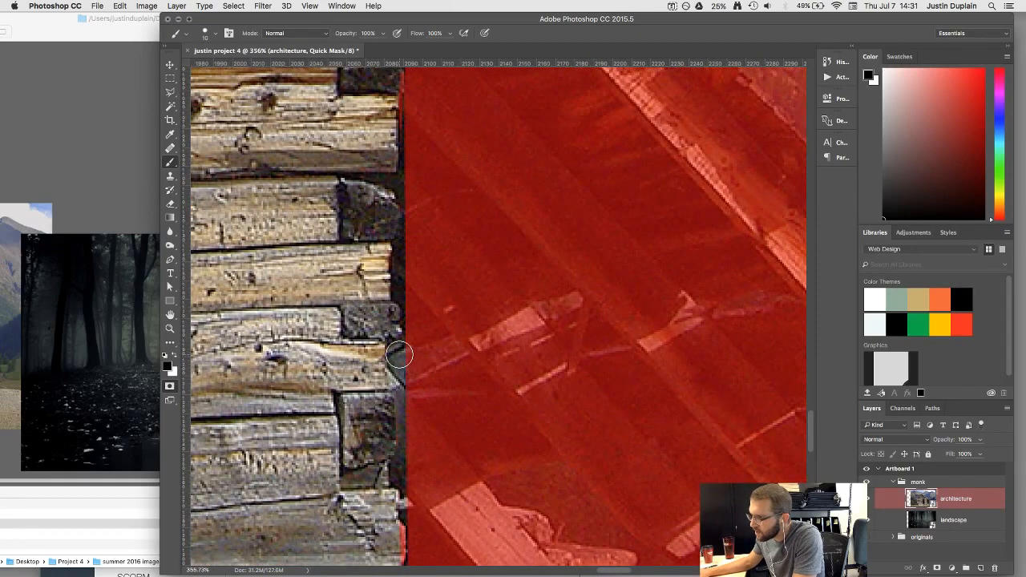
mouse_move(400, 357)
mouse_down()
mouse_move(414, 338)
mouse_move(403, 290)
mouse_up()
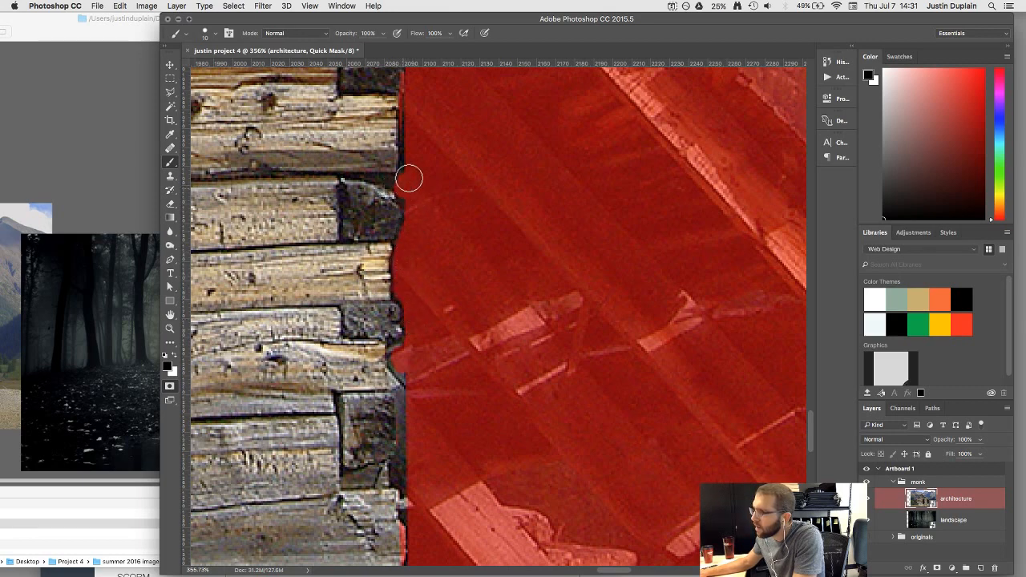
drag(415, 142, 430, 322)
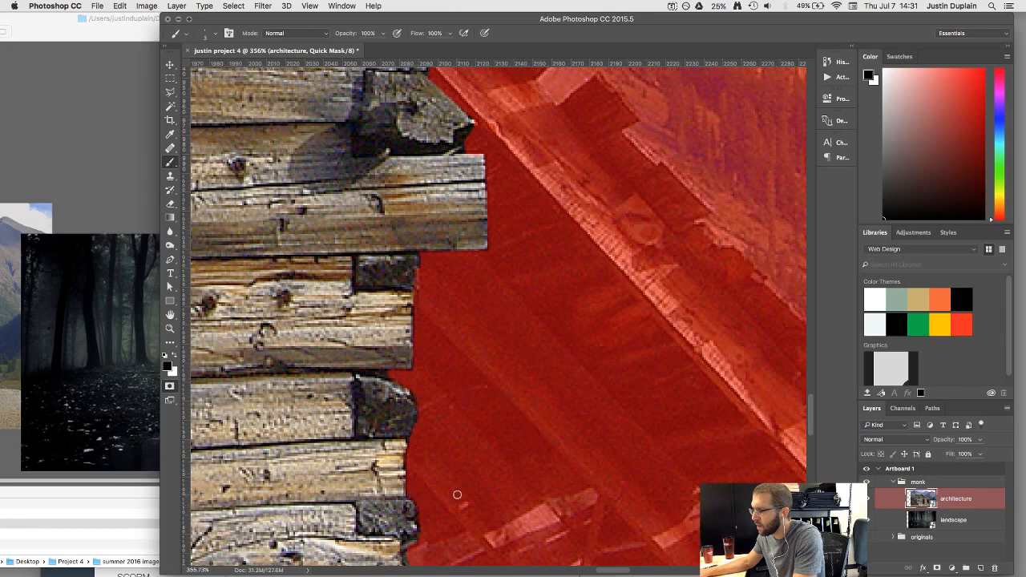
Step: Mask the dark sliver beside the notched block below the split log, following the block's outline
drag(457, 495, 510, 261)
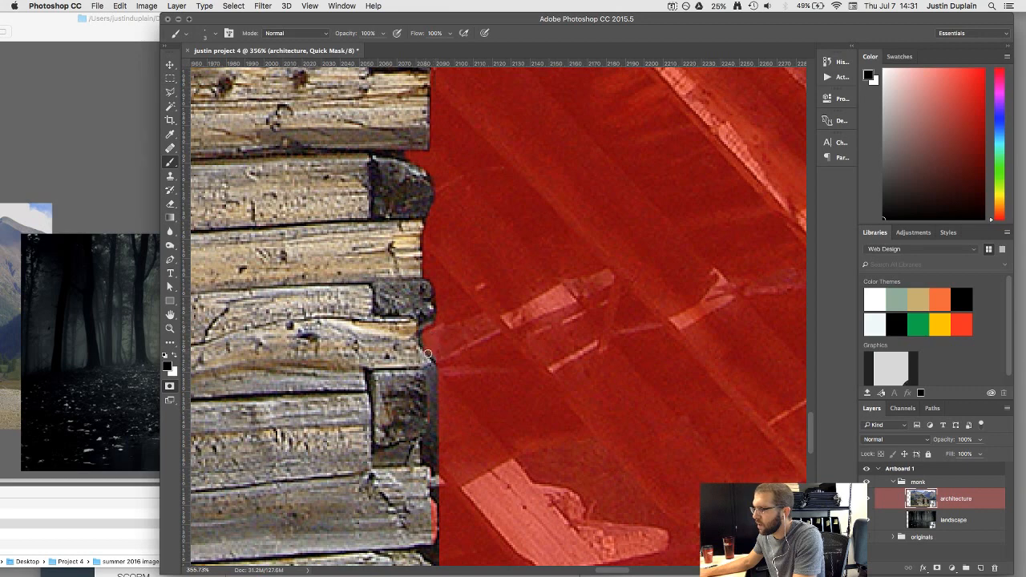
key(x)
key(x)
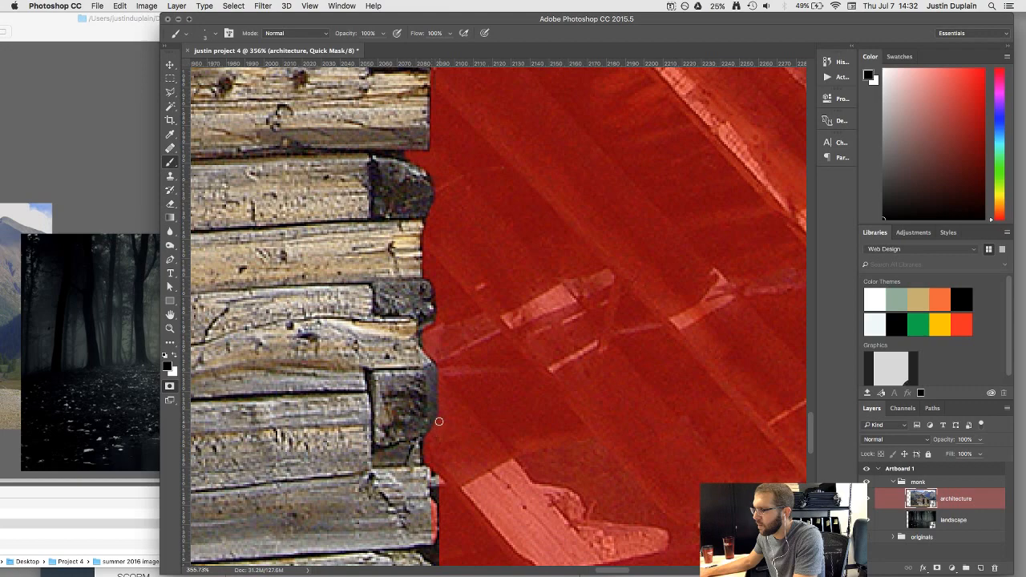
Step: Restore the cut-off tips of the lower log ends with white and mask the gaps between them with black
drag(474, 471, 498, 337)
key(x)
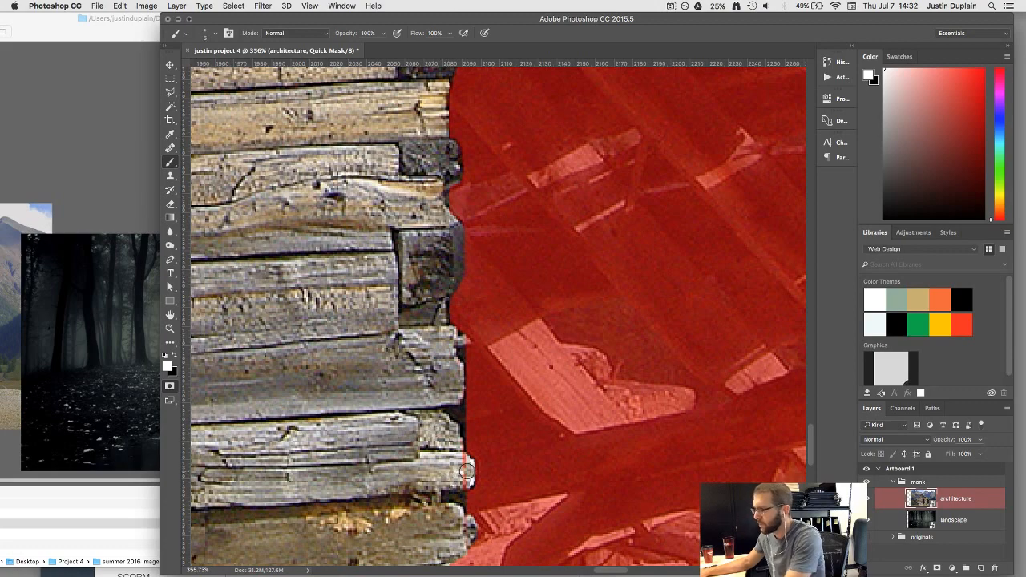
scroll(459, 482, down, 5)
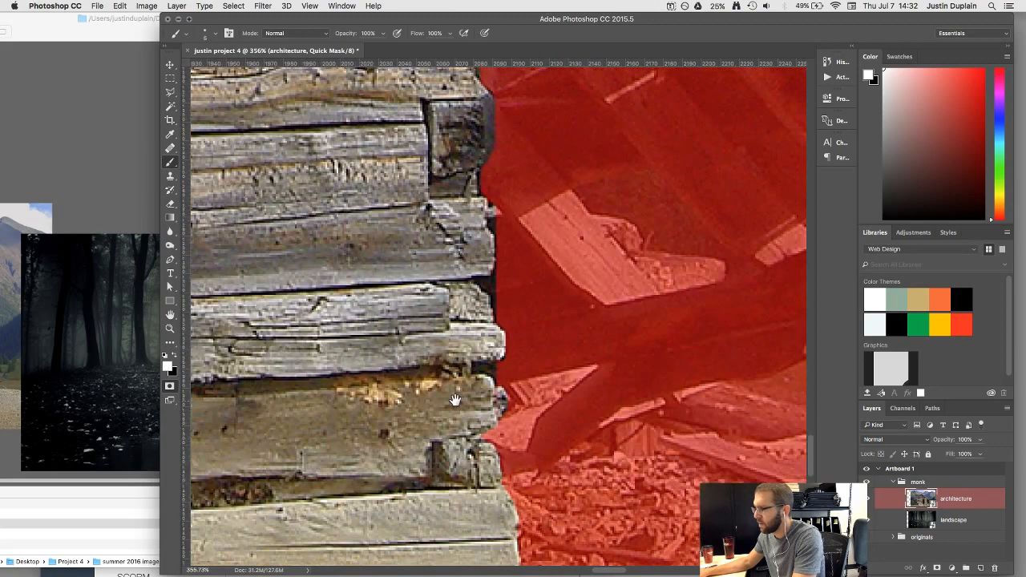
key(x)
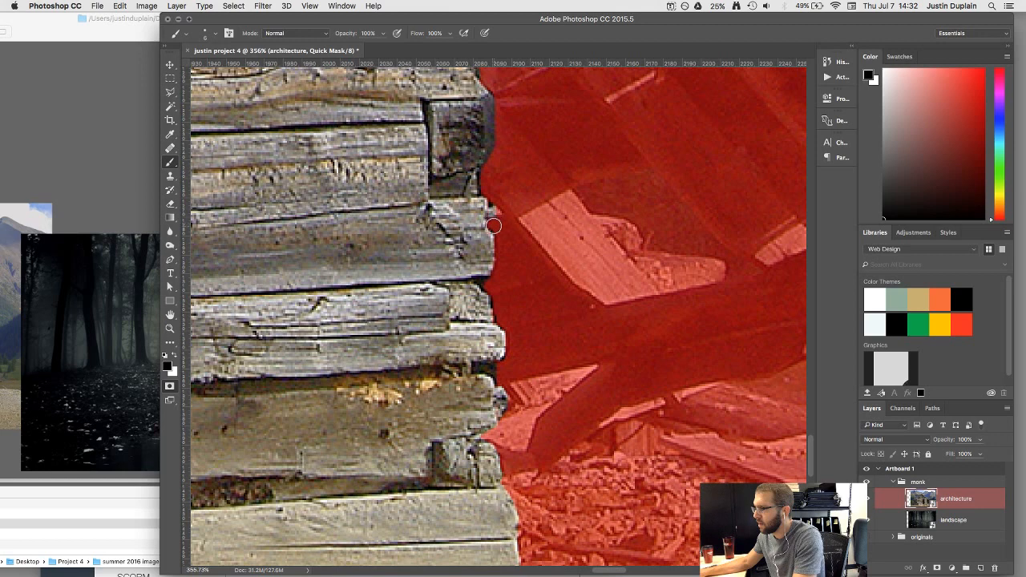
Step: Refine the quick mask along the log ends of the cabin's right wall, alternating black and white brush strokes
key(x)
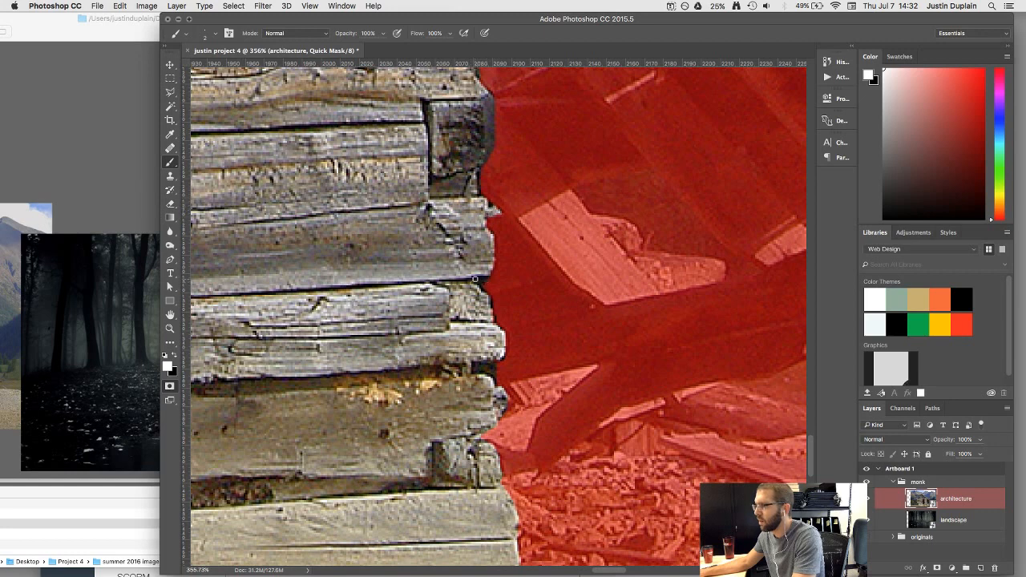
key(x)
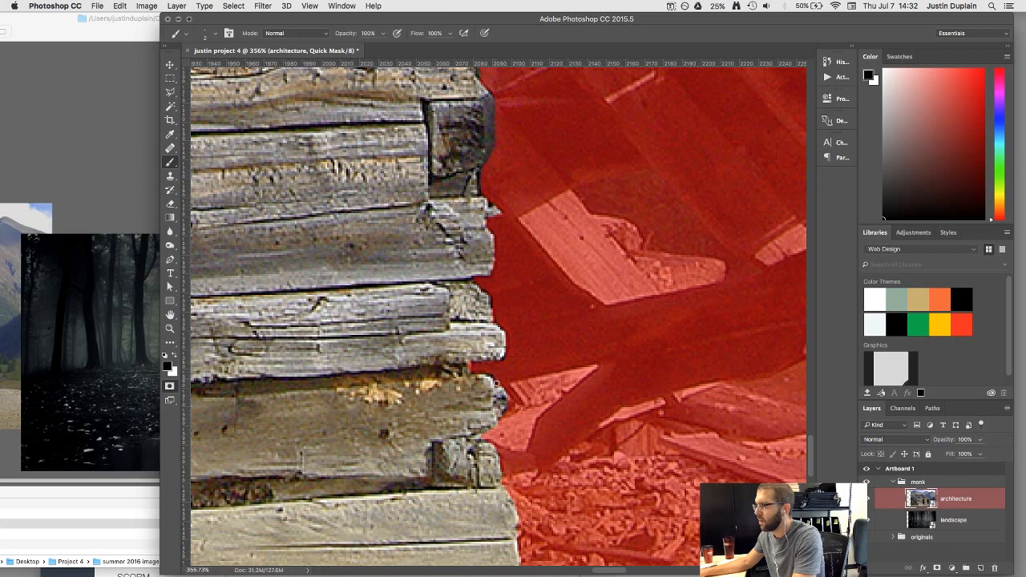
key(x)
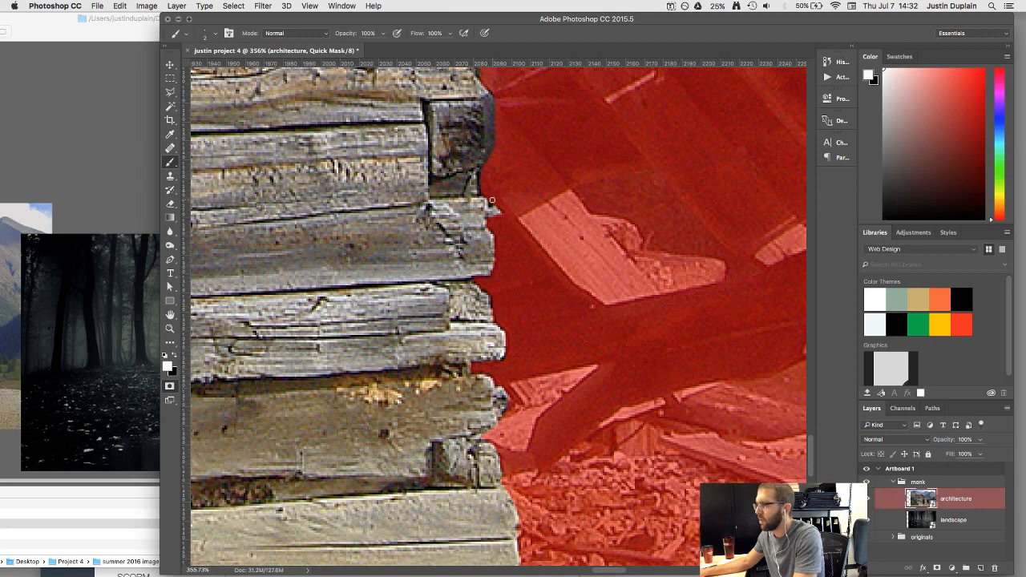
key(x)
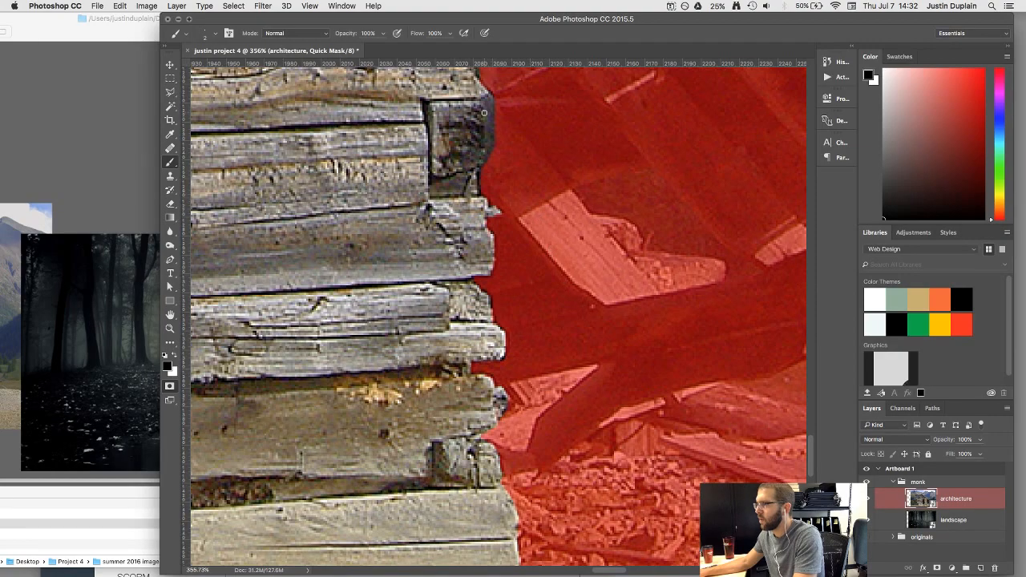
Step: Mask out the thin light gap between the trim boards on the gable's right roof slope with the black brush
scroll(484, 113, down, 10)
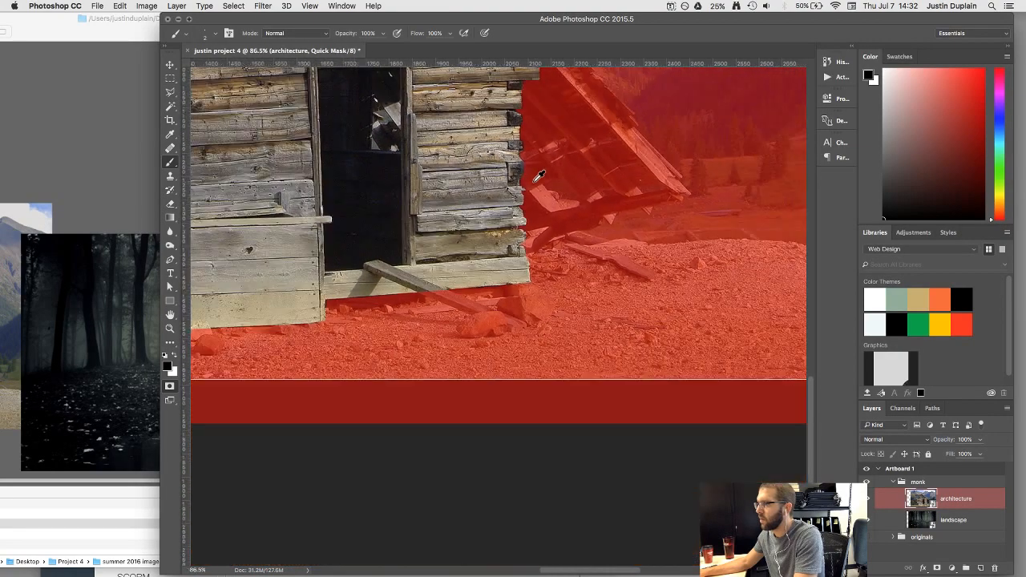
scroll(540, 175, down, 5)
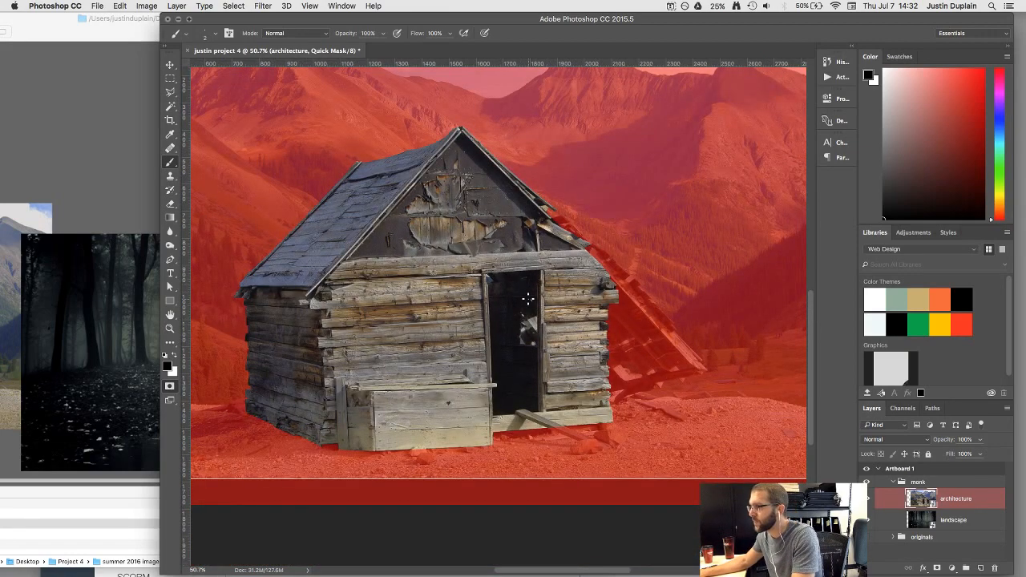
scroll(520, 180, up, 8)
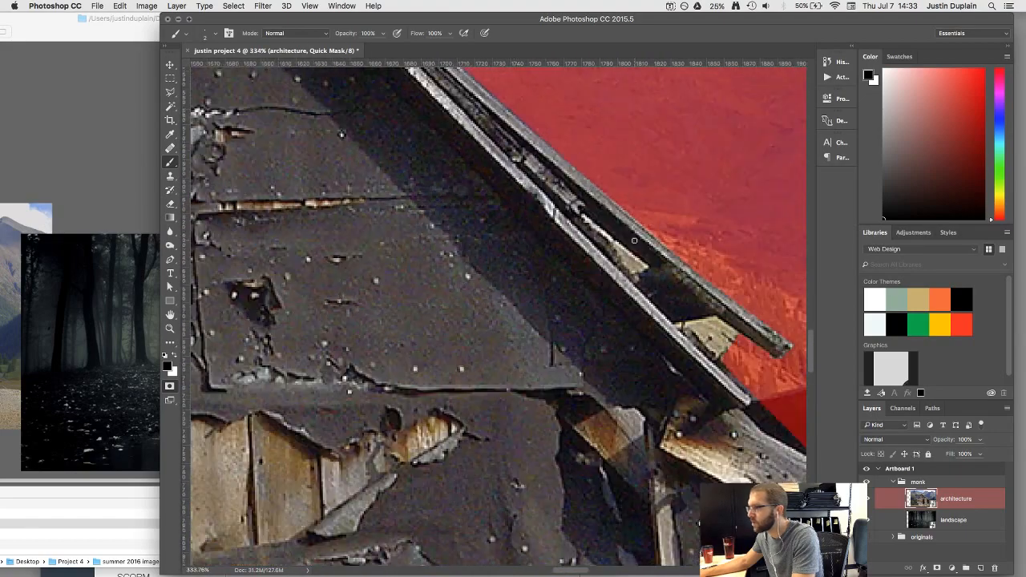
drag(710, 258, 507, 330)
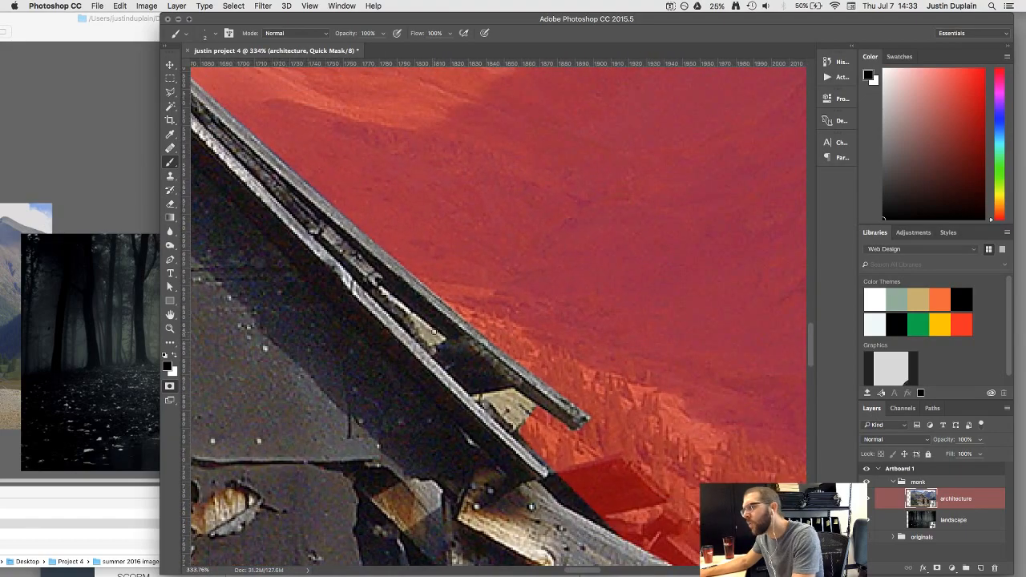
scroll(422, 320, down, 5)
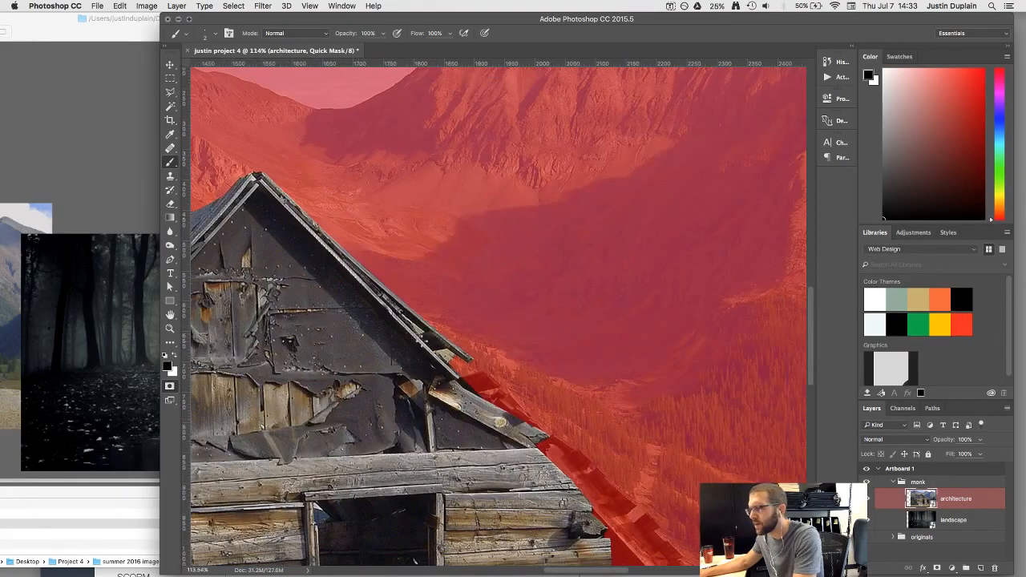
scroll(415, 320, up, 5)
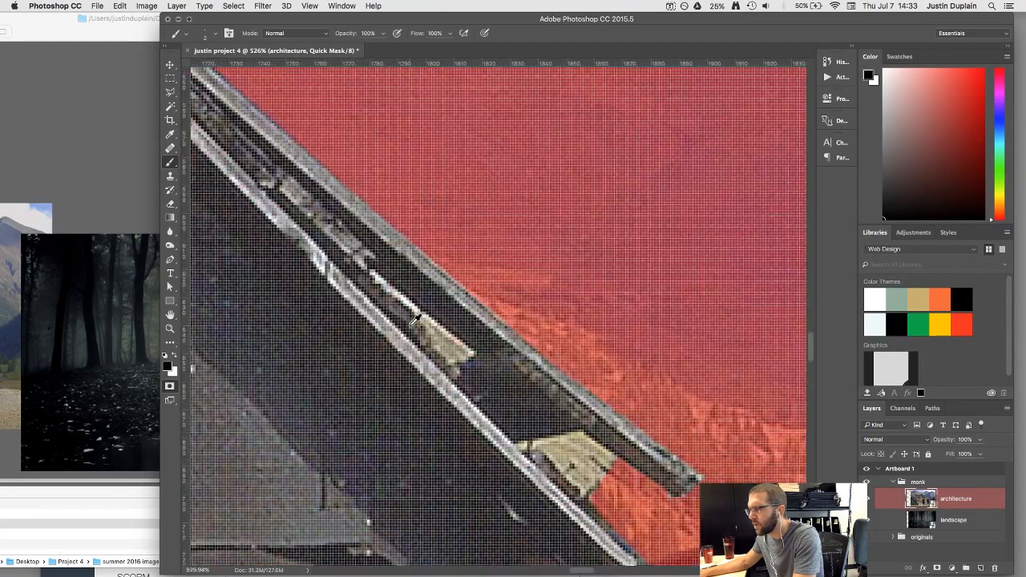
scroll(412, 321, up, 5)
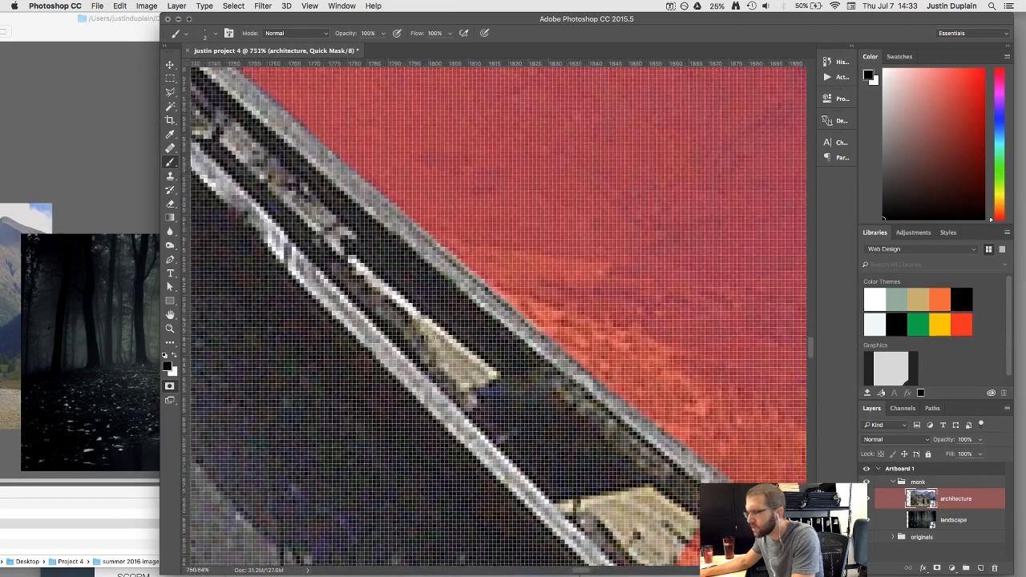
mouse_move(354, 260)
mouse_down()
mouse_move(430, 333)
mouse_move(454, 379)
mouse_move(491, 377)
mouse_move(383, 276)
mouse_move(474, 384)
mouse_move(473, 370)
mouse_up()
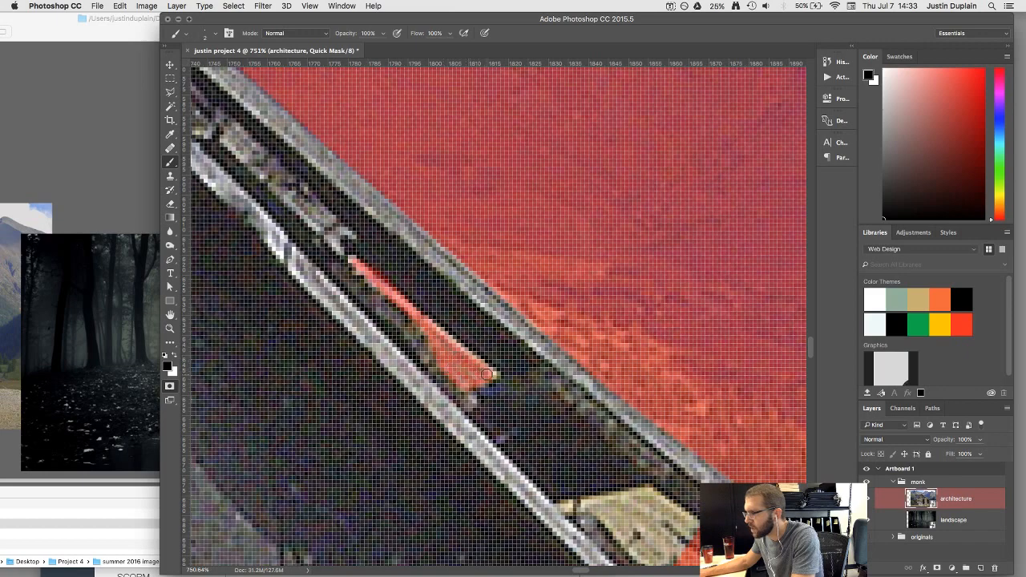
key(x)
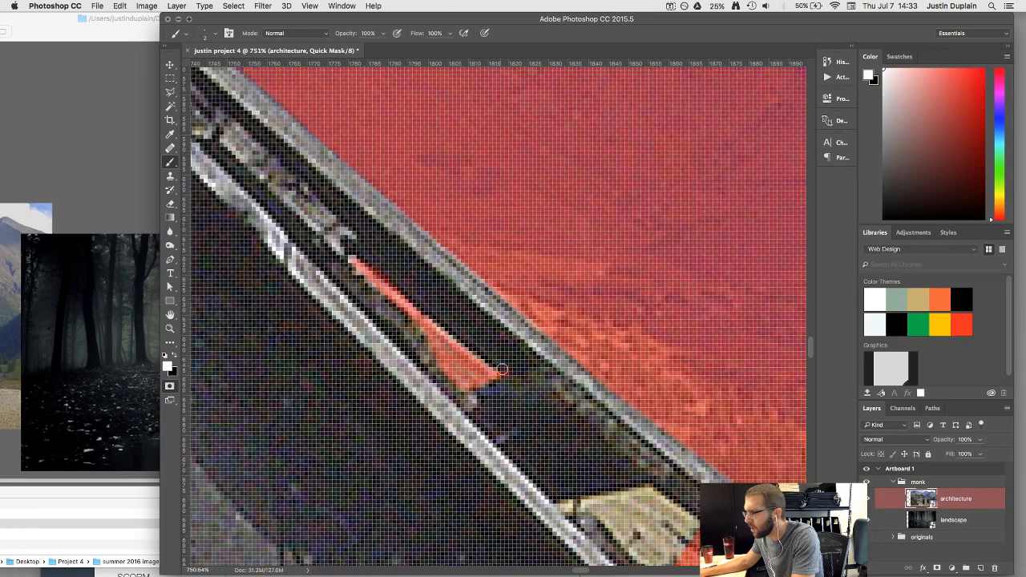
Step: Mask out the light wedge-shaped gap beneath the lower end of the right roof board, using a smaller brush for its edges
drag(558, 373, 559, 184)
drag(624, 296, 345, 288)
drag(543, 331, 564, 375)
scroll(568, 369, down, 2)
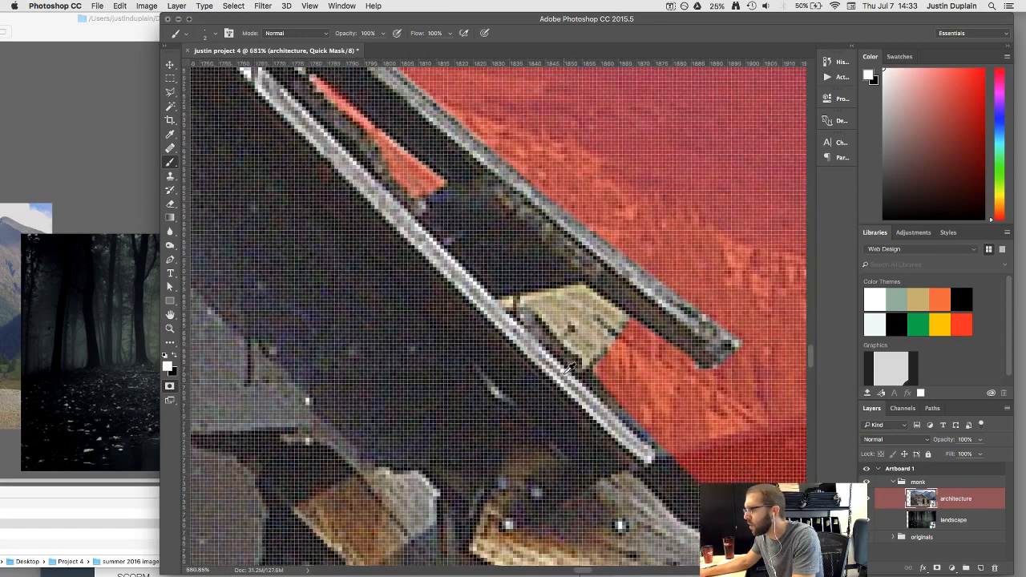
scroll(570, 368, up, 1)
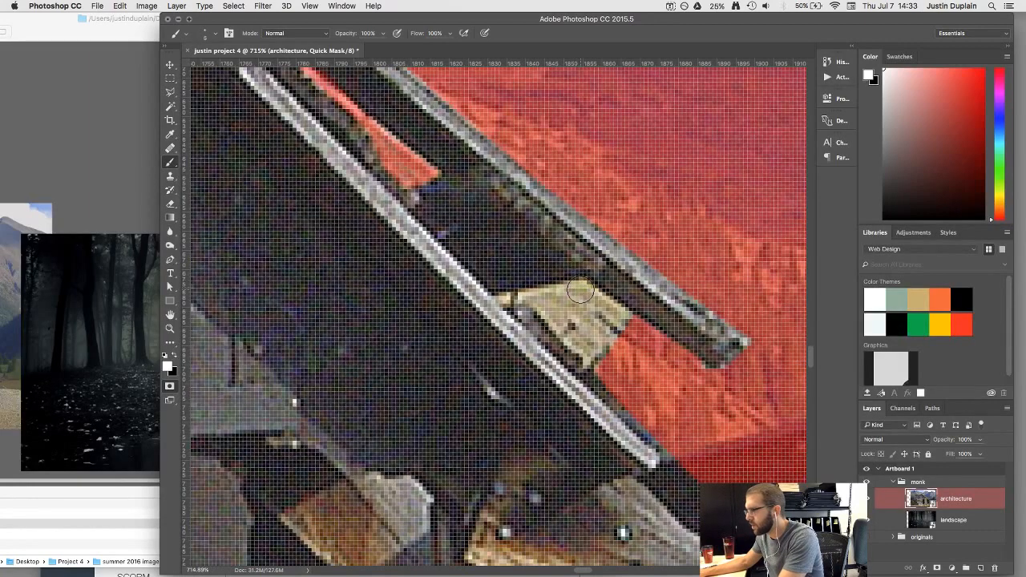
key(x)
mouse_move(629, 332)
mouse_down()
mouse_move(578, 291)
mouse_move(532, 301)
mouse_move(607, 365)
mouse_move(576, 344)
mouse_move(607, 347)
mouse_move(601, 334)
mouse_move(558, 306)
mouse_move(590, 312)
mouse_move(585, 293)
mouse_move(627, 328)
mouse_up()
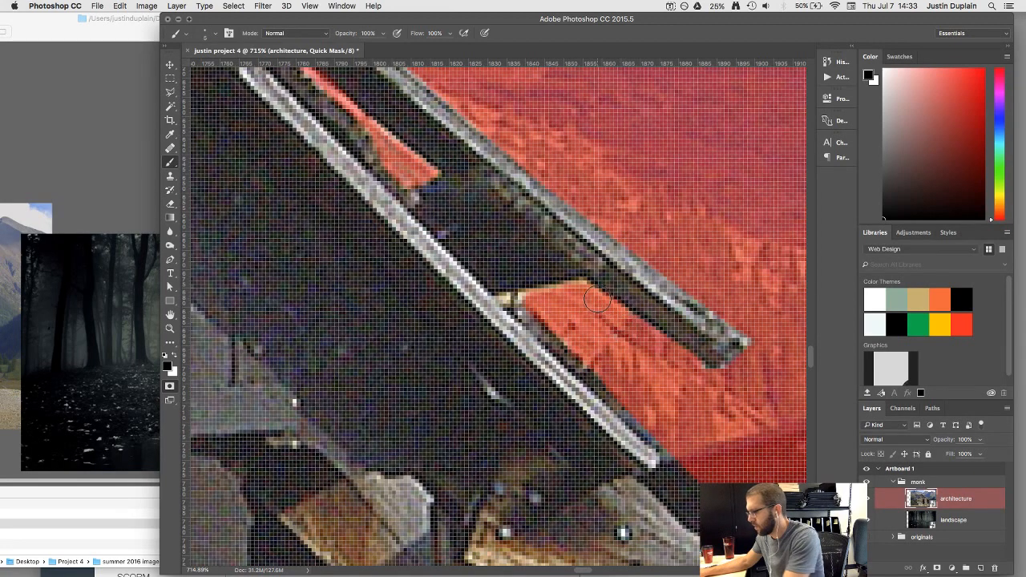
key(bracketleft)
key(bracketleft)
key(bracketleft)
mouse_move(520, 300)
mouse_down()
mouse_move(574, 285)
mouse_move(537, 318)
mouse_move(683, 184)
mouse_up()
Step: Leave Quick Mask and subtract the four-sided opening visible inside the doorway from the selection with the Polygonal Lasso
scroll(539, 319, down, 1)
scroll(540, 318, down, 5)
drag(401, 449, 556, 248)
mouse_move(762, 513)
mouse_down()
mouse_move(710, 292)
mouse_move(479, 422)
mouse_up()
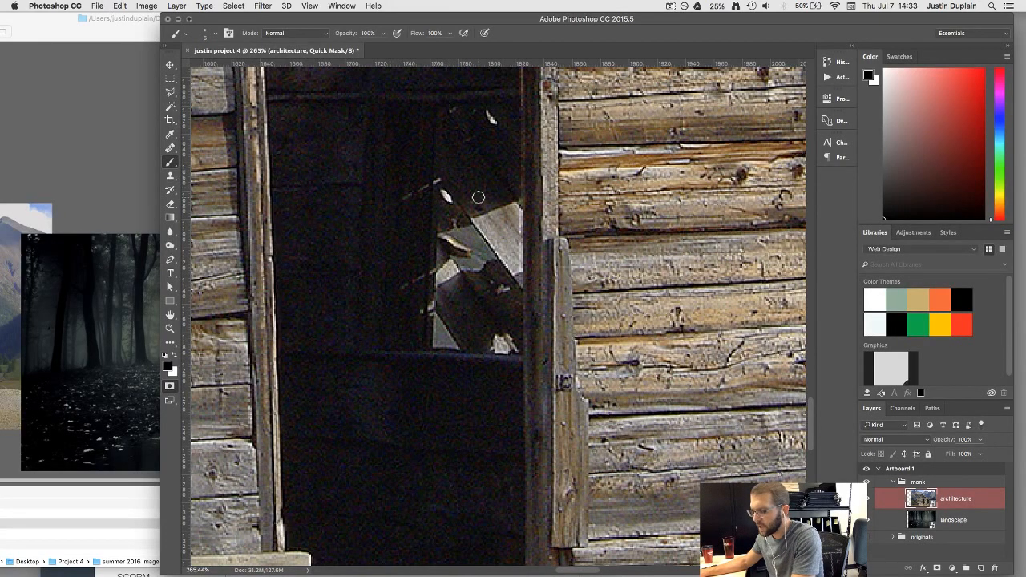
key(q)
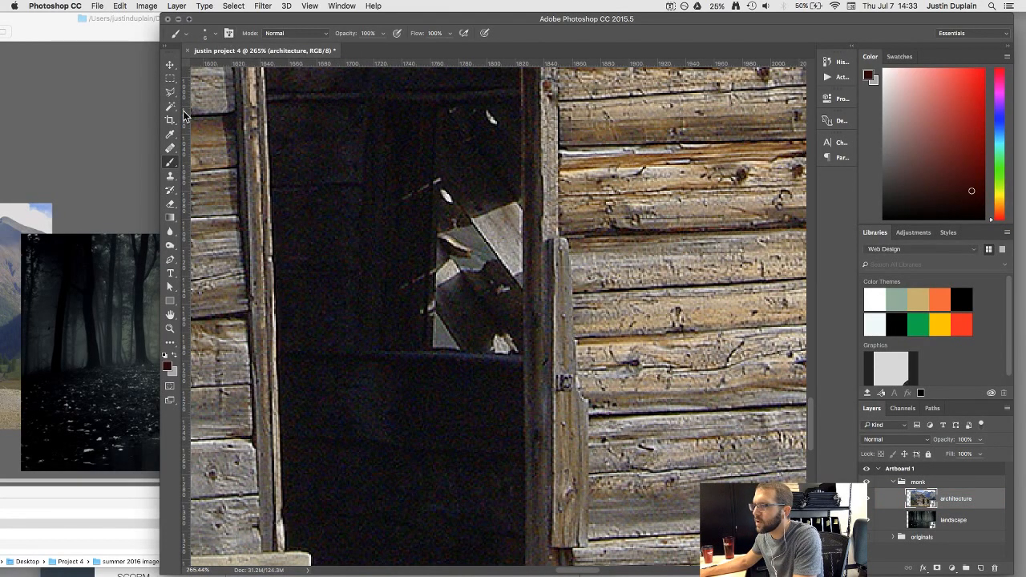
click(171, 94)
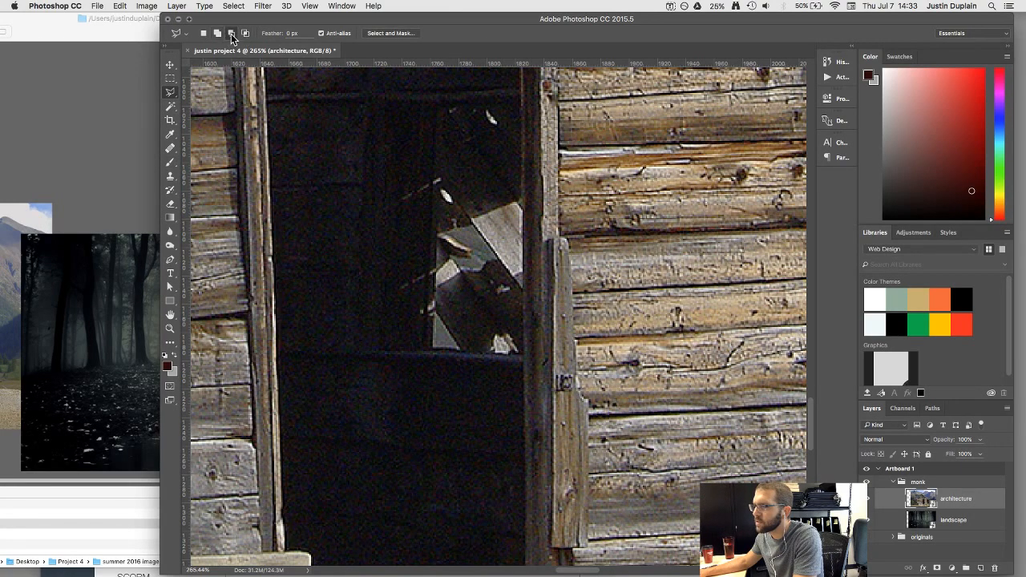
click(443, 104)
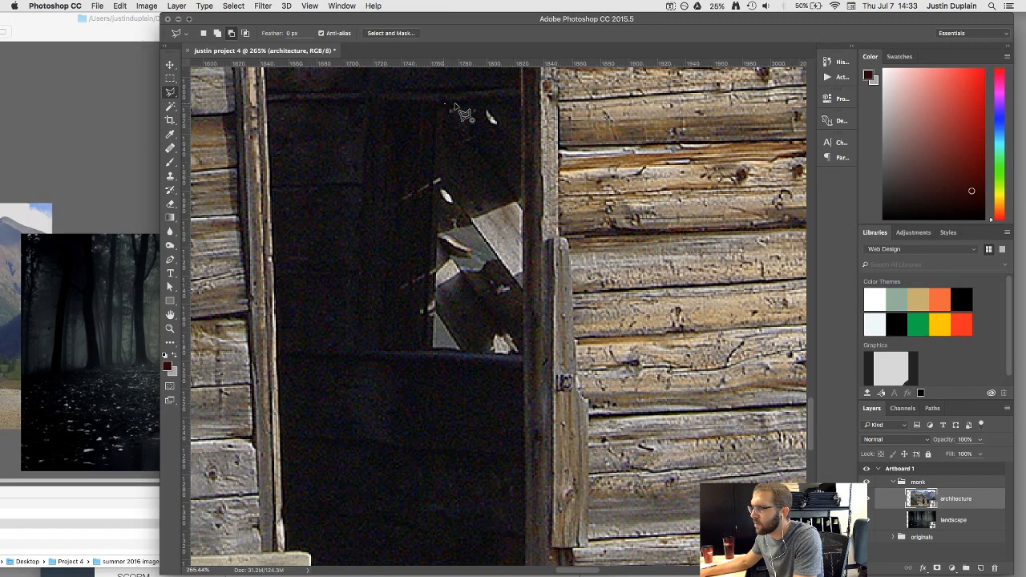
click(520, 101)
click(523, 352)
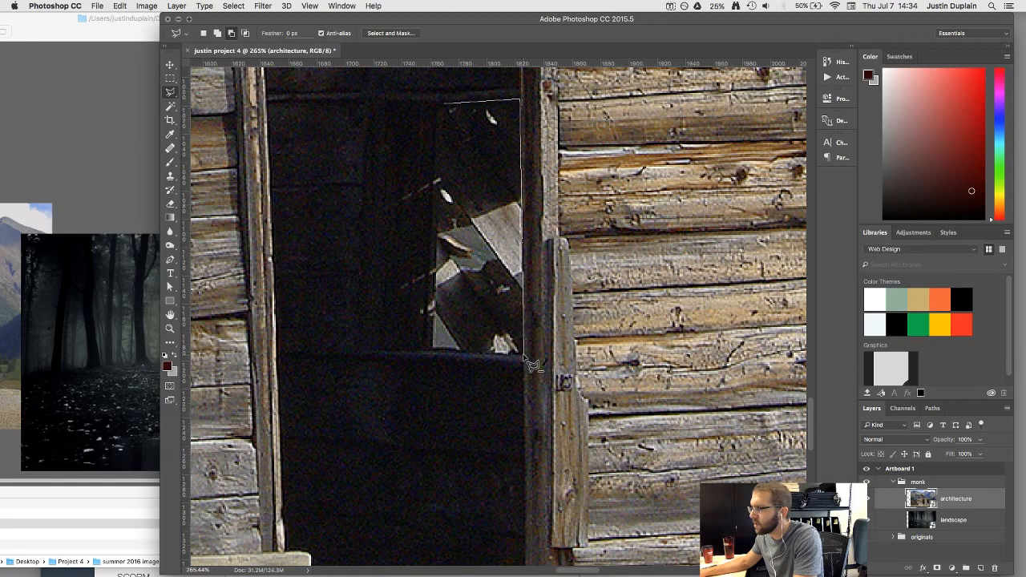
click(434, 350)
click(443, 107)
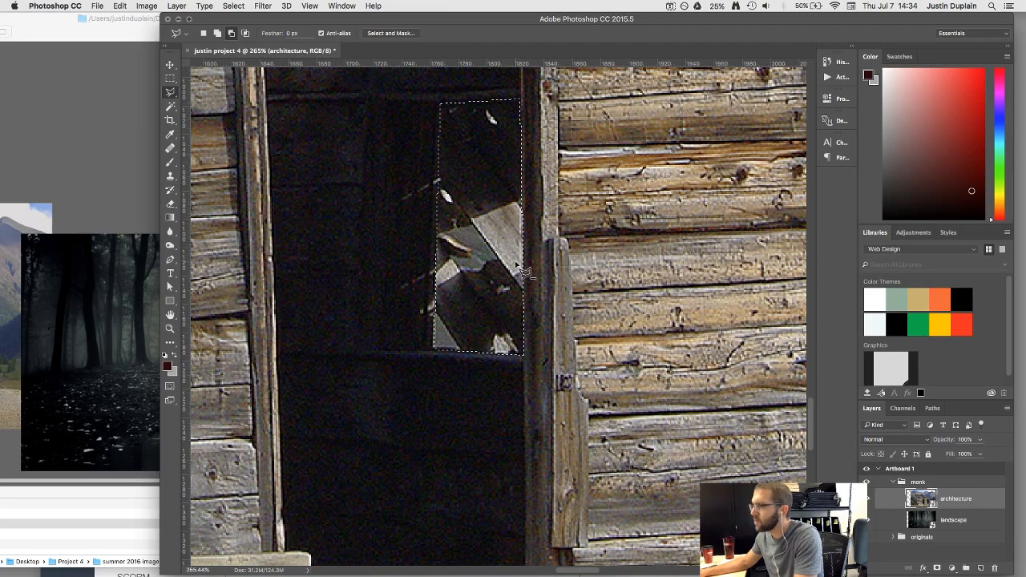
Step: Check the cabin selection against the quick mask overlay, including the doorway opening and the collapsed roof beside the right wall
key(super+0)
key(q)
key(Tab)
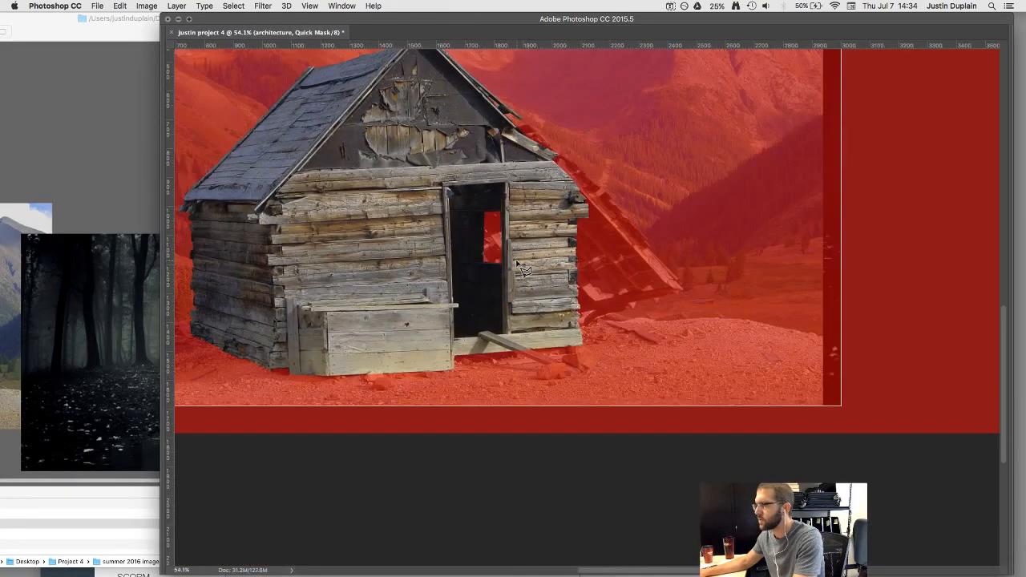
key(q)
key(q)
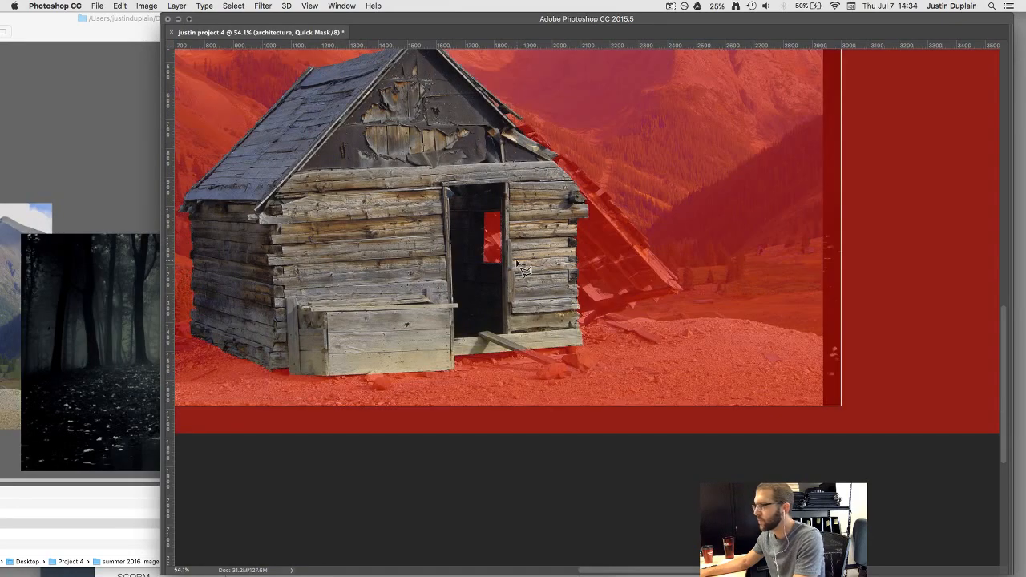
scroll(521, 269, down, 5)
scroll(521, 269, up, 5)
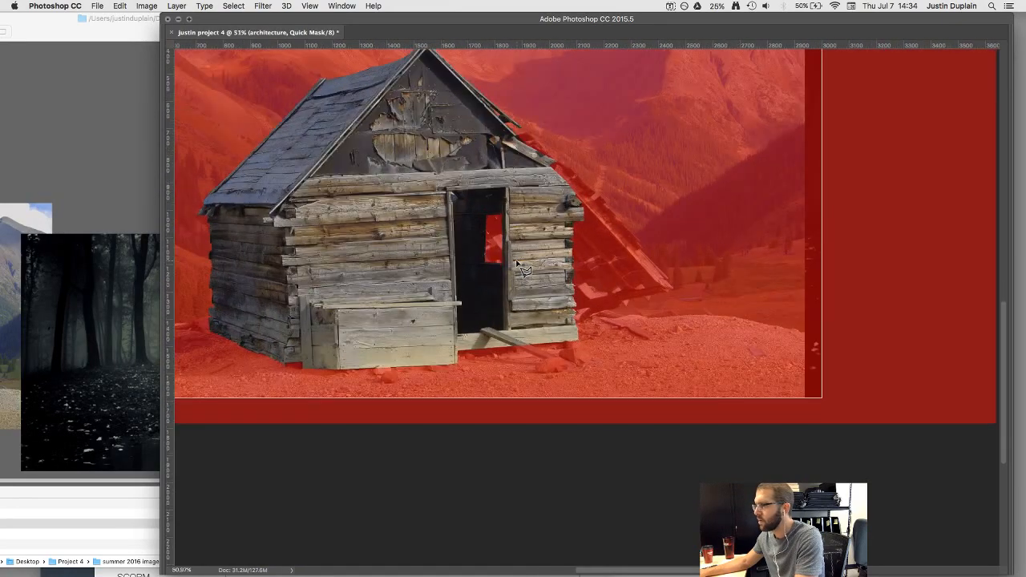
scroll(521, 269, down, 1)
key(q)
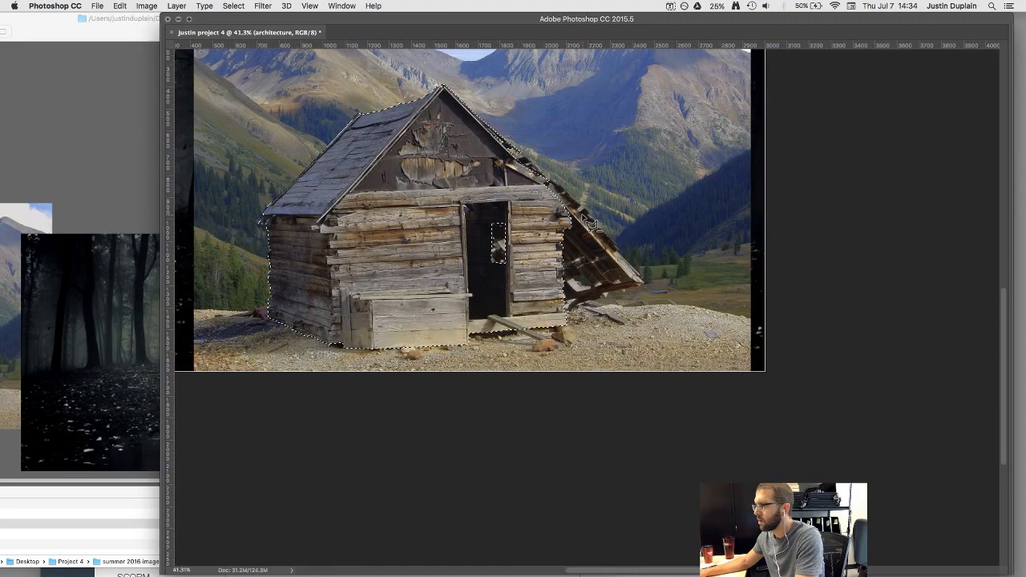
scroll(591, 225, up, 3)
scroll(591, 224, up, 3)
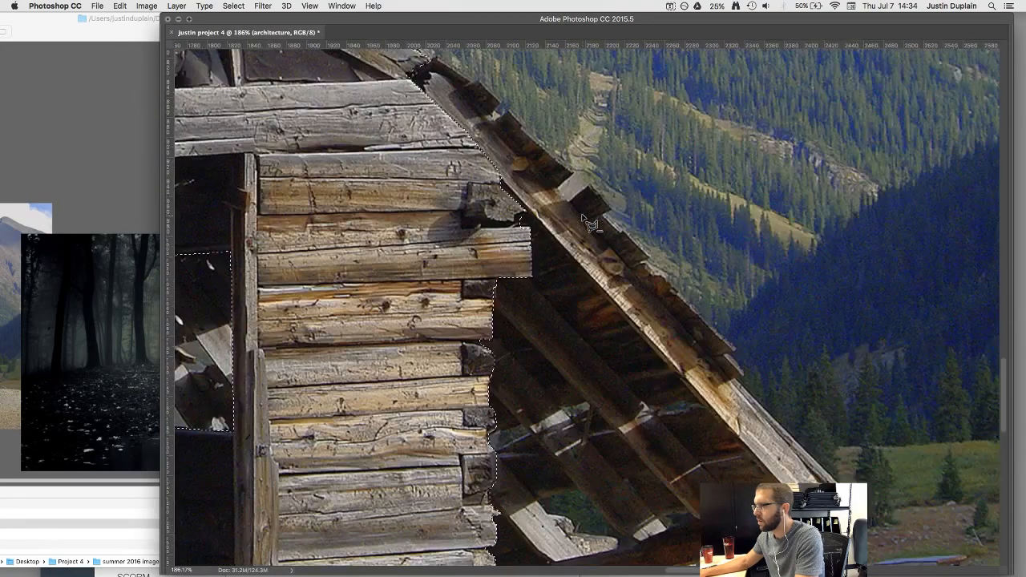
key(q)
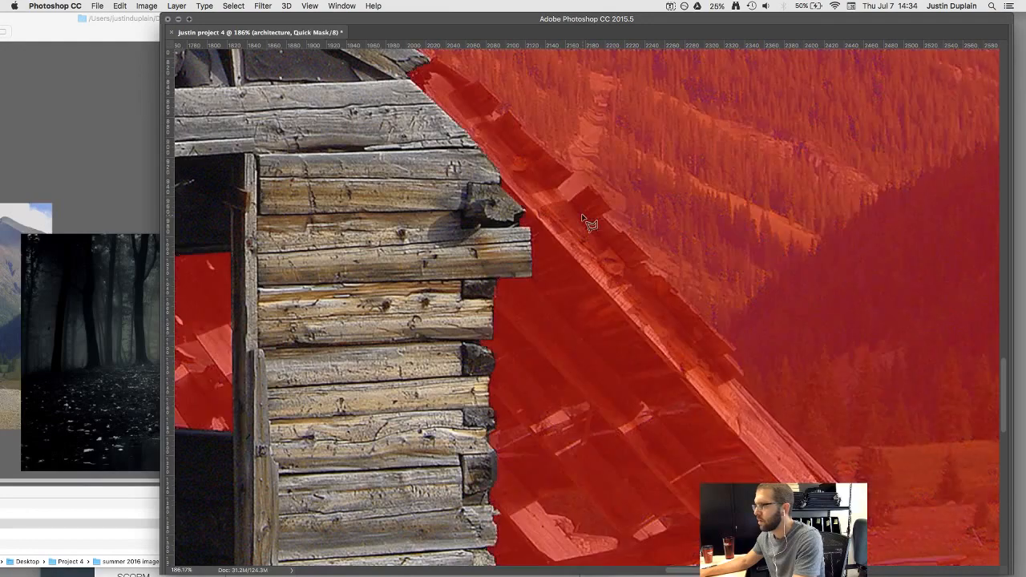
key(q)
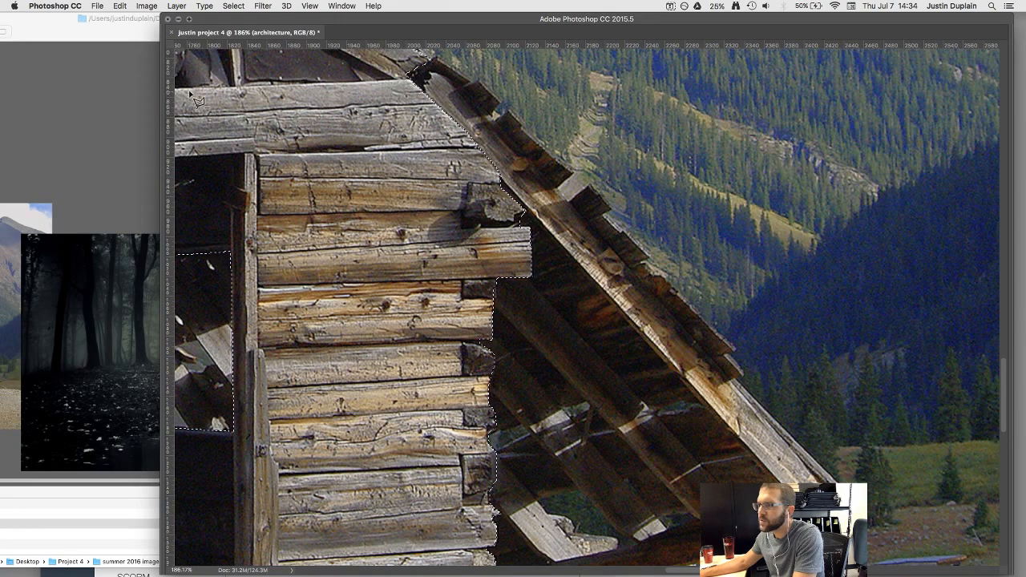
Step: Add the upper shingled section of the collapsed roof beside the right wall to the selection with the Polygonal Lasso
key(Tab)
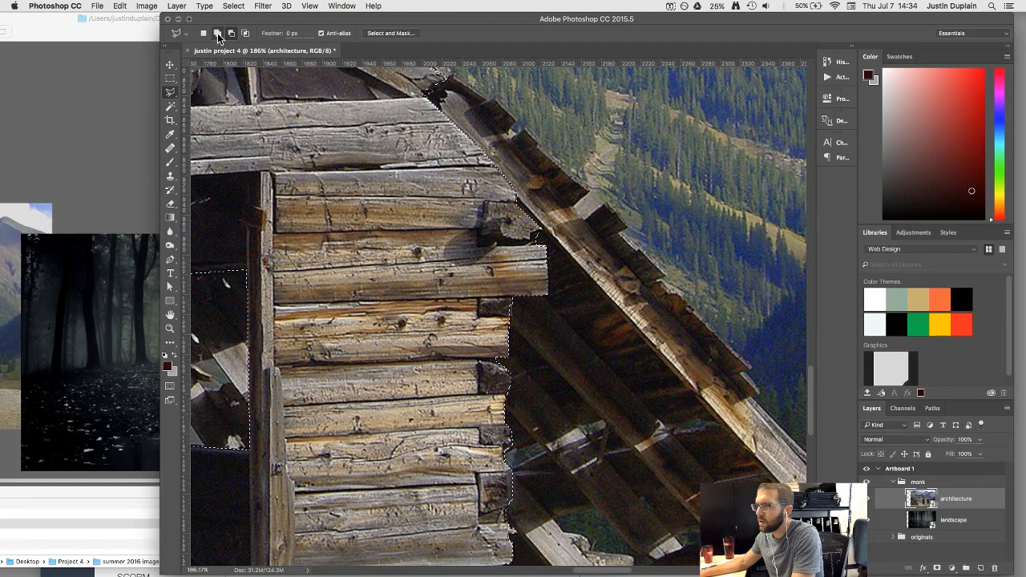
click(217, 34)
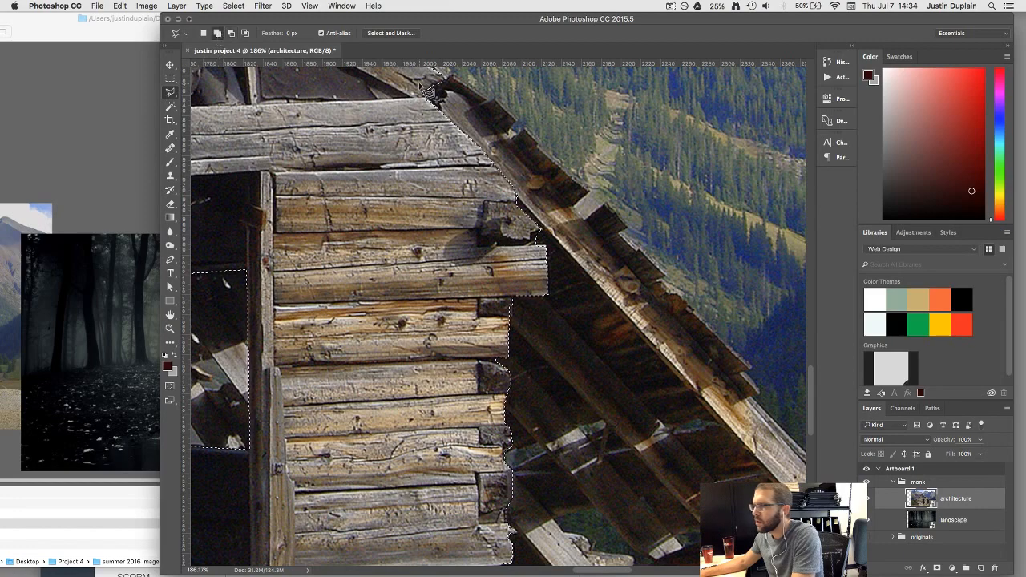
click(490, 101)
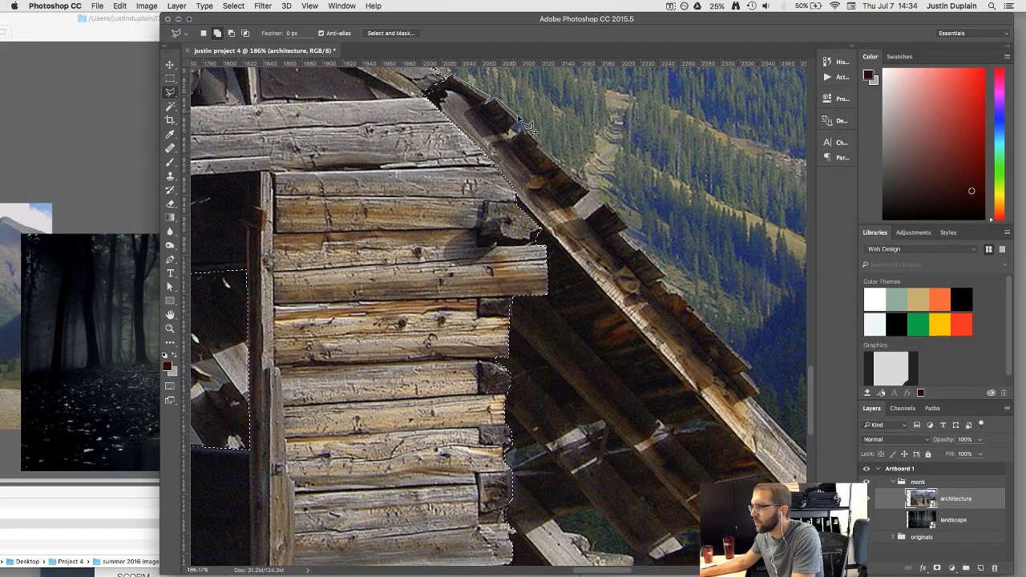
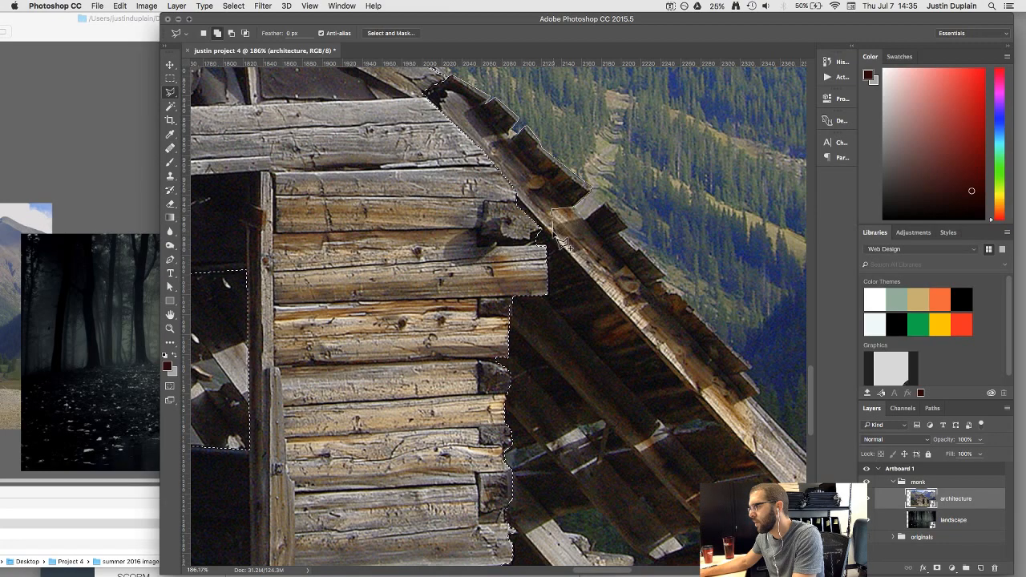
click(541, 231)
click(469, 197)
click(434, 173)
click(398, 102)
click(405, 81)
click(424, 70)
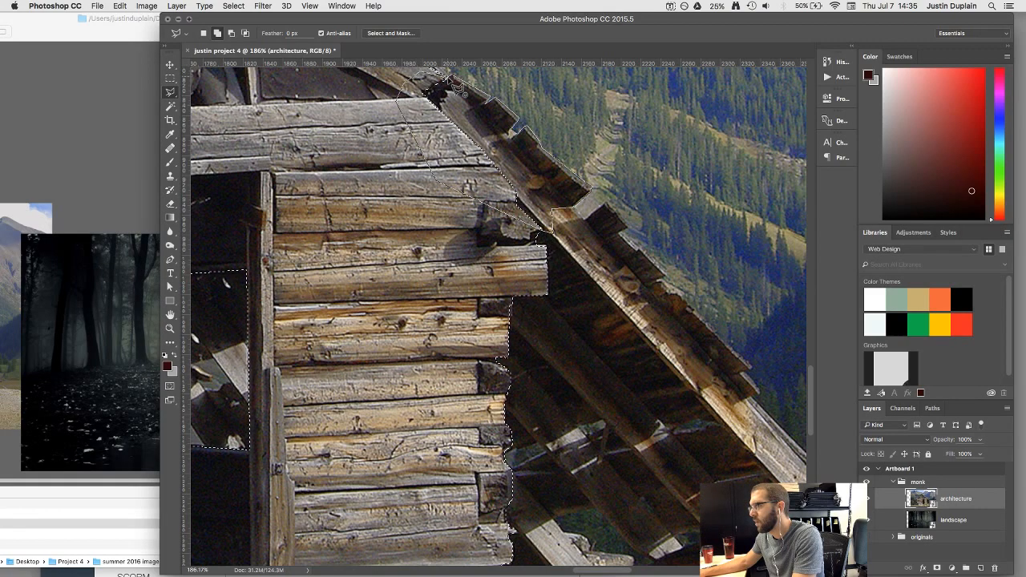
click(451, 81)
scroll(464, 207, down, 1)
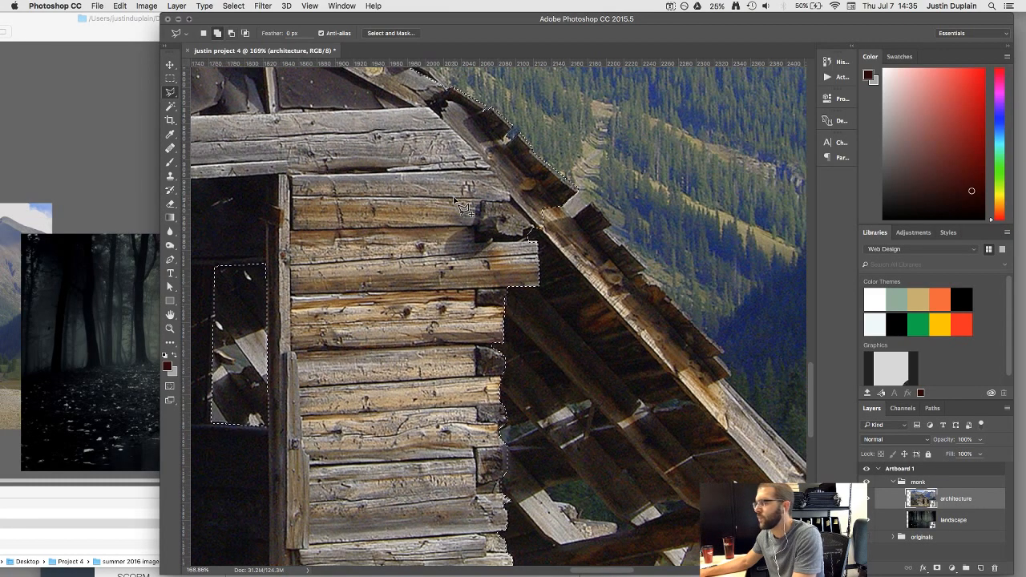
Step: Check the roof edge in Quick Mask, then add the missing broken shingles along the right roof slope to the selection with the Polygonal Lasso
key(q)
scroll(463, 207, down, 5)
scroll(463, 207, down, 1)
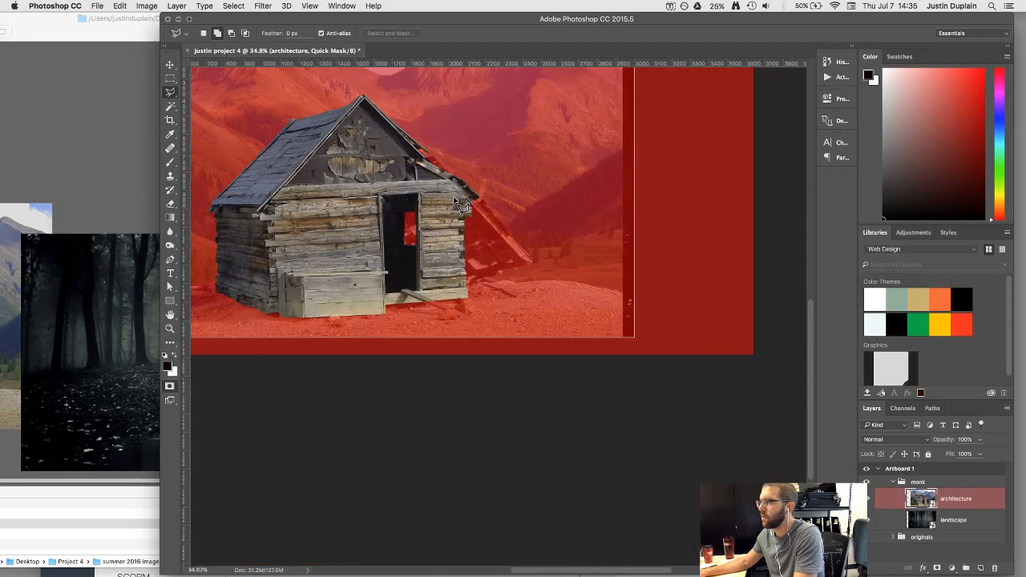
scroll(431, 150, up, 6)
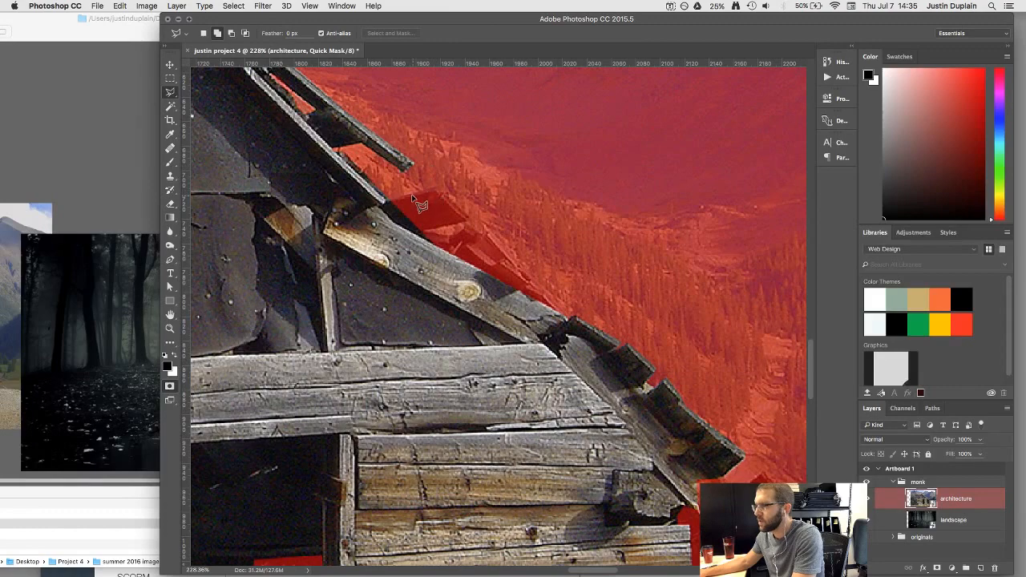
key(q)
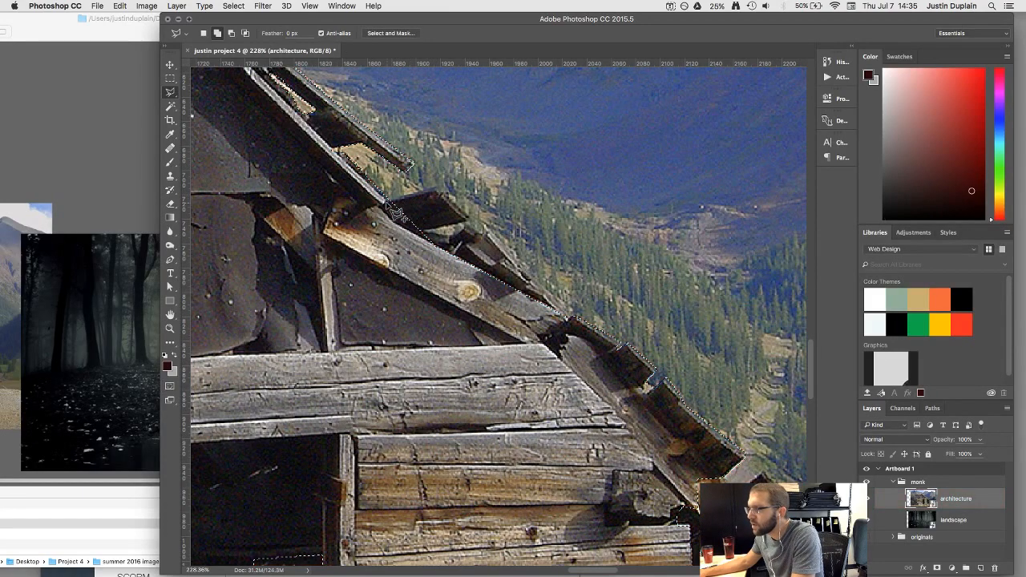
click(388, 201)
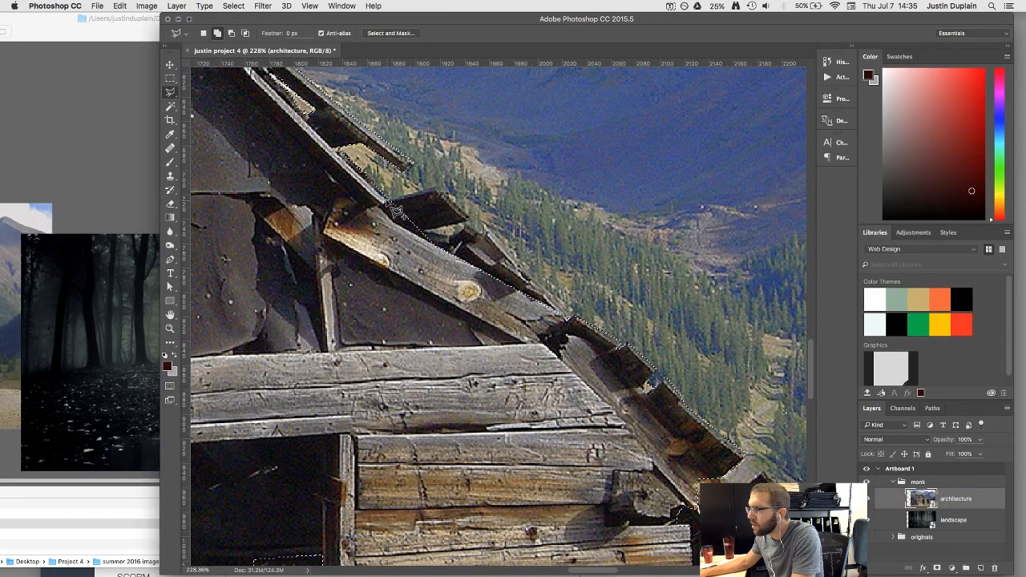
click(435, 189)
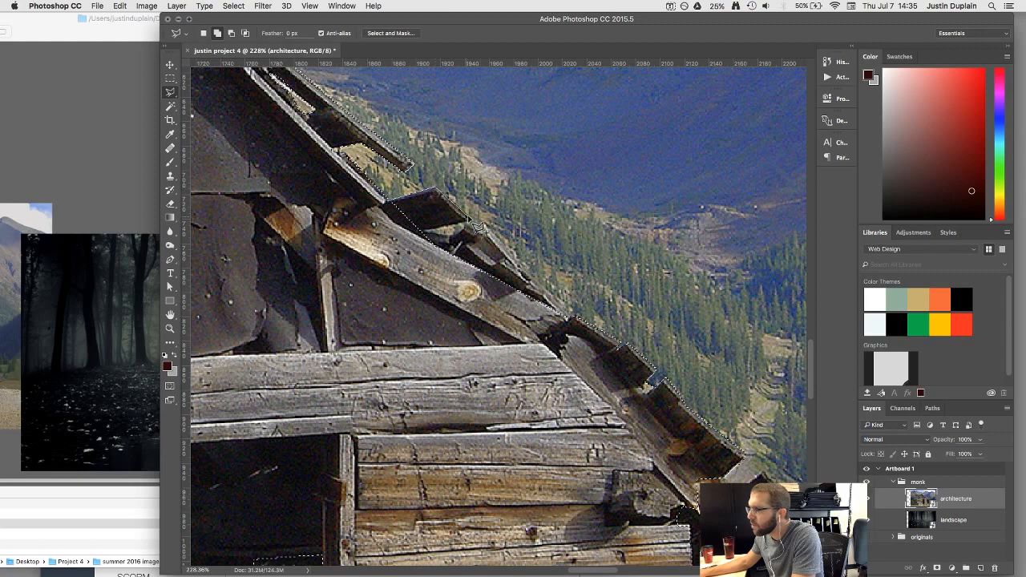
click(468, 218)
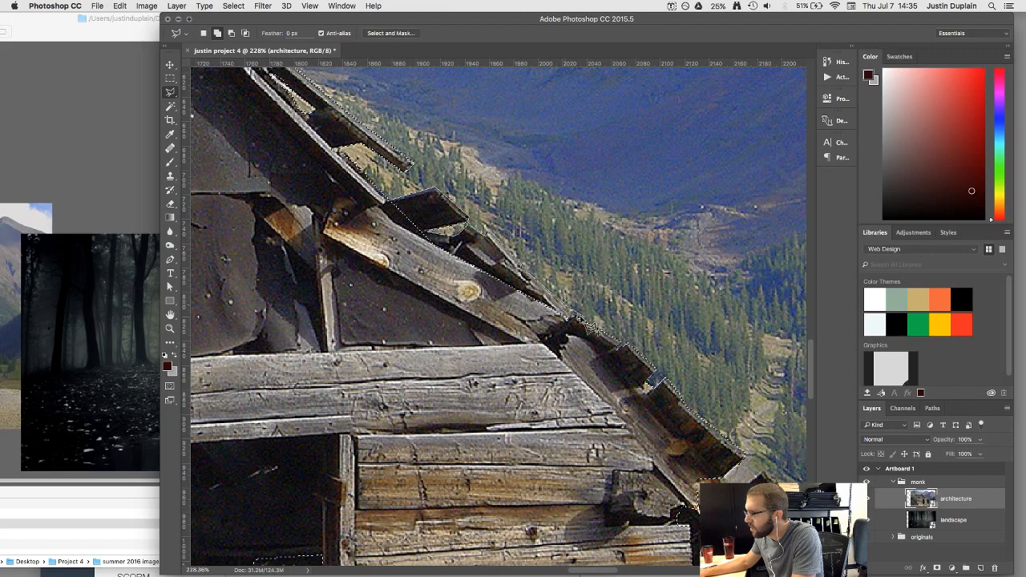
click(564, 319)
click(459, 316)
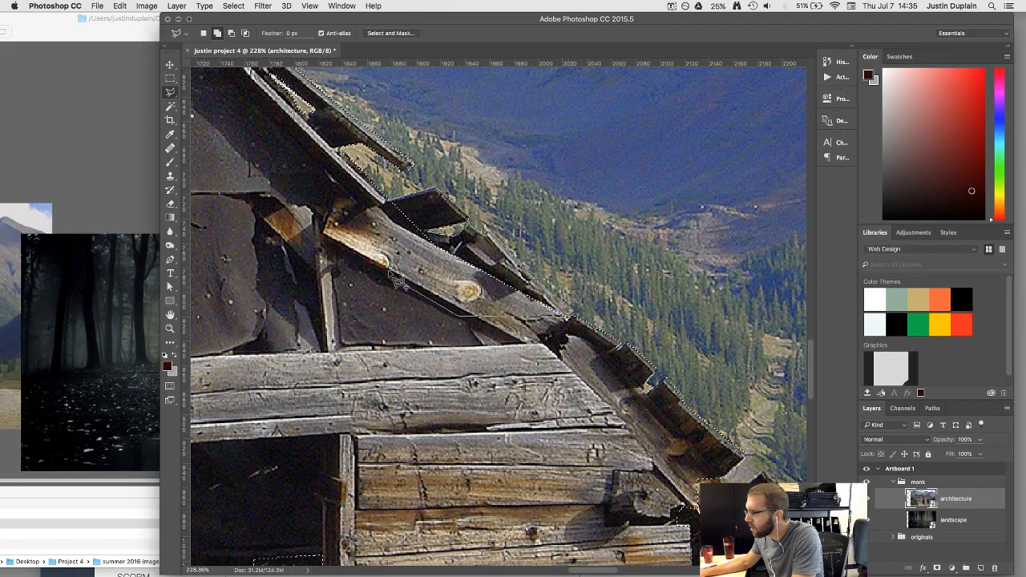
click(388, 269)
click(377, 217)
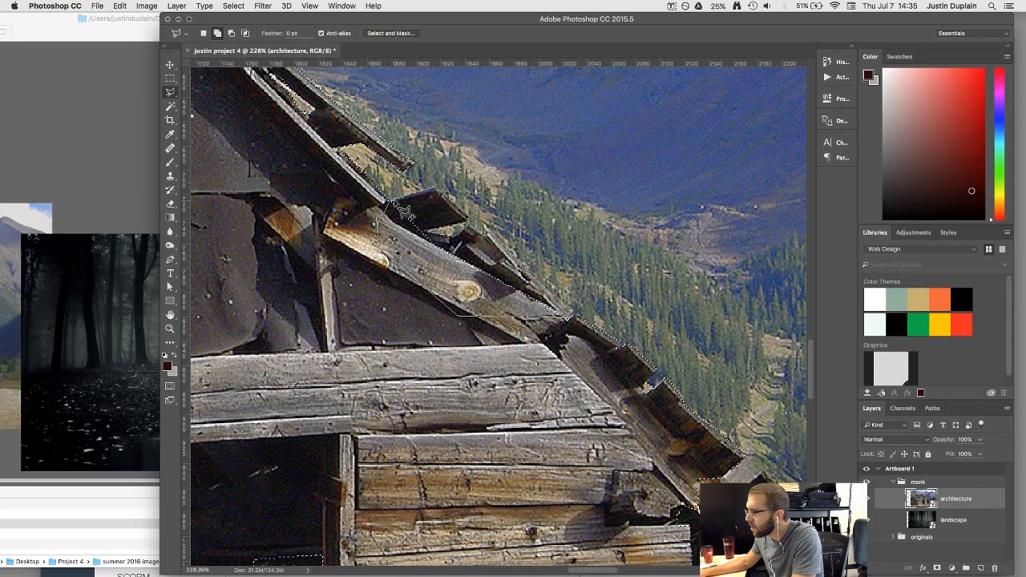
click(398, 210)
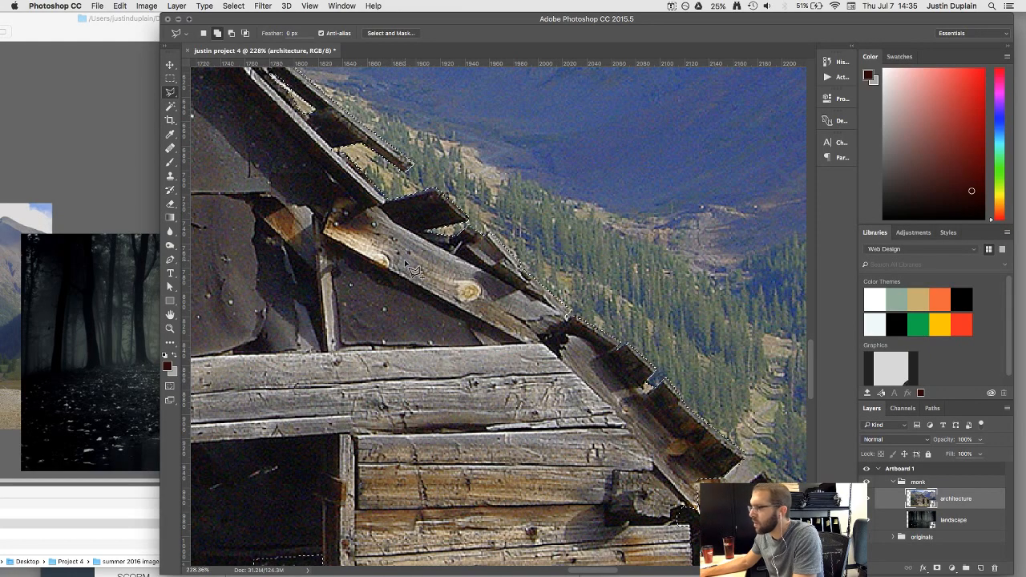
Step: Recheck the cabin selection in Quick Mask and turn it into a layer mask on the architecture layer
key(q)
scroll(413, 270, down, 10)
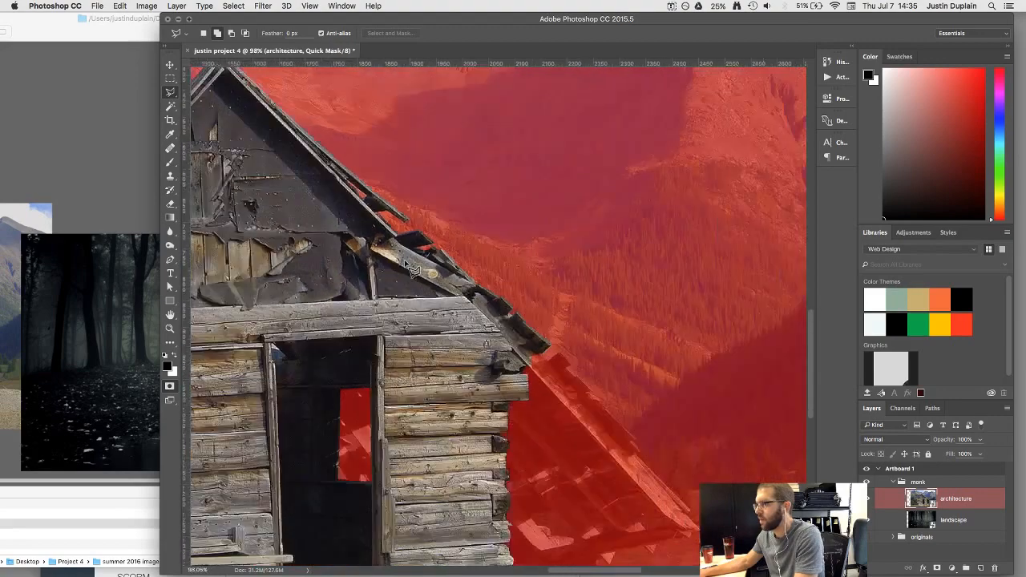
scroll(343, 267, up, 5)
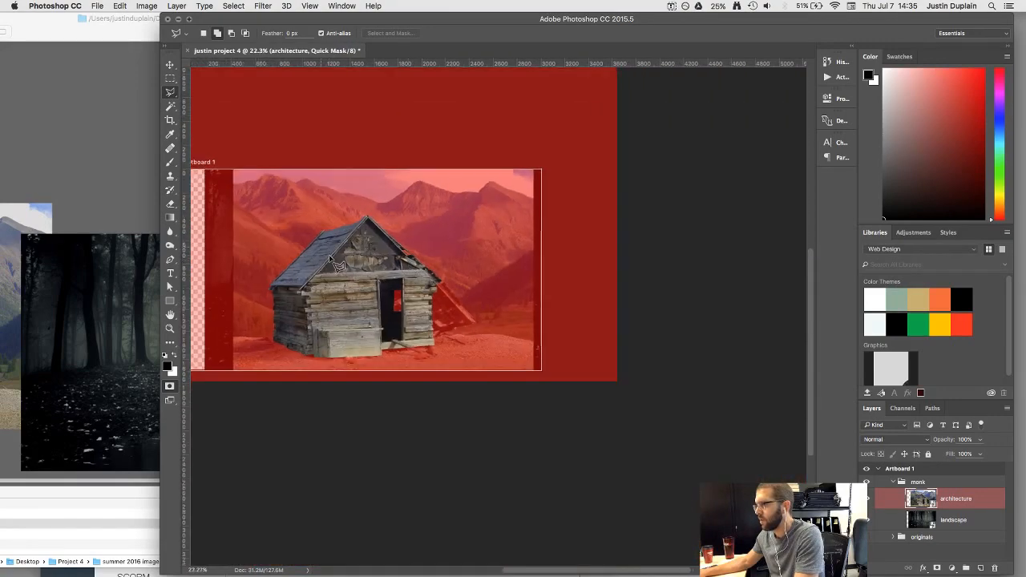
key(q)
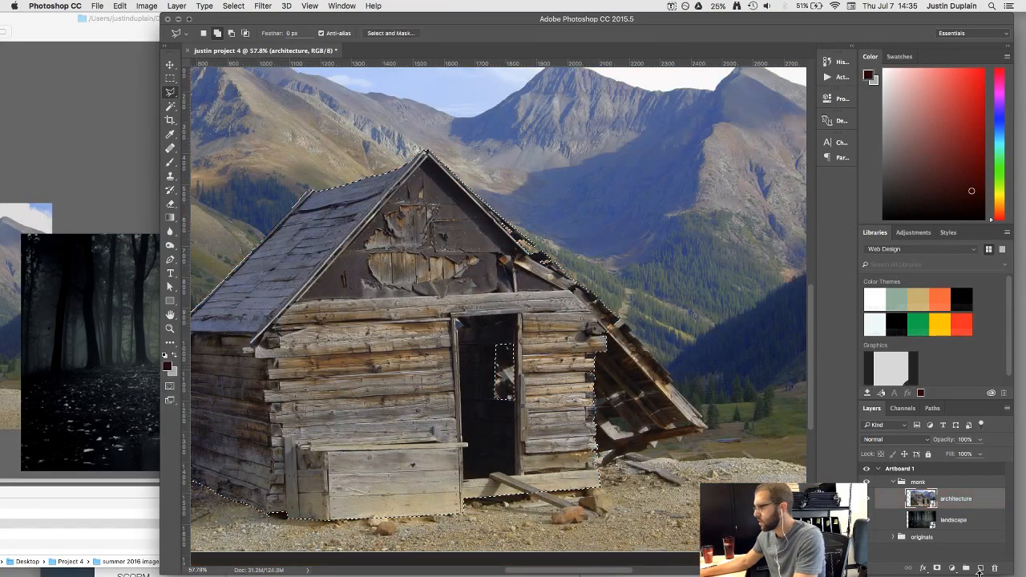
click(938, 568)
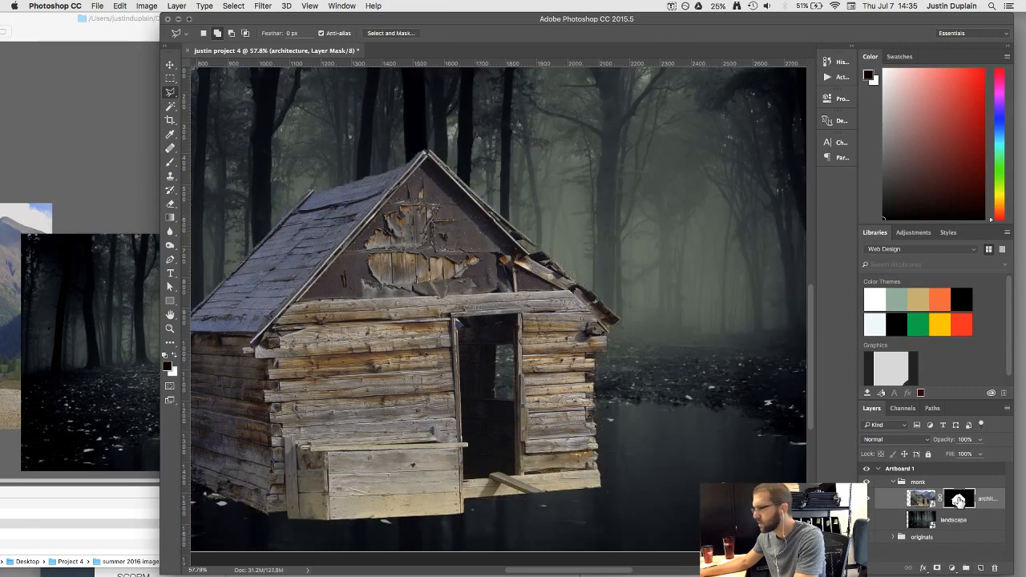
Step: Rename the architecture layer as cabin and the landscape layer as woods
scroll(754, 433, down, 5)
scroll(754, 433, up, 6)
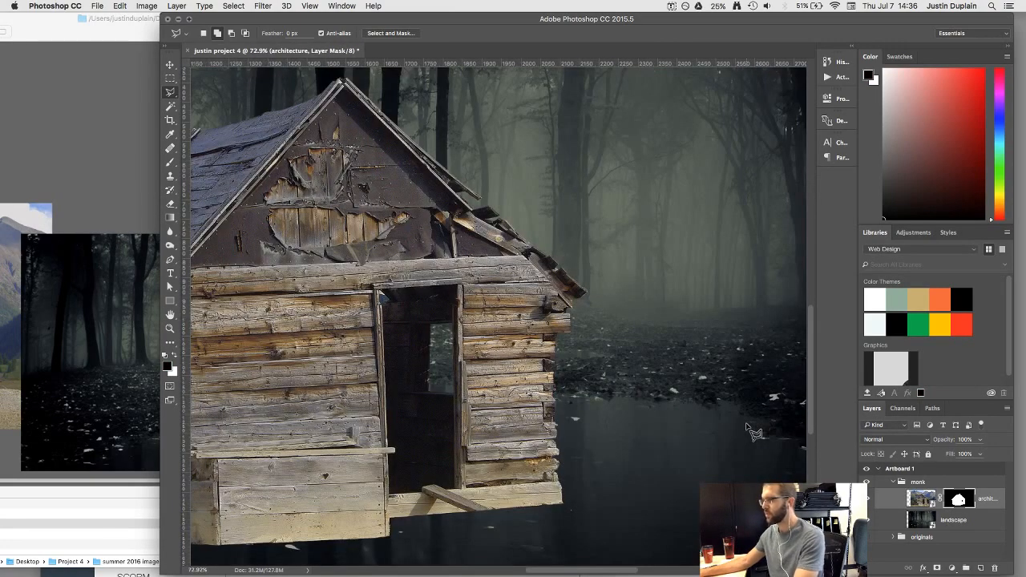
scroll(470, 391, left, 5)
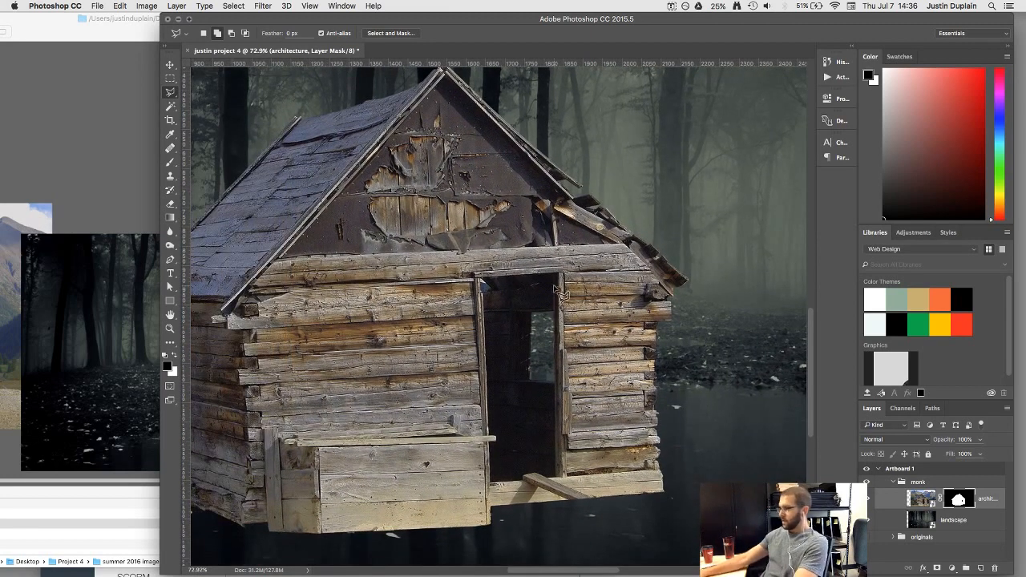
click(919, 498)
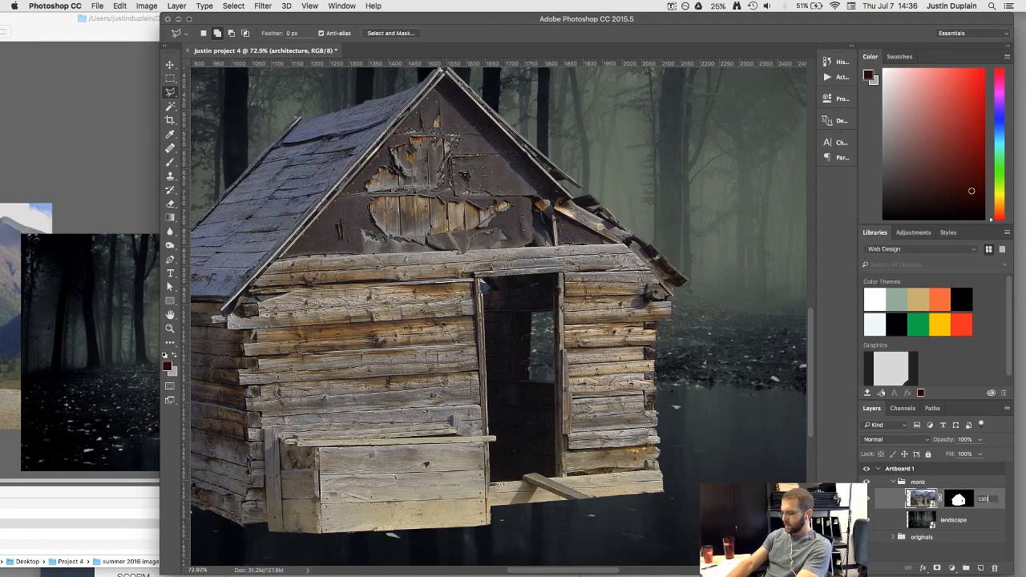
key(Return)
key(super+0)
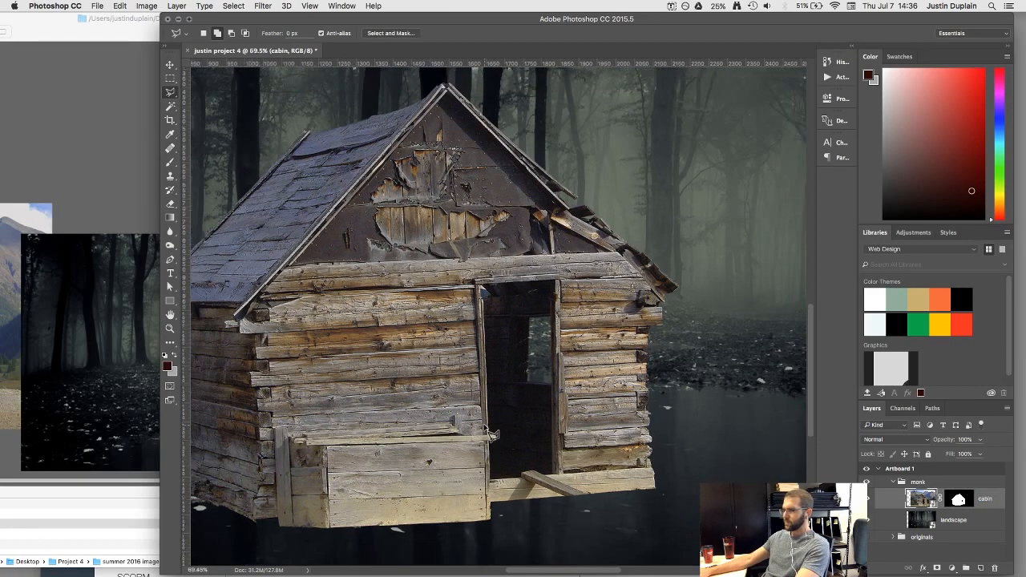
double_click(954, 520)
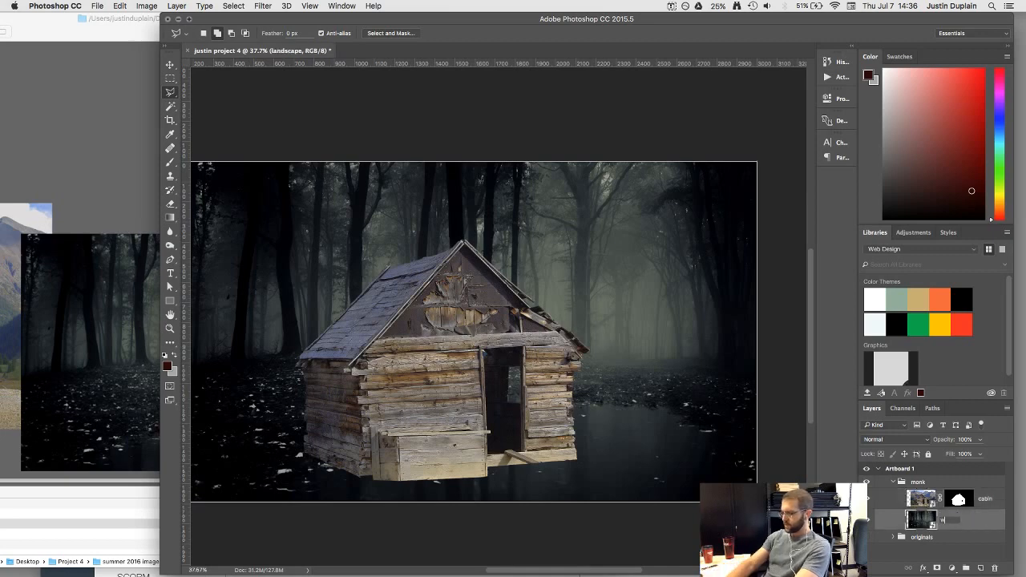
text(woods)
key(Return)
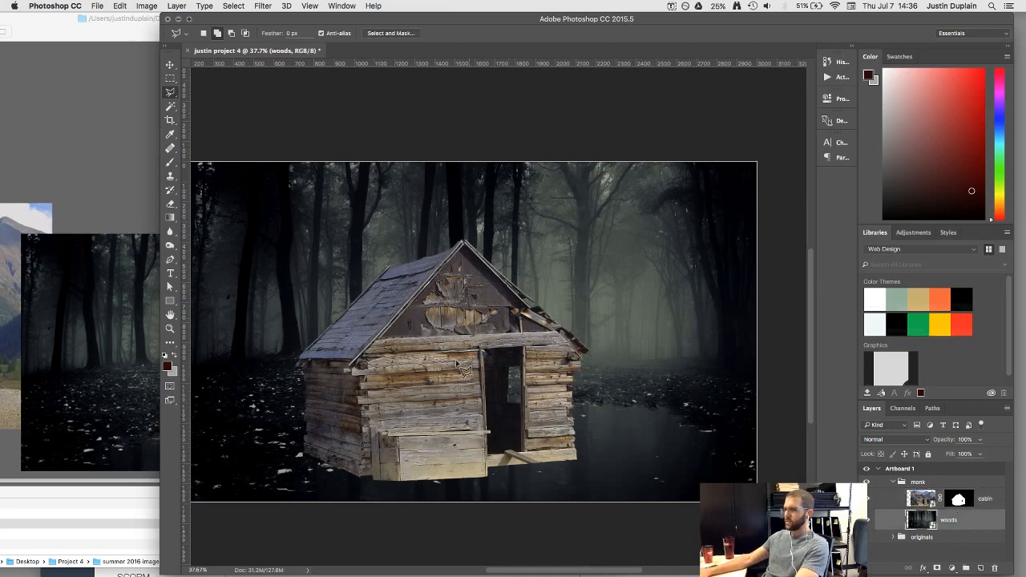
Step: Rasterize the cabin layer's smart object so that the Clone Stamp can be used on it
scroll(384, 394, up, 5)
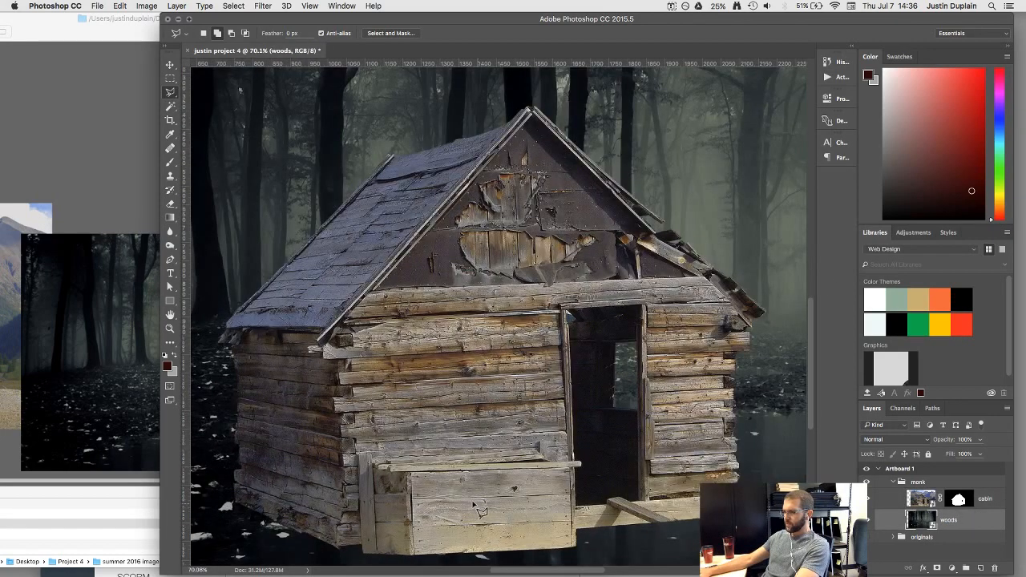
scroll(473, 506, down, 2)
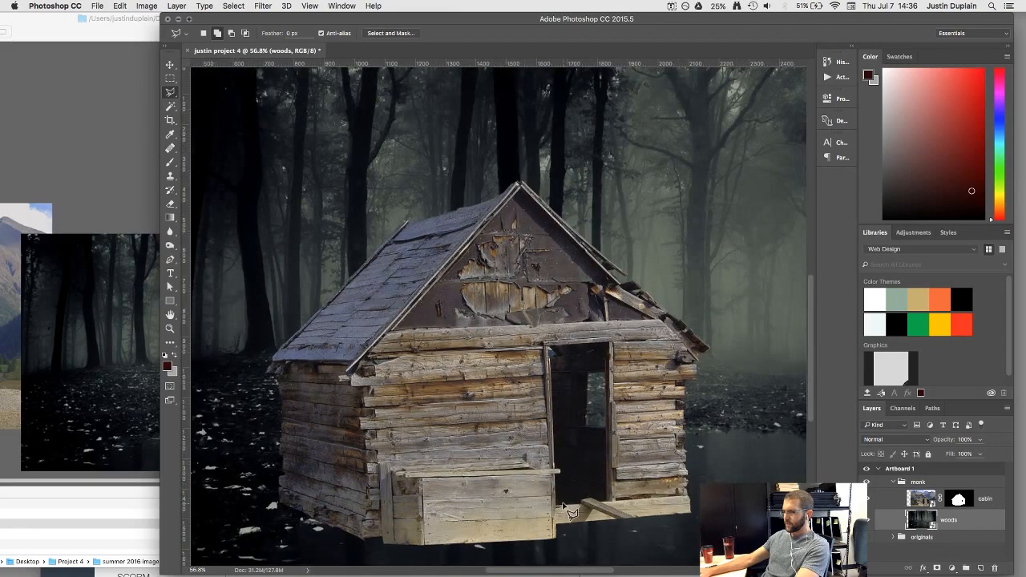
scroll(641, 539, up, 4)
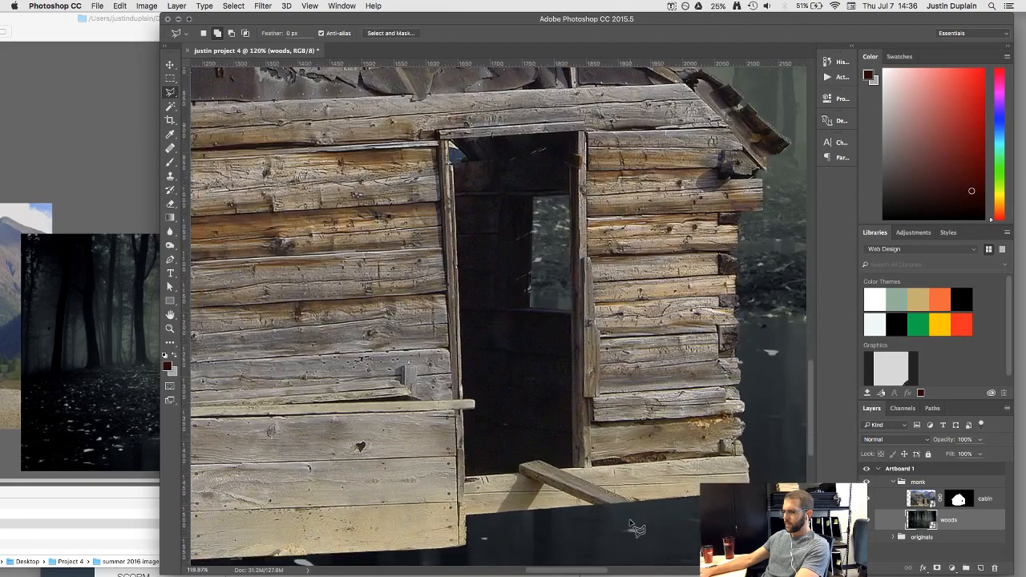
scroll(568, 498, up, 5)
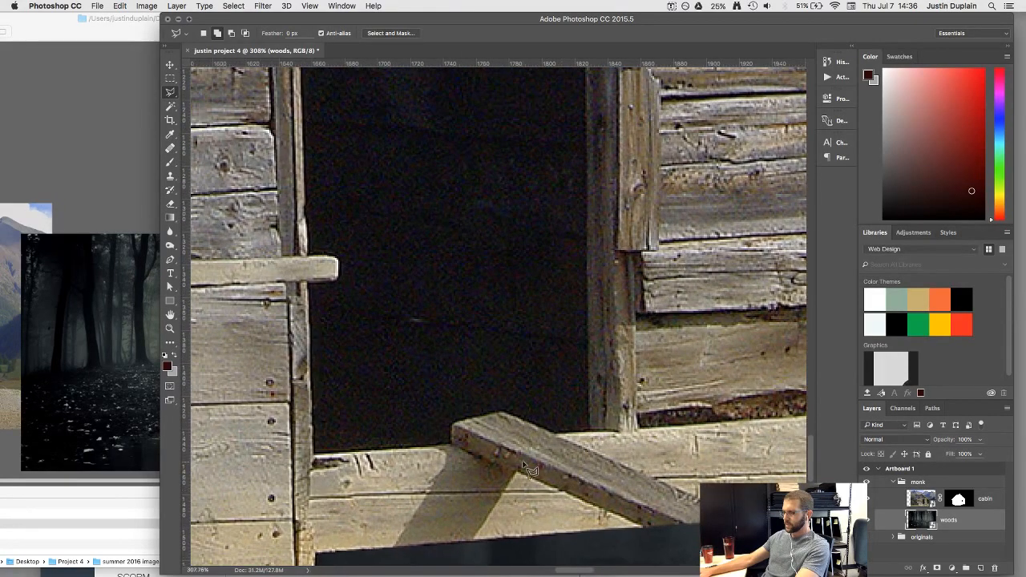
click(928, 503)
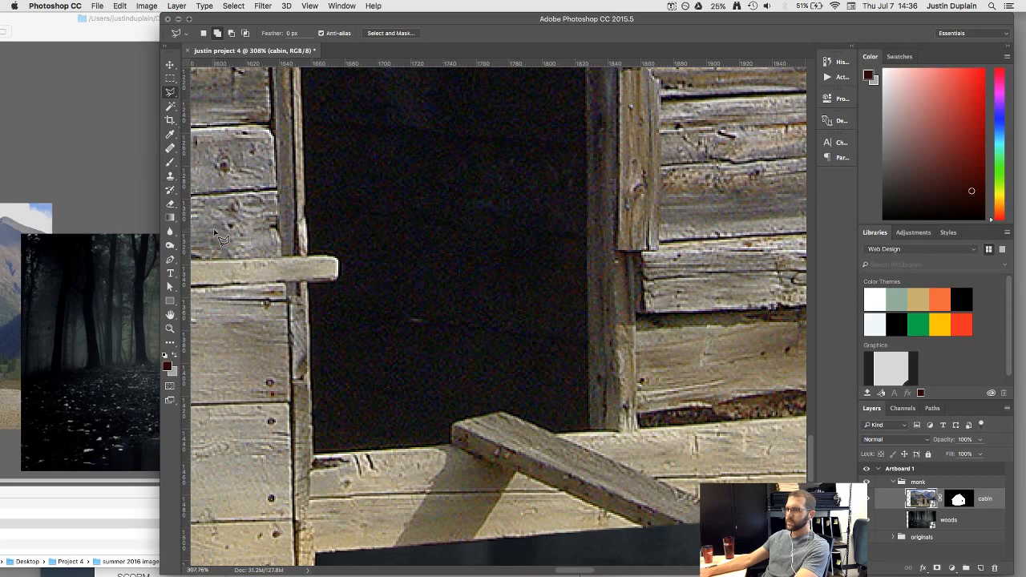
click(170, 179)
click(446, 376)
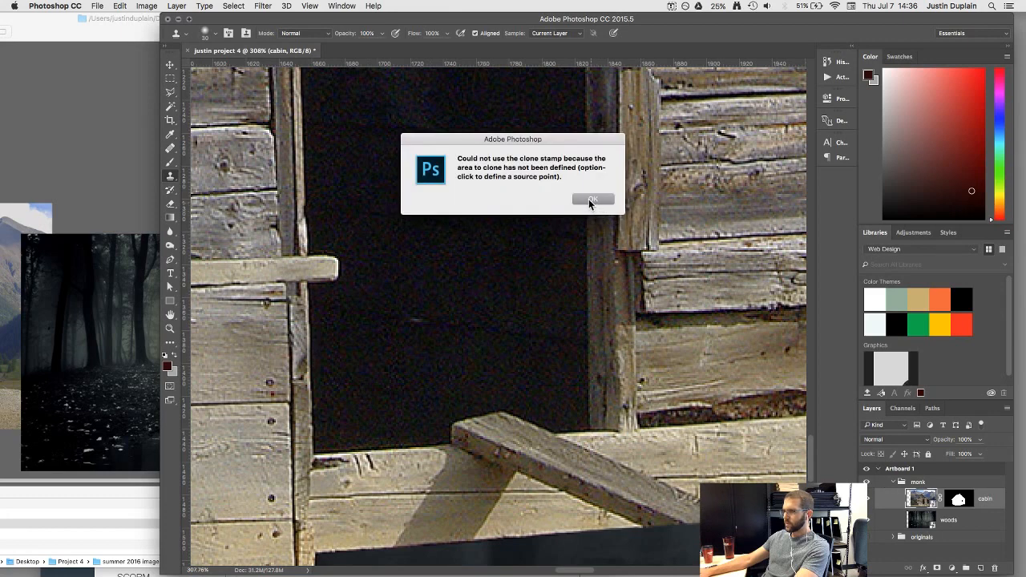
click(592, 200)
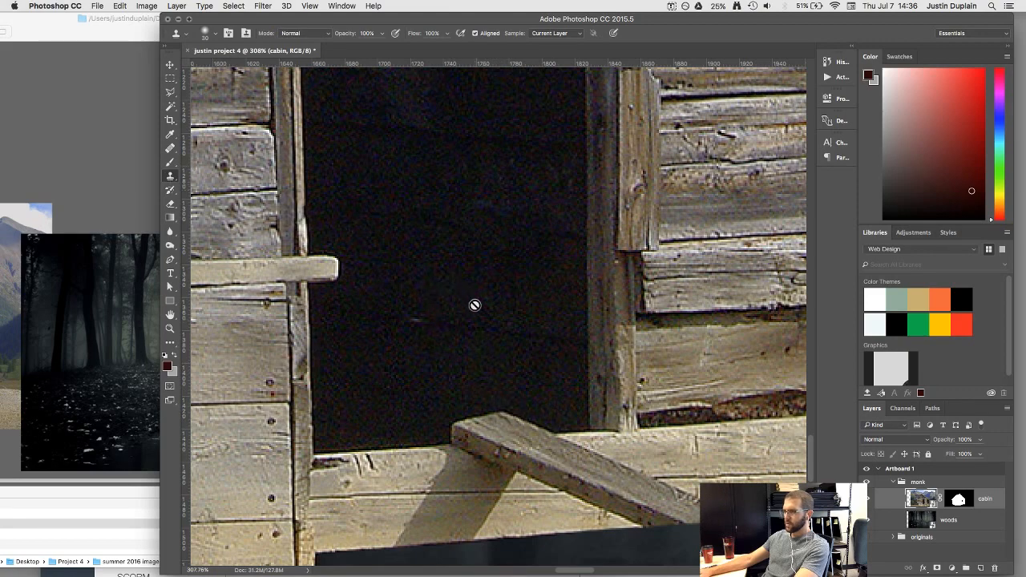
click(497, 417)
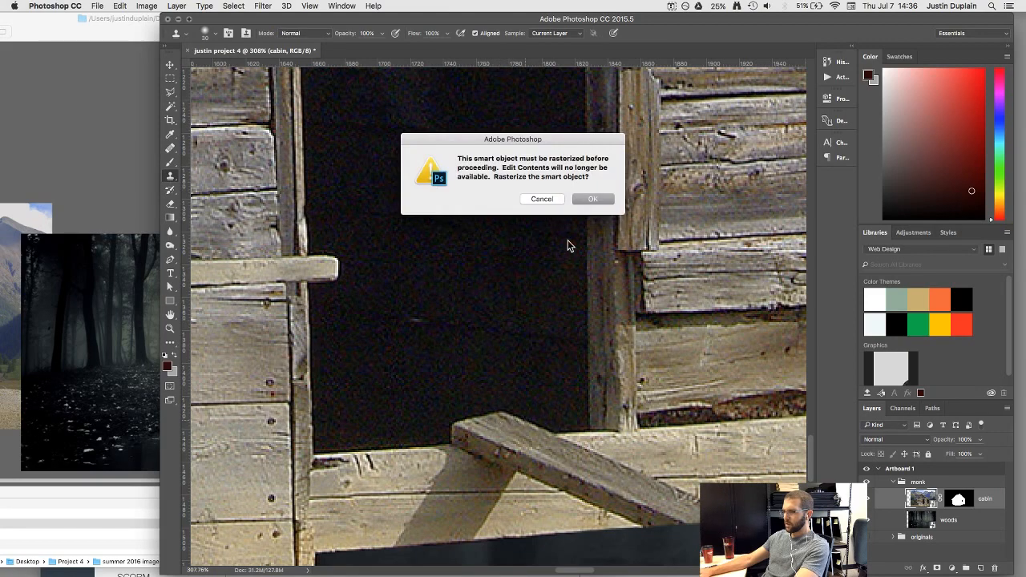
click(591, 199)
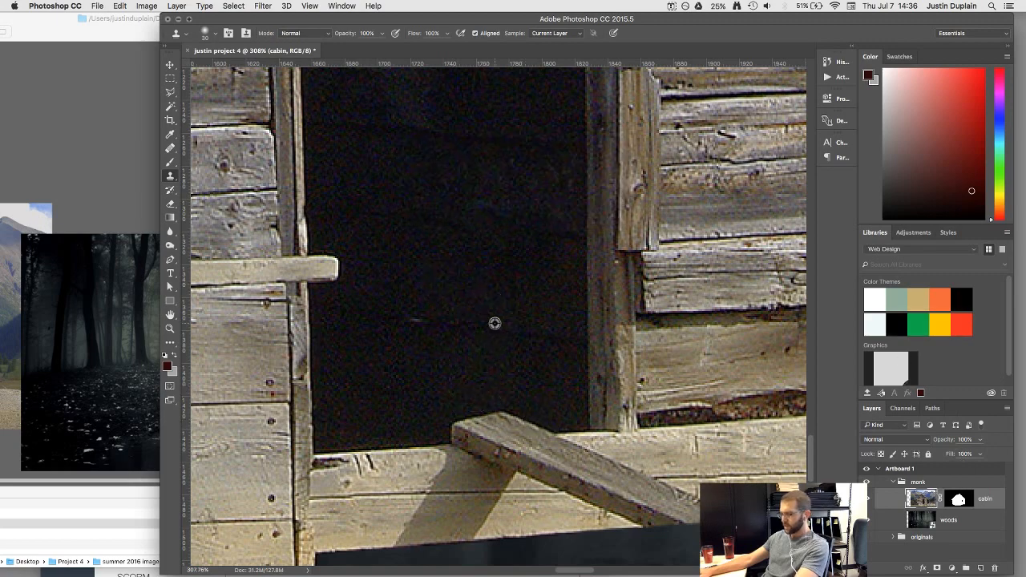
Step: Clone the dark doorway interior over the plank end protruding above the door sill, using a 9 px Hard Round Clone Stamp brush
scroll(495, 323, up, 5)
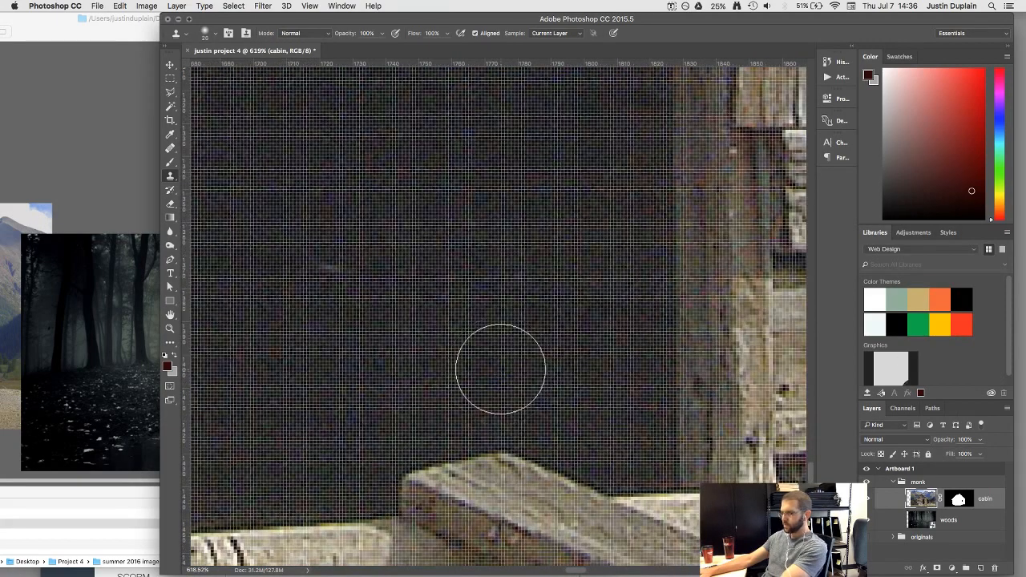
click(215, 33)
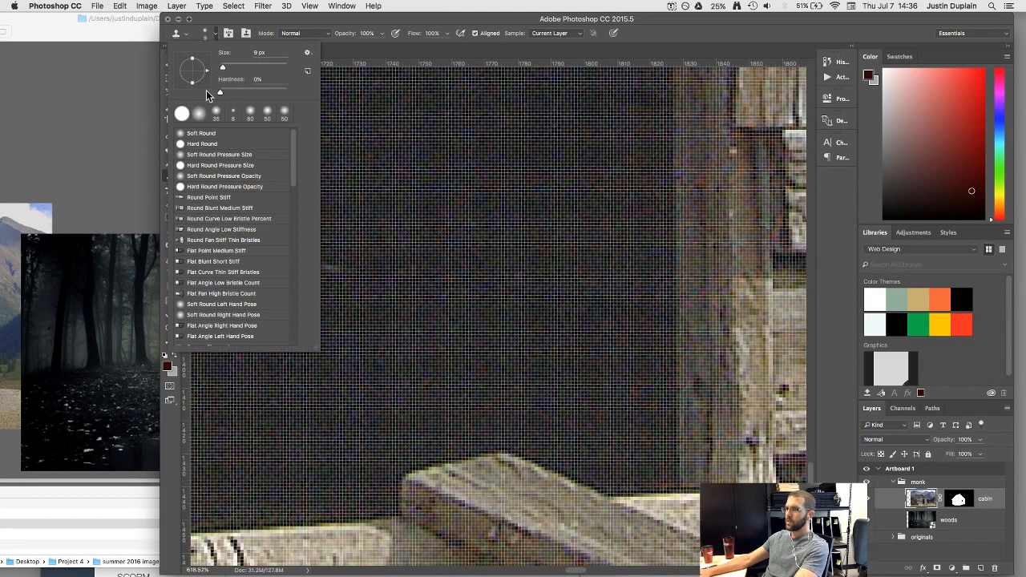
click(189, 147)
click(370, 316)
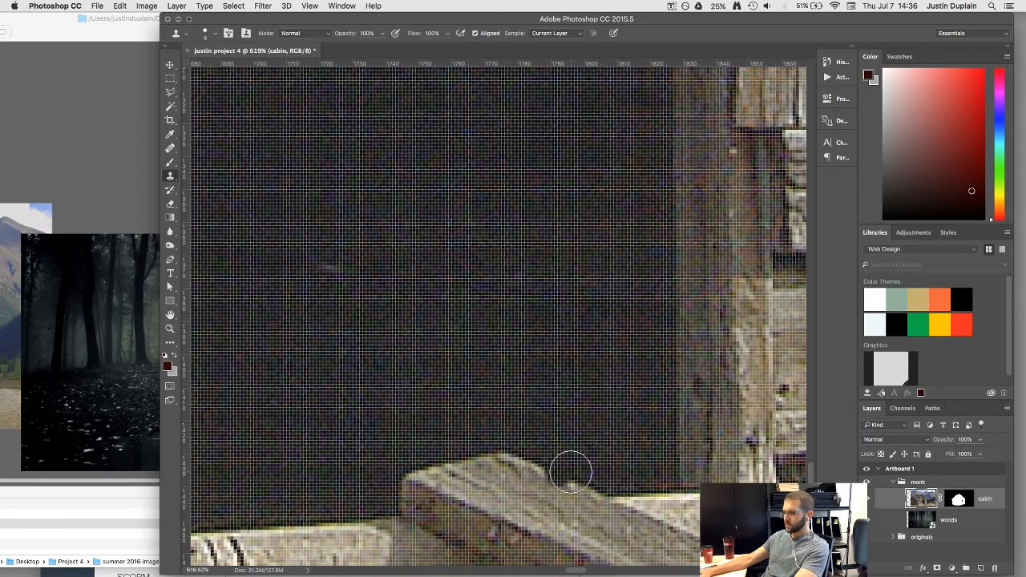
mouse_move(598, 477)
mouse_down()
mouse_move(393, 497)
mouse_move(443, 474)
mouse_move(551, 463)
mouse_move(468, 466)
mouse_move(529, 459)
mouse_move(610, 476)
mouse_move(363, 501)
mouse_move(618, 476)
mouse_move(365, 502)
mouse_up()
scroll(449, 410, down, 6)
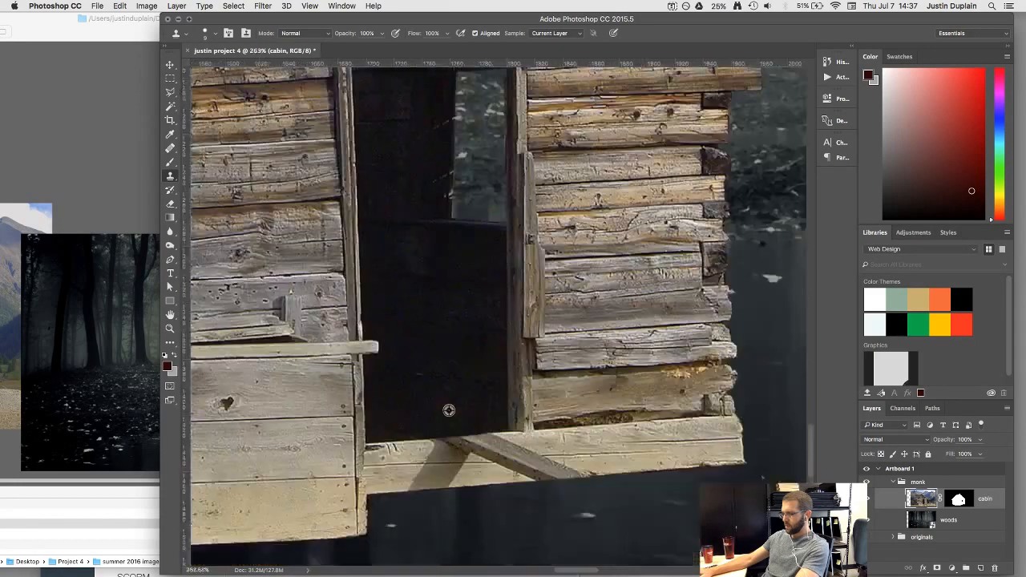
Step: Patch the loose plank and its shadow on the door sill with clean wood from the sill's right part, then deselect
scroll(447, 480, up, 3)
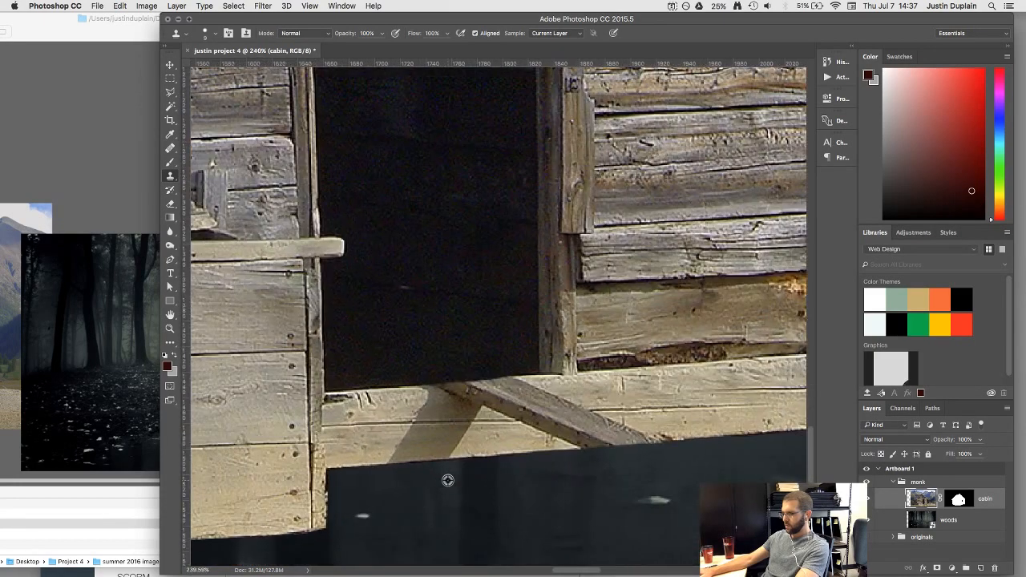
scroll(448, 480, down, 3)
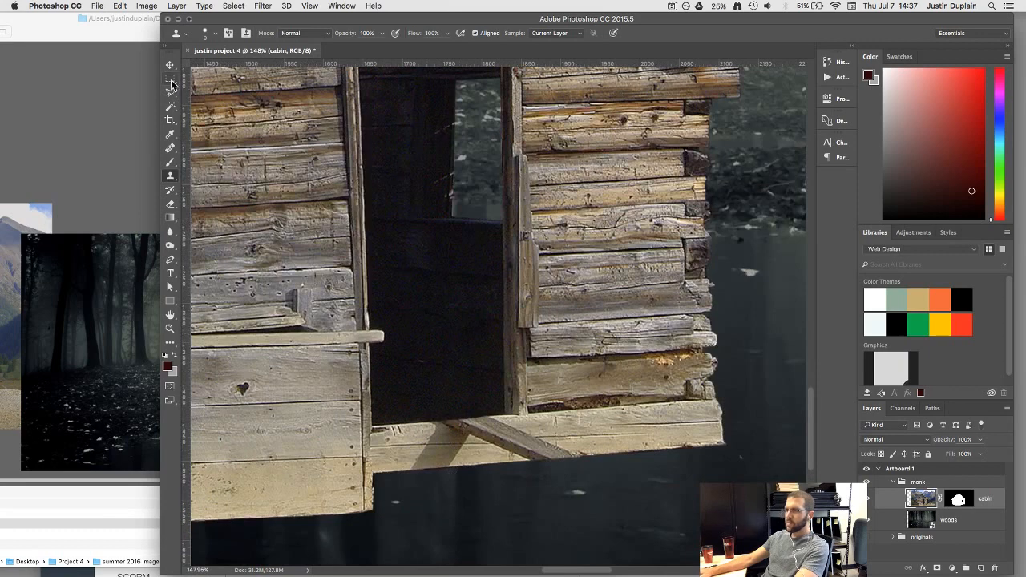
right_click(171, 151)
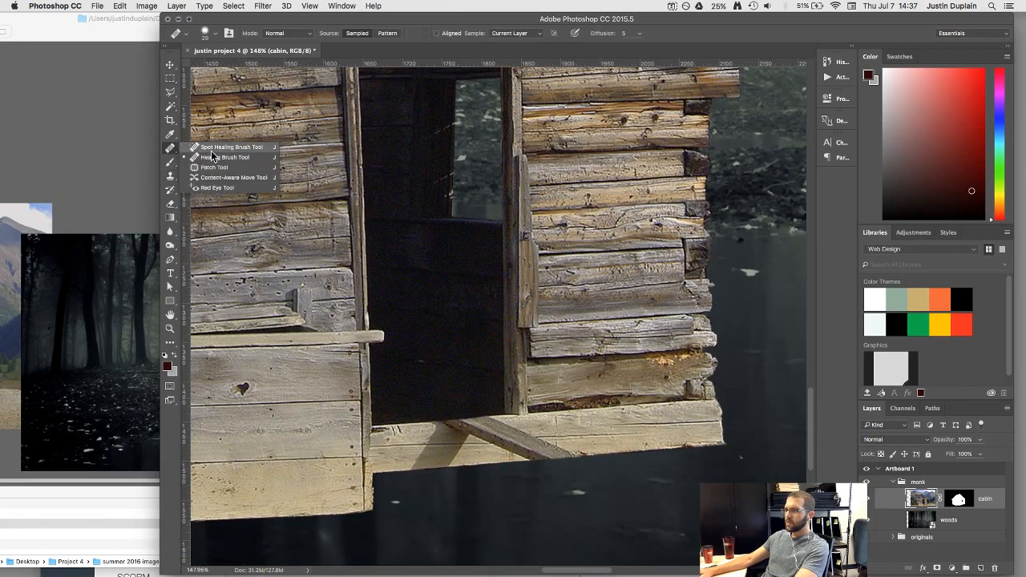
click(218, 170)
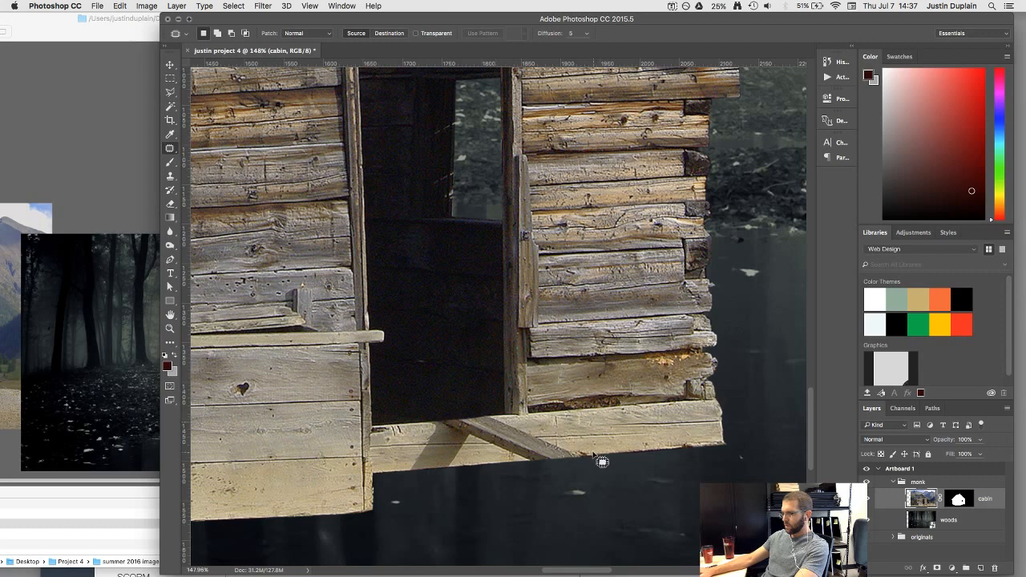
mouse_move(591, 458)
mouse_down()
mouse_move(508, 417)
mouse_move(442, 420)
mouse_move(423, 471)
mouse_up()
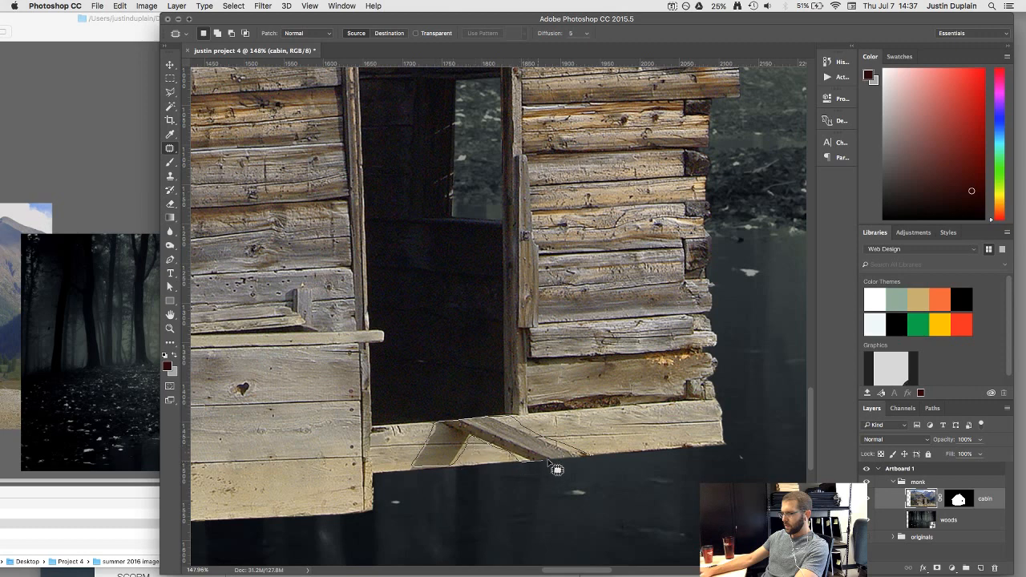
drag(590, 456, 590, 454)
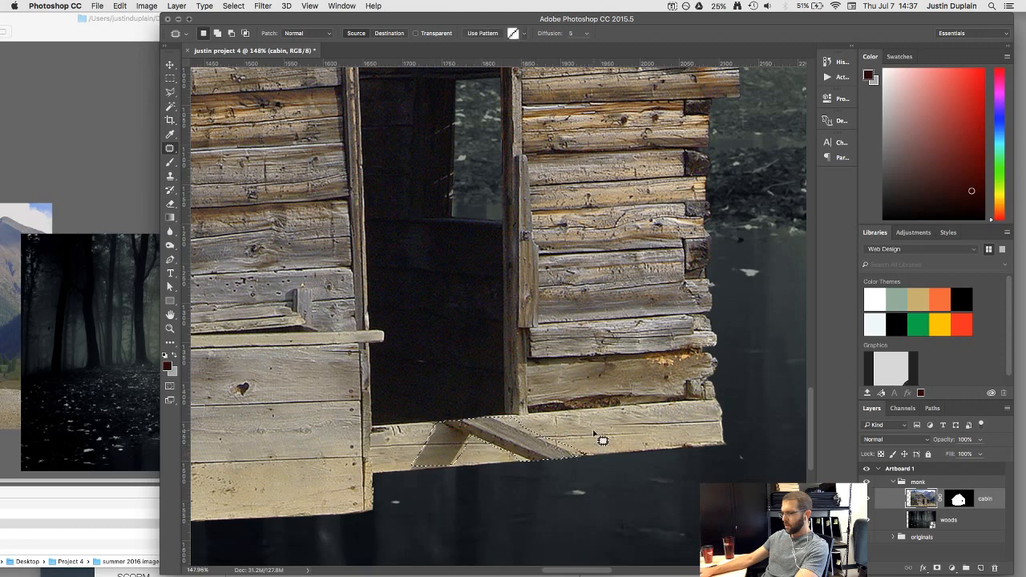
drag(515, 444, 648, 436)
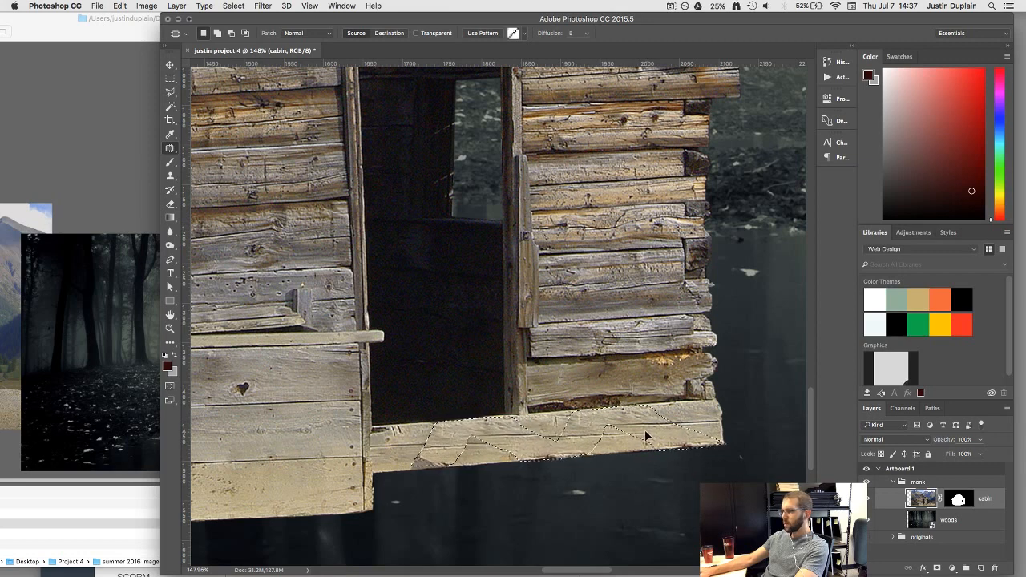
drag(645, 430, 645, 430)
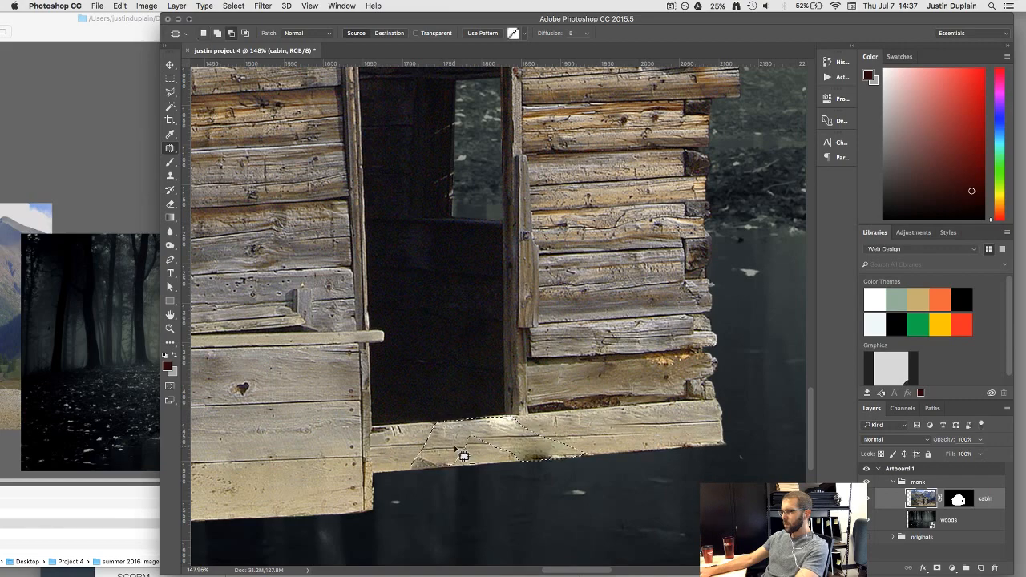
scroll(461, 455, up, 4)
scroll(463, 455, up, 2)
key(ctrl+d)
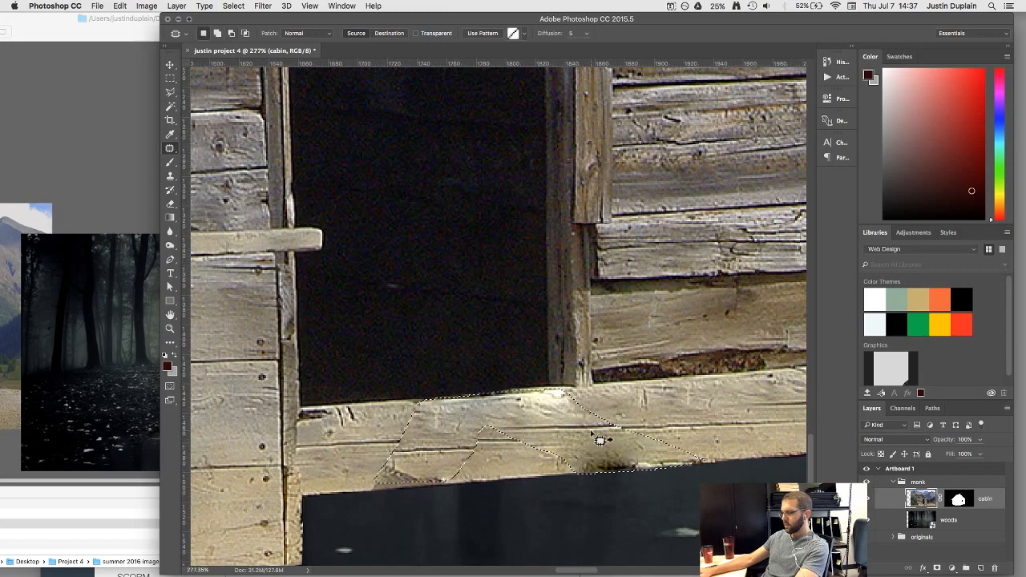
Step: Clone the horizontal crack and surrounding wood grain across the patched sill below the door post, using a 25 px Clone Stamp brush
scroll(406, 458, up, 2)
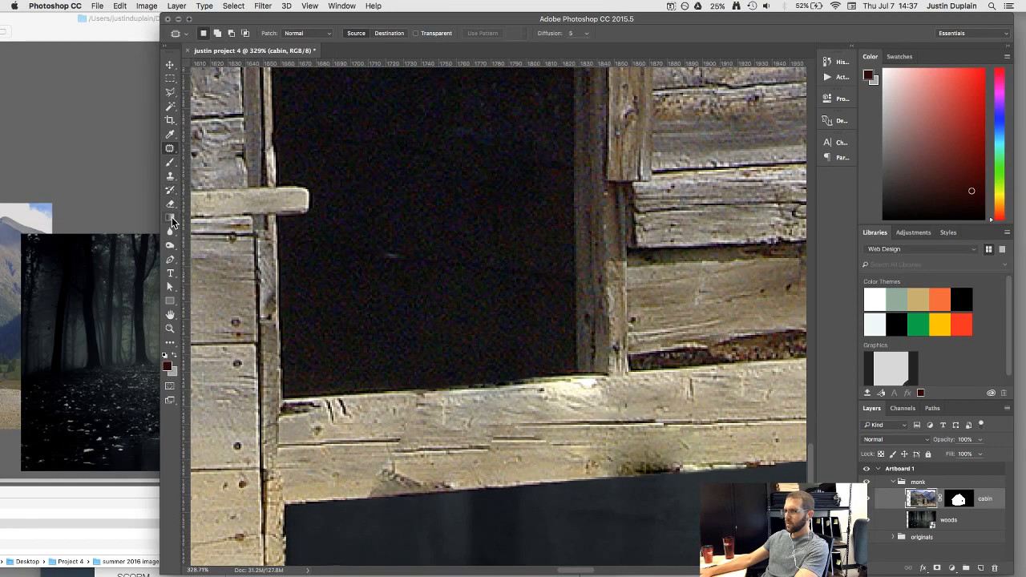
click(170, 177)
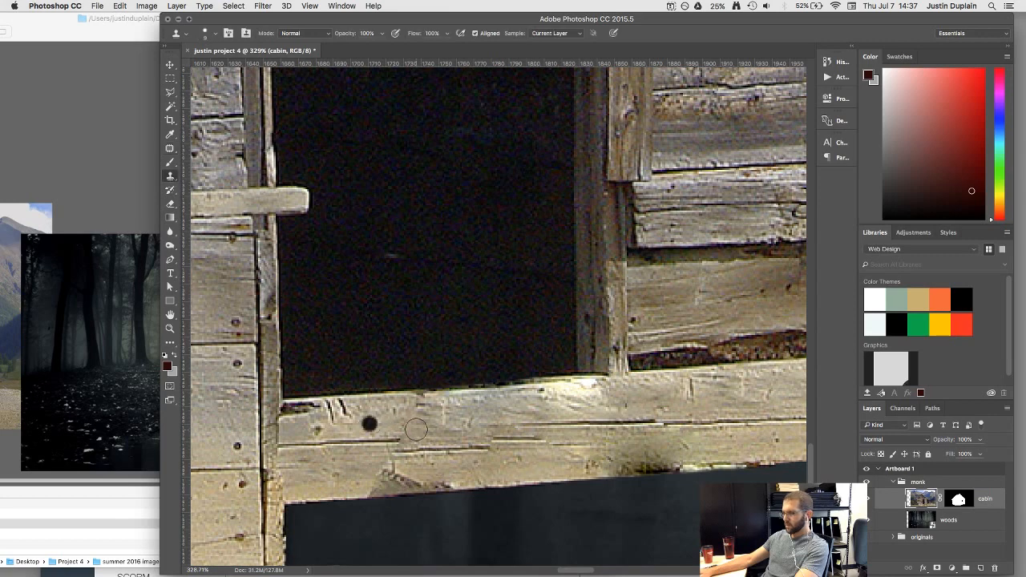
alt+click(571, 423)
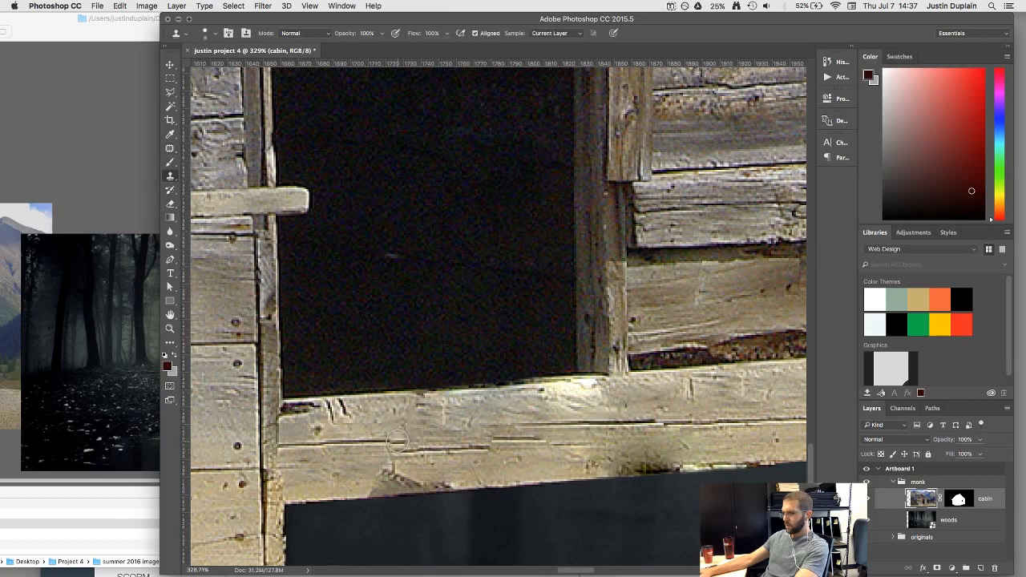
key(bracketright)
key(bracketright)
key(bracketright)
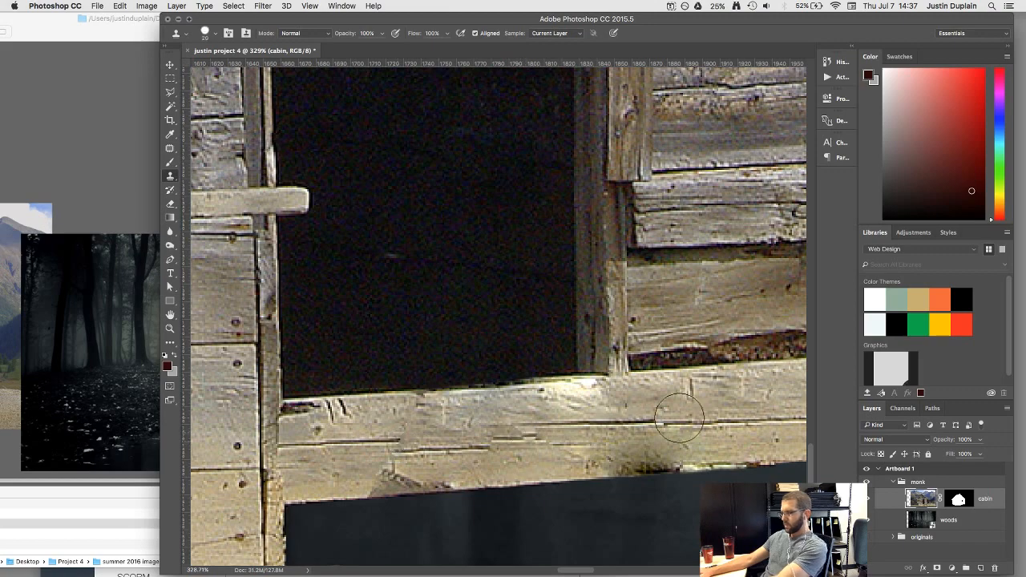
scroll(680, 419, down, 5)
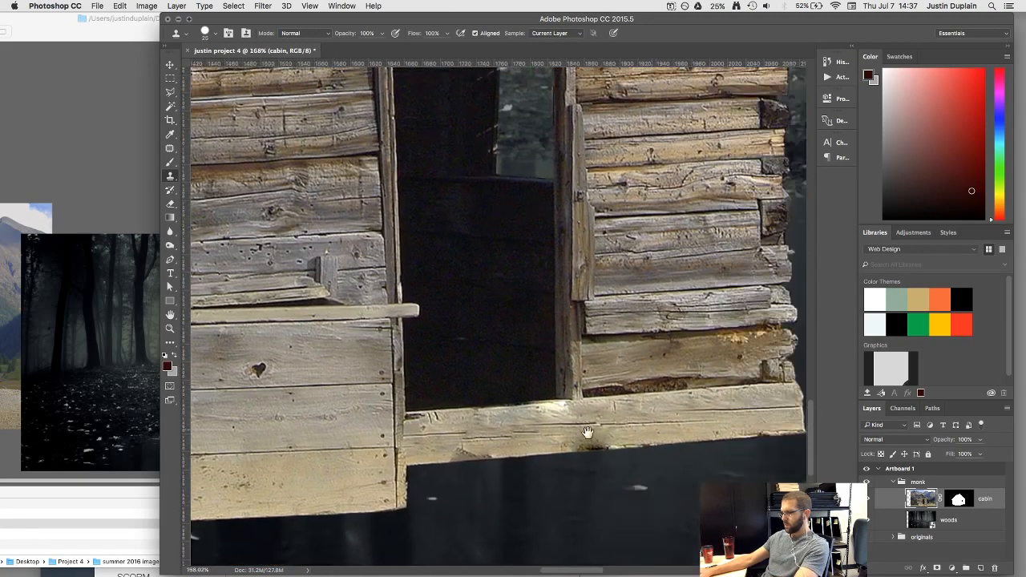
drag(588, 433, 440, 430)
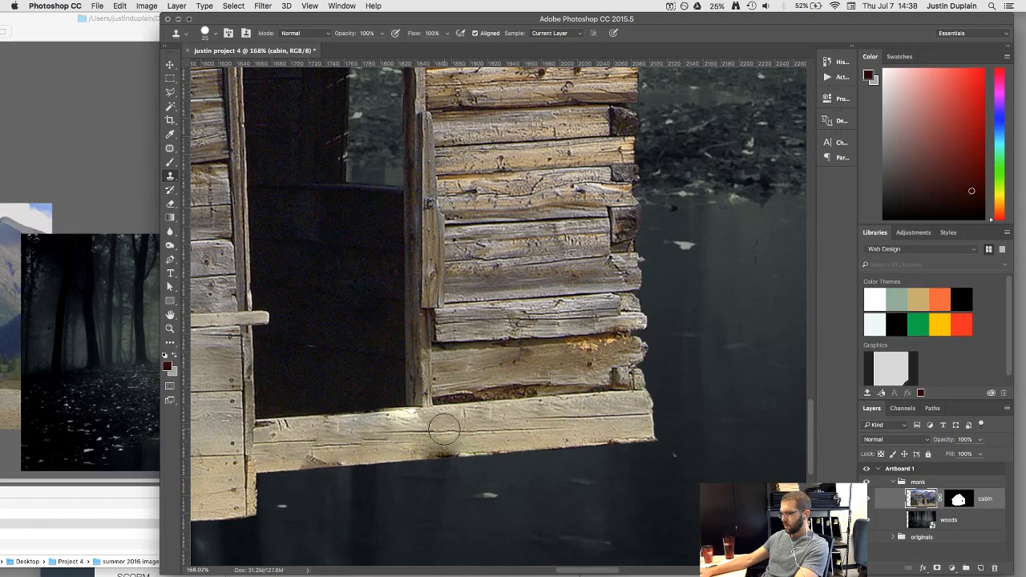
scroll(444, 429, up, 5)
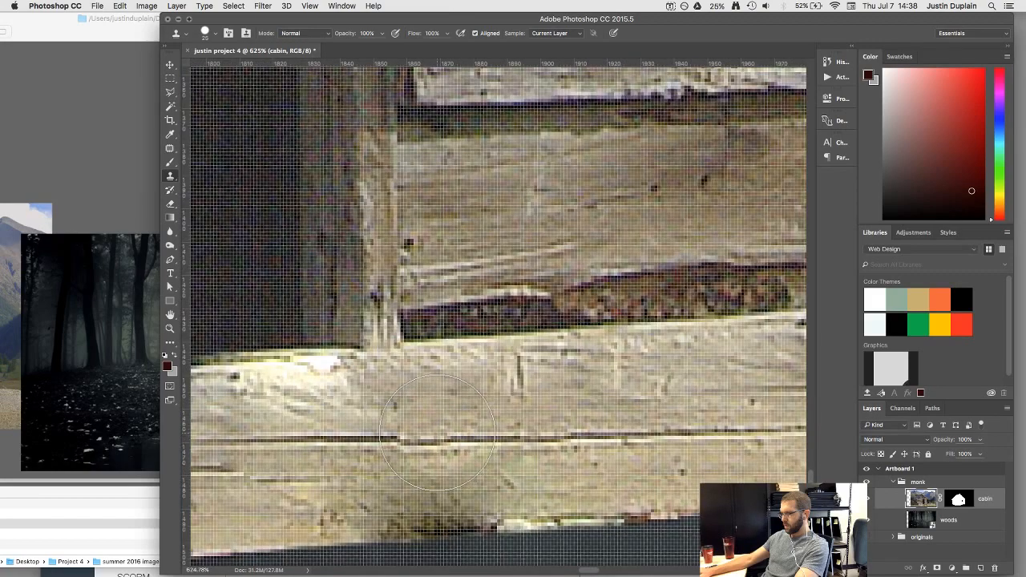
click(437, 431)
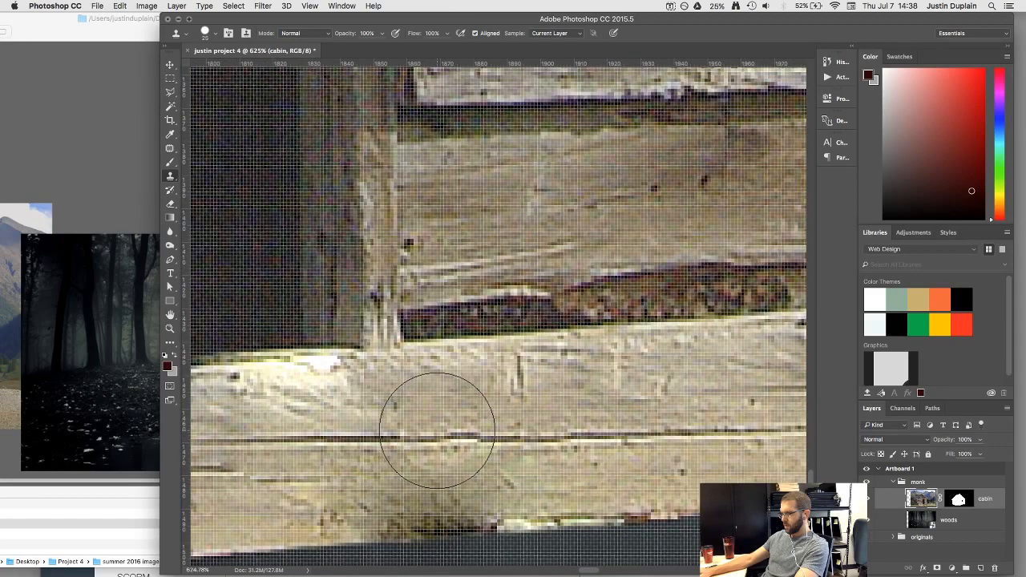
mouse_move(437, 431)
mouse_down()
mouse_move(460, 412)
mouse_move(564, 436)
mouse_up()
scroll(564, 436, down, 5)
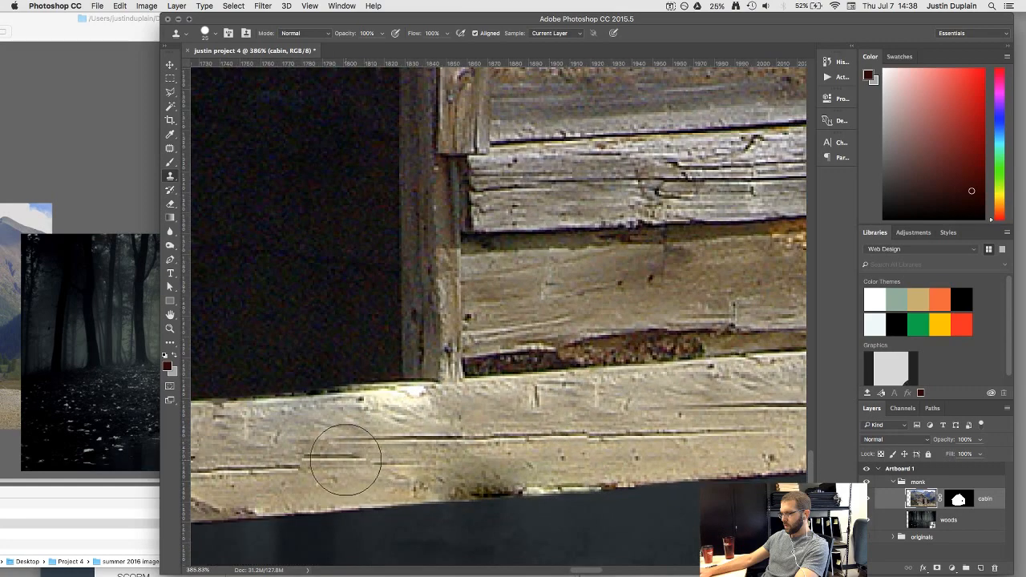
Step: Clone the crack line along the sill below the doorway to even out its breaks, then reduce the brush to 10 px
drag(332, 440, 483, 447)
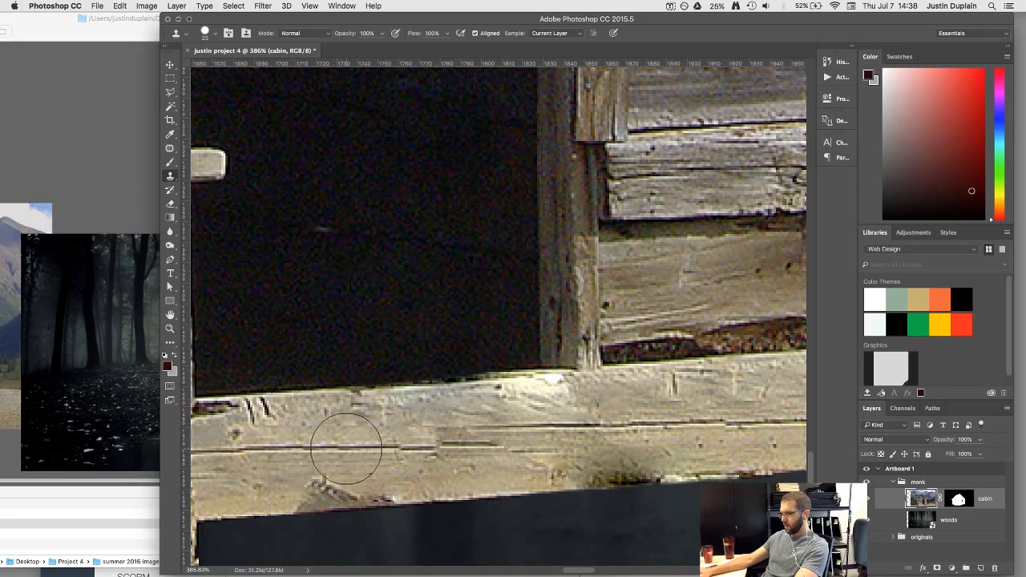
drag(346, 449, 477, 448)
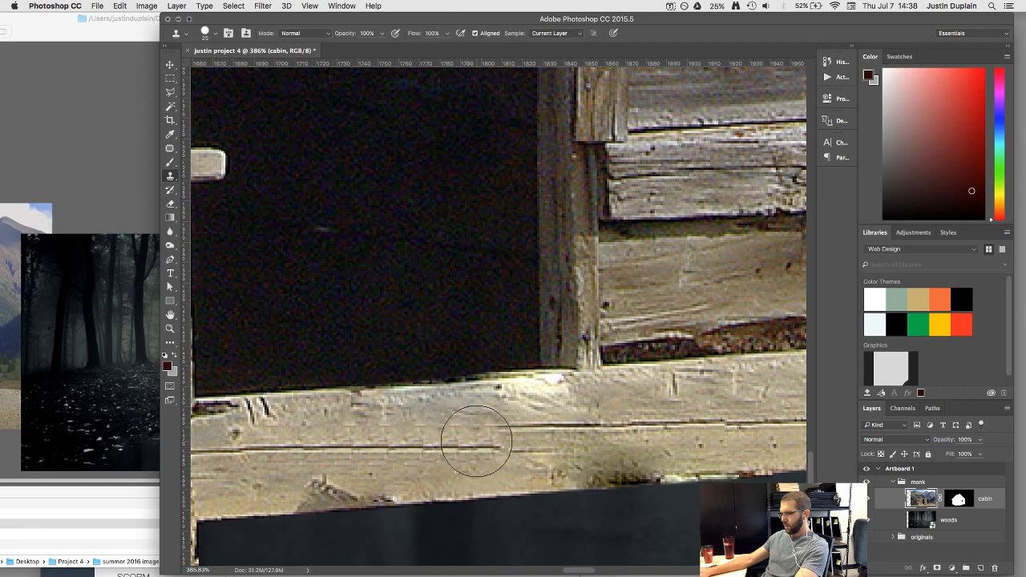
key(bracketleft)
key(bracketleft)
key(bracketleft)
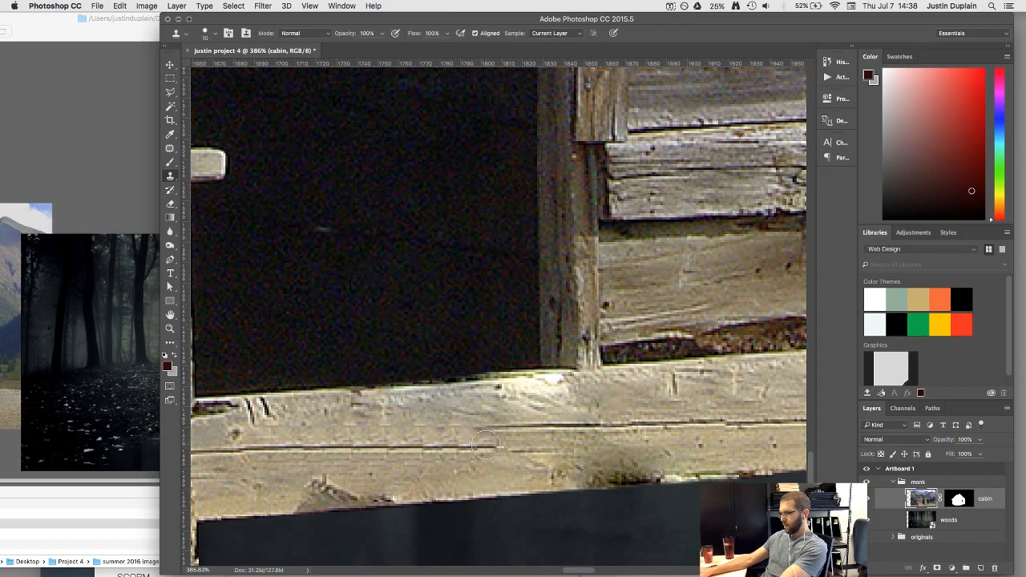
scroll(485, 433, down, 5)
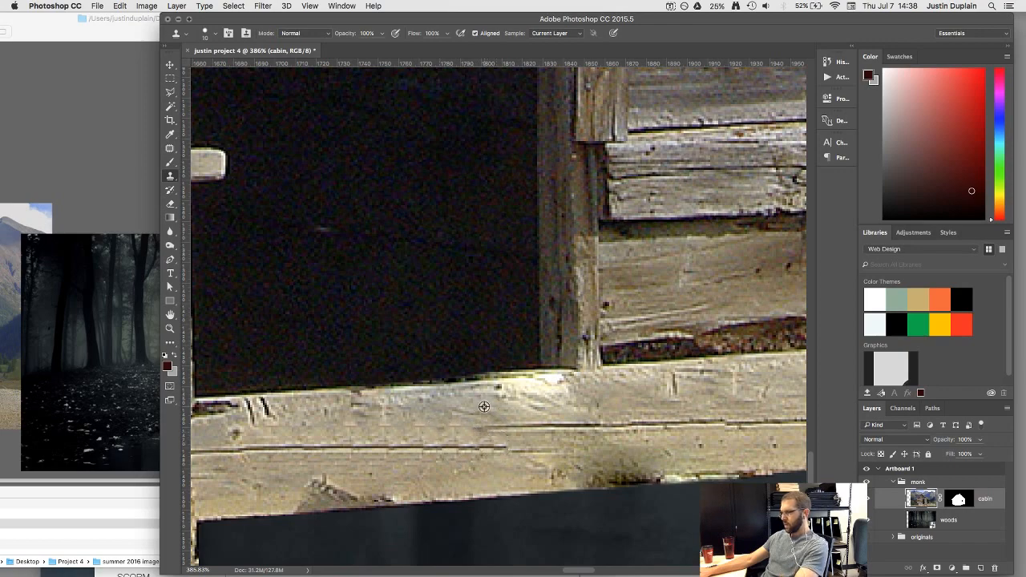
scroll(484, 406, down, 1)
Step: Patch a narrow strip just below the crack on the sill's left part with wood from its right part, then deselect
scroll(563, 429, up, 6)
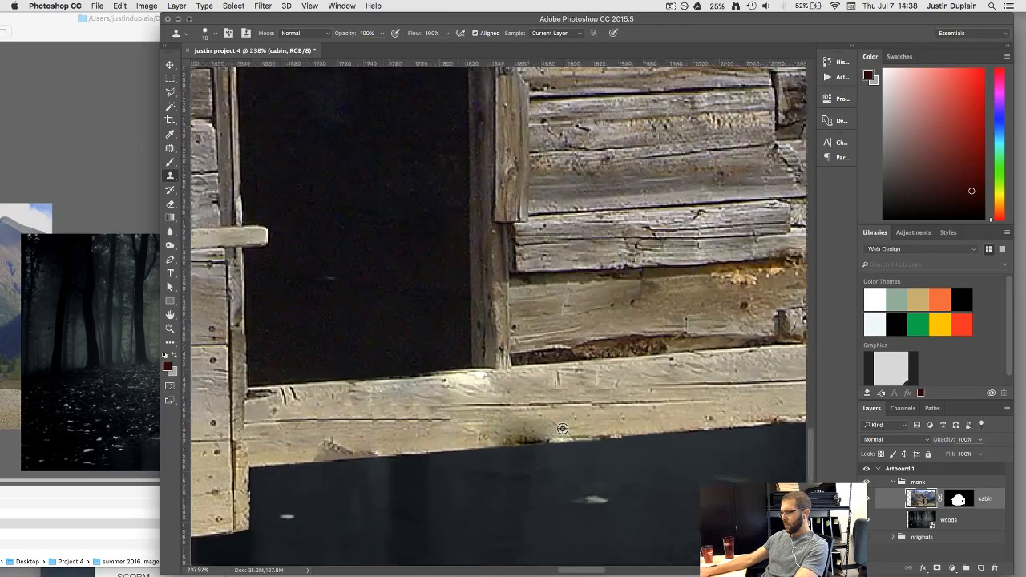
scroll(561, 427, down, 3)
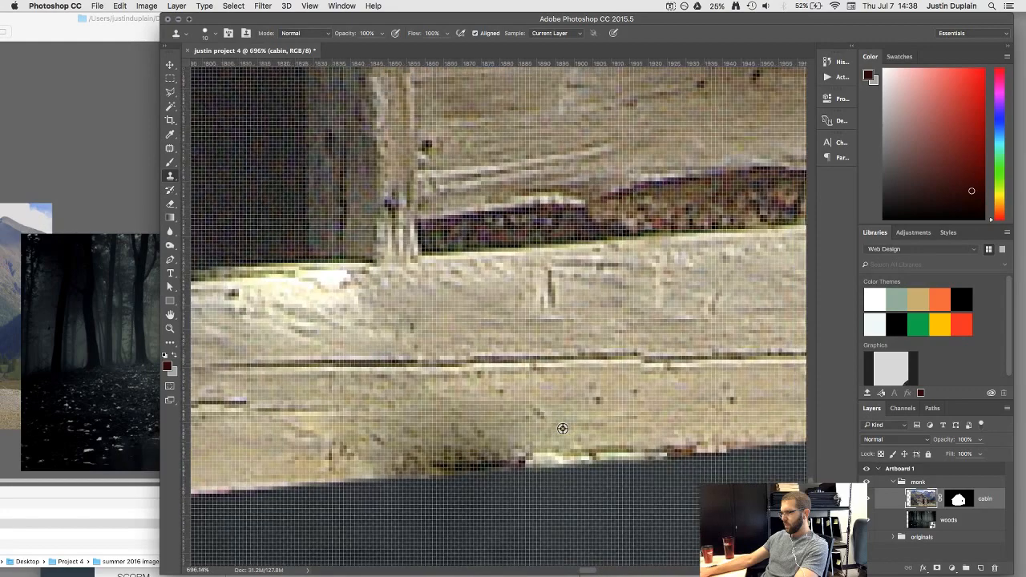
click(169, 150)
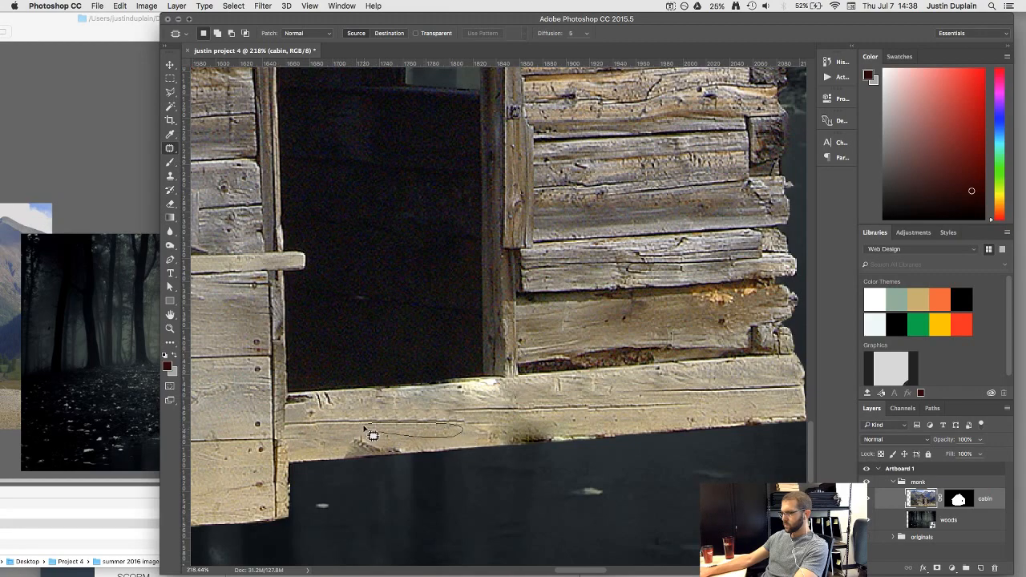
drag(364, 427, 630, 418)
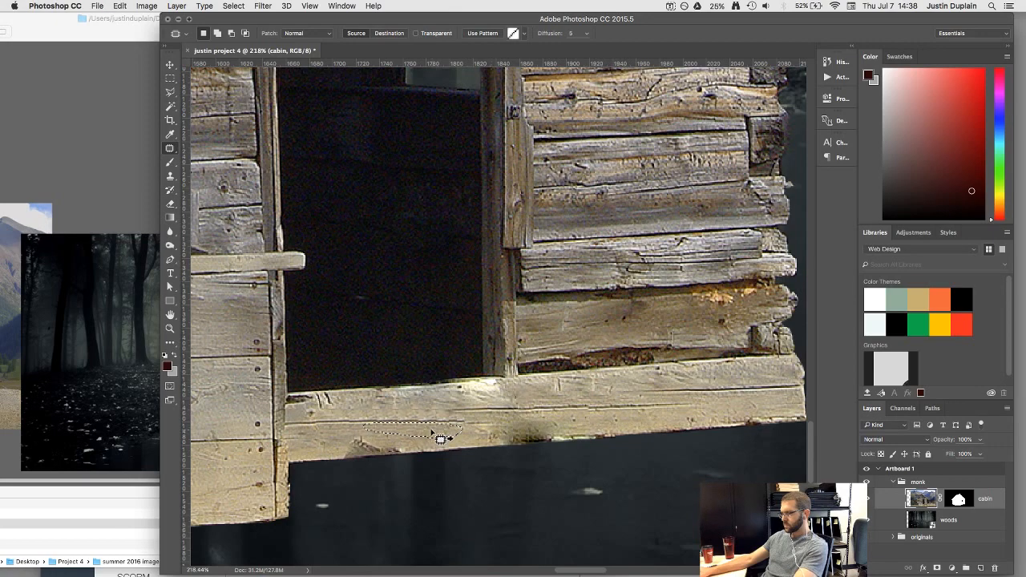
drag(439, 435, 654, 416)
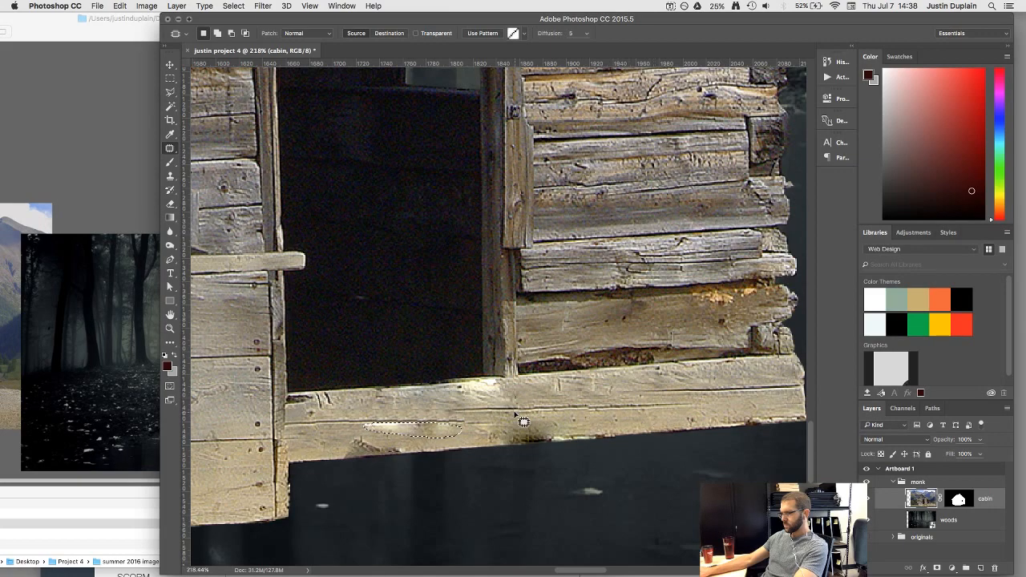
click(478, 415)
scroll(401, 447, up, 6)
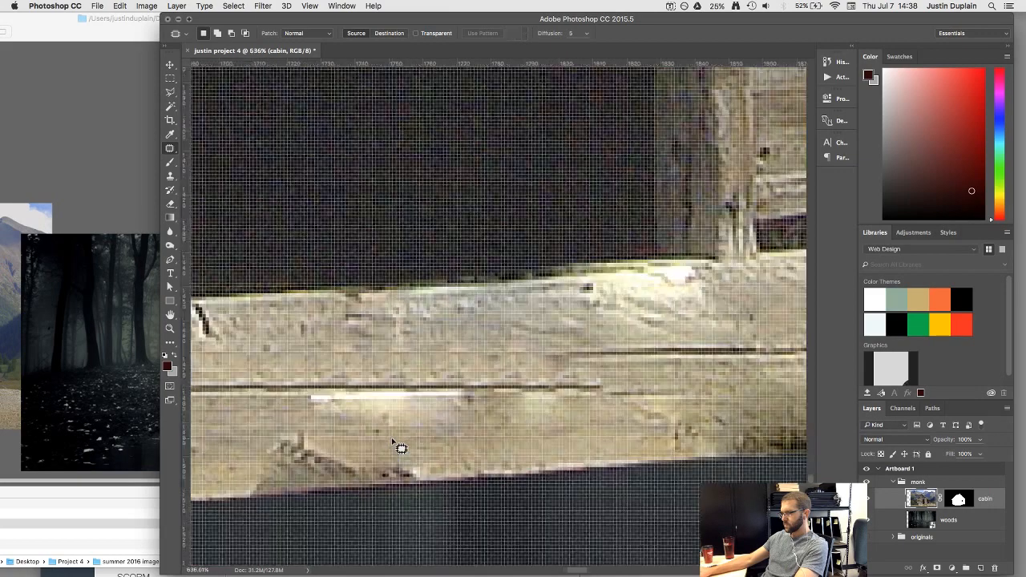
scroll(401, 448, down, 4)
scroll(401, 448, up, 1)
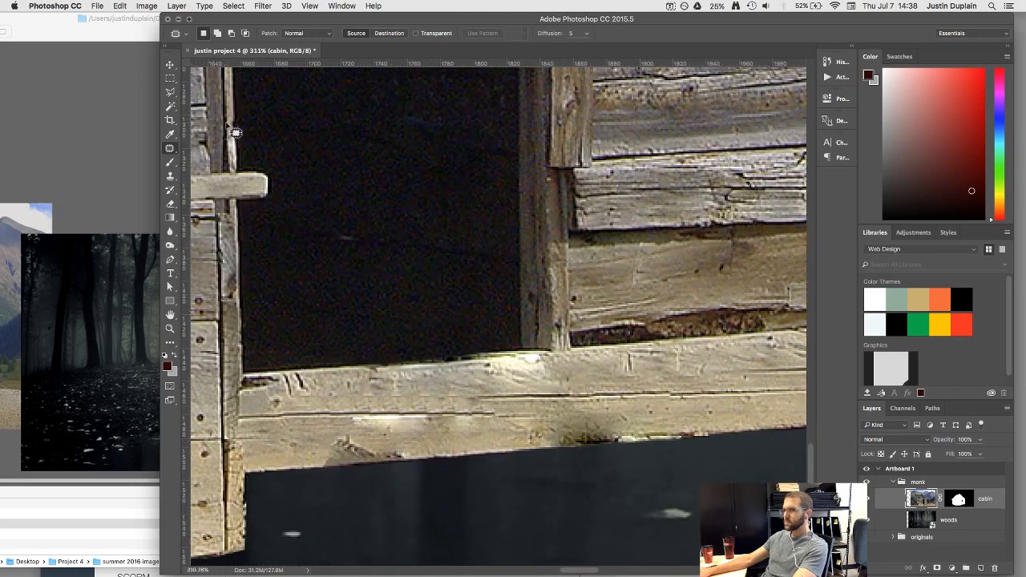
Step: Try to heal the dark knot along the lower edge of the sill's left part with the Healing Brush
right_click(169, 148)
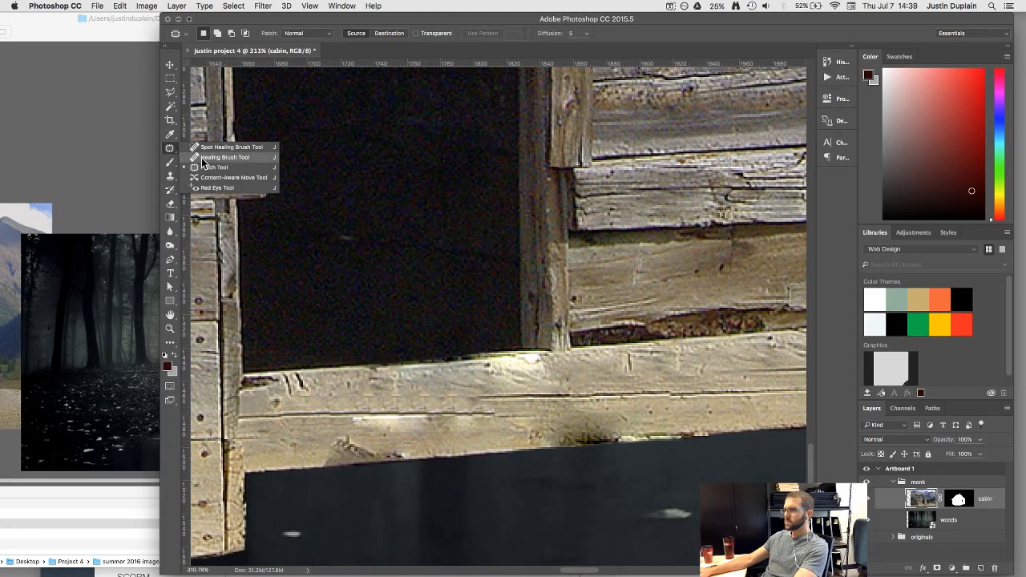
click(202, 157)
drag(337, 448, 391, 445)
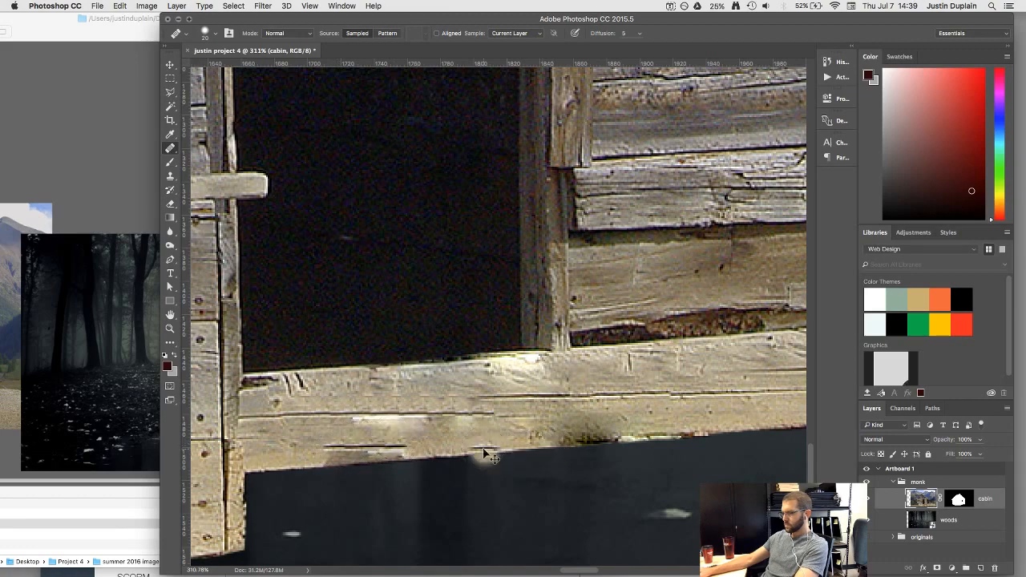
scroll(335, 441, up, 5)
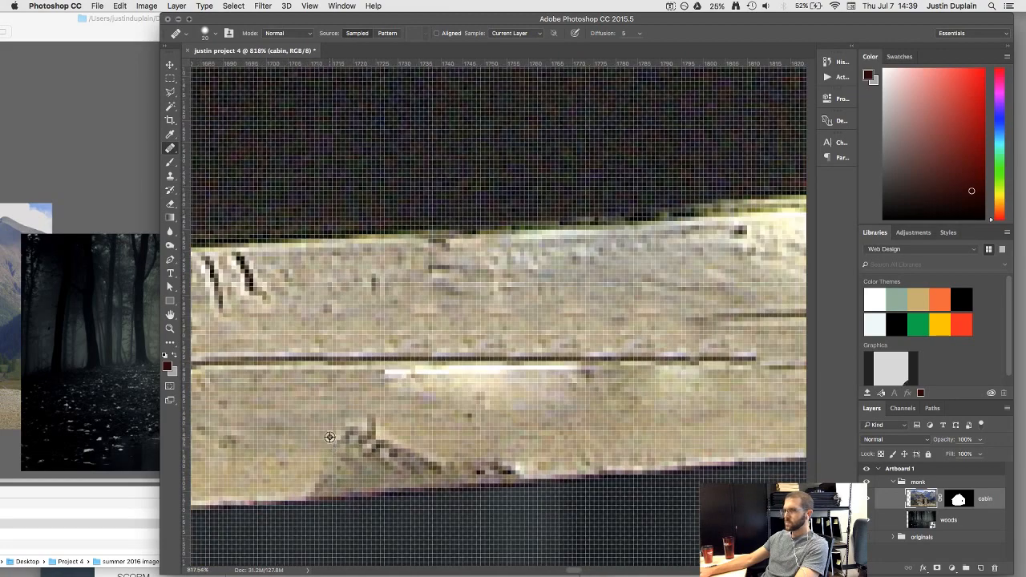
Step: Heal the dark knot and its shadow on the sill's left part using a smaller Healing Brush, sampling clean wood from beside it
click(171, 148)
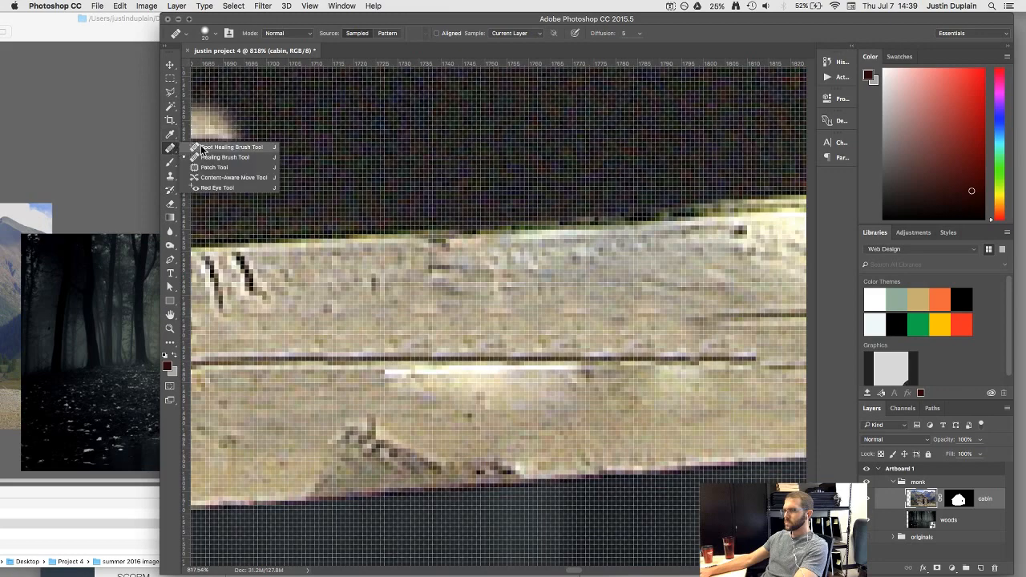
click(204, 160)
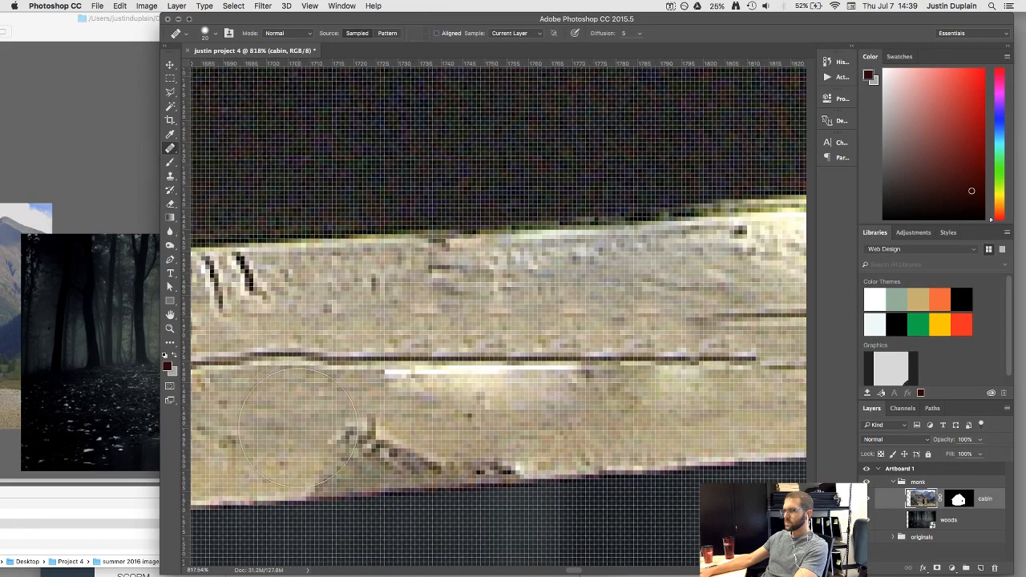
scroll(313, 426, down, 1)
scroll(313, 425, down, 2)
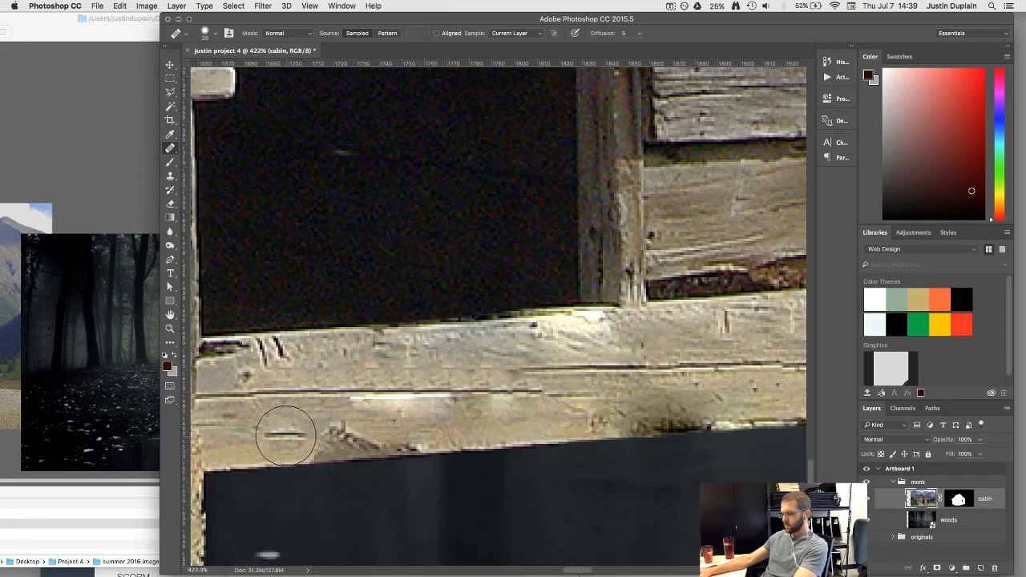
key(bracketleft)
key(bracketleft)
key(bracketleft)
key(bracketleft)
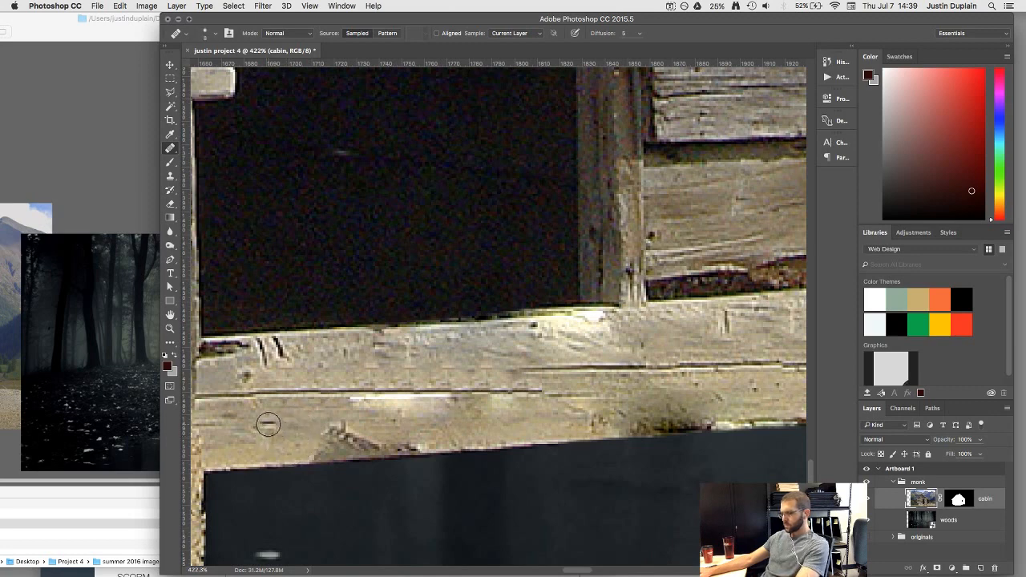
alt+click(268, 422)
mouse_move(323, 434)
mouse_down()
mouse_move(361, 436)
mouse_move(344, 428)
mouse_up()
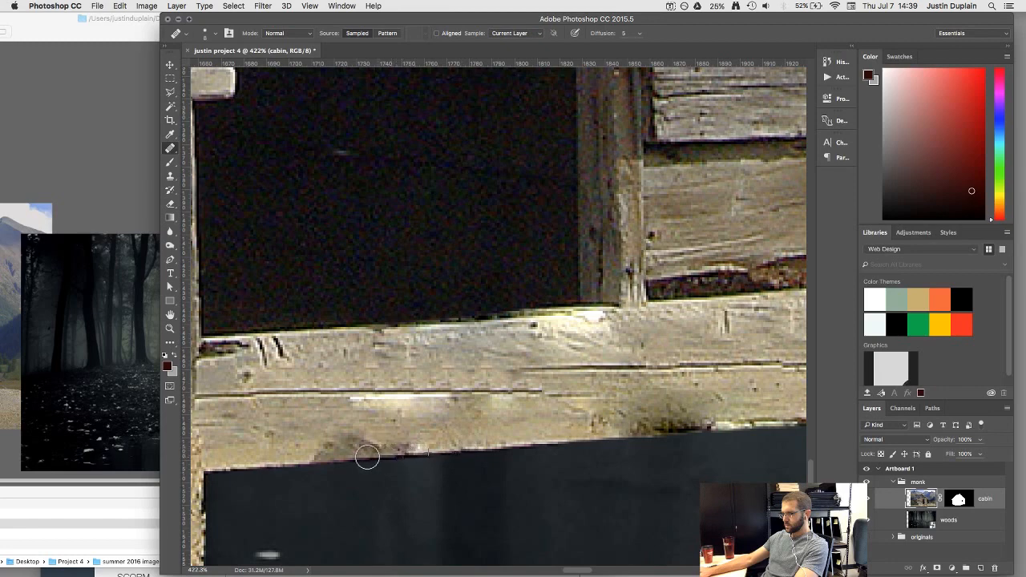
mouse_move(367, 457)
mouse_down()
mouse_move(319, 457)
mouse_move(365, 438)
mouse_move(417, 441)
mouse_move(329, 441)
mouse_move(394, 414)
mouse_move(322, 422)
mouse_move(339, 449)
mouse_up()
alt+click(341, 435)
click(394, 414)
alt+click(324, 421)
Step: Heal the dark stain on the sill below the right door post with a 20 px brush sampling wood farther right, then reduce it to 15 px
scroll(497, 437, right, 8)
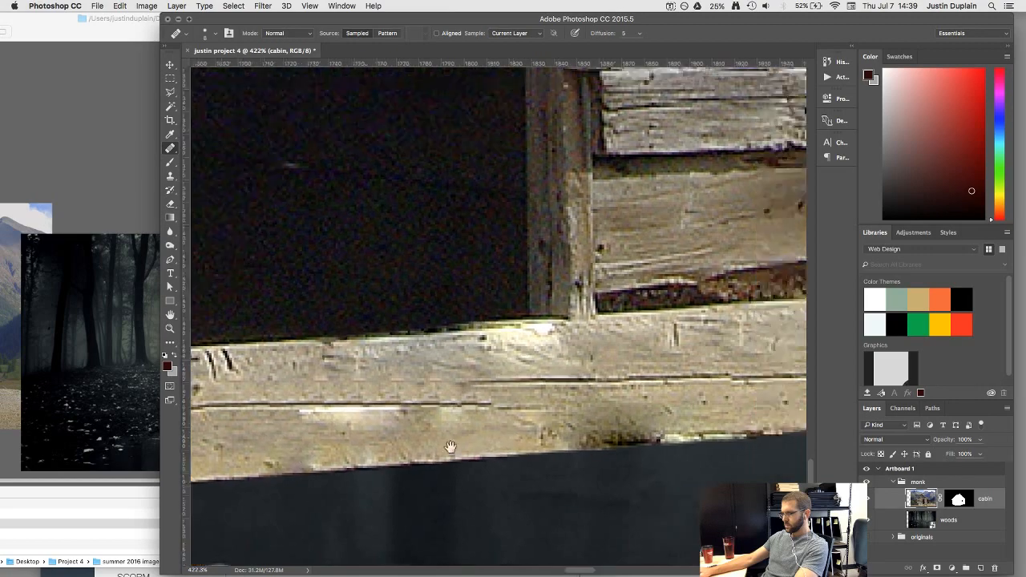
scroll(350, 468, down, 10)
drag(324, 472, 414, 464)
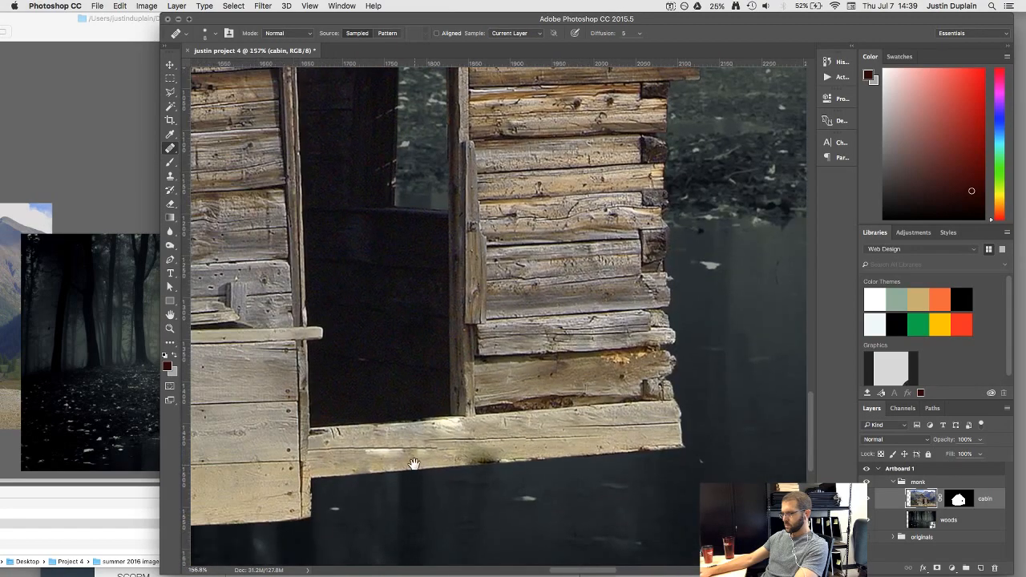
key(bracketright)
key(bracketright)
key(bracketright)
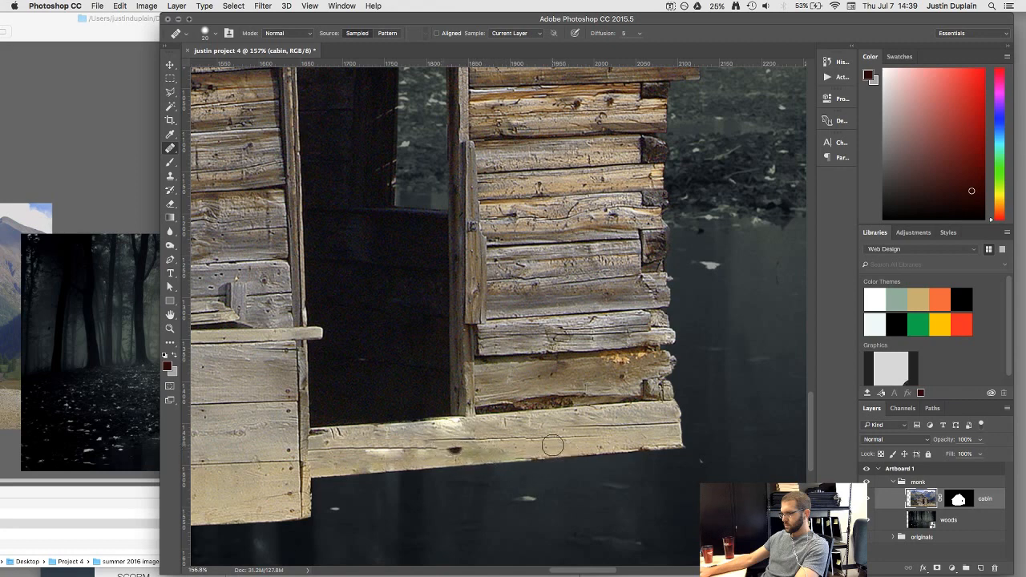
alt+click(558, 448)
key([)
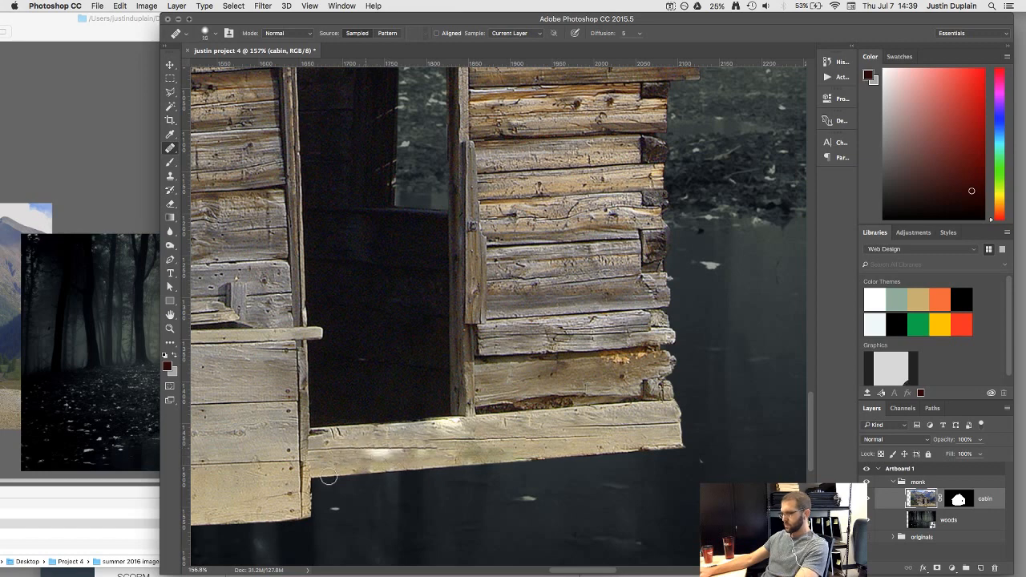
Step: Heal the bright patches below the crack on the sill's left part with a 25 px brush, then clean up the remains at 10 px
key(bracketright)
key(bracketright)
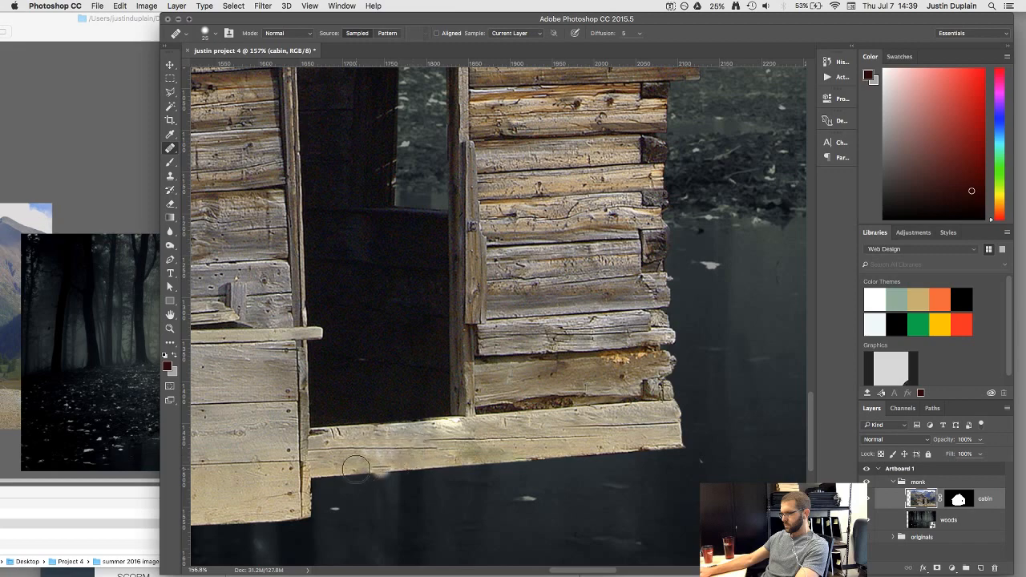
scroll(350, 466, up, 5)
scroll(350, 466, up, 1)
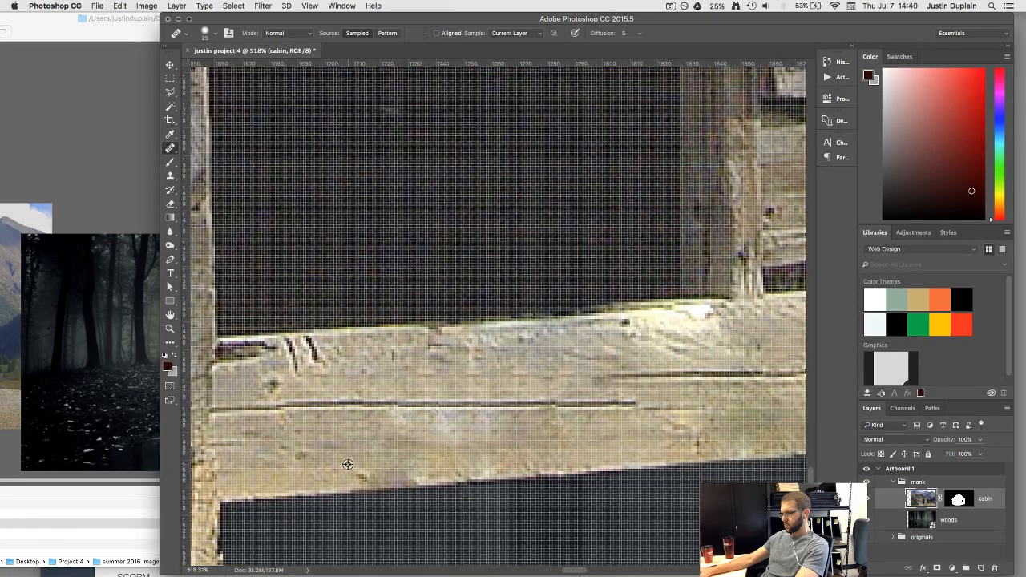
key(bracketleft)
key(bracketleft)
key(bracketleft)
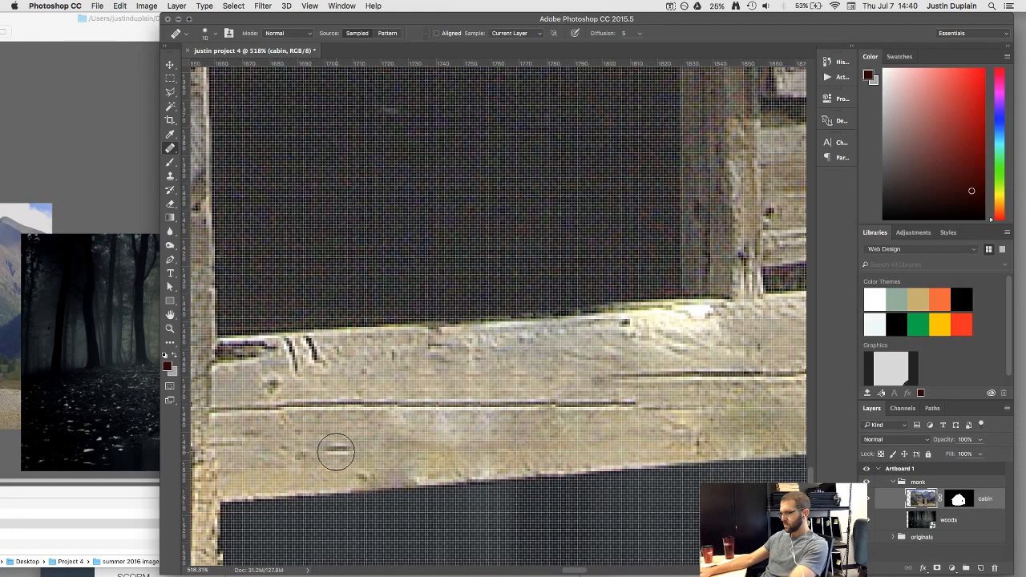
alt+click(336, 412)
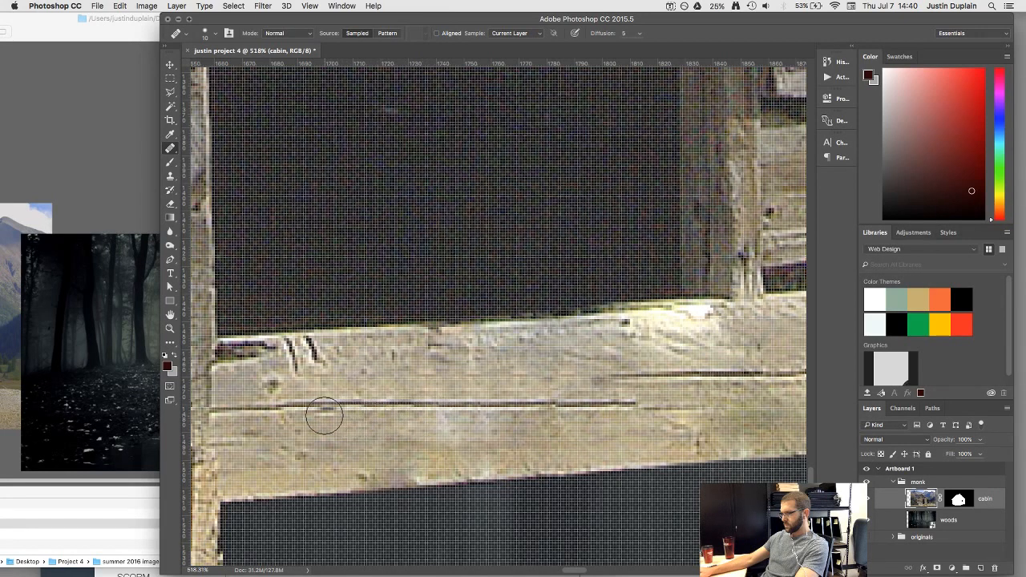
alt+click(311, 409)
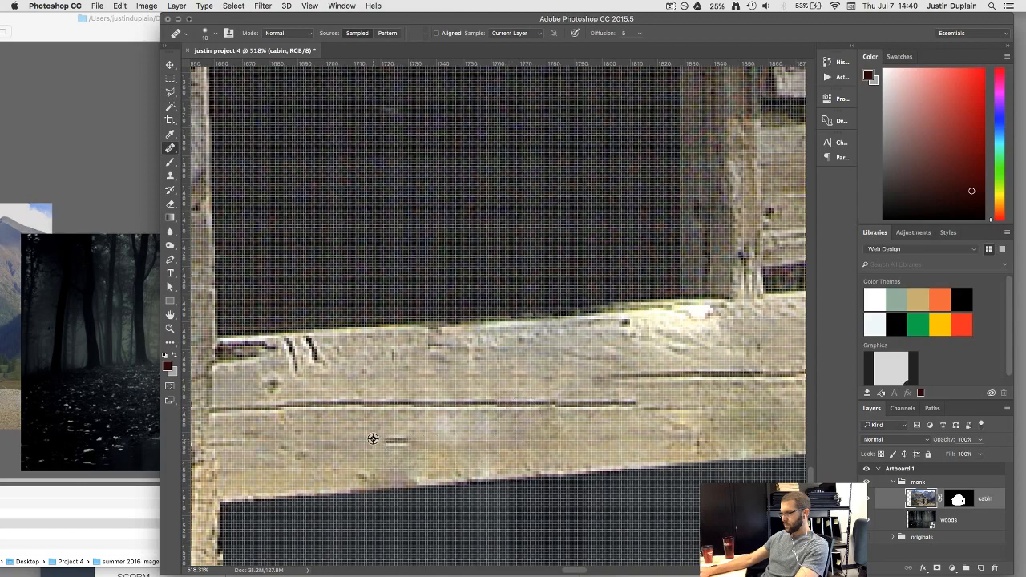
alt+click(374, 439)
drag(429, 430, 466, 430)
Step: Try to scale the cabin layer down to about 53% with Free Transform
alt+scroll(430, 476, down, 6)
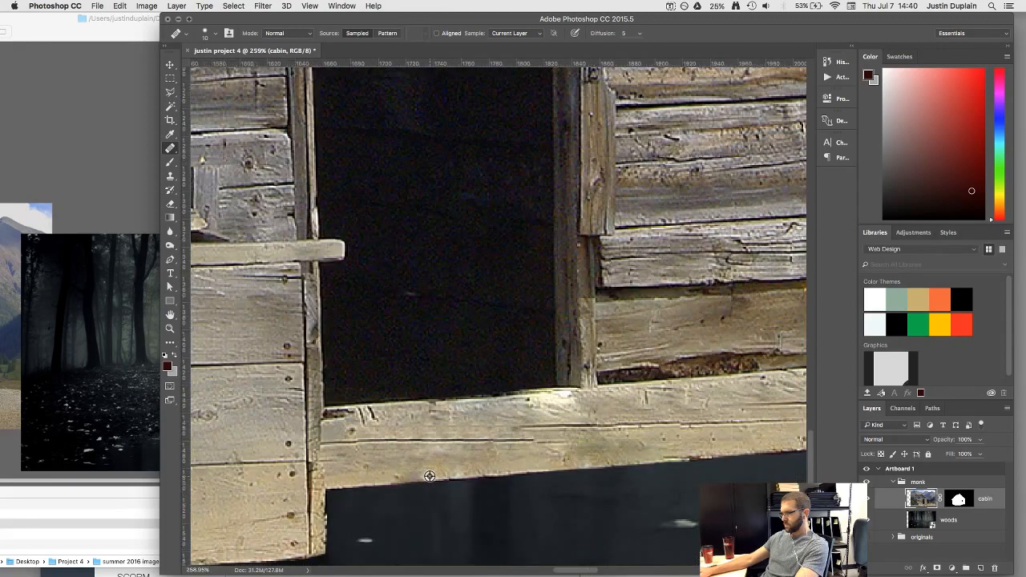
alt+scroll(758, 477, down, 4)
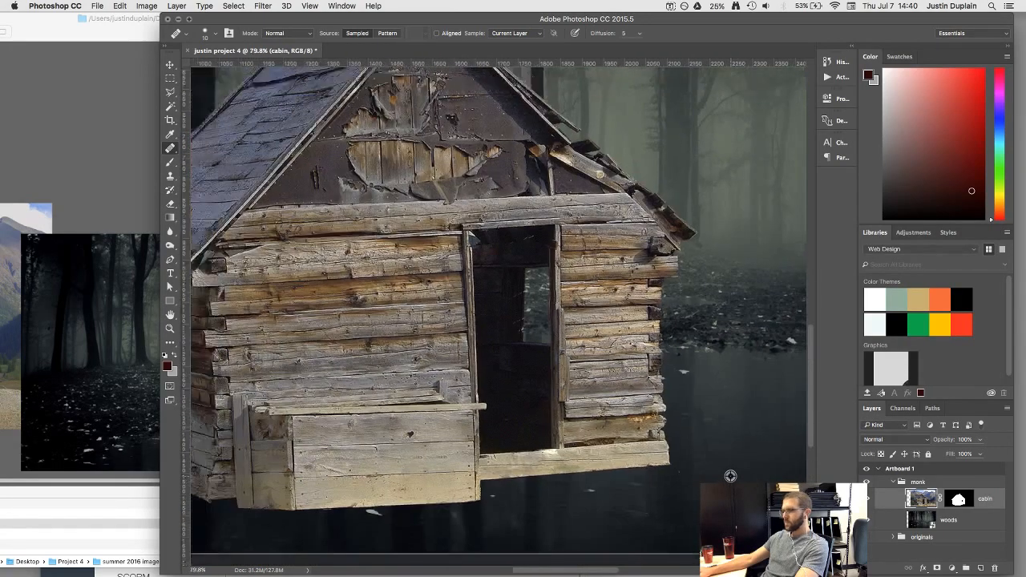
alt+scroll(566, 409, down, 2)
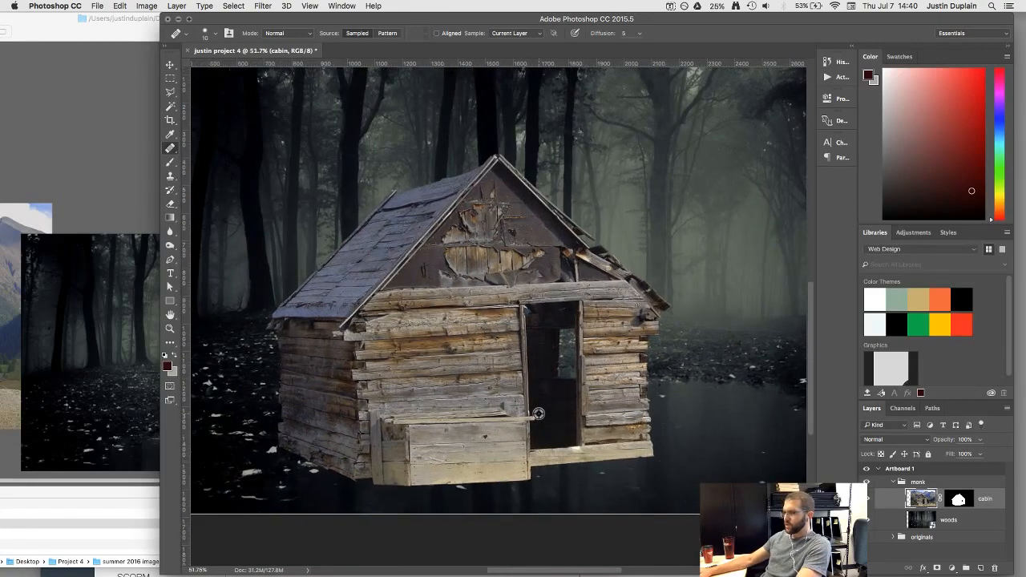
key(ctrl+t)
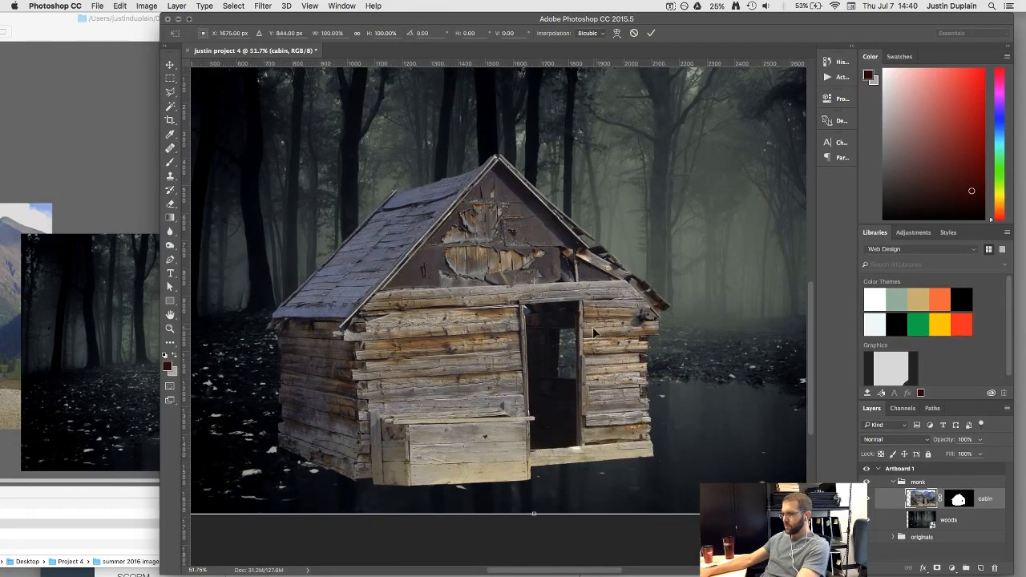
alt+scroll(567, 332, down, 1)
alt+scroll(568, 333, down, 3)
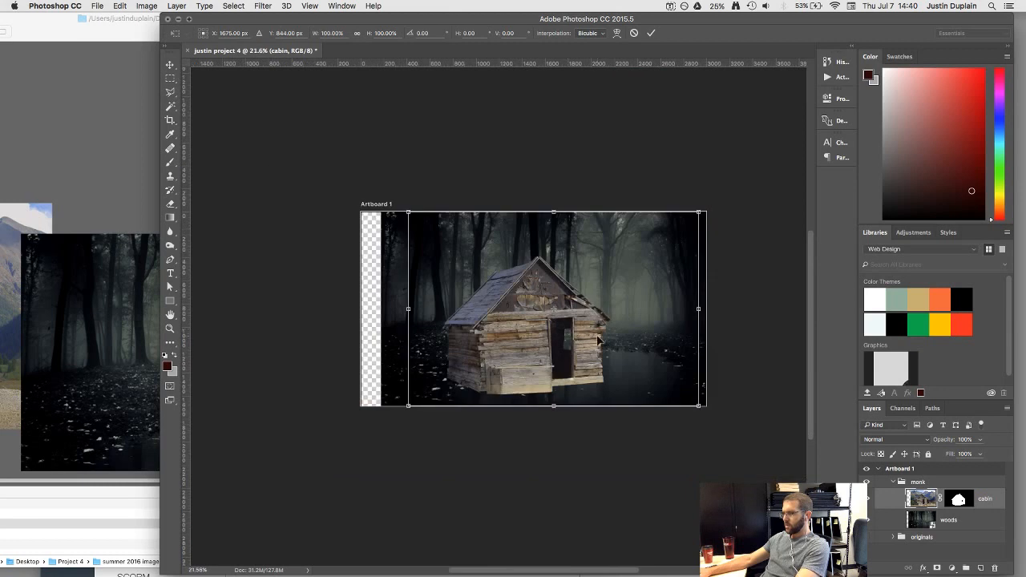
drag(699, 406, 571, 317)
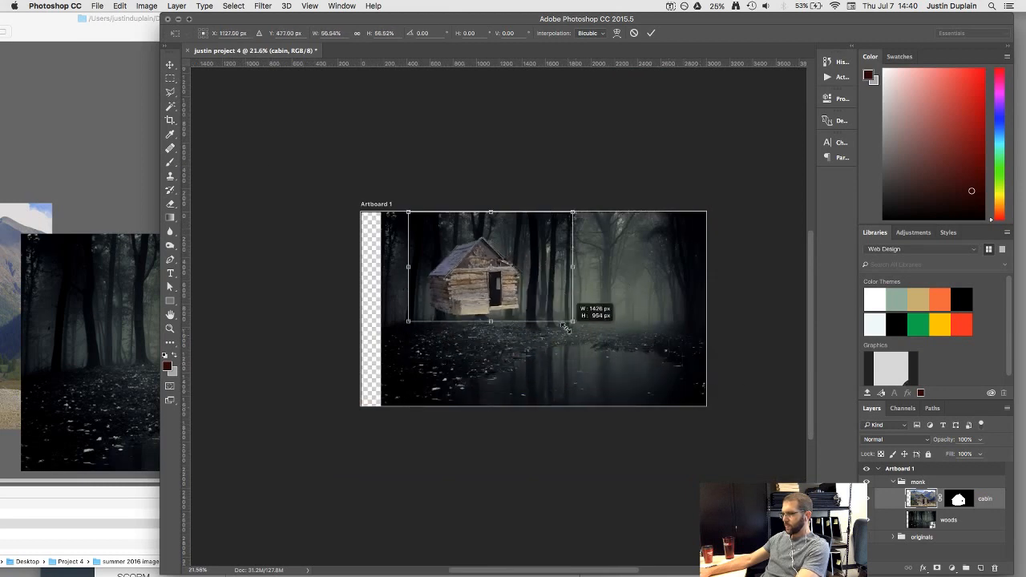
mouse_move(480, 285)
mouse_down()
mouse_move(579, 353)
mouse_move(476, 285)
mouse_up()
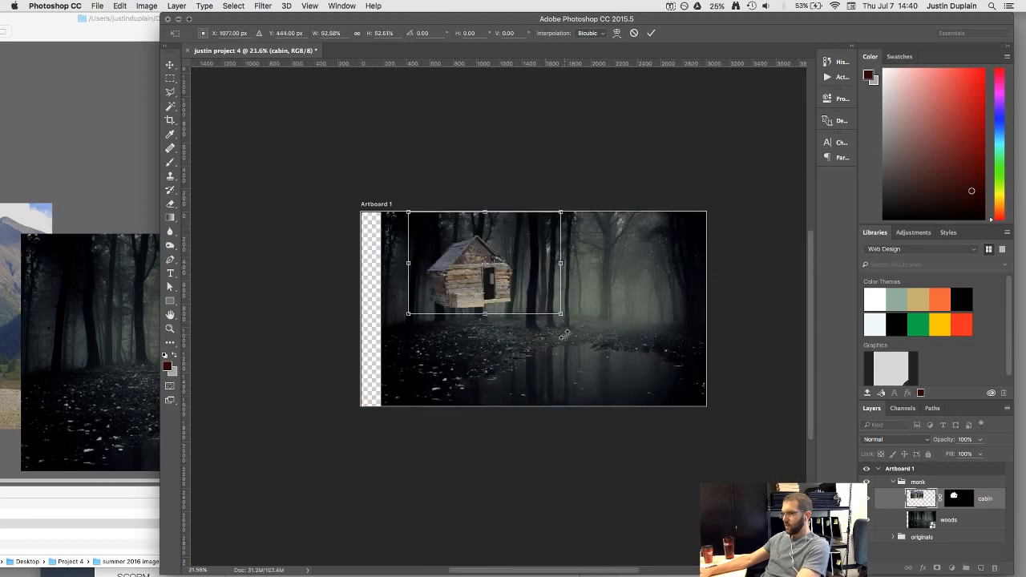
key(super+z)
key(Escape)
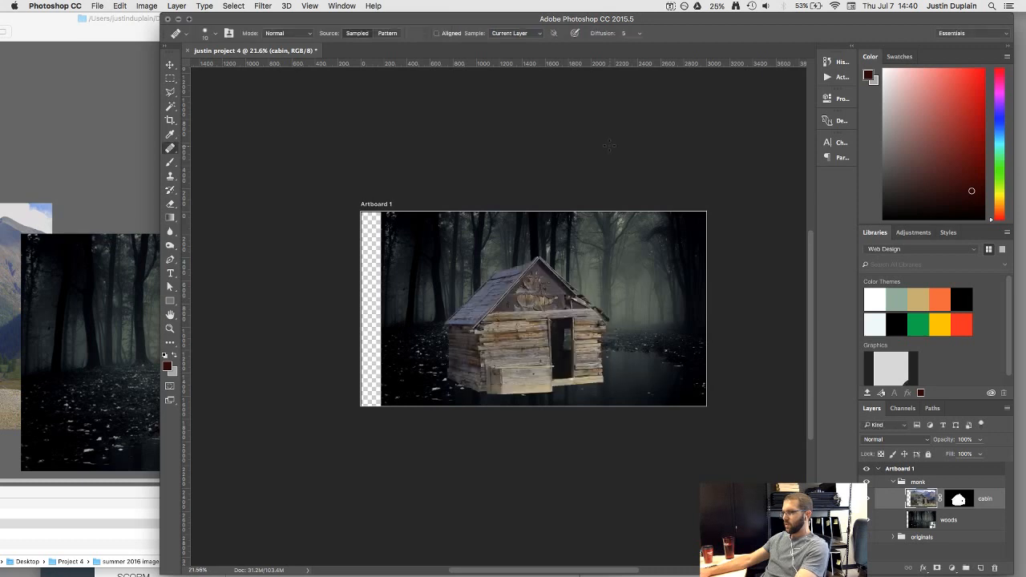
Step: Rename the monk group as "cabin and background" and duplicate the cabin layer inside it
double_click(917, 482)
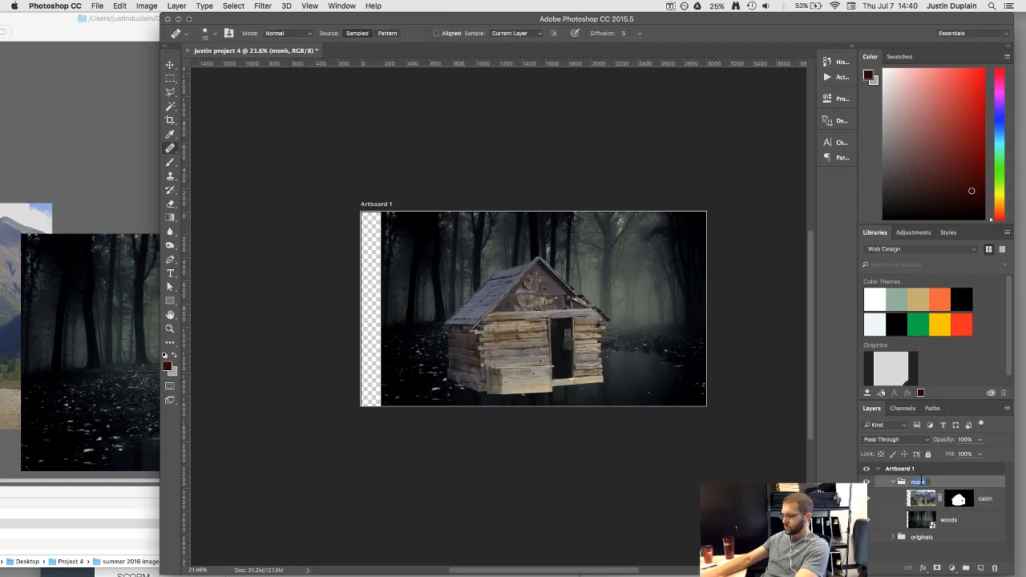
text(cabin and background)
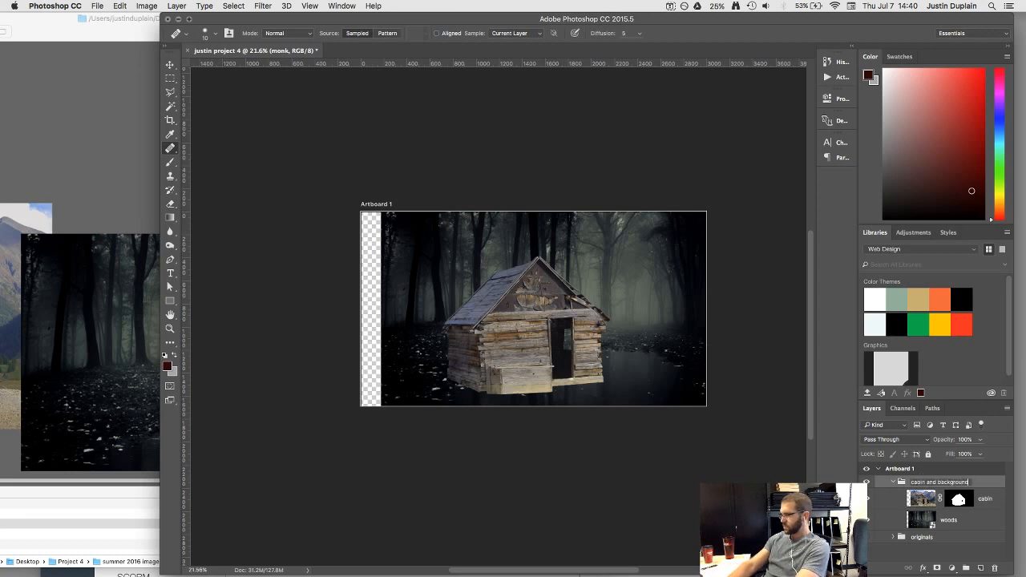
key(Return)
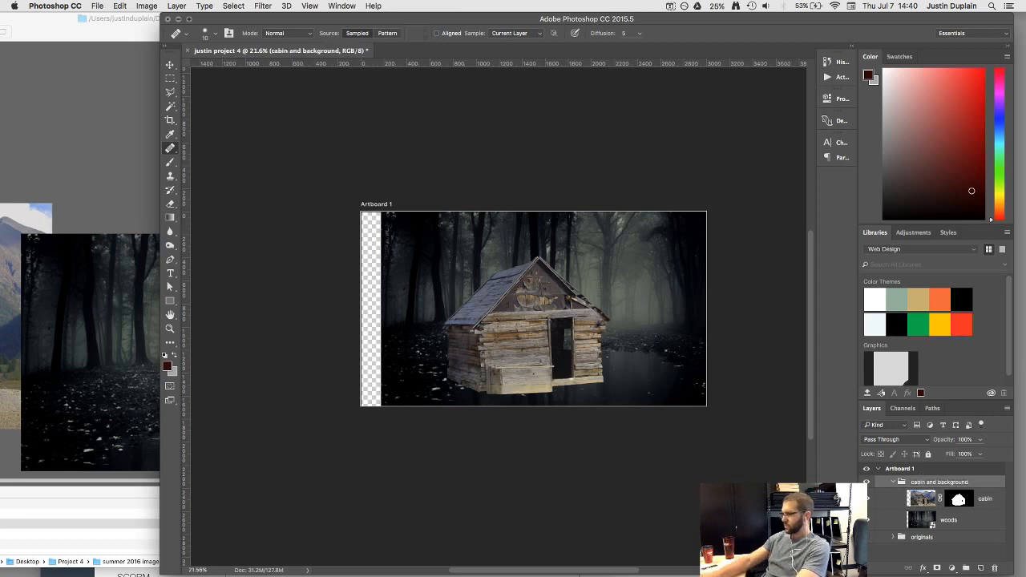
key(super+j)
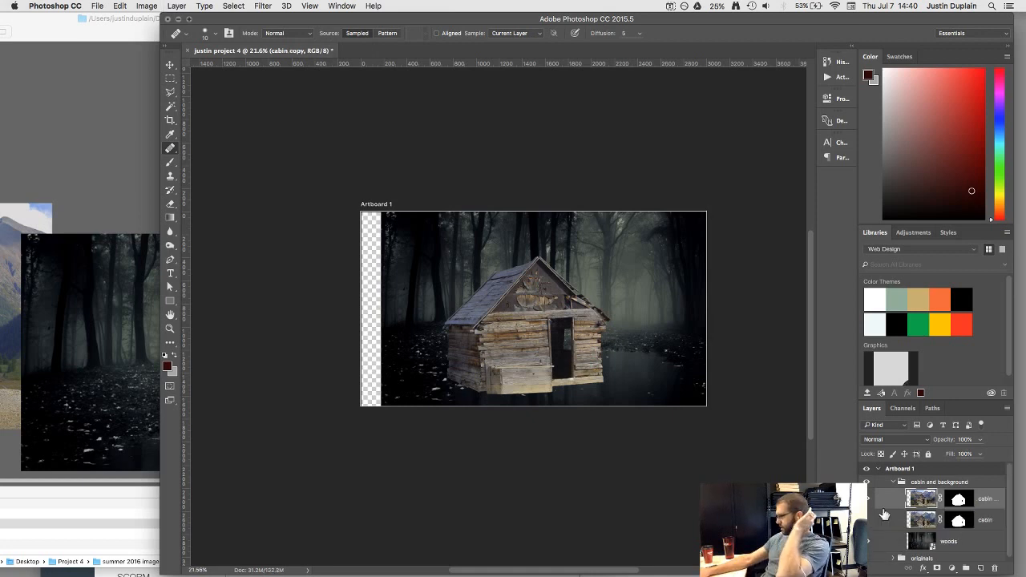
right_click(923, 499)
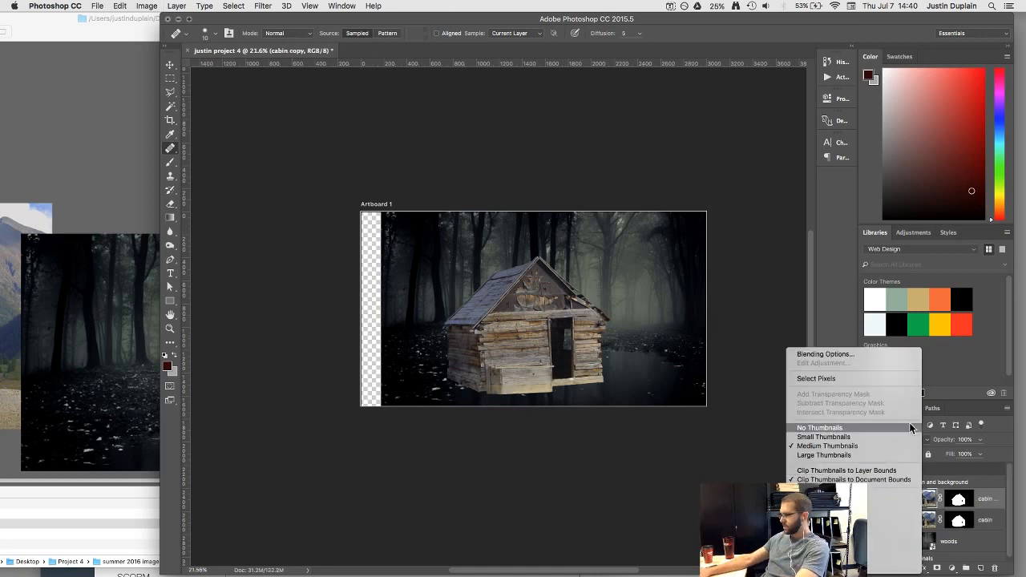
right_click(958, 499)
click(959, 495)
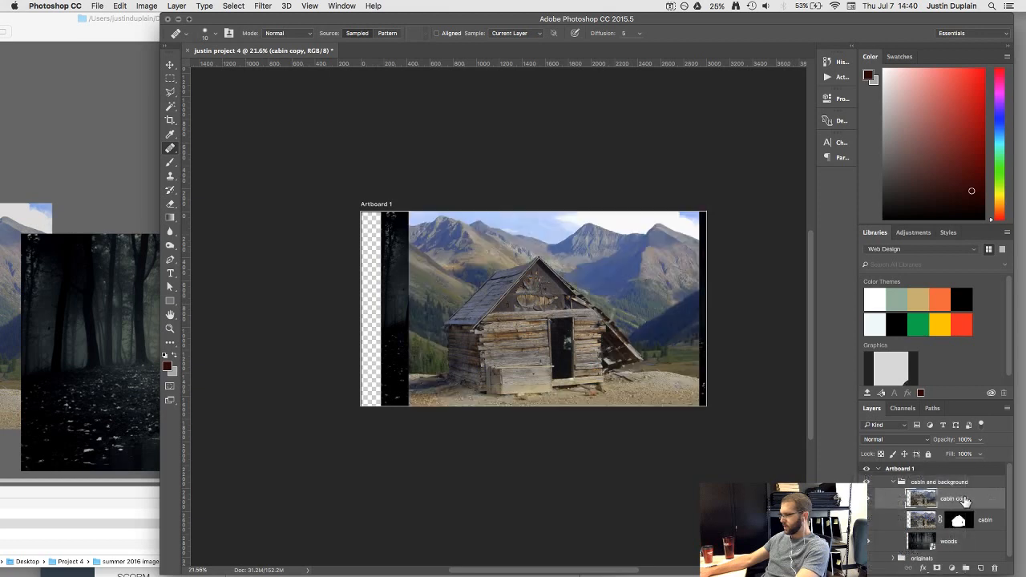
key(super+z)
Step: Apply the layer mask of the cabin copy so only the cut-out cabin pixels remain
right_click(965, 499)
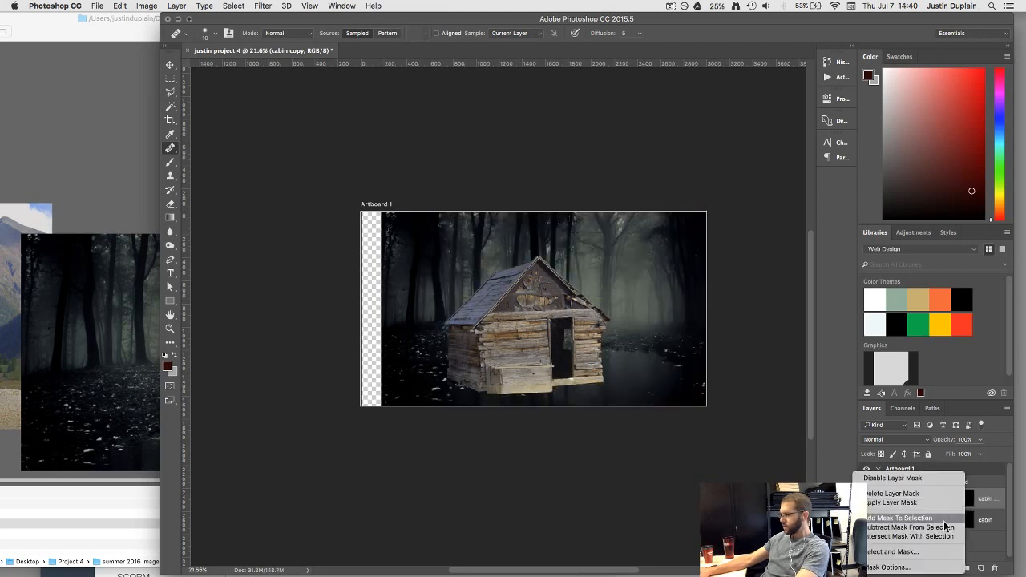
click(898, 503)
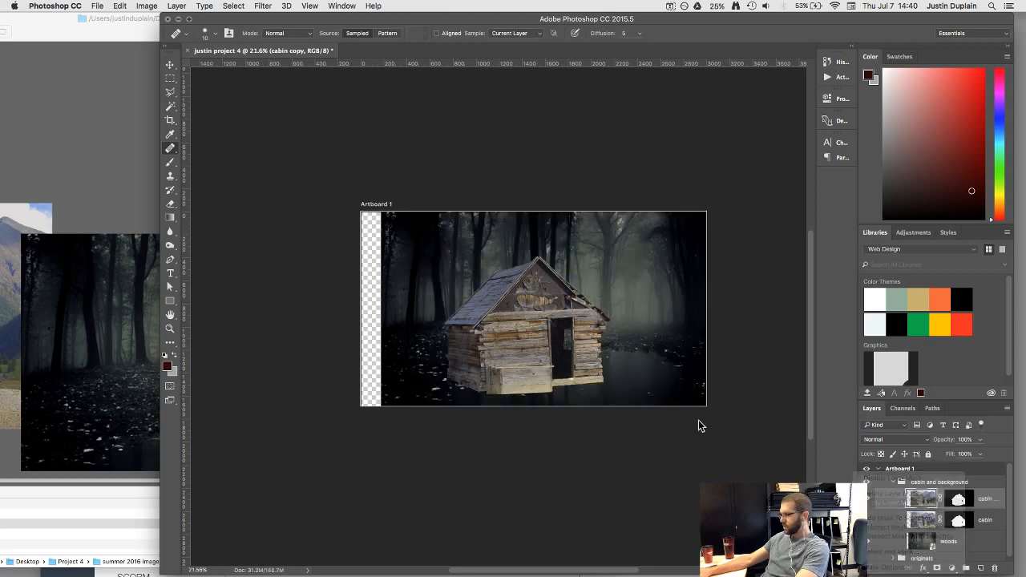
scroll(513, 338, up, 1)
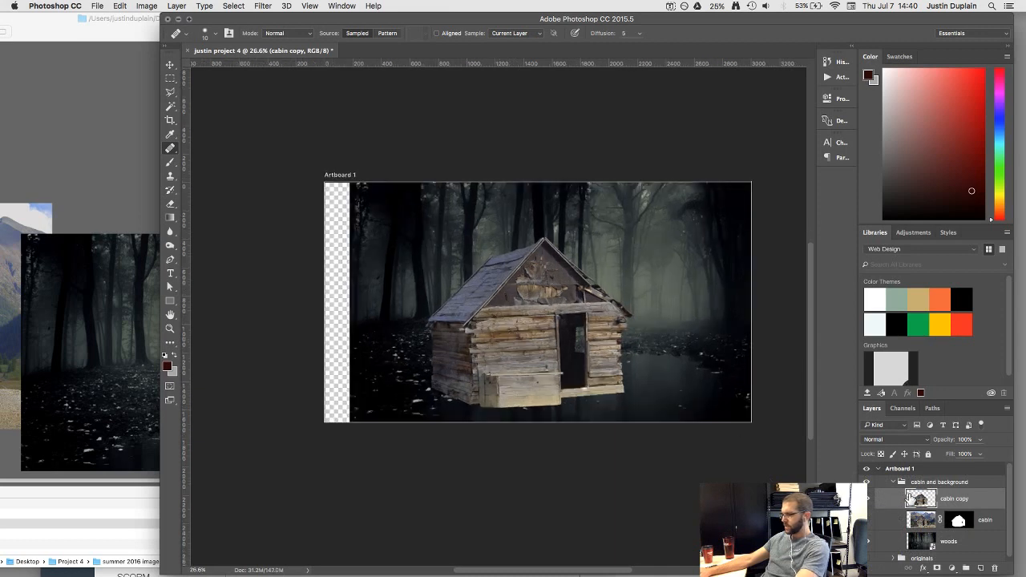
Step: Scale the cabin copy down proportionally with Free Transform and place it on the right part of the pond
key(super+t)
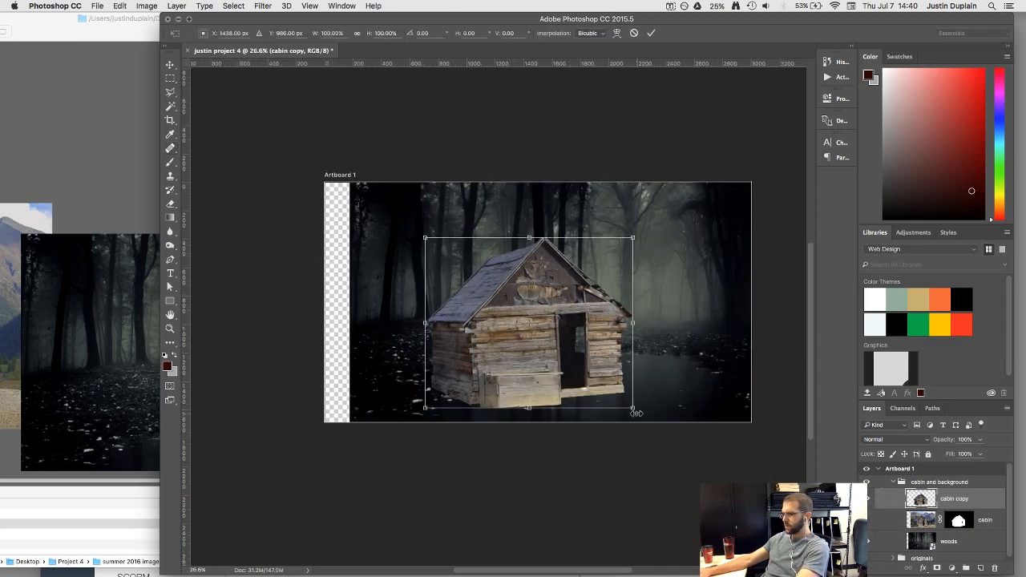
drag(636, 413, 564, 343)
key(super+z)
drag(513, 313, 622, 371)
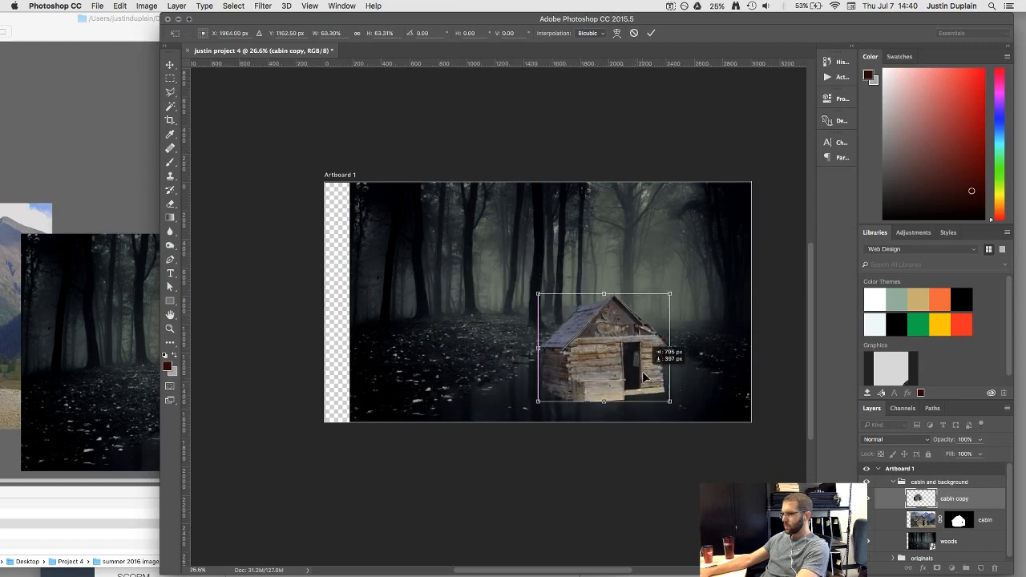
drag(670, 402, 693, 433)
scroll(596, 351, up, 6)
scroll(595, 351, down, 2)
scroll(595, 351, down, 2)
scroll(697, 444, up, 2)
click(651, 34)
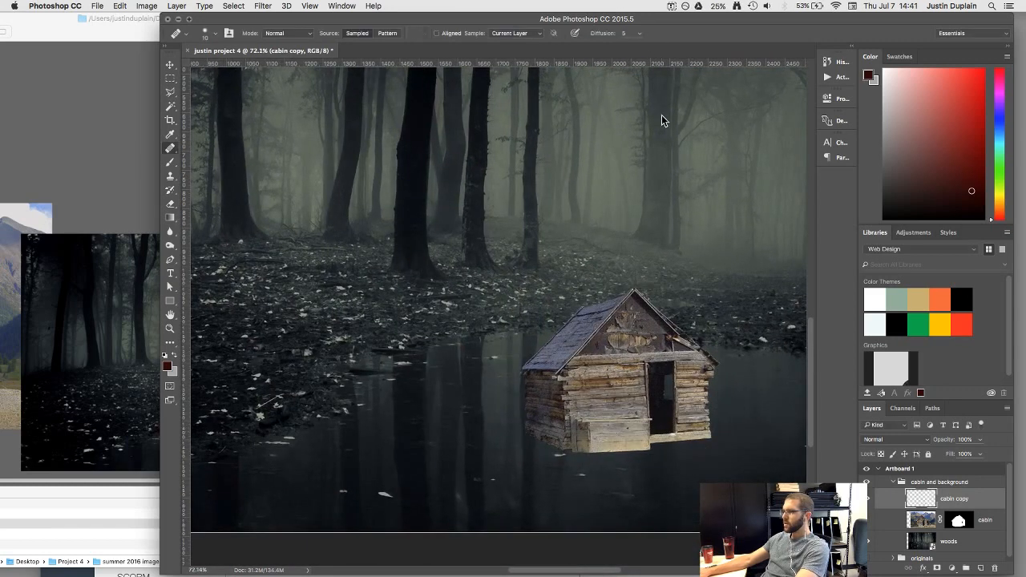
Step: Move the cabin copy farther left on the pond and scale it down a little more with Free Transform
scroll(606, 430, down, 5)
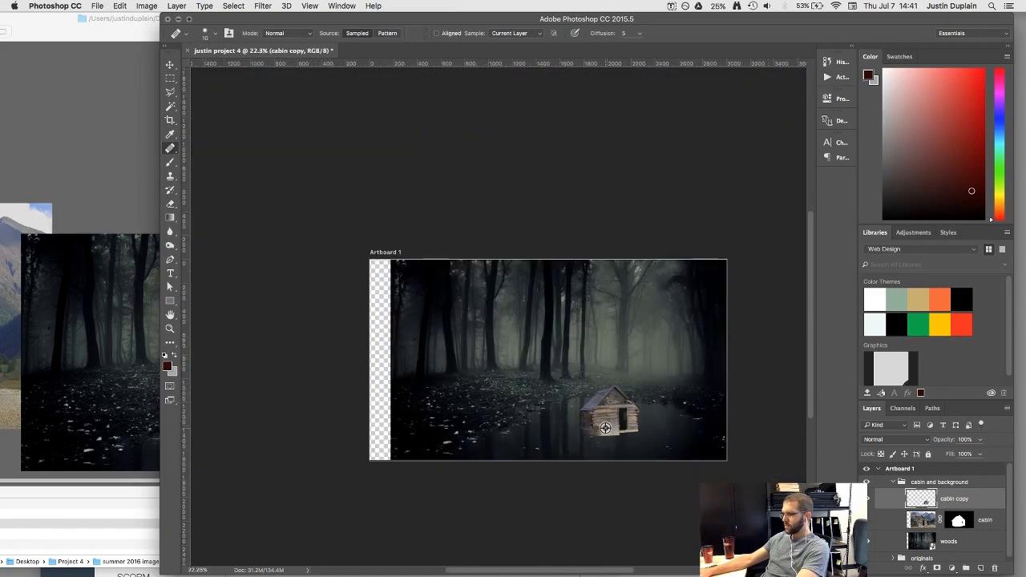
scroll(627, 427, up, 5)
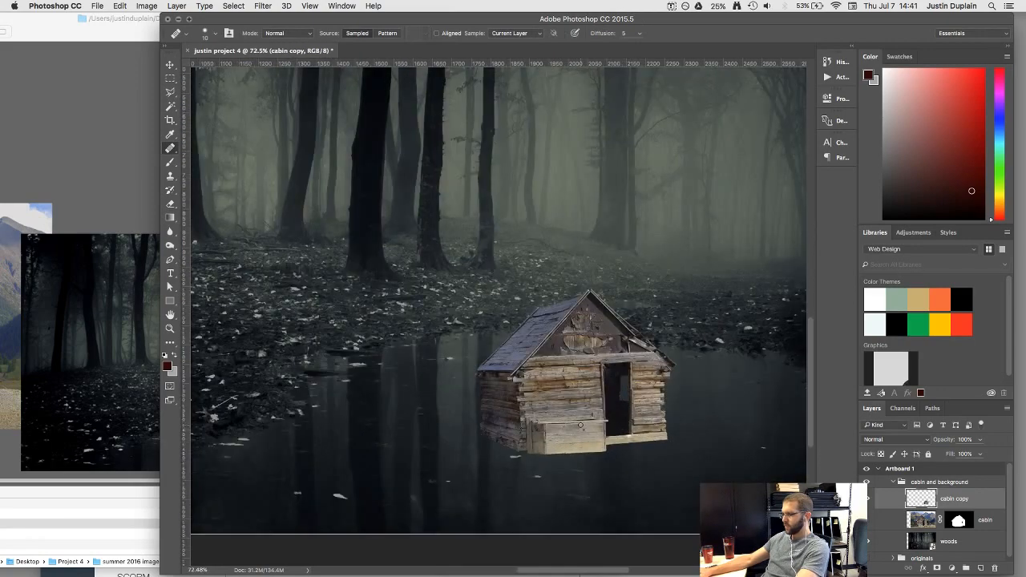
key(ctrl+t)
drag(580, 425, 477, 445)
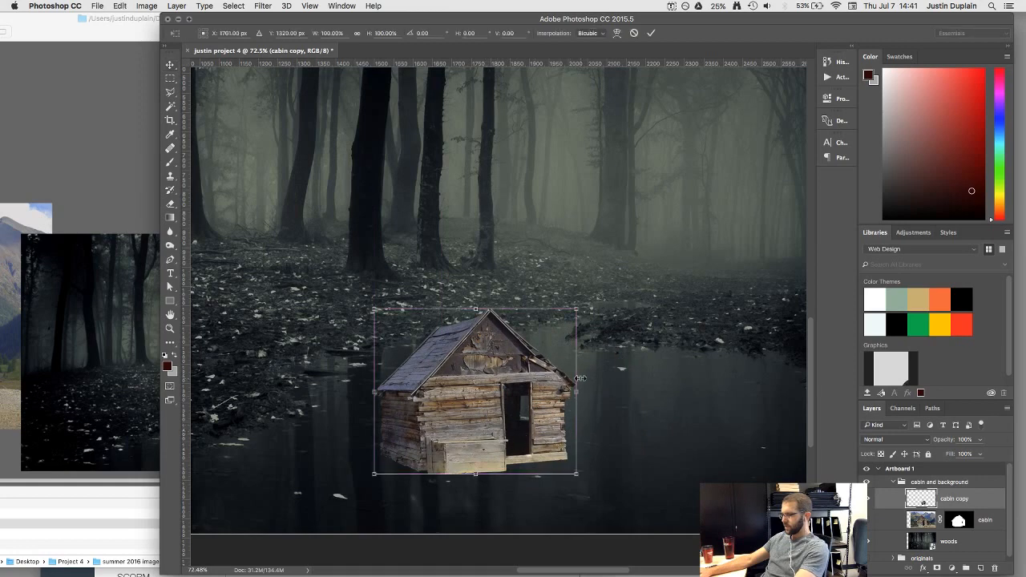
drag(582, 311, 536, 343)
click(649, 40)
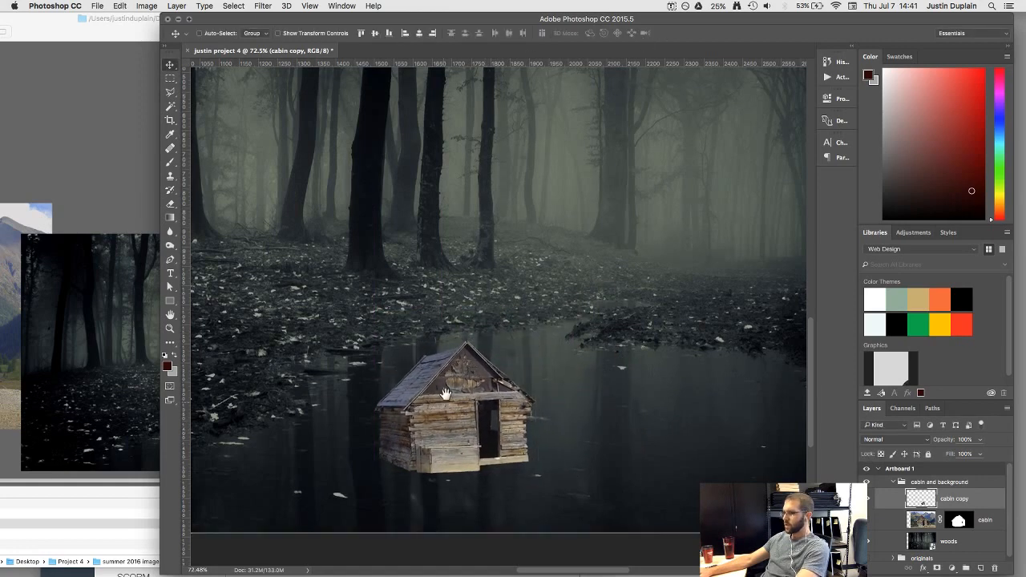
Step: Try to flip the cabin copy upside down below its base with Free Transform
drag(449, 390, 468, 320)
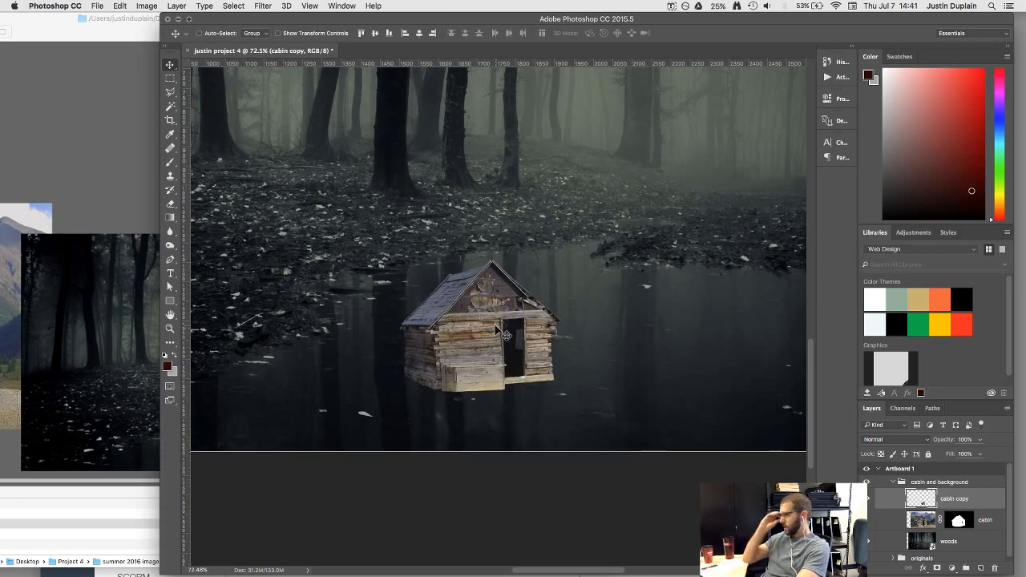
scroll(449, 297, down, 2)
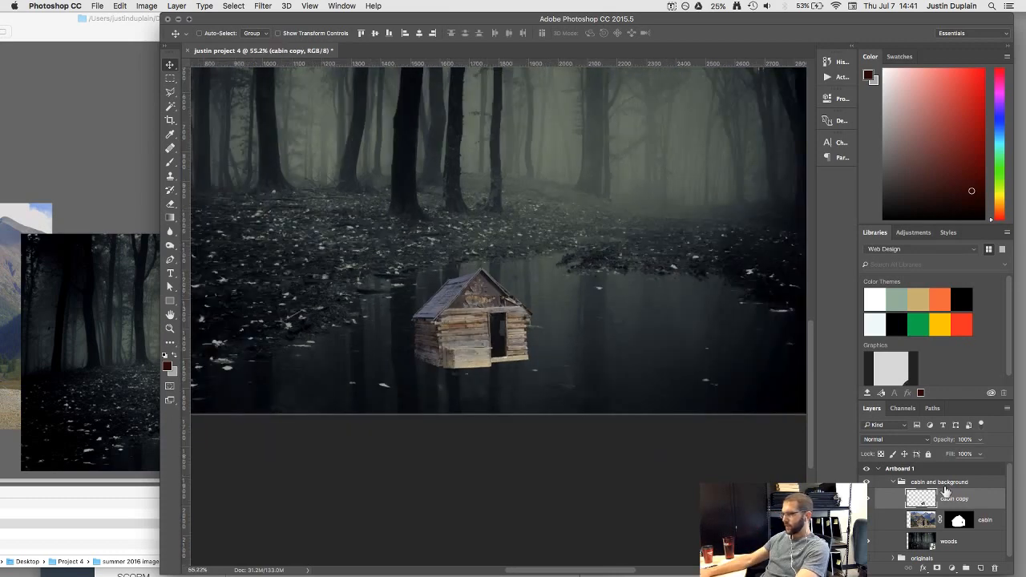
key(super+t)
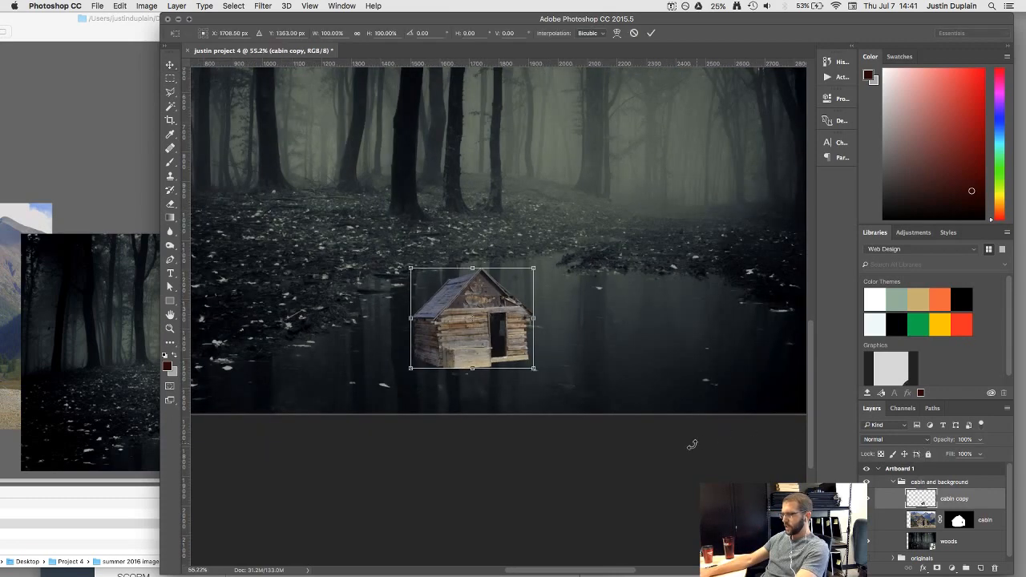
drag(473, 266, 474, 447)
key(super+z)
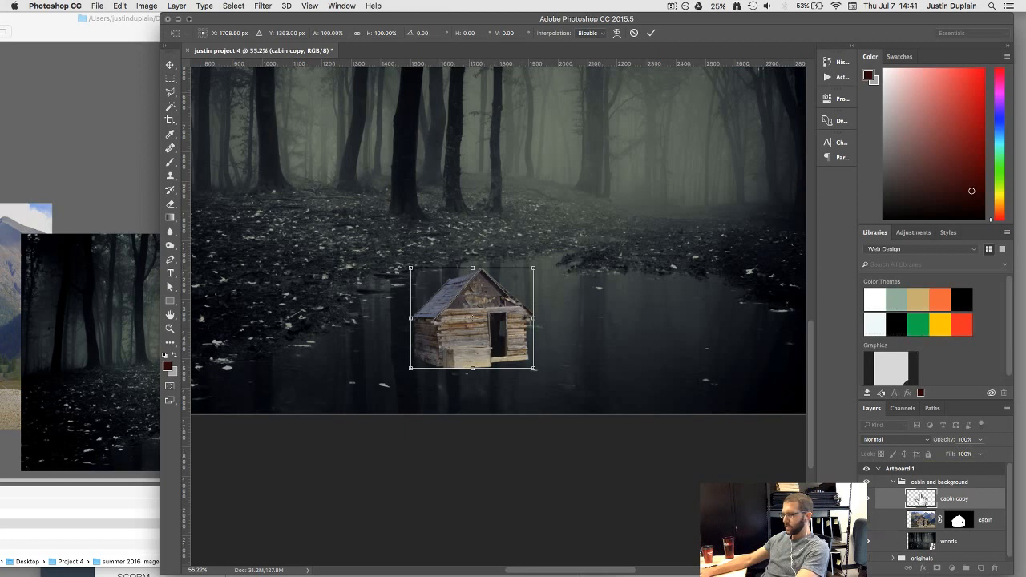
key(Return)
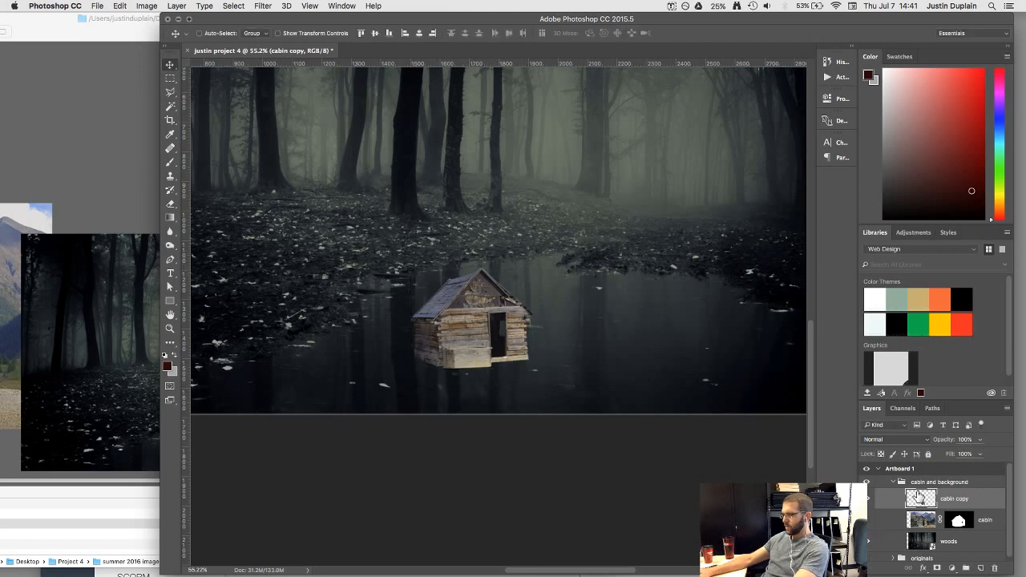
Step: Duplicate the cabin copy layer and rename the duplicate as "cabin reflection"
key(super+j)
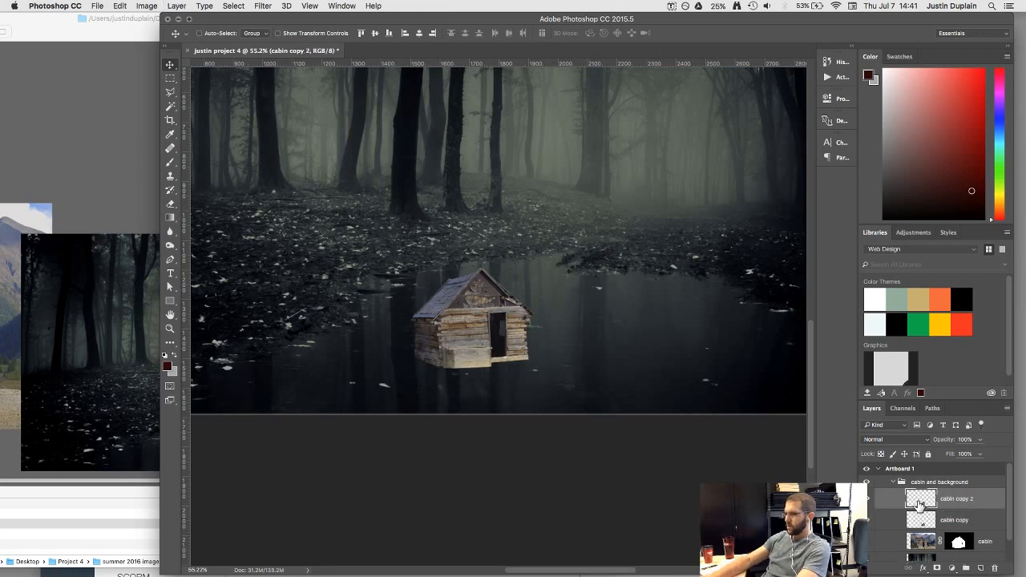
double_click(960, 500)
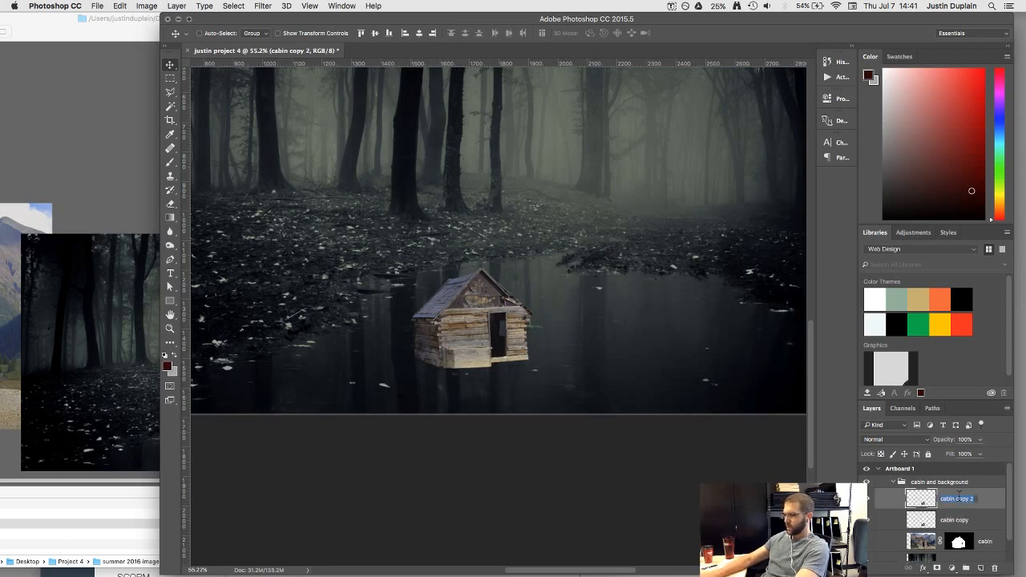
text(cabin reflection)
key(Return)
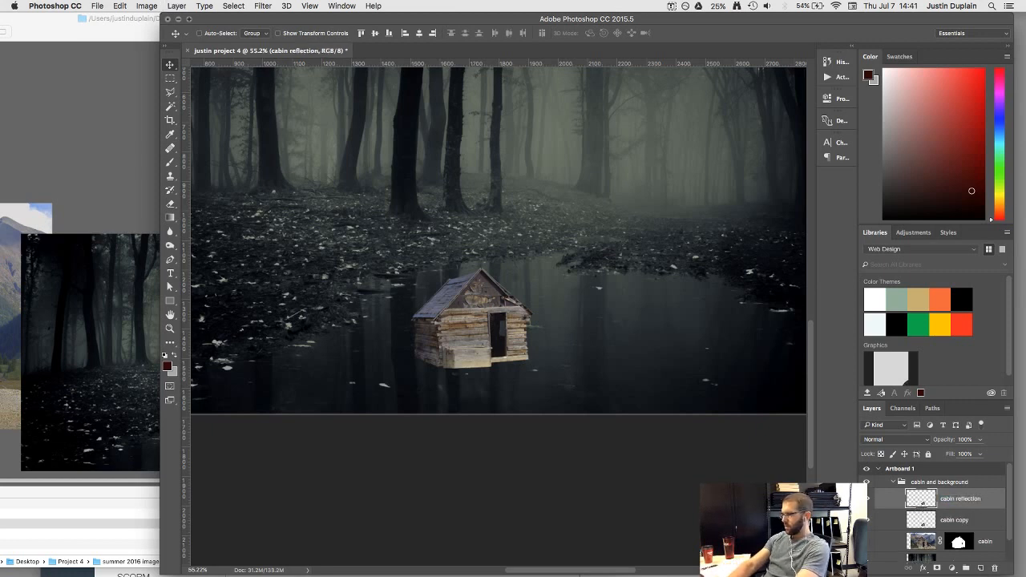
Step: Flip the cabin reflection vertically about the cabin's base with Free Transform, at about 84% of its height
key(super+t)
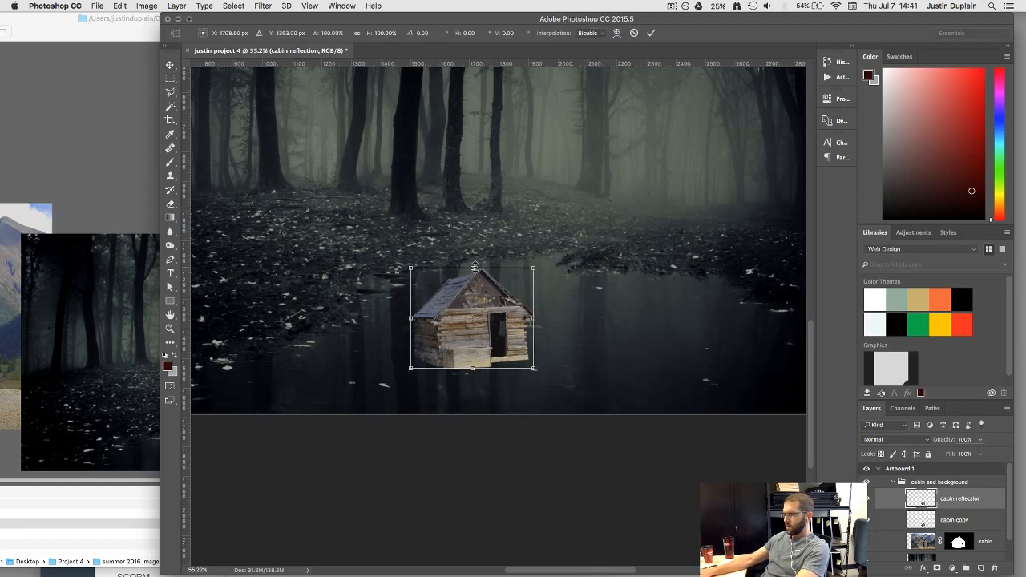
drag(474, 267, 476, 453)
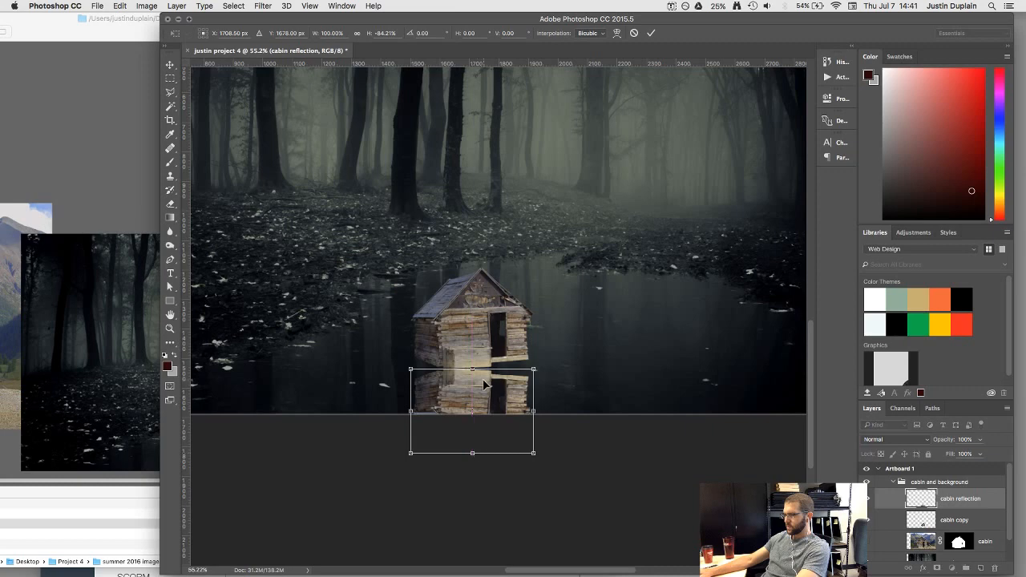
mouse_move(481, 384)
mouse_down()
mouse_move(481, 374)
mouse_move(481, 391)
mouse_up()
Step: Nudge the flipped reflection up to a Y position of 1661 px so it meets the cabin's base, and commit the transform
scroll(498, 396, up, 2)
scroll(498, 396, up, 4)
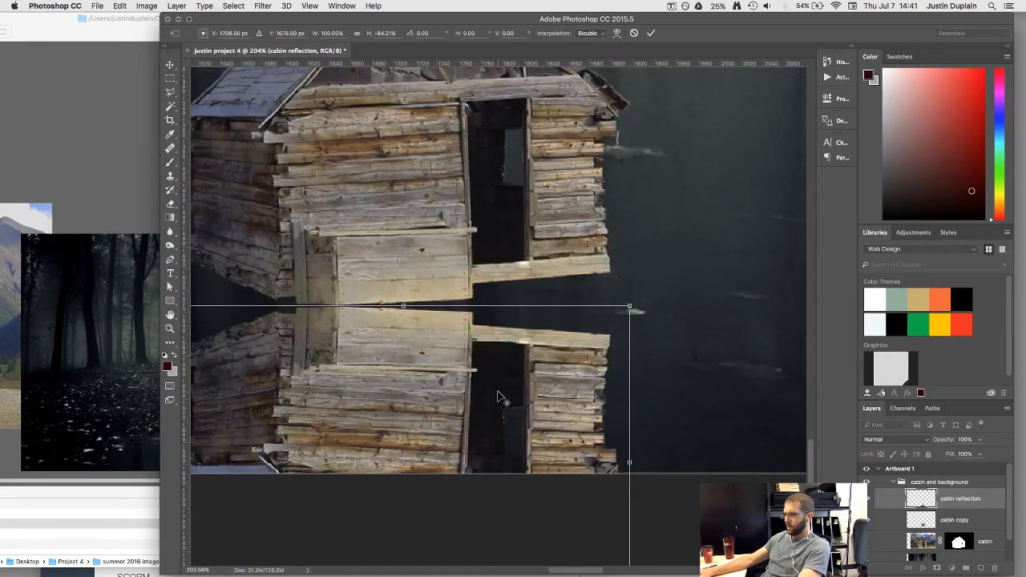
scroll(497, 396, down, 3)
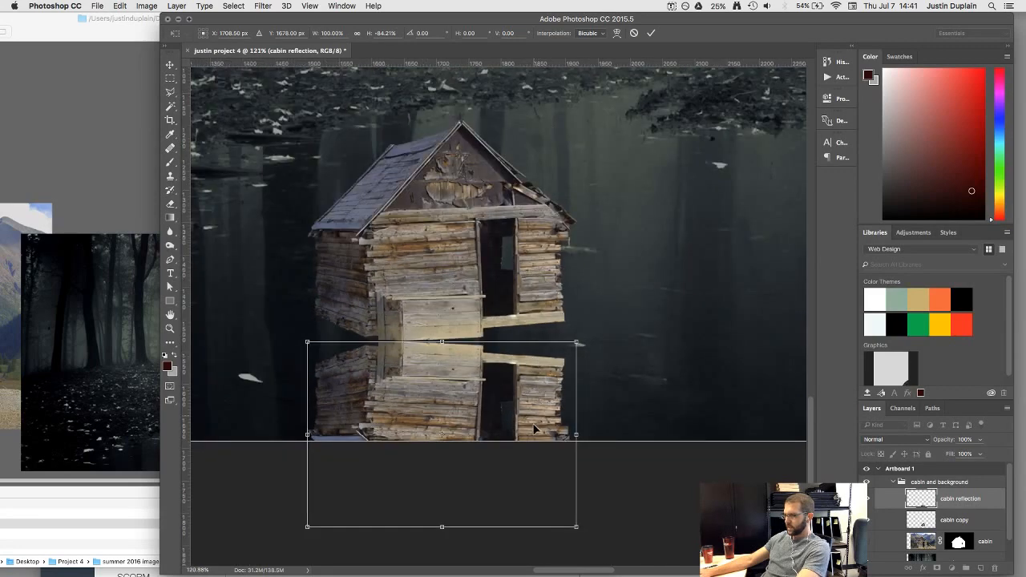
key(Up)
key(Up)
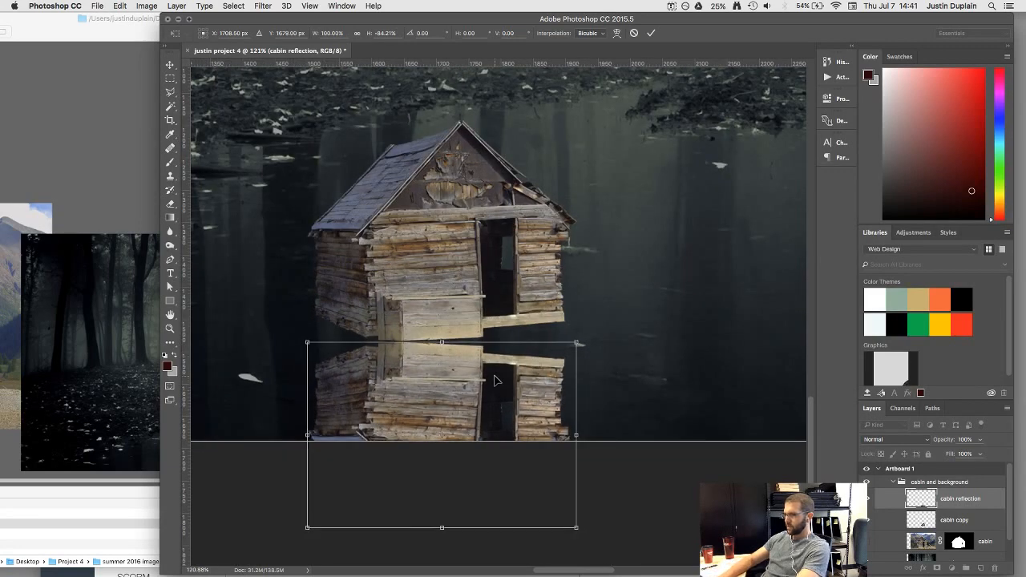
key(Up)
key(Up)
key(Up)
key(Up)
key(Up)
key(Up)
key(Up)
key(Up)
key(Up)
key(Up)
key(Up)
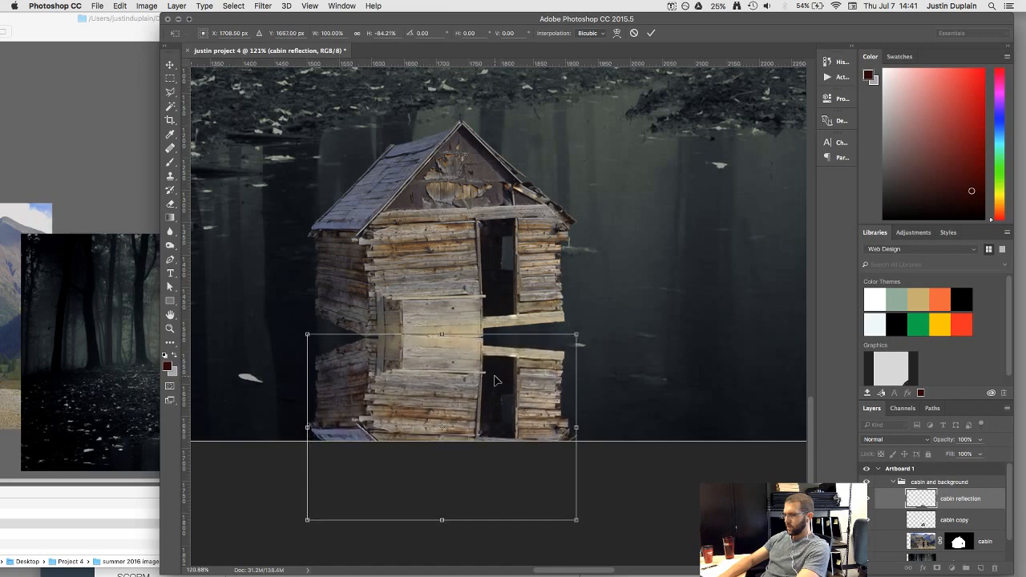
key(Up)
key(Up)
key(Up)
key(Up)
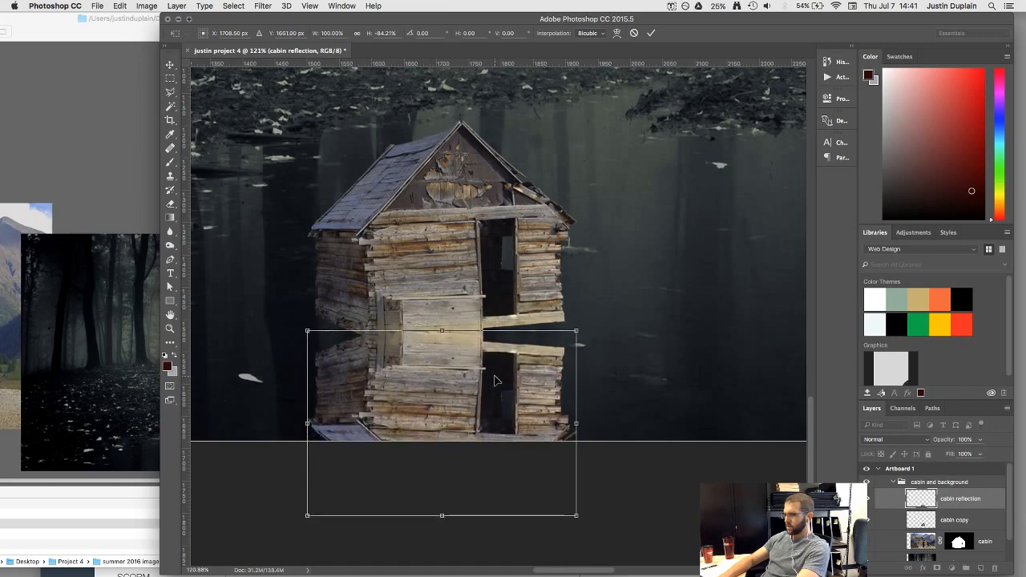
click(651, 33)
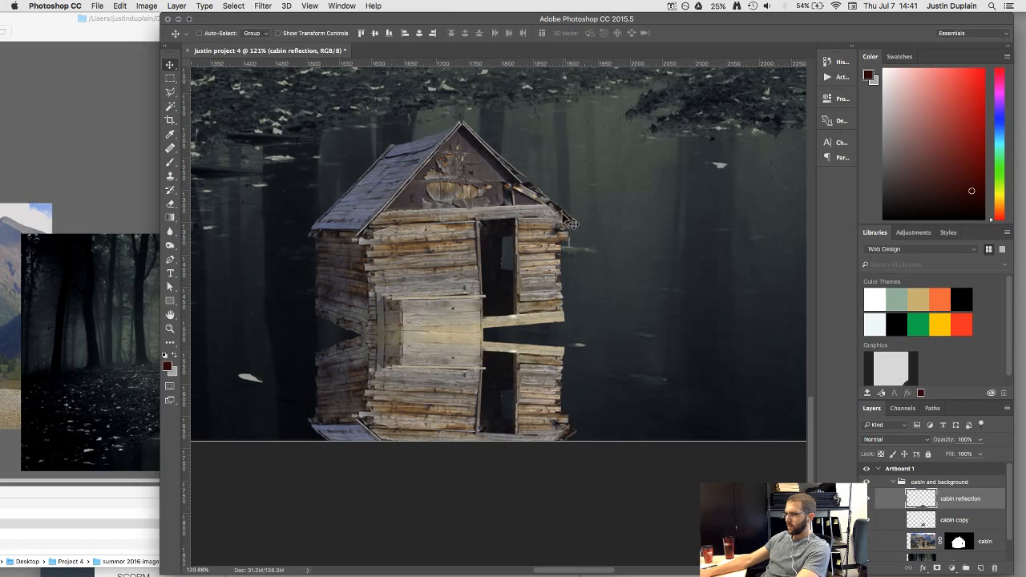
Step: Try to distort the cabin reflection by raising its upper right corner towards the sill below the door
key(ctrl+t)
right_click(543, 352)
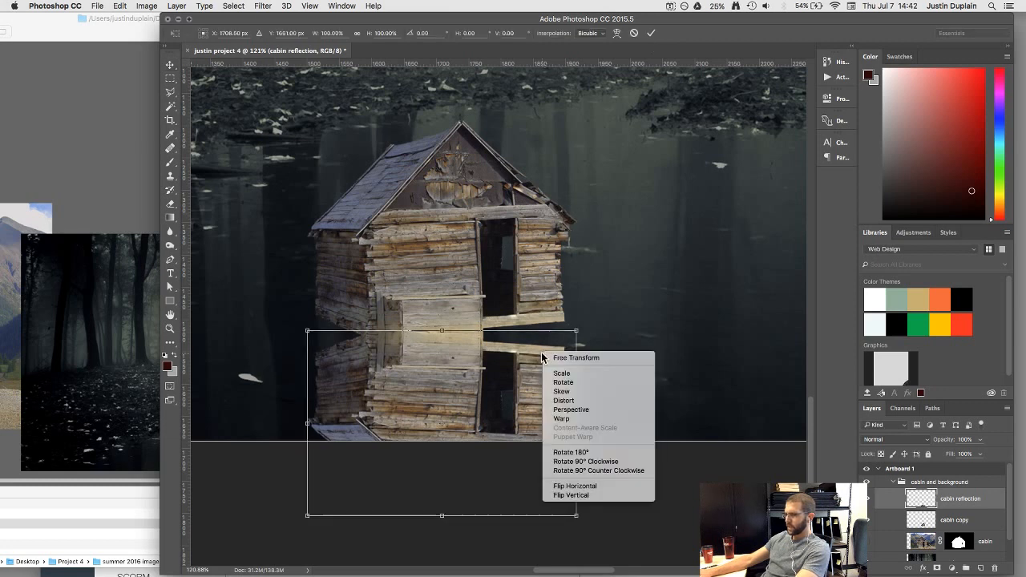
click(574, 400)
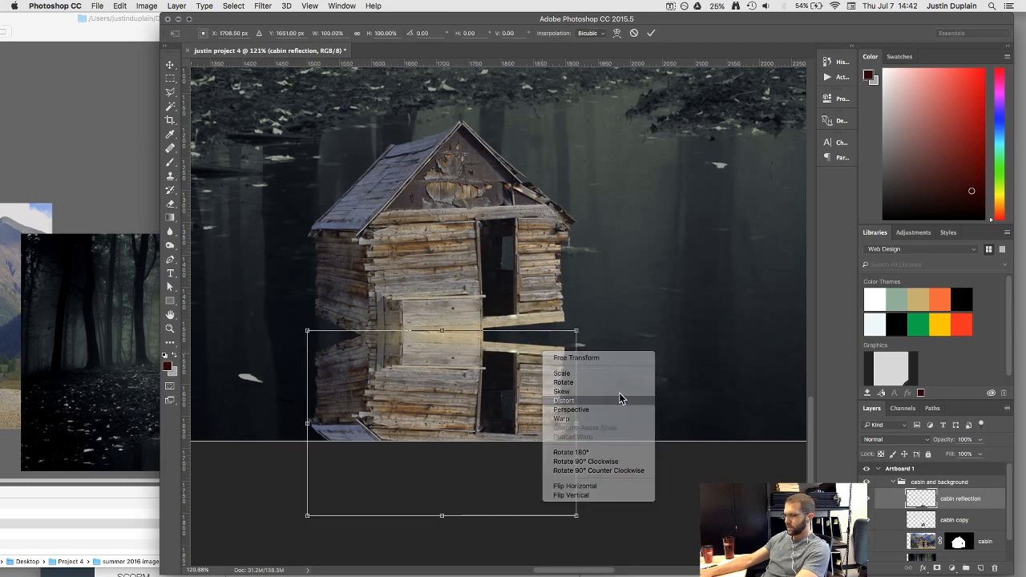
drag(577, 329, 580, 297)
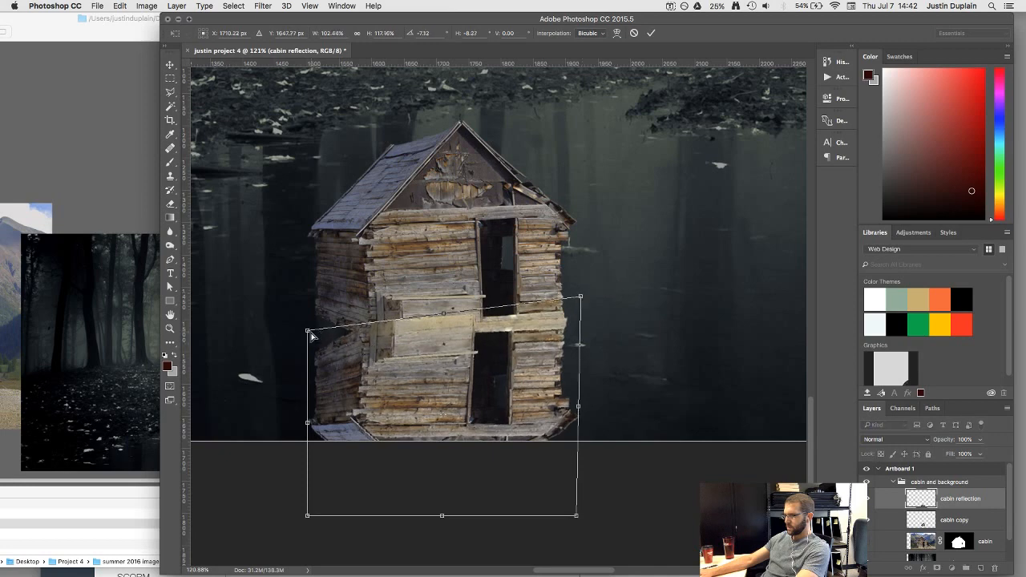
drag(312, 335, 312, 344)
key(Return)
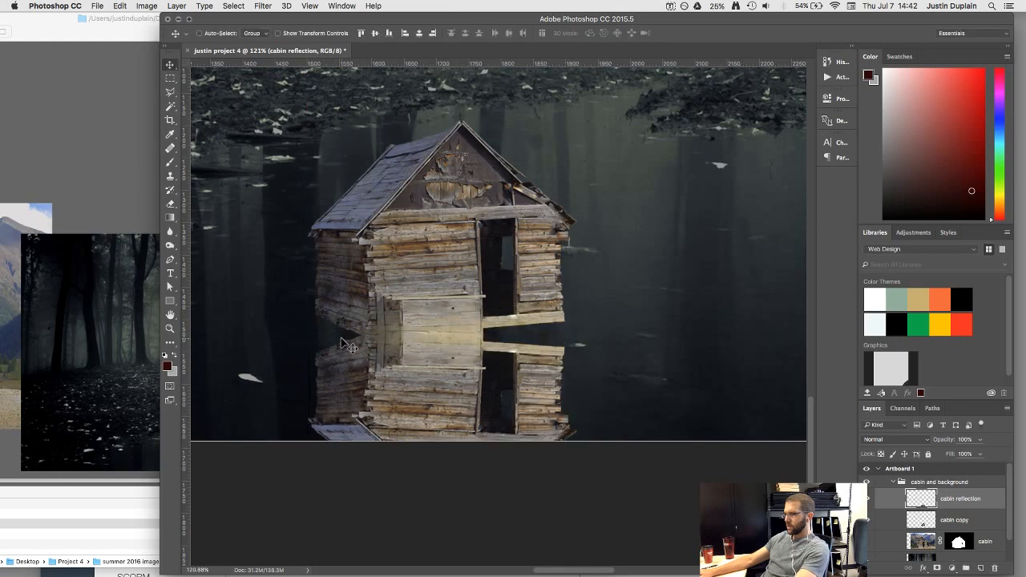
Step: Warp the cabin reflection, raising its upper right corner and the nearby curve handle to meet the sill below the door
right_click(417, 380)
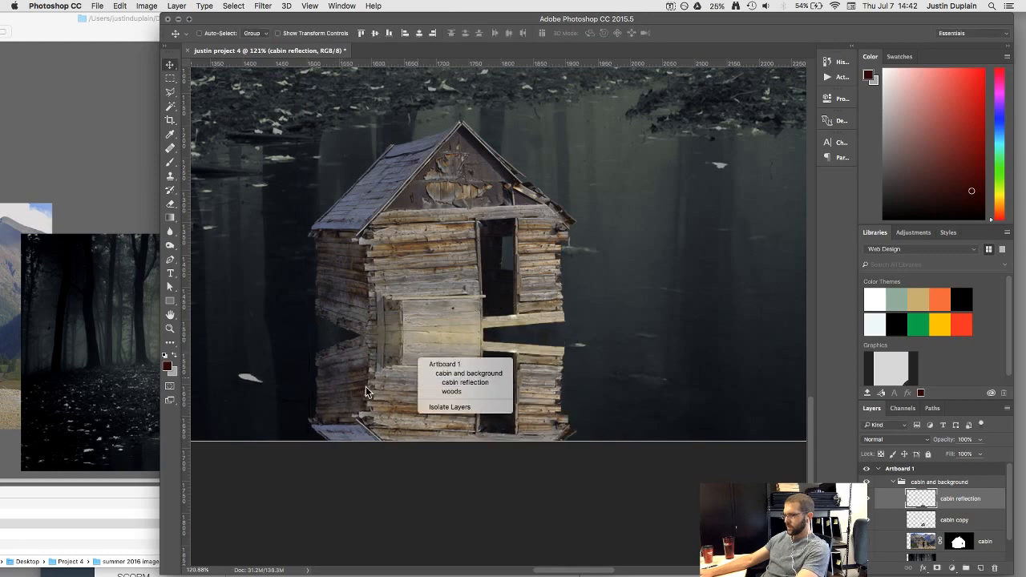
click(425, 382)
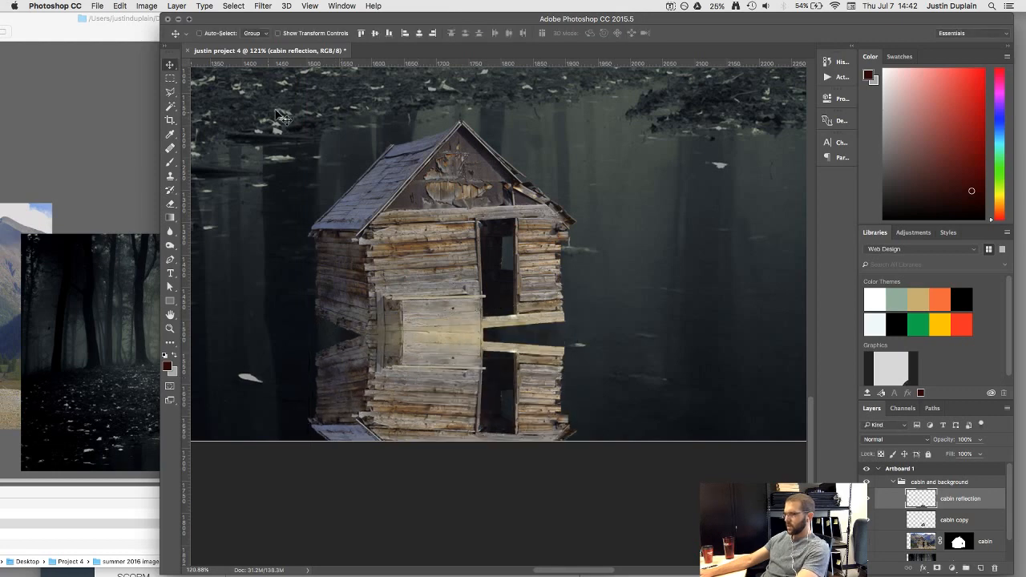
click(120, 5)
mouse_move(154, 229)
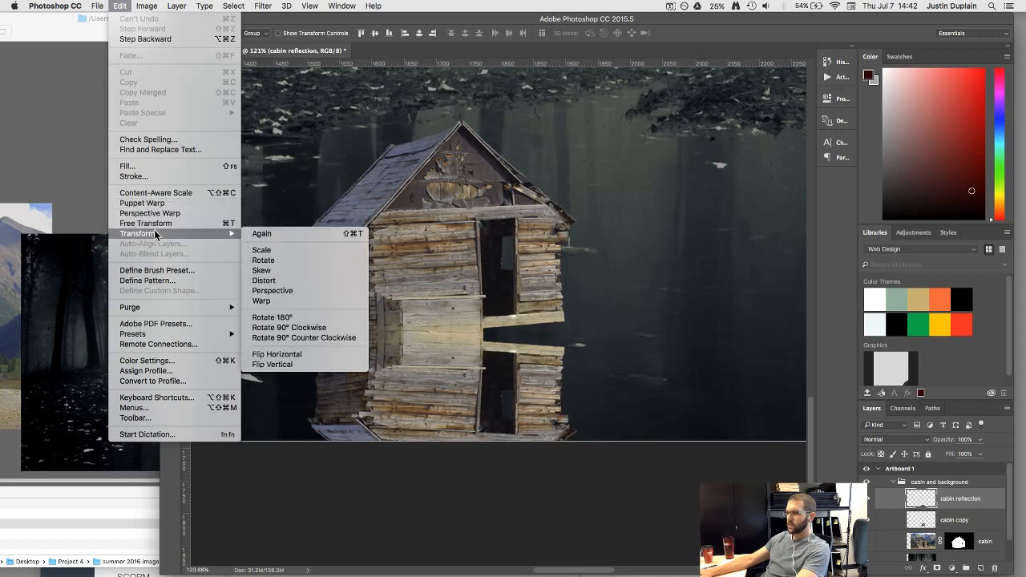
click(301, 305)
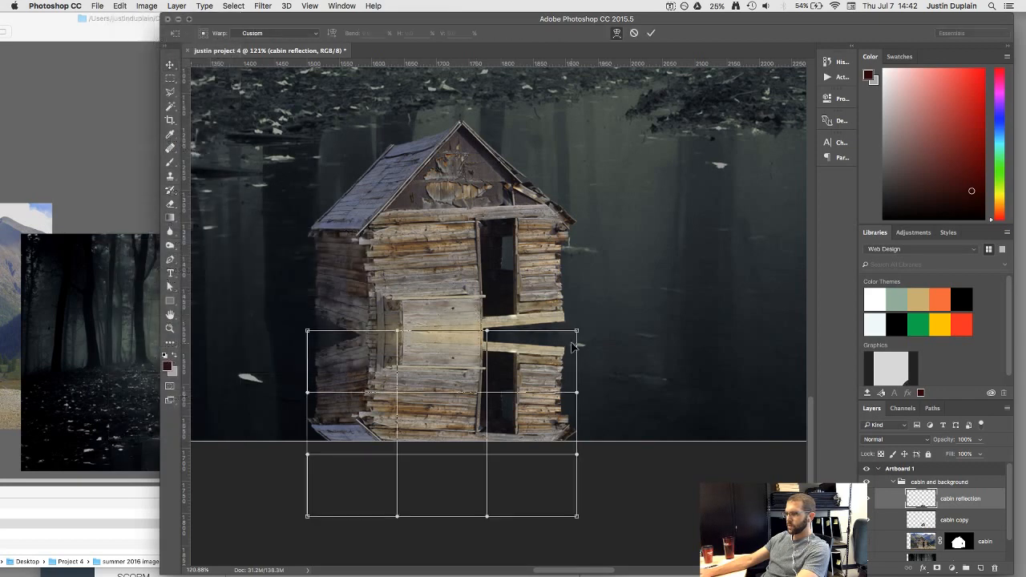
drag(577, 332, 576, 293)
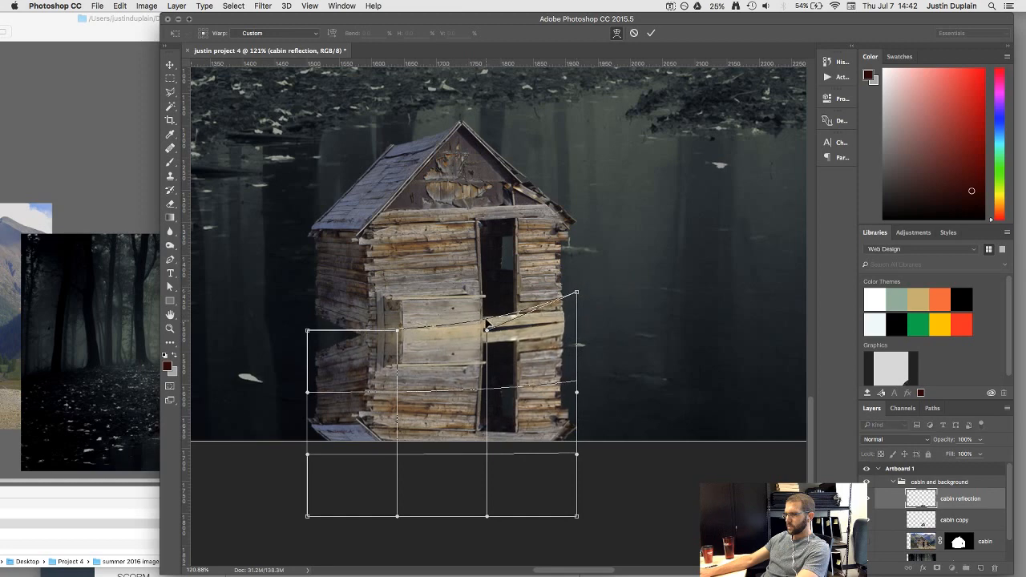
drag(487, 323, 485, 315)
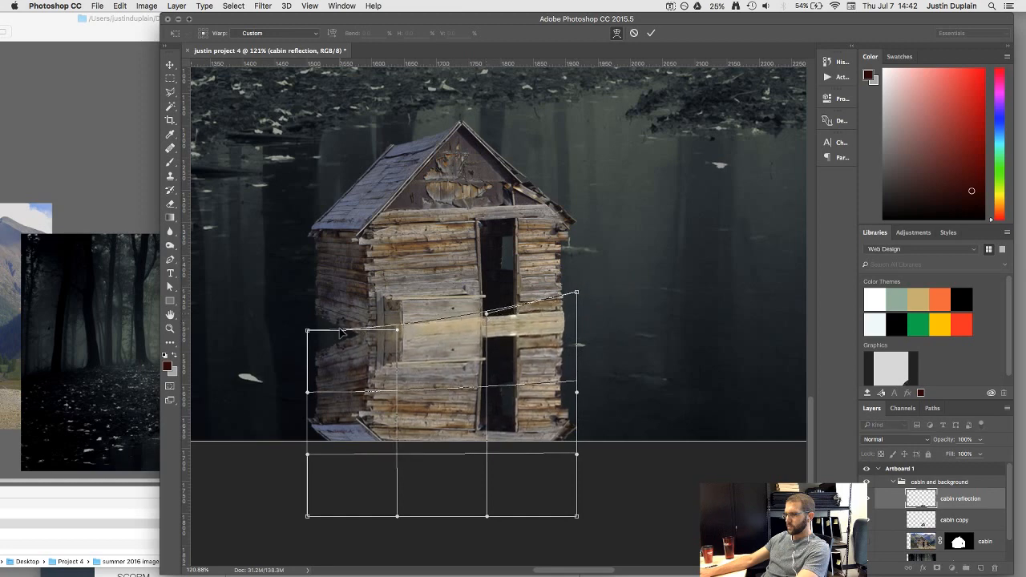
Step: Warp the reflection's upper left corner up and bow its top edge to follow the cabin's base, and commit the warp
drag(307, 333, 304, 307)
drag(396, 329, 380, 364)
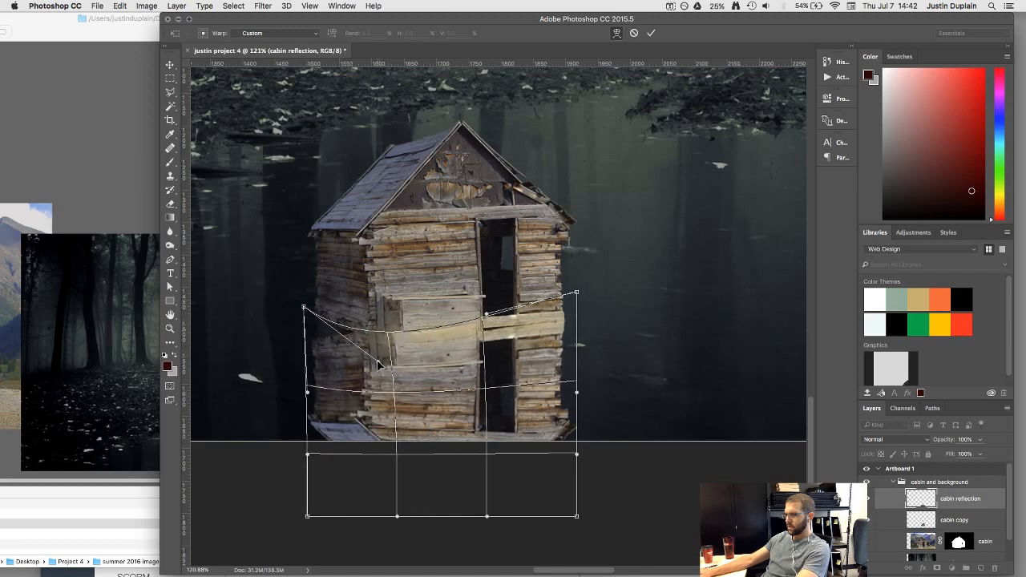
drag(303, 307, 310, 275)
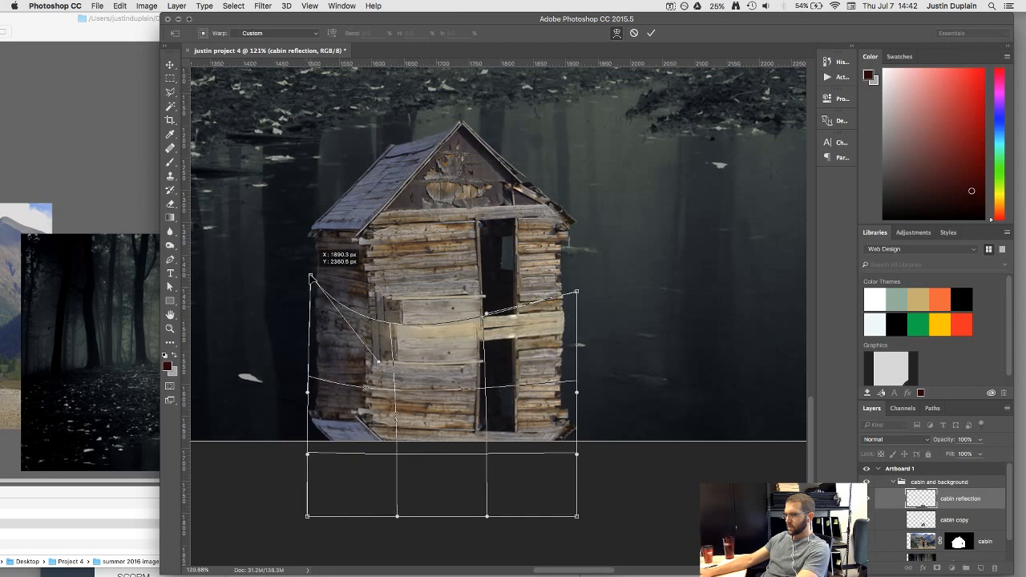
drag(391, 328, 390, 340)
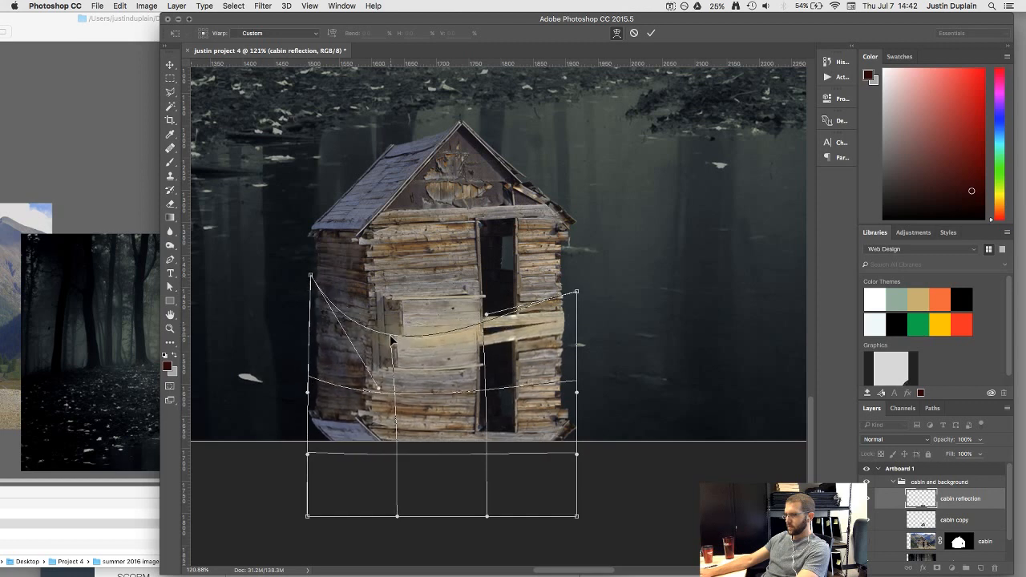
drag(485, 336, 483, 317)
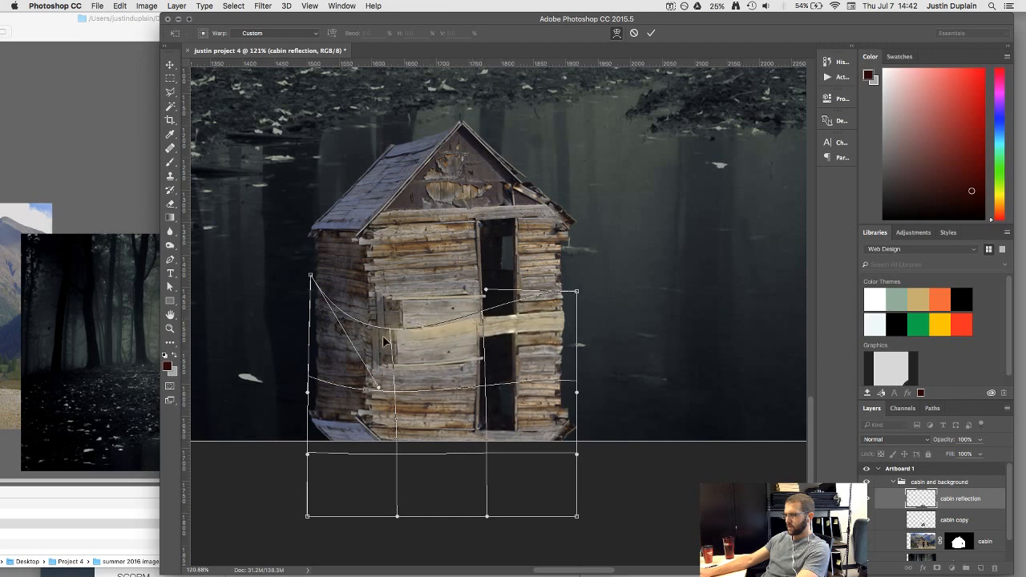
click(651, 33)
Step: Place the cabin reflection layer below cabin copy and nudge it right to an X position of 1714.50 px
drag(960, 499, 958, 531)
scroll(409, 340, down, 4)
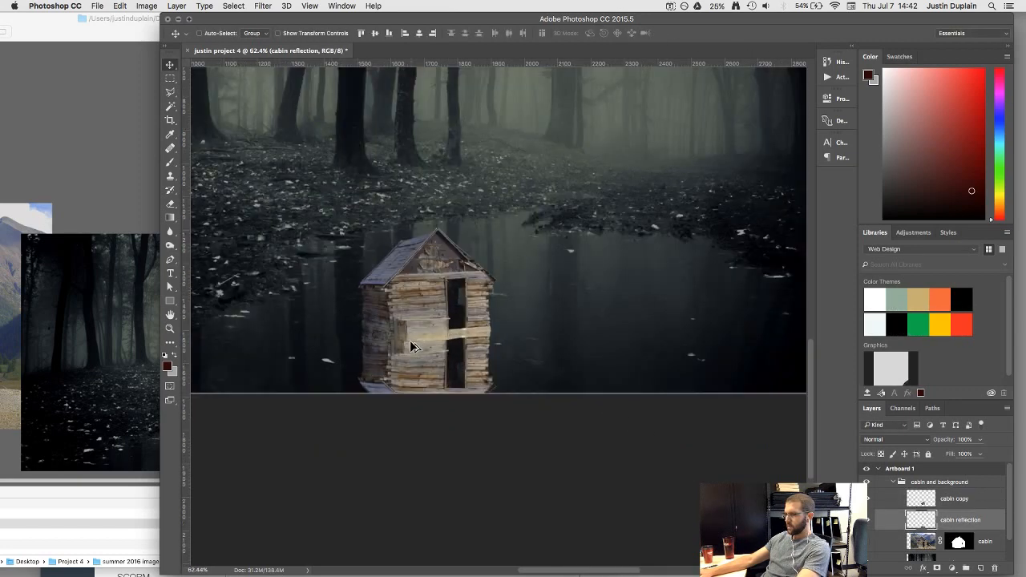
key(super+t)
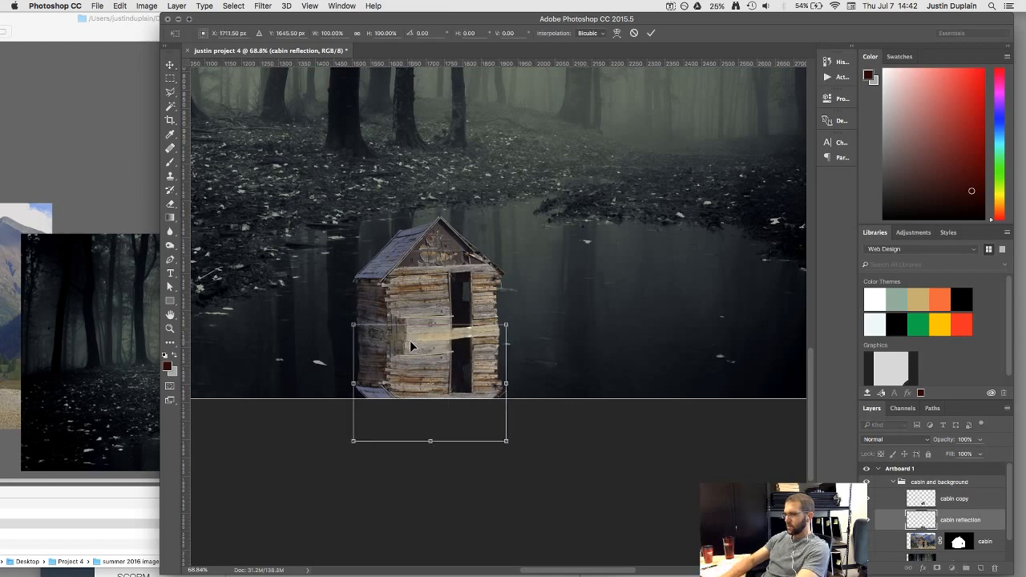
key(Right)
key(Right)
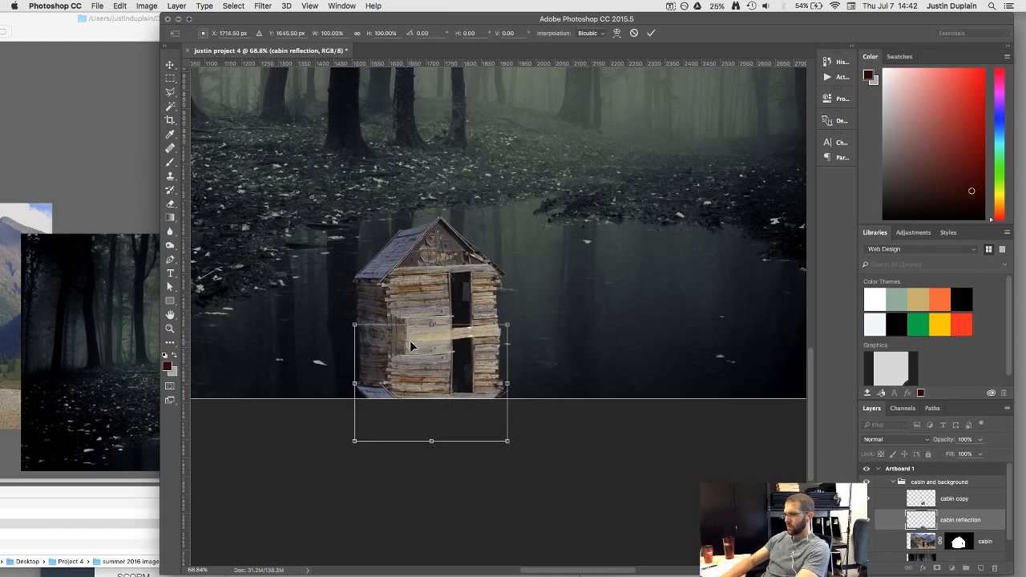
click(651, 33)
Step: Lower the cabin reflection layer's opacity to 73%
scroll(455, 339, up, 5)
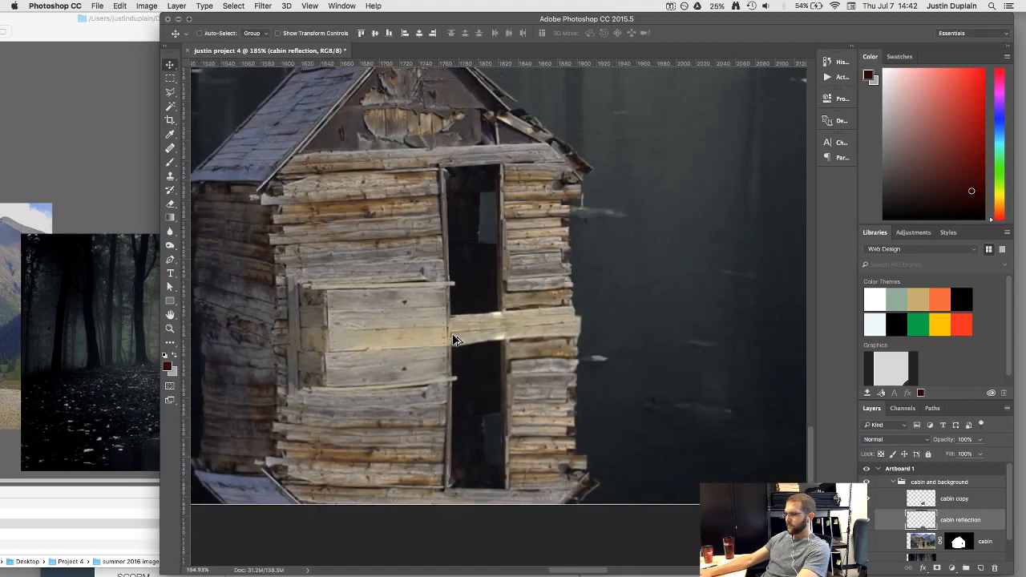
scroll(455, 340, down, 3)
scroll(454, 339, down, 2)
scroll(455, 340, up, 1)
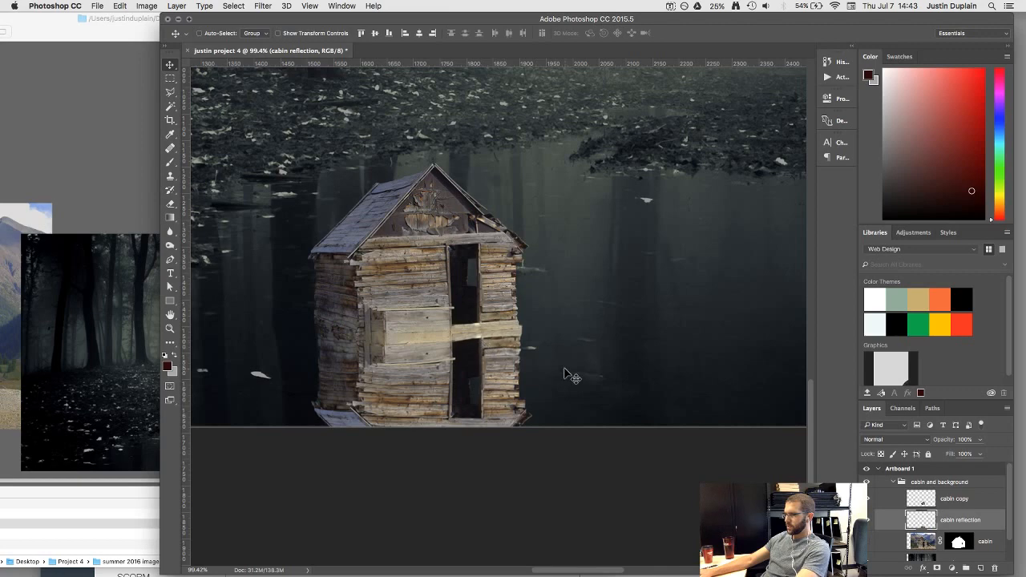
scroll(551, 362, down, 1)
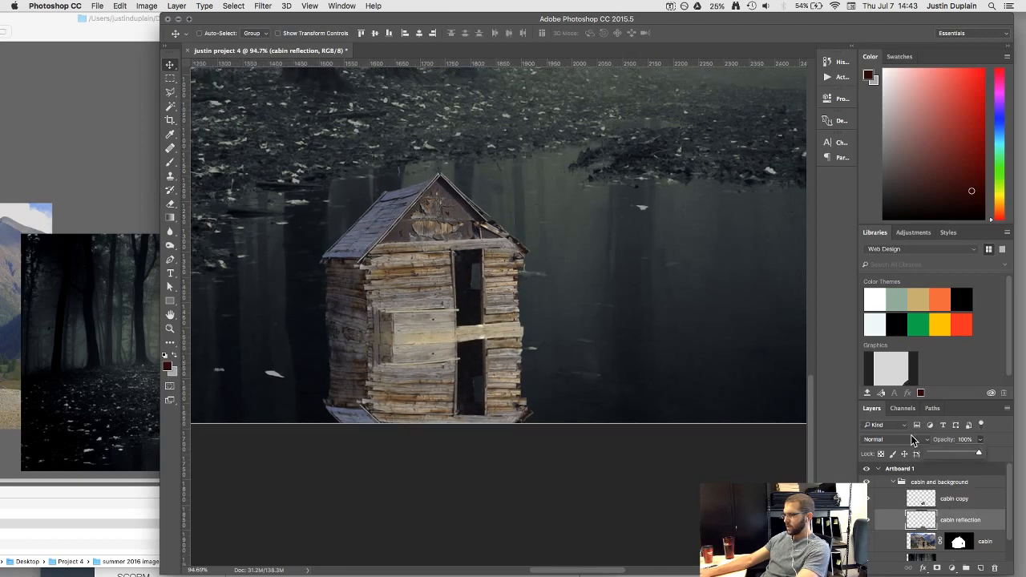
drag(979, 454, 963, 455)
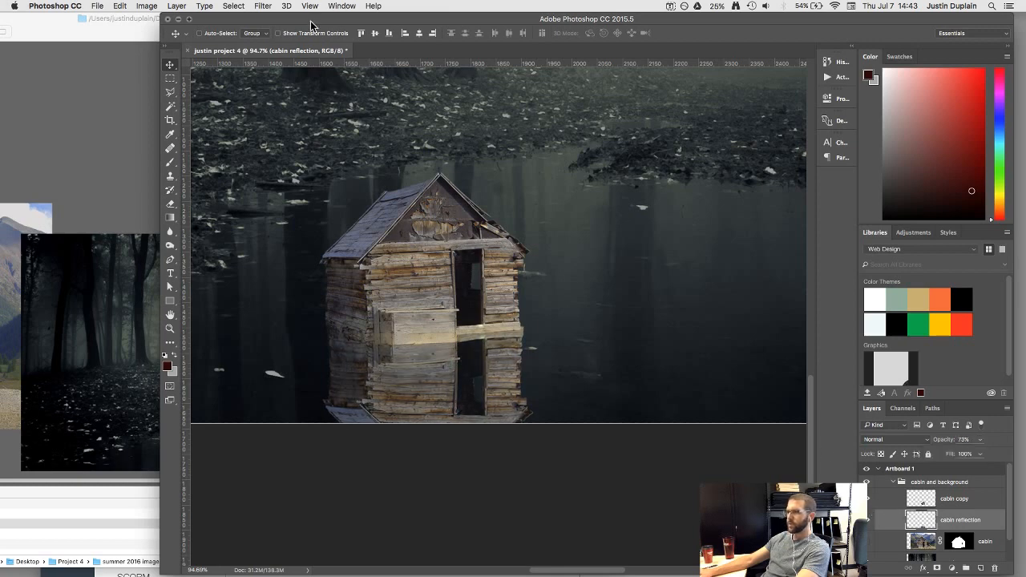
Step: Apply a Gaussian Blur with a radius of 1.0 pixel to the cabin reflection layer
click(260, 6)
mouse_move(293, 137)
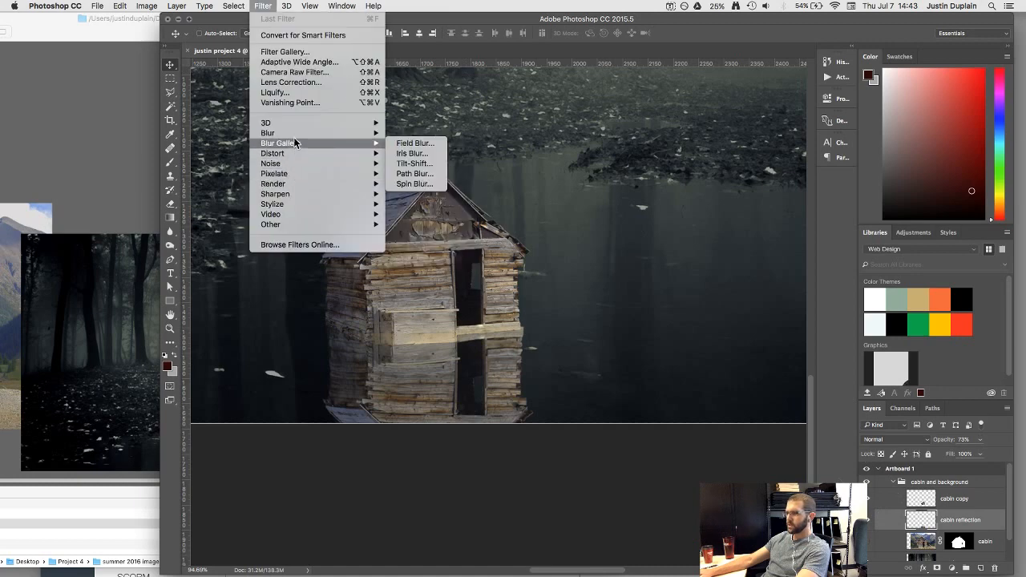
click(414, 175)
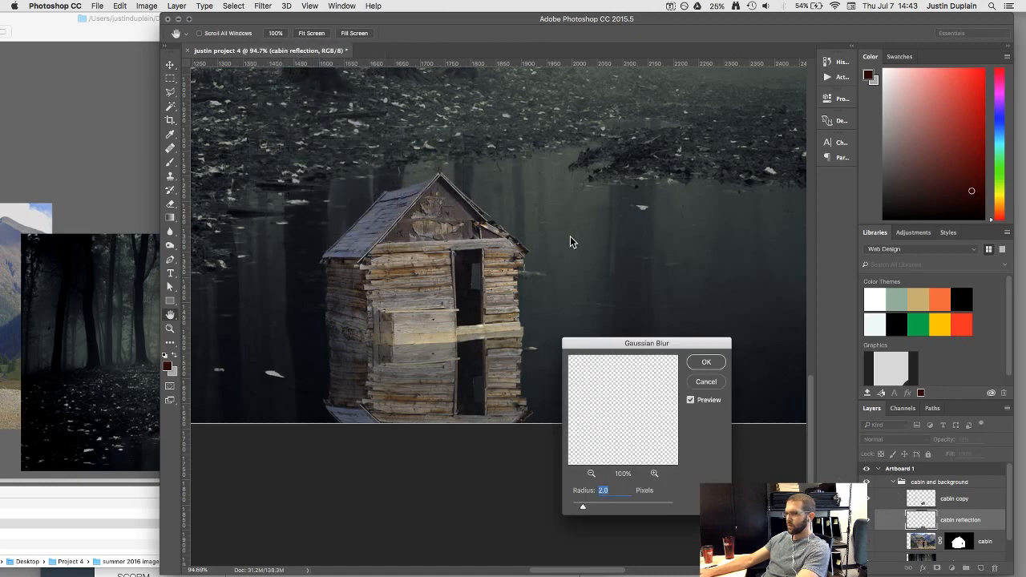
scroll(477, 391, up, 5)
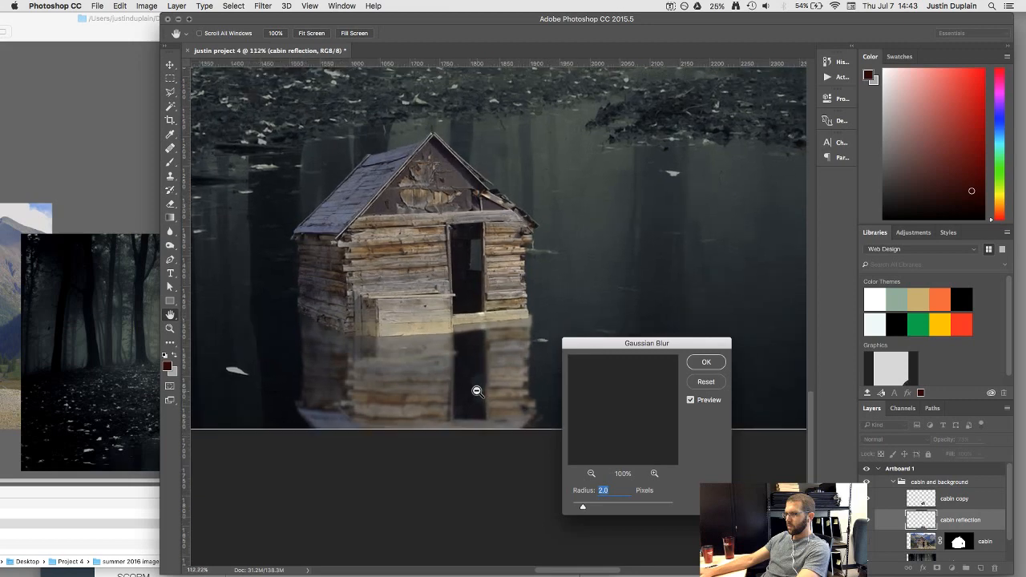
scroll(714, 144, down, 1)
scroll(714, 144, down, 5)
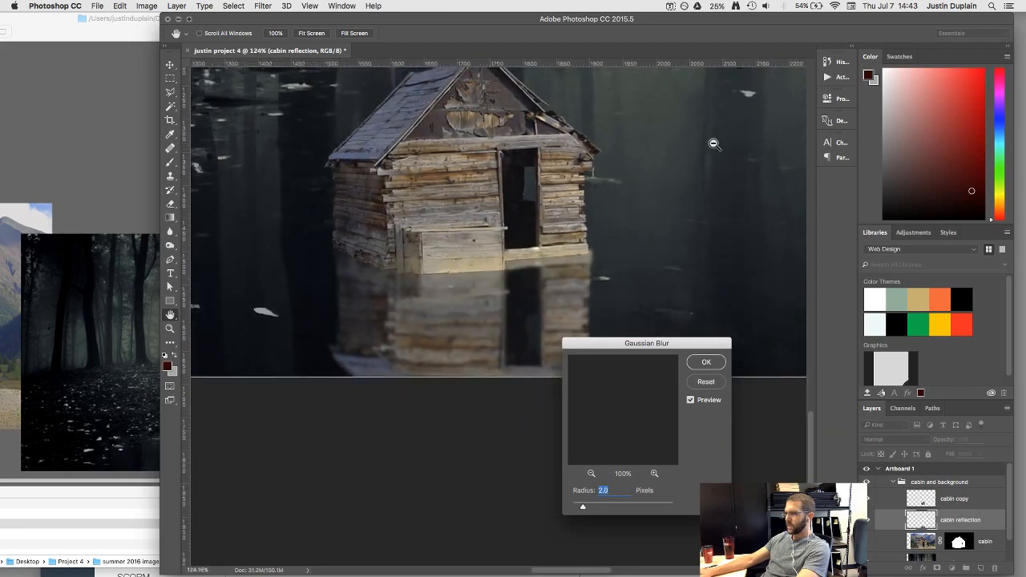
drag(562, 160, 434, 271)
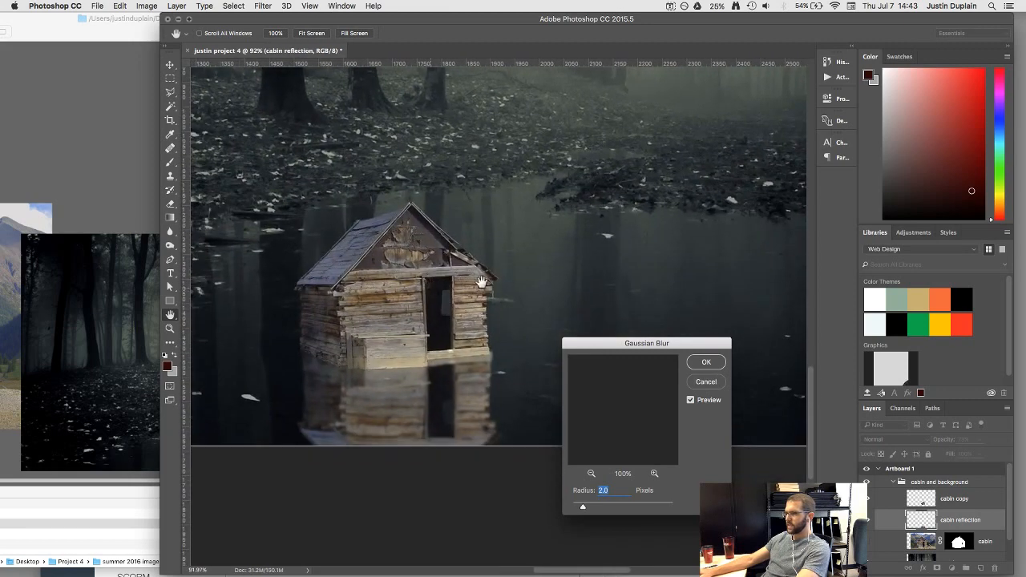
scroll(520, 298, up, 2)
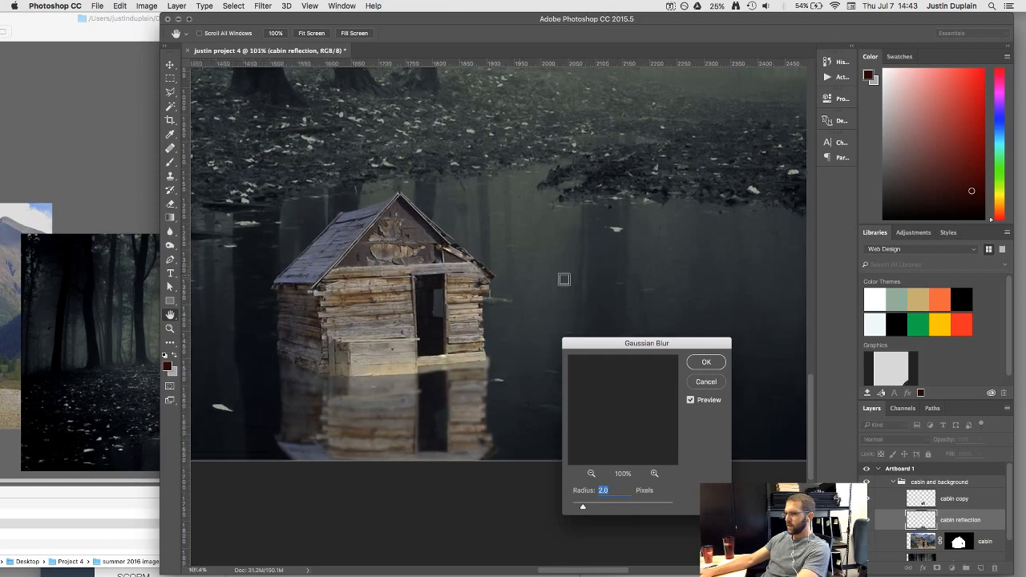
drag(631, 350, 634, 396)
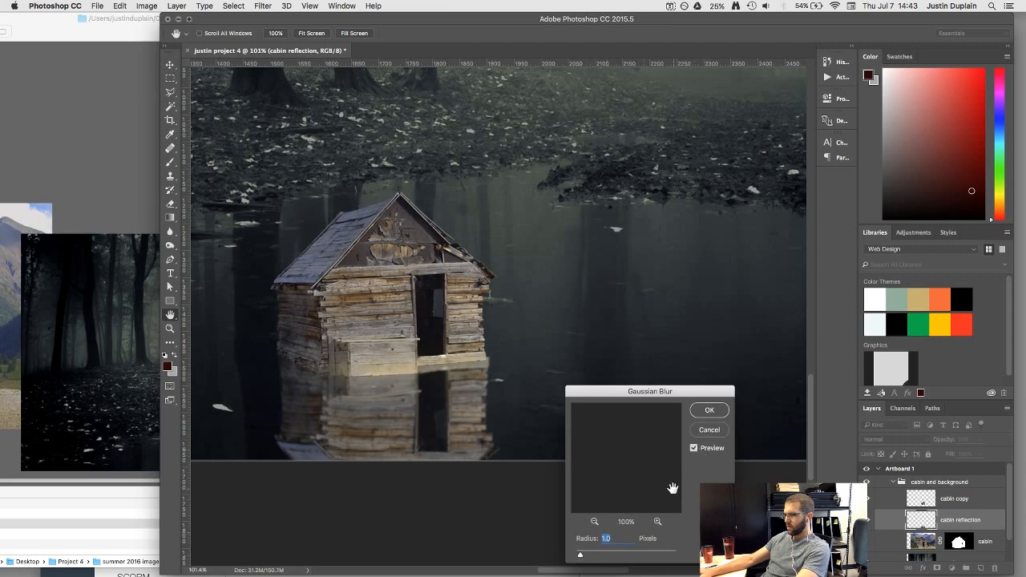
click(711, 410)
Step: Group the cabin copy and cabin reflection layers and name the group "cabin and reflection"
scroll(329, 392, up, 5)
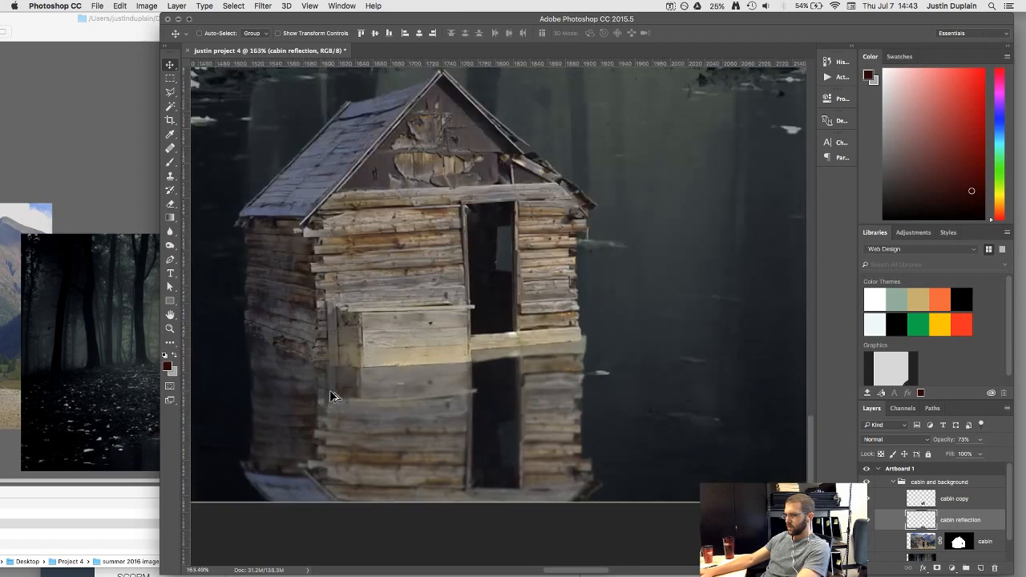
scroll(330, 392, down, 4)
shift+click(929, 502)
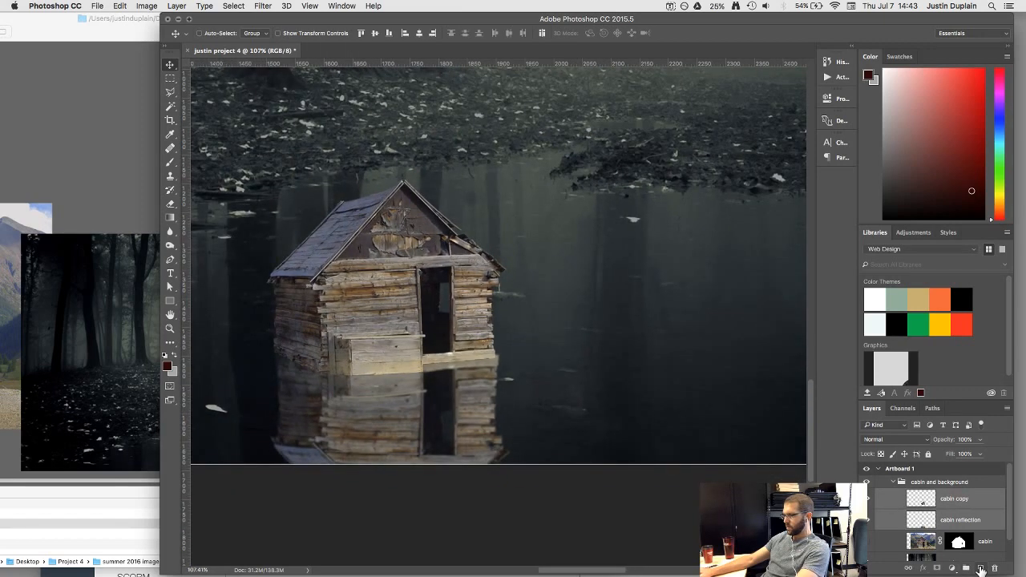
click(967, 568)
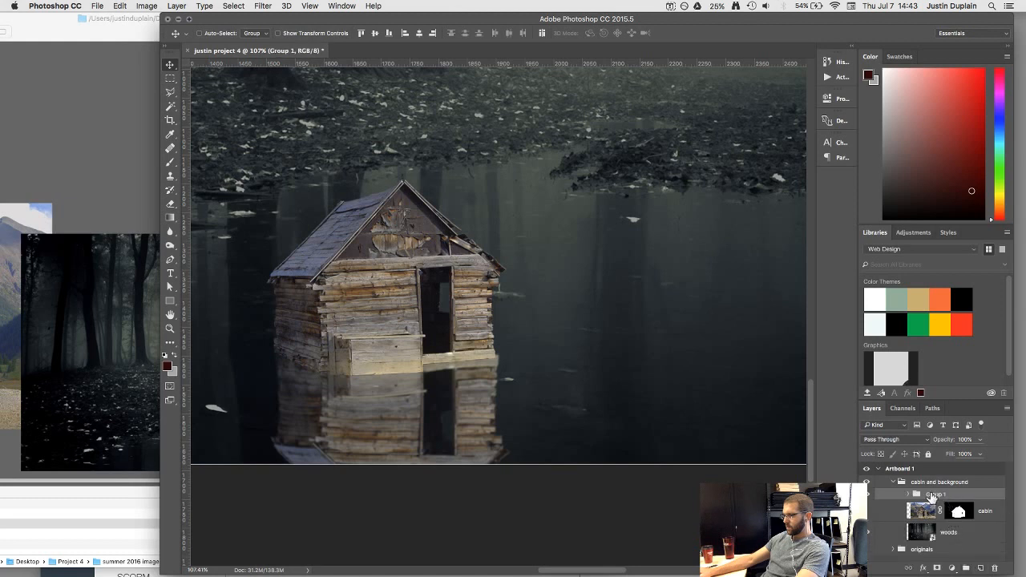
text(cabin and ref)
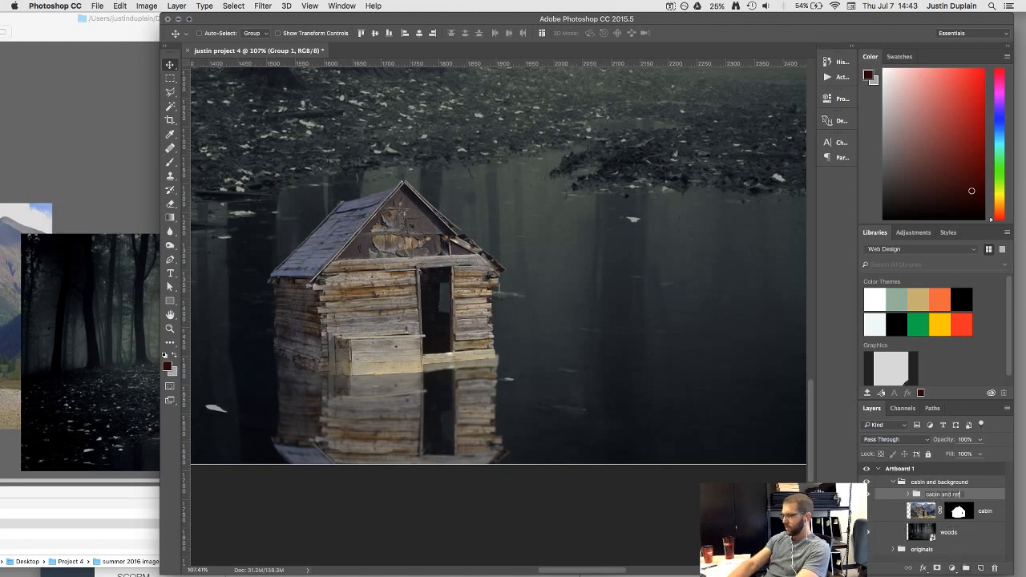
text(lection)
key(Return)
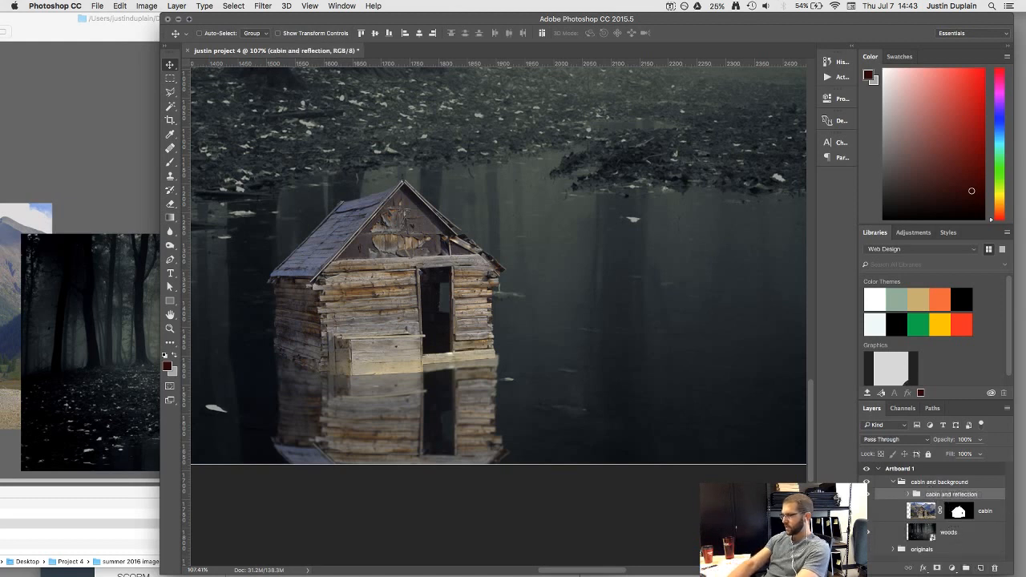
Step: Add a Brightness/Contrast adjustment layer with brightness -30 and place it above the cabin and reflection group
click(908, 495)
click(937, 533)
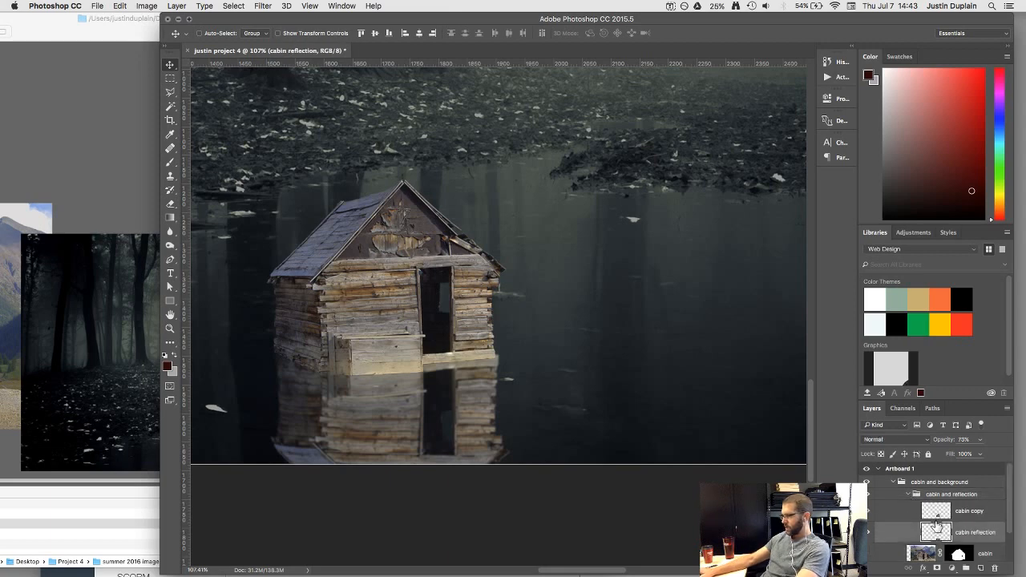
click(936, 511)
click(952, 567)
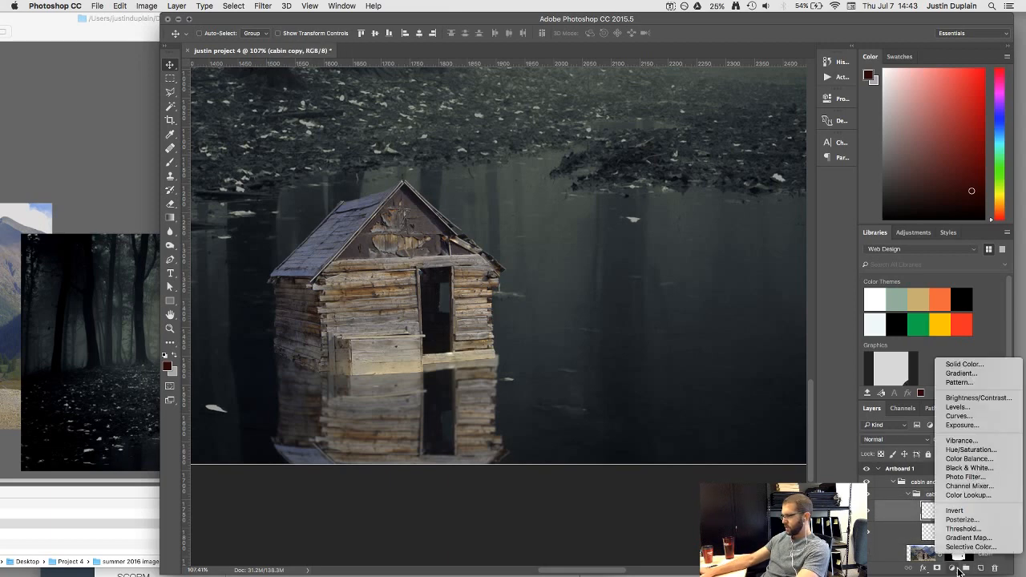
click(980, 398)
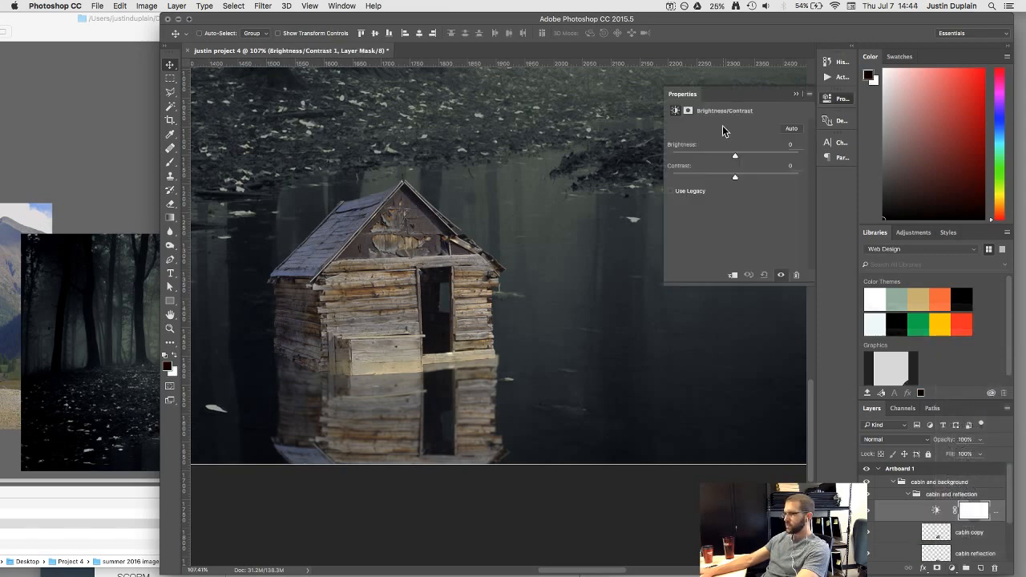
drag(734, 156, 727, 157)
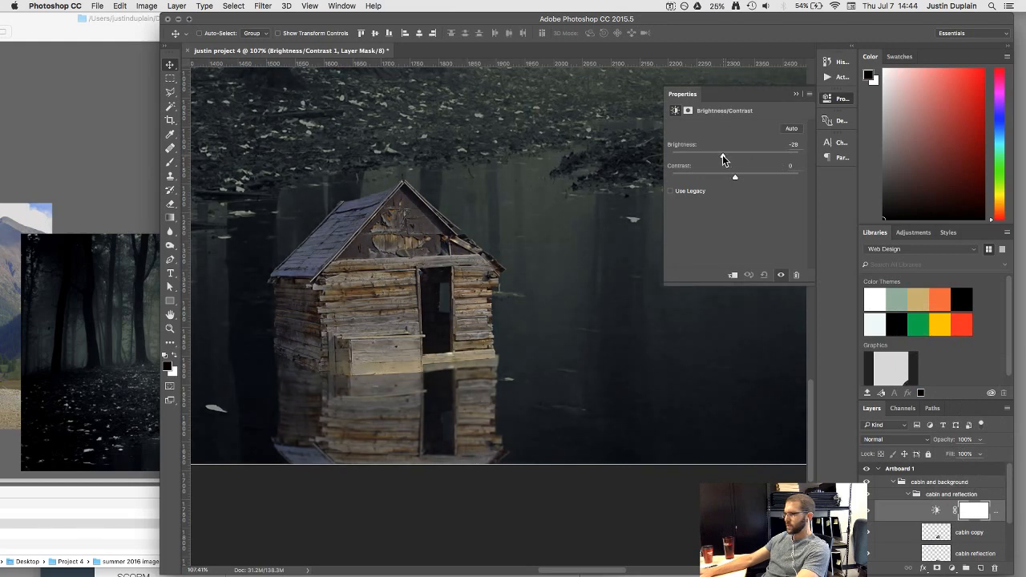
click(732, 275)
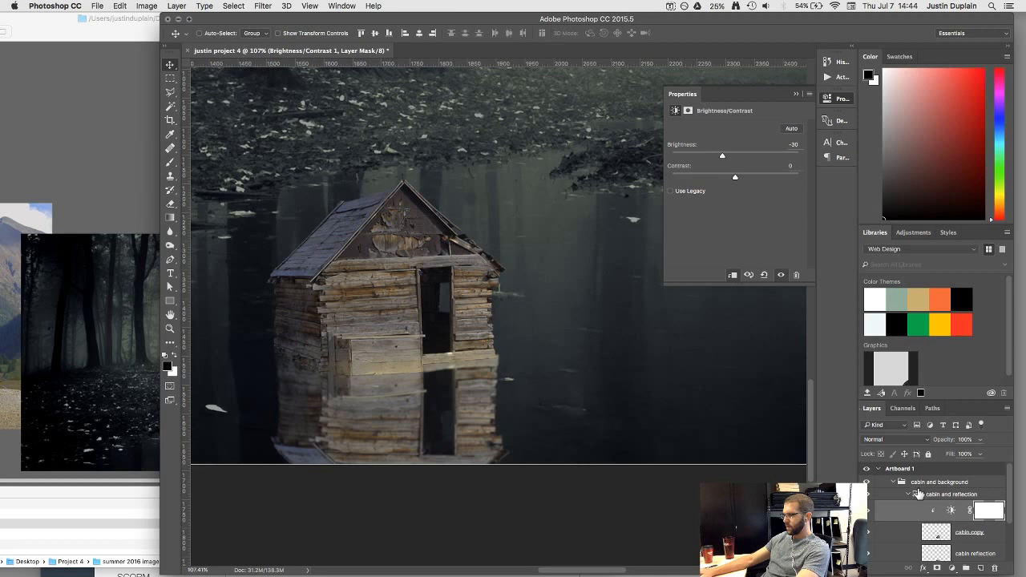
drag(926, 509, 928, 495)
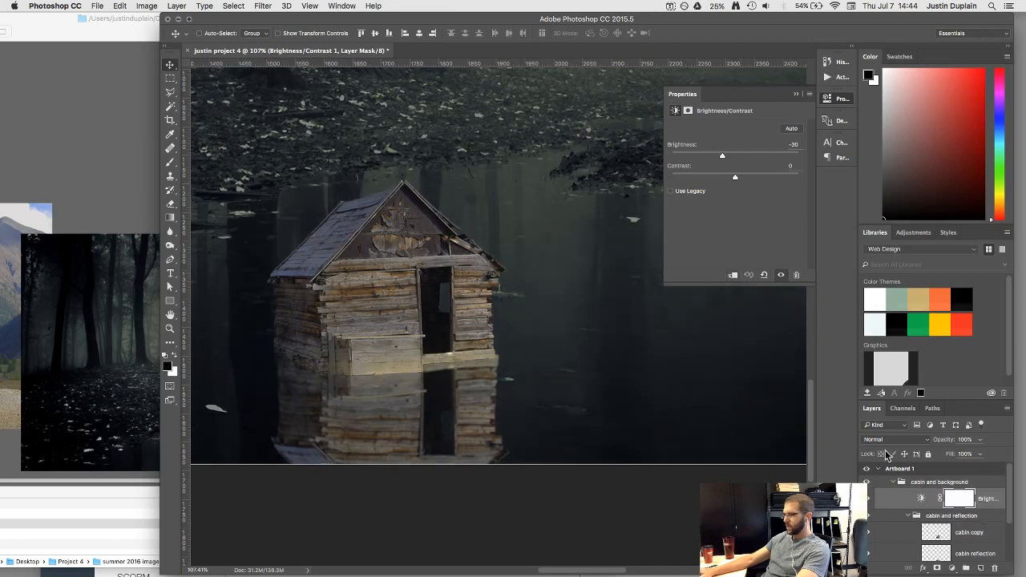
Step: Clip the Brightness/Contrast adjustment to the cabin and reflection group and set its brightness to -92 and contrast to 22
click(732, 275)
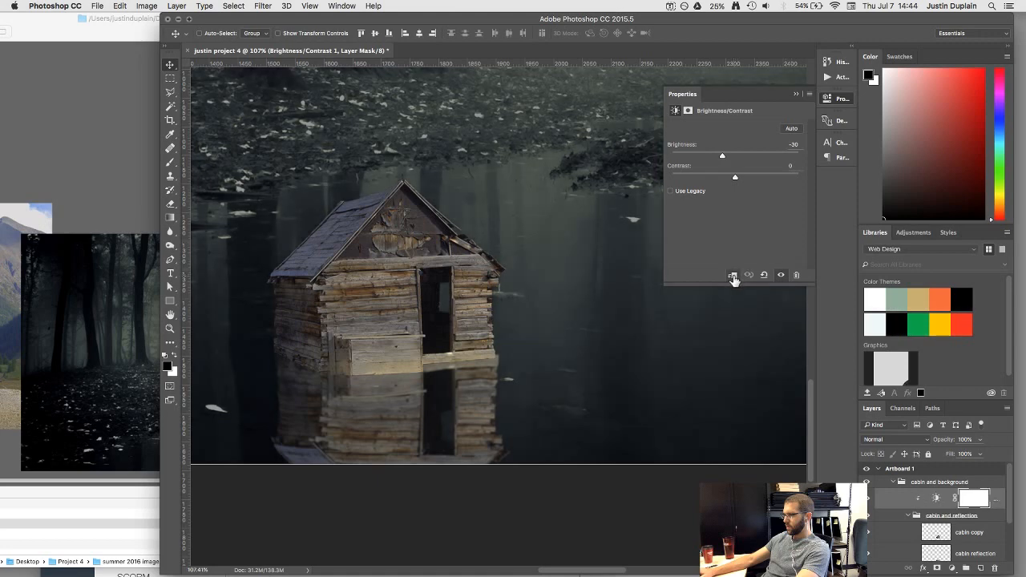
drag(721, 158, 715, 159)
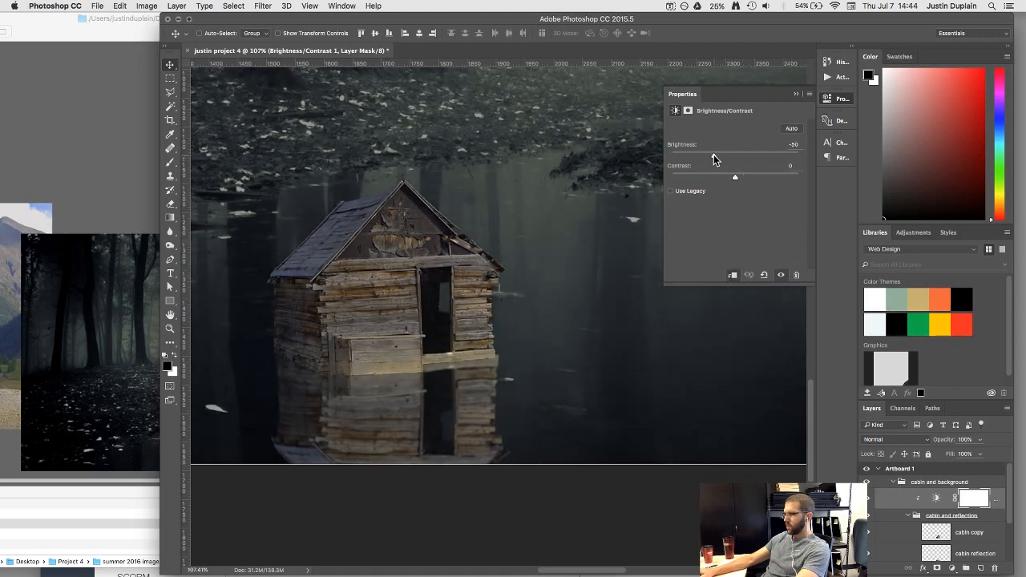
scroll(506, 230, down, 5)
scroll(505, 229, up, 4)
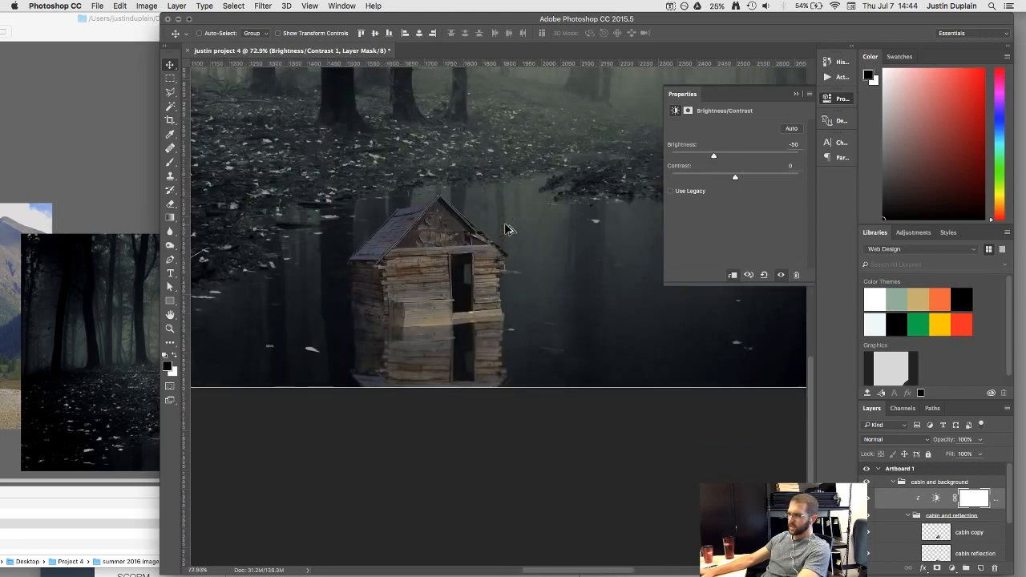
scroll(505, 229, up, 2)
scroll(505, 229, down, 3)
scroll(505, 229, up, 2)
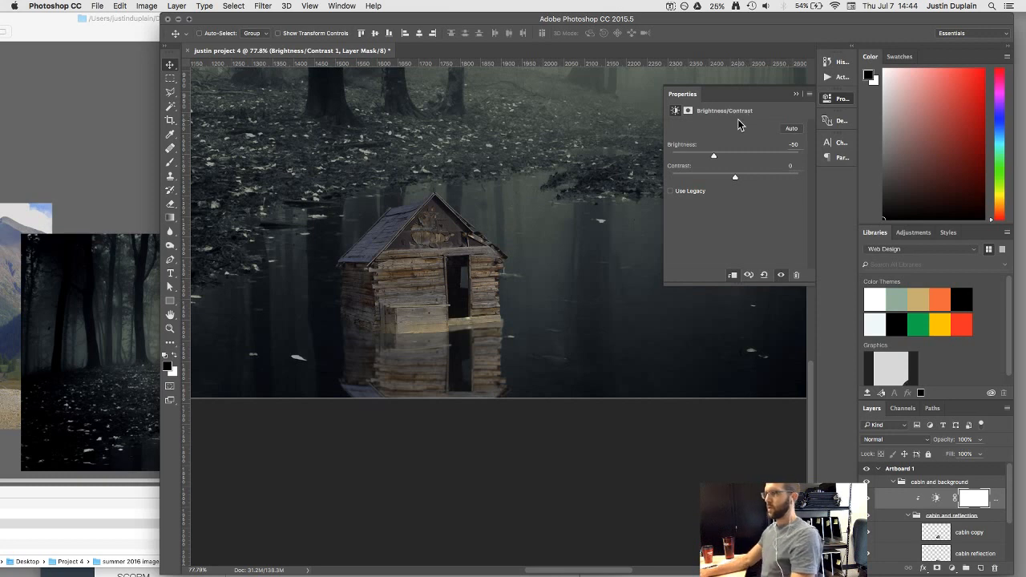
drag(736, 177, 706, 158)
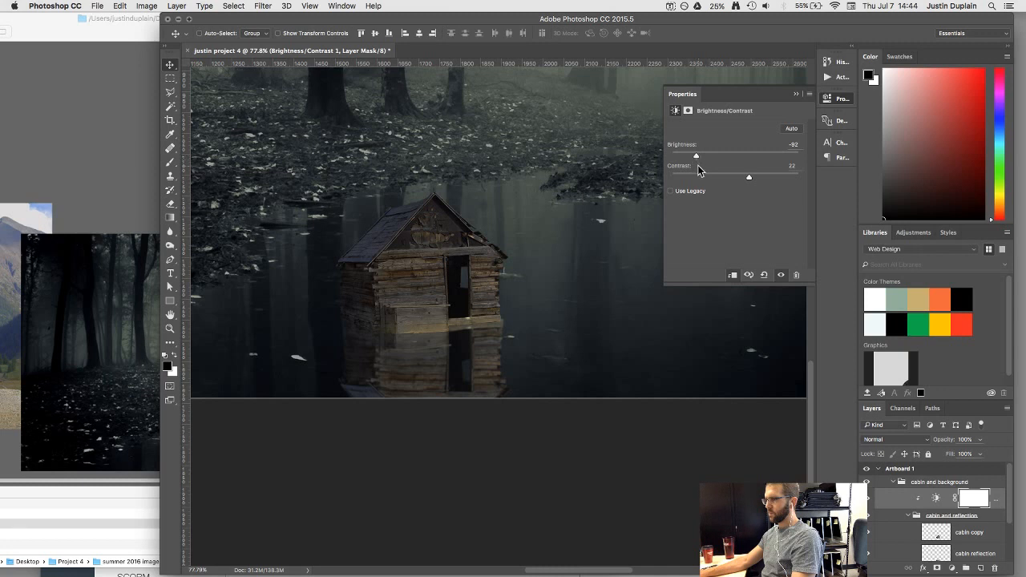
click(796, 95)
Step: Add a second Brightness/Contrast adjustment clipped to the cabin reflection layer, with brightness -30
scroll(922, 313, down, 1)
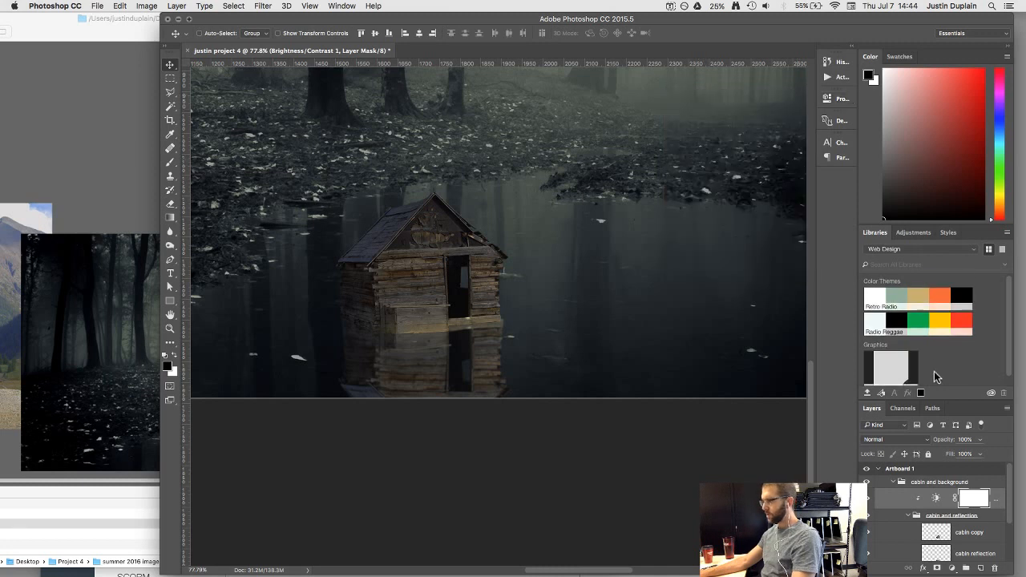
click(940, 556)
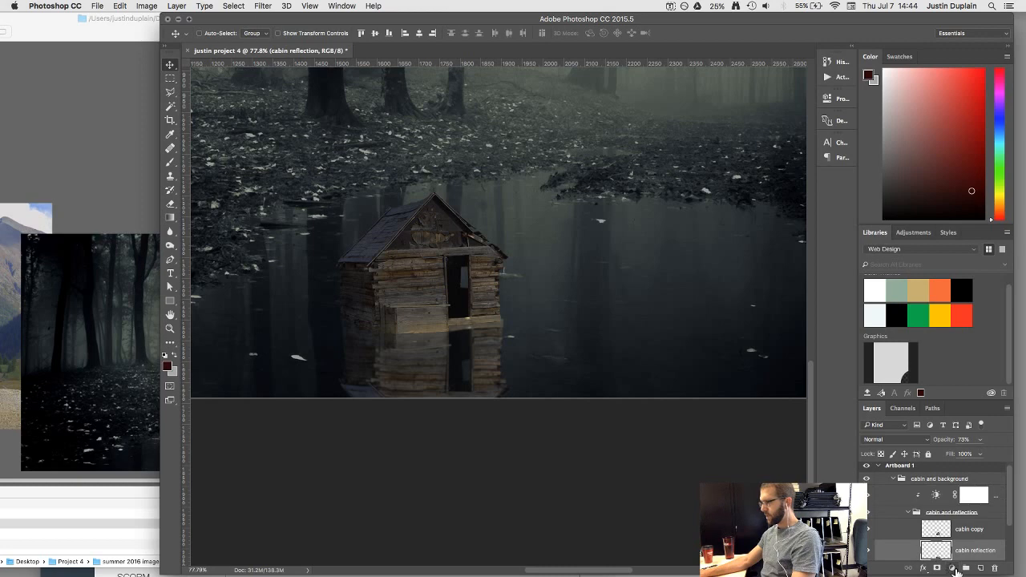
click(952, 568)
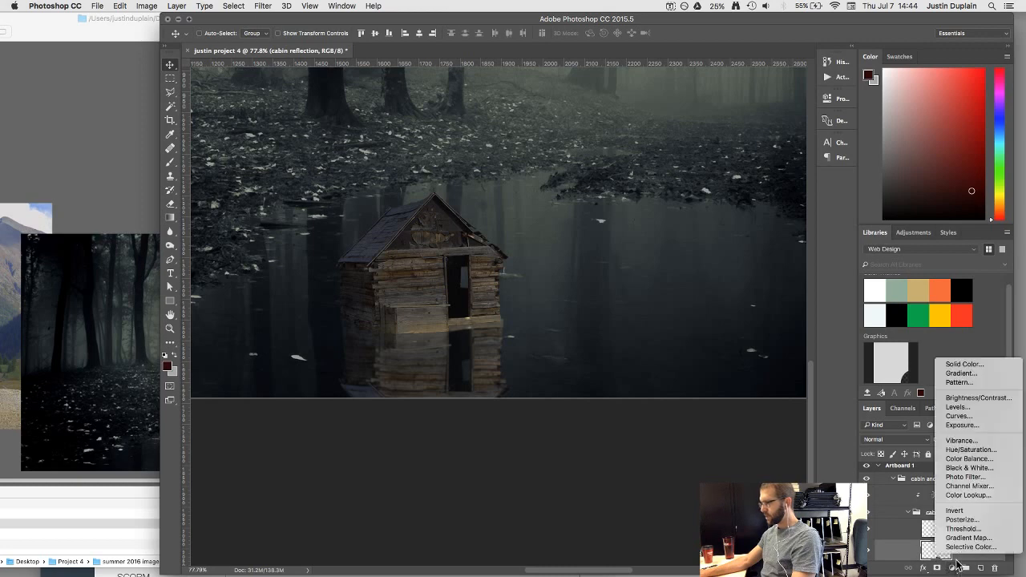
click(967, 398)
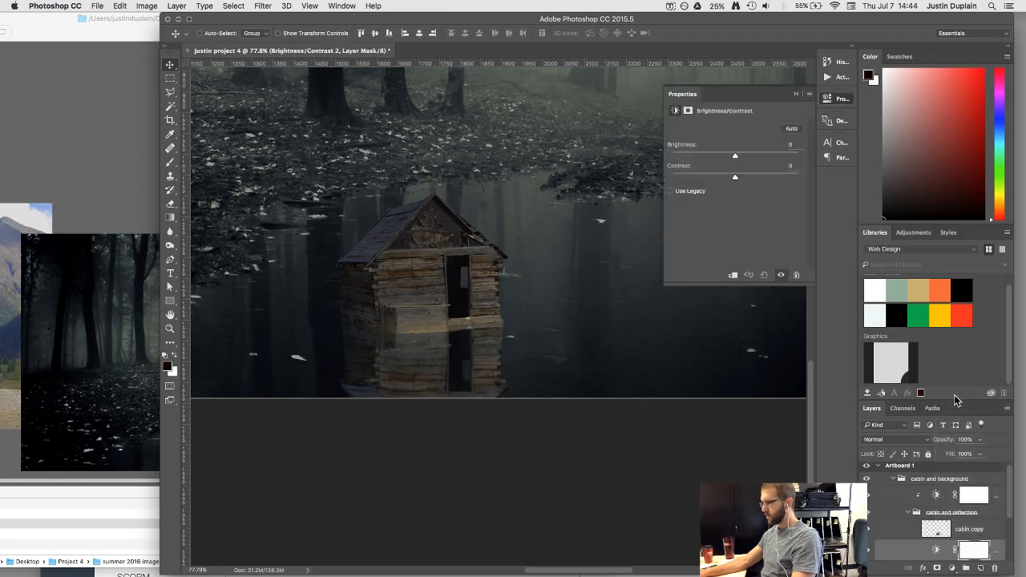
click(733, 276)
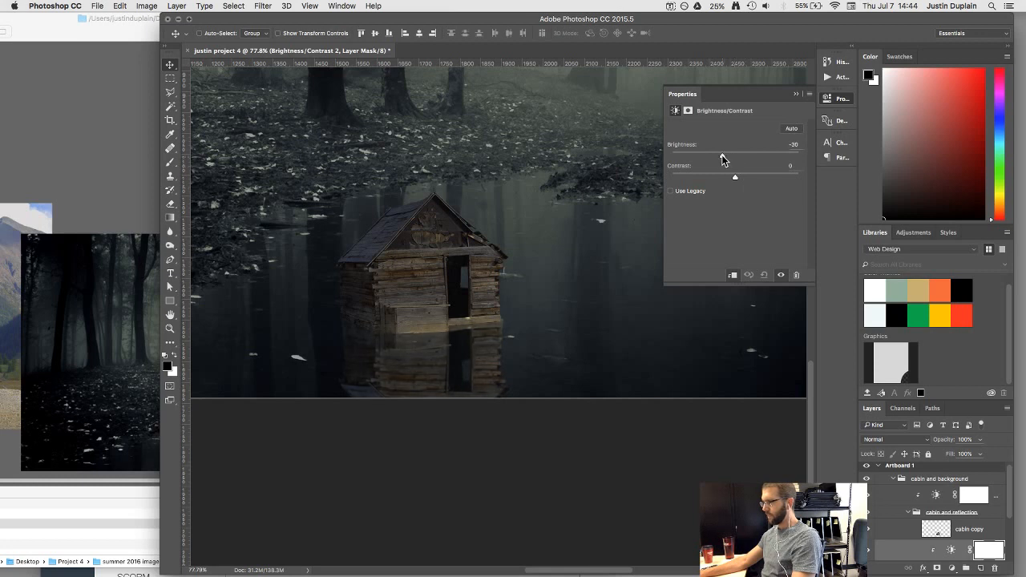
Step: Set the contrast of the cabin reflection's Brightness/Contrast adjustment to 11
drag(736, 180, 721, 180)
scroll(563, 238, down, 10)
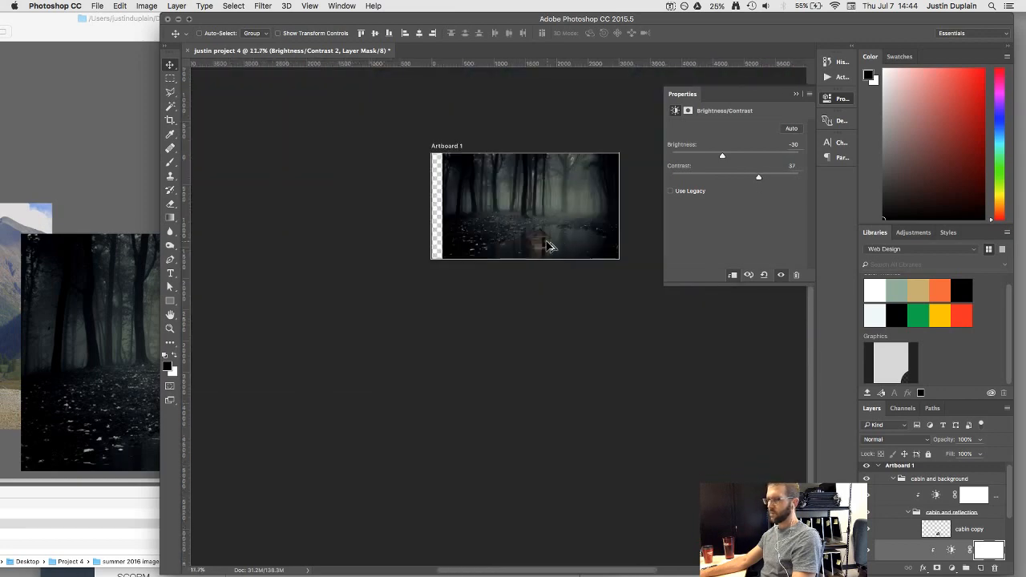
scroll(549, 246, up, 10)
scroll(548, 246, up, 2)
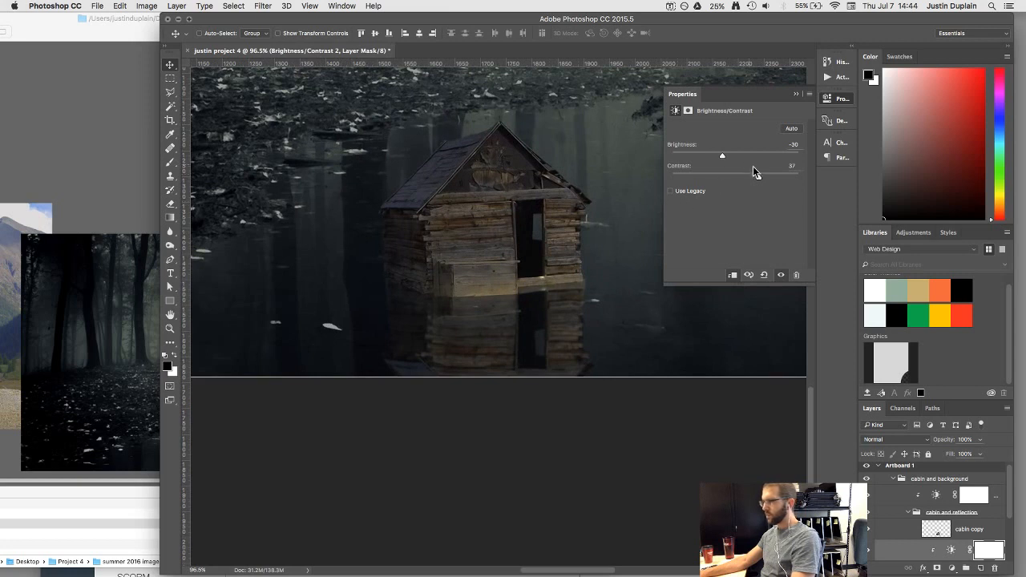
mouse_move(758, 177)
mouse_down()
mouse_move(724, 174)
mouse_move(742, 177)
mouse_up()
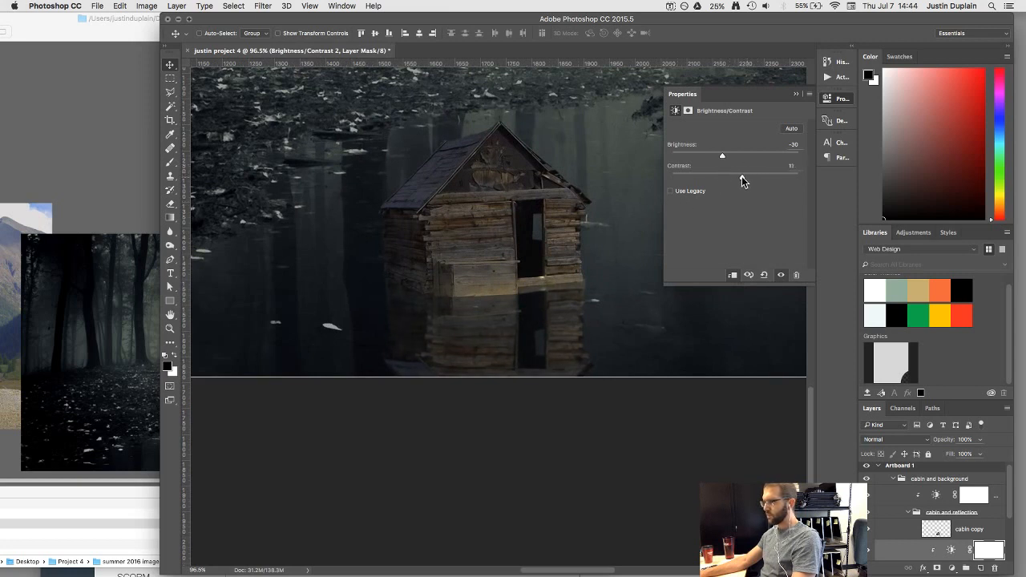
click(794, 97)
Step: Select the cabin copy layer and save the document in Photoshop format to the Project 4 folder with maximum compatibility
scroll(608, 235, down, 5)
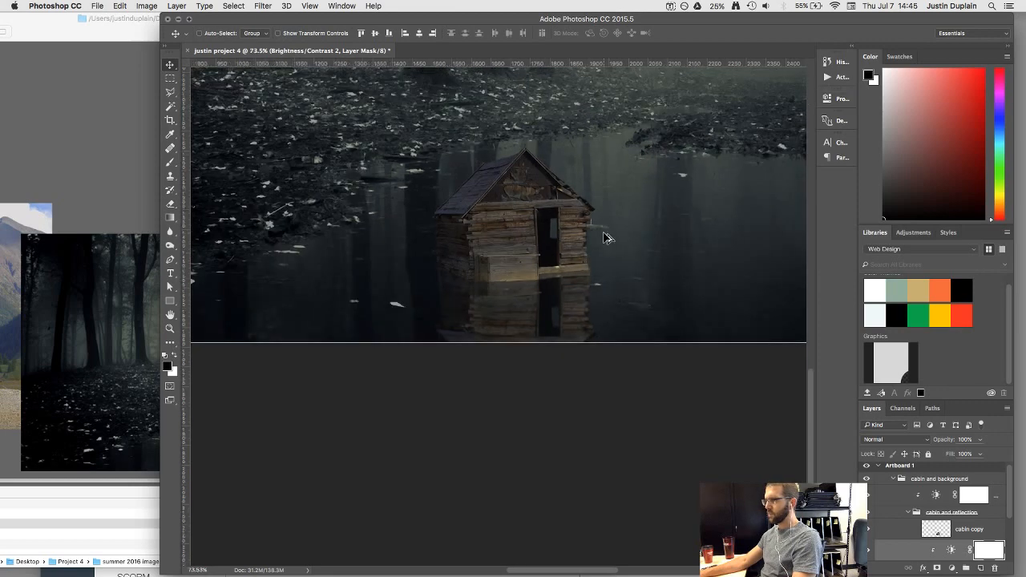
scroll(606, 237, down, 3)
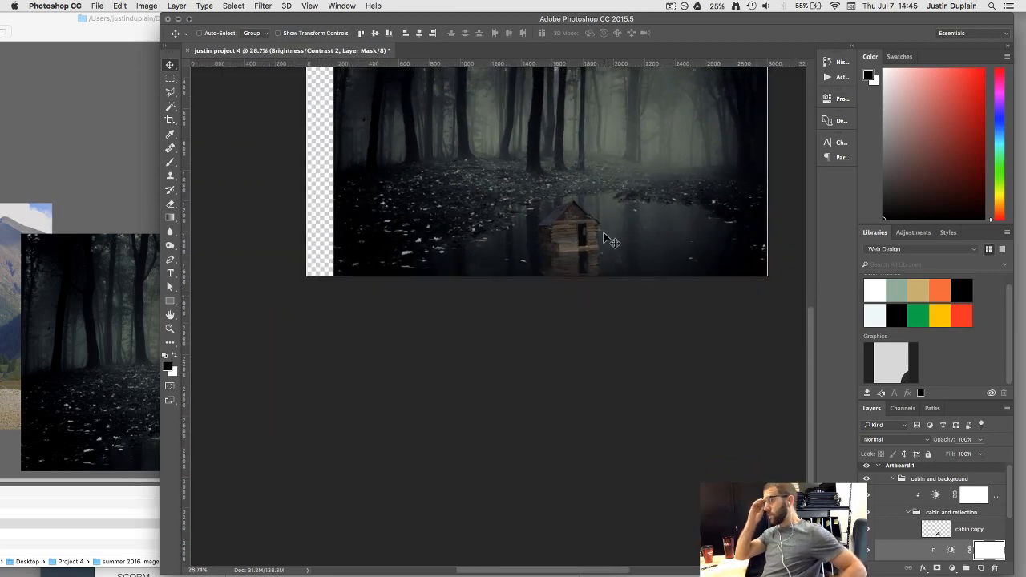
scroll(606, 197, up, 3)
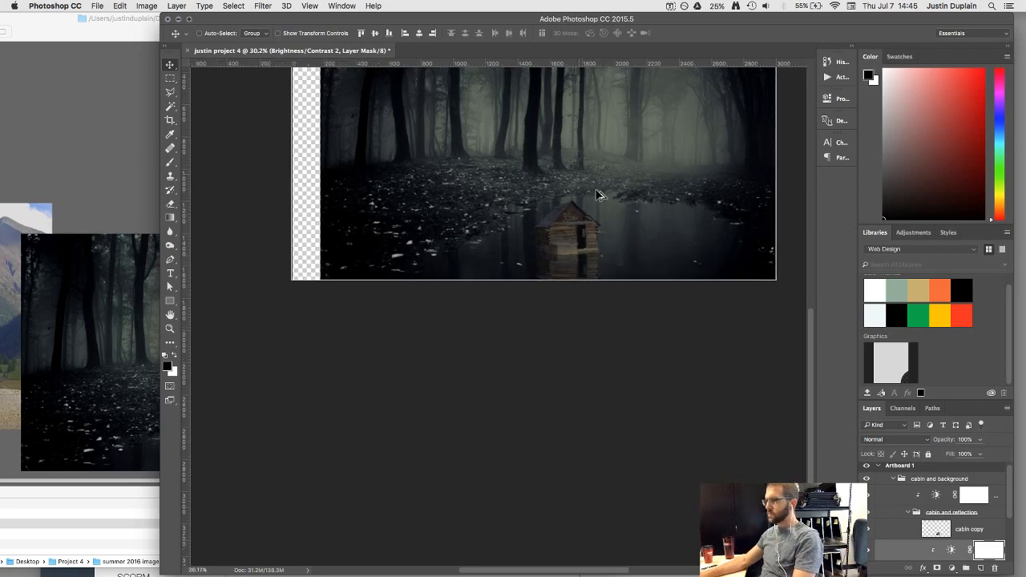
scroll(598, 196, up, 3)
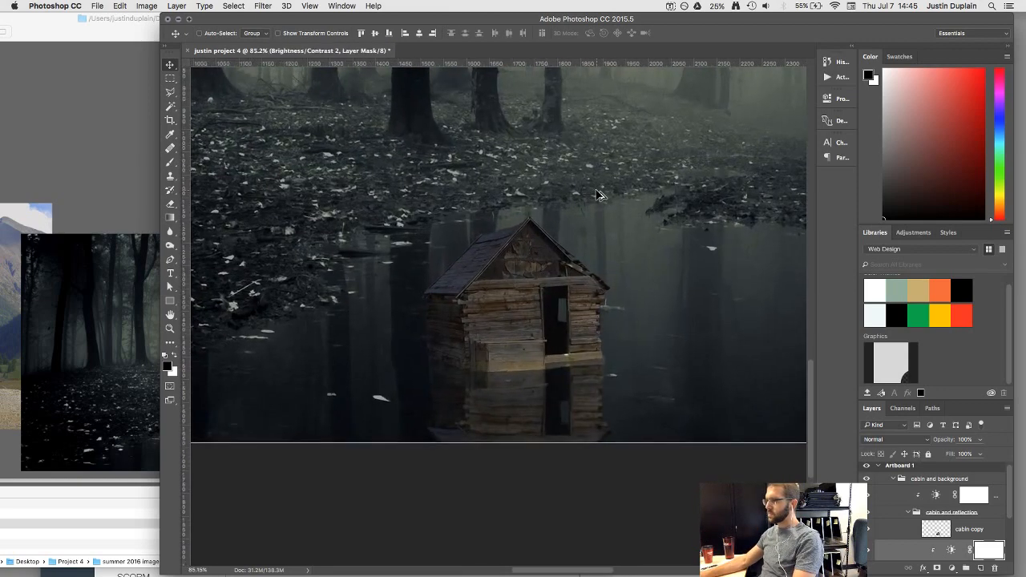
scroll(598, 196, up, 2)
scroll(598, 196, down, 4)
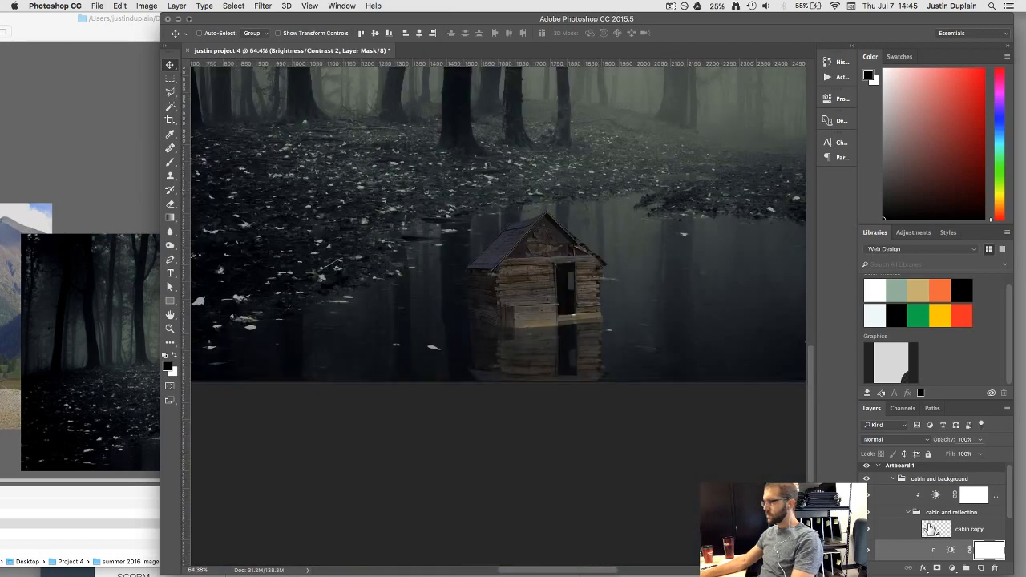
click(930, 529)
key(super+s)
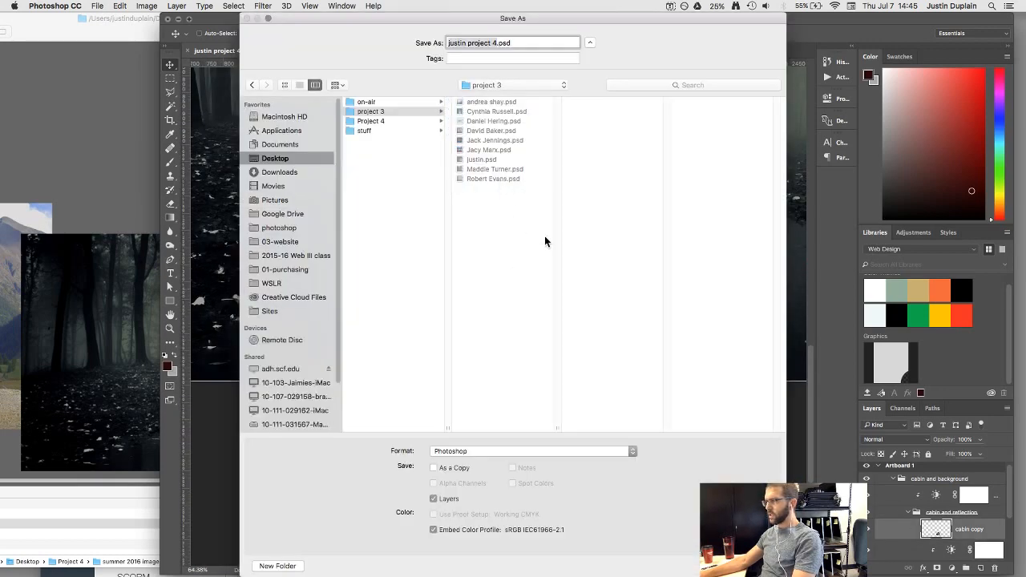
click(354, 121)
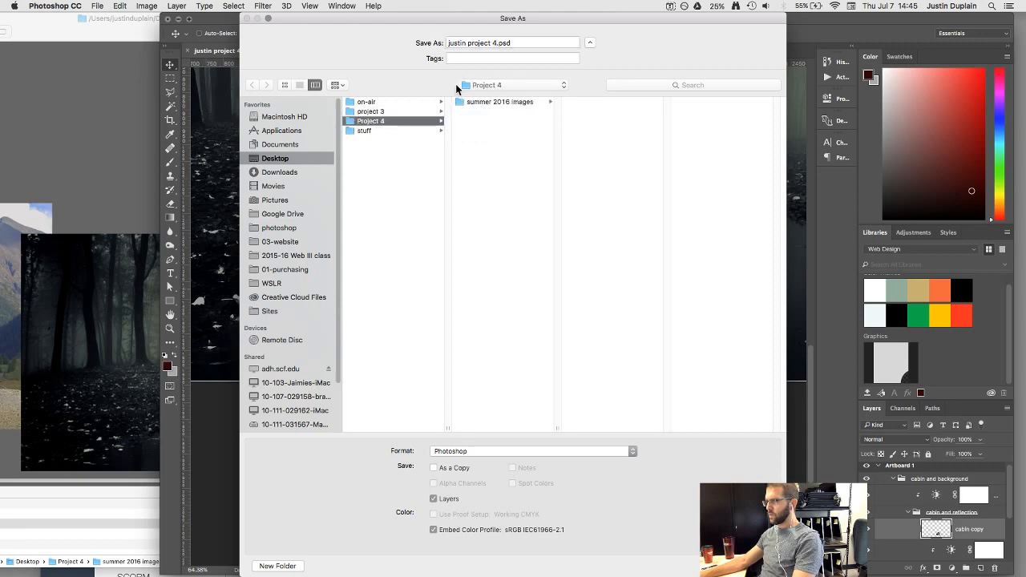
key(Return)
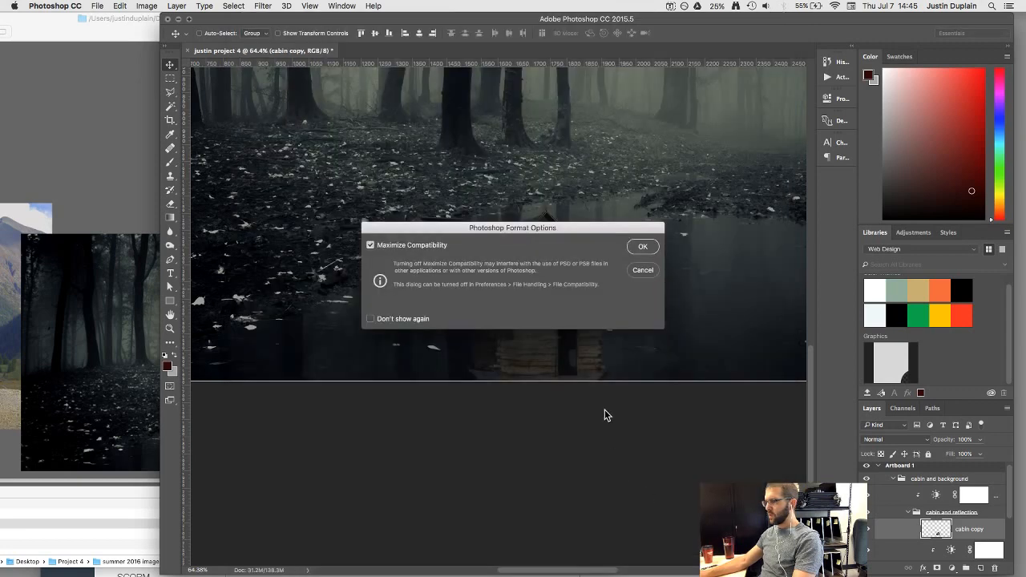
click(644, 246)
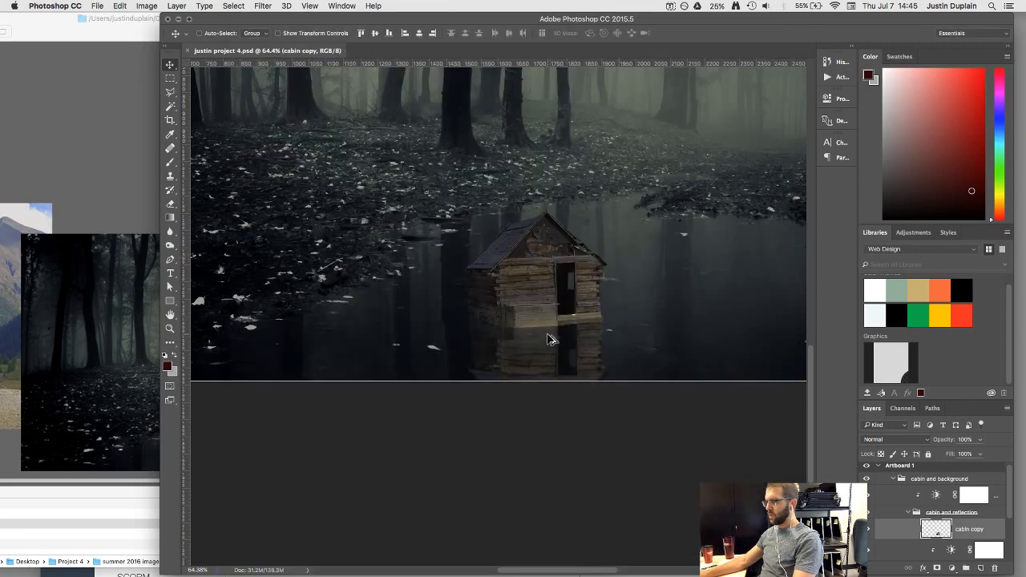
Step: Collapse the layer groups and shift the cabin and background group left to cover the artboard's empty left strip
key(super+0)
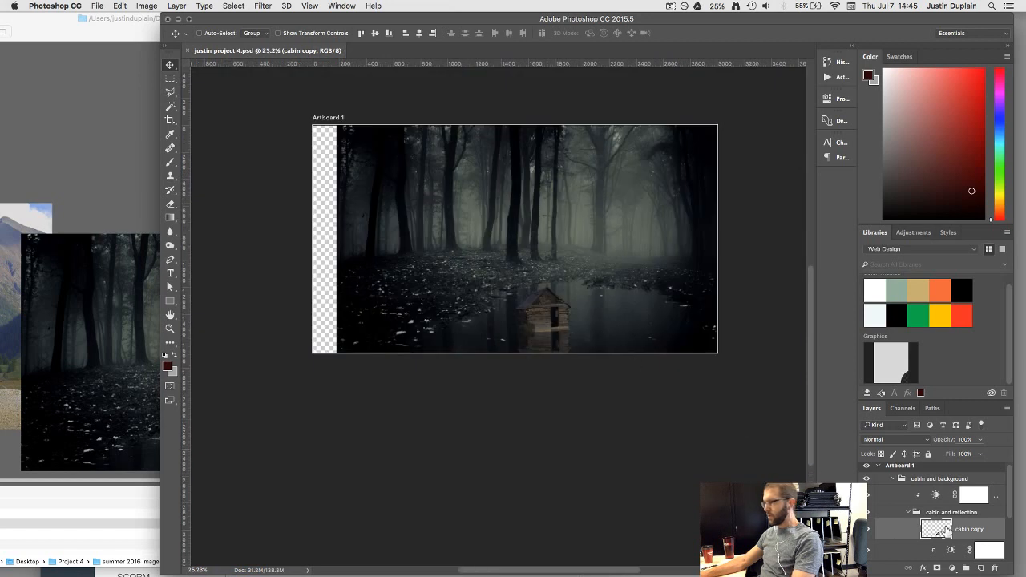
click(909, 512)
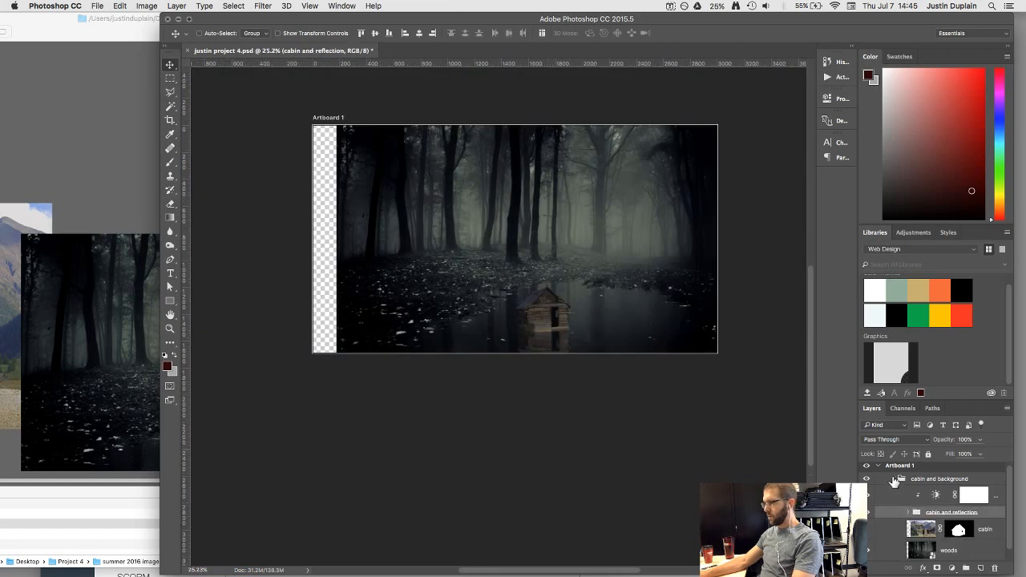
click(894, 482)
drag(646, 321, 619, 319)
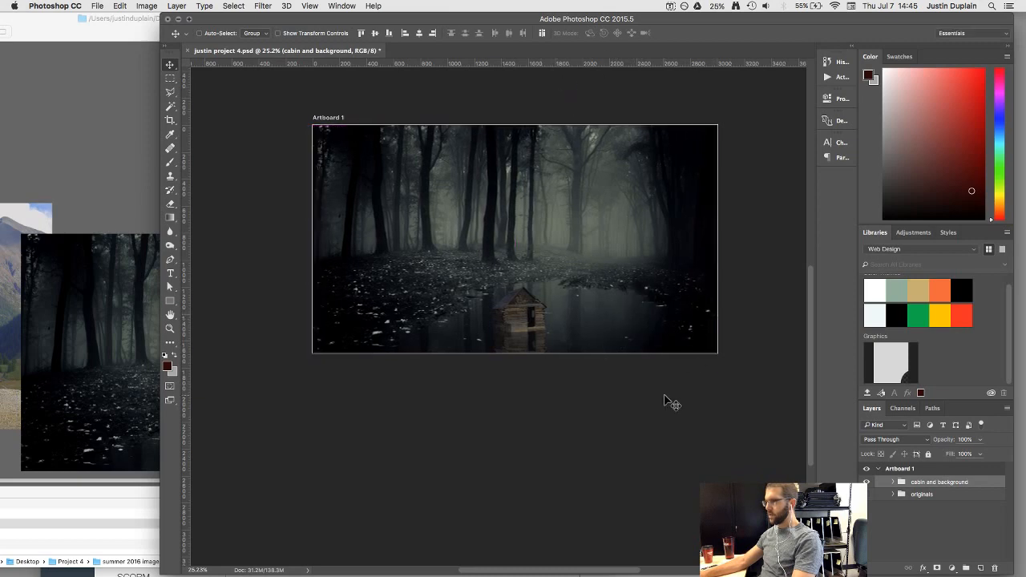
Step: Examine how the cabin and its reflection blend with the pond and woods, both close up and across the whole artboard
scroll(514, 324, up, 10)
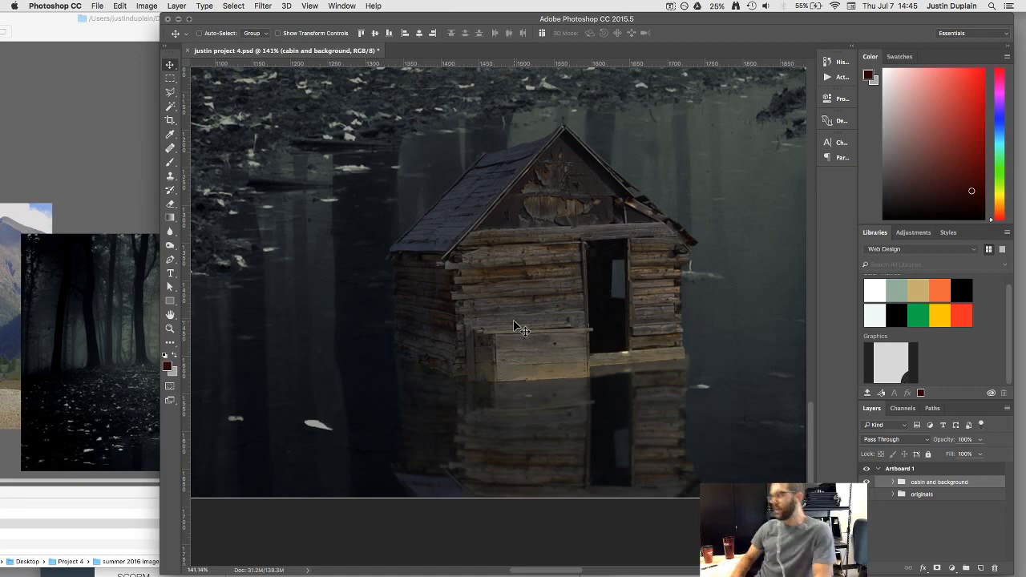
scroll(524, 324, down, 7)
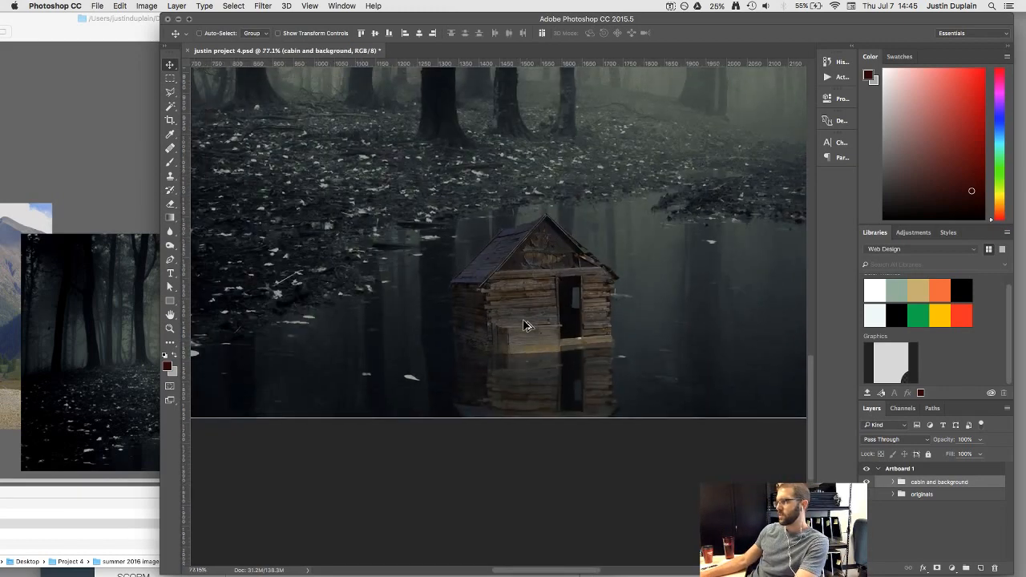
scroll(525, 324, down, 1)
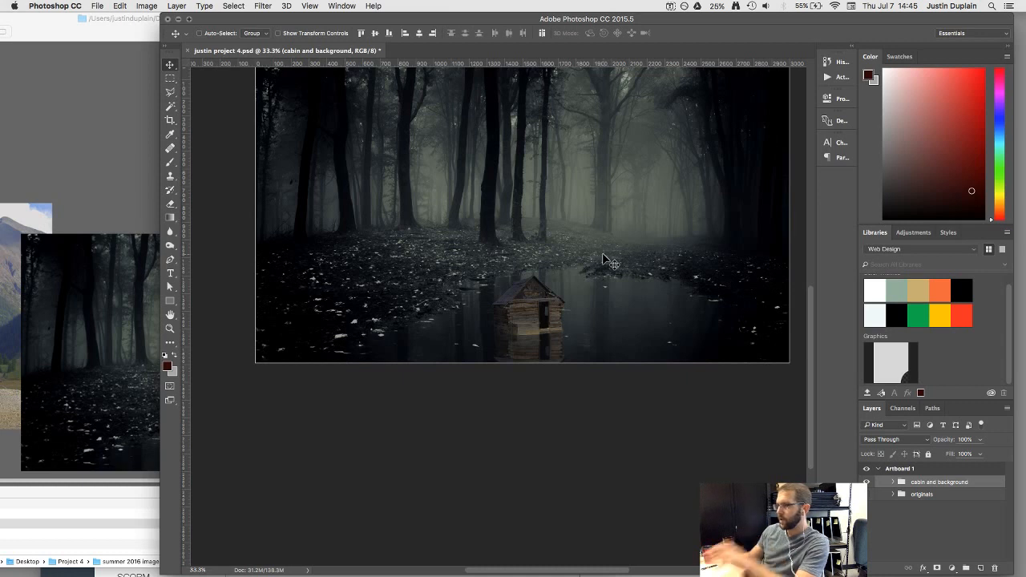
scroll(603, 258, up, 1)
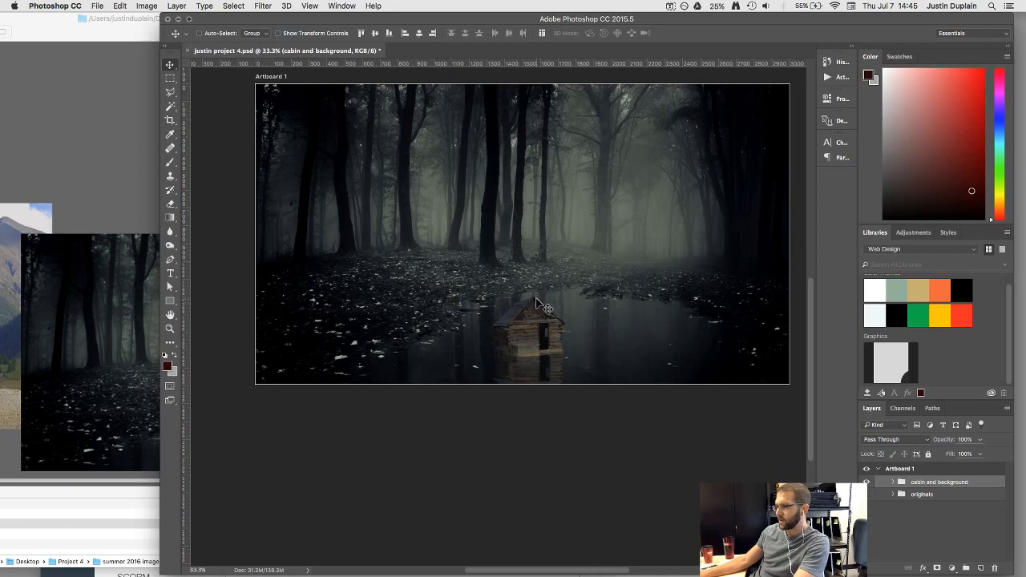
scroll(546, 307, up, 6)
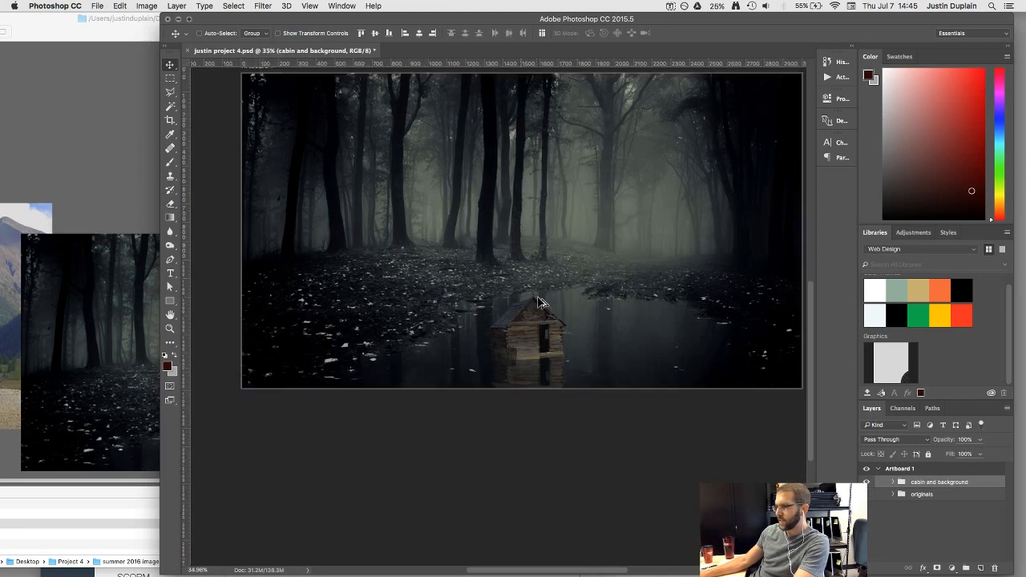
scroll(513, 291, down, 3)
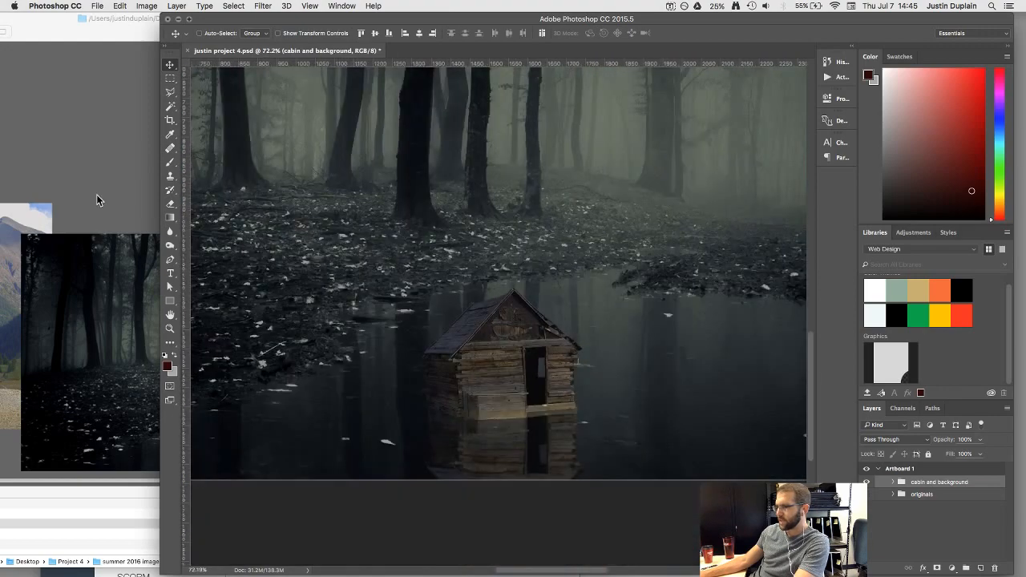
Step: Browse the source images in Finder's summer 2016 images folder and compare them with the Photoshop composite
click(96, 194)
click(530, 182)
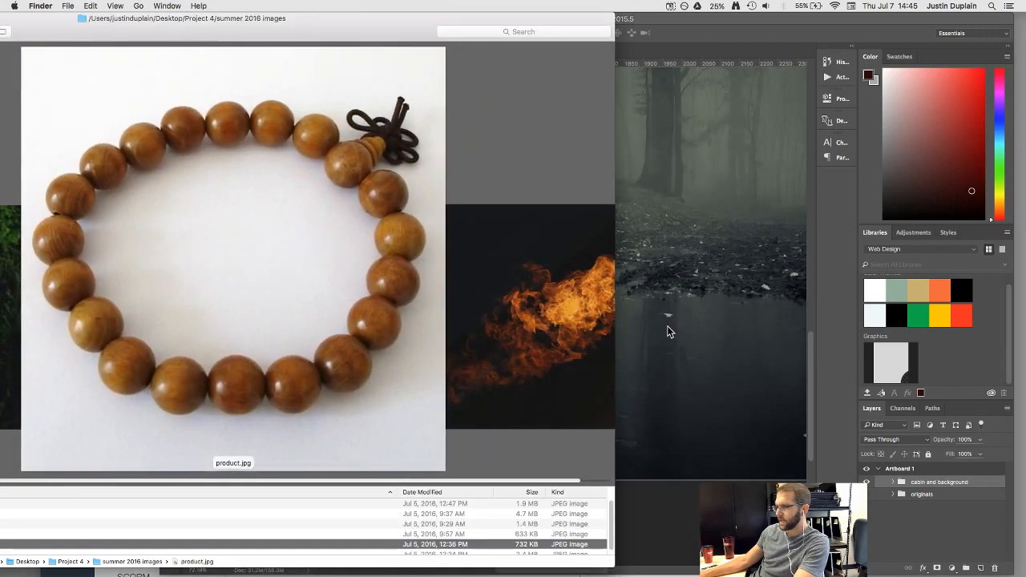
click(667, 326)
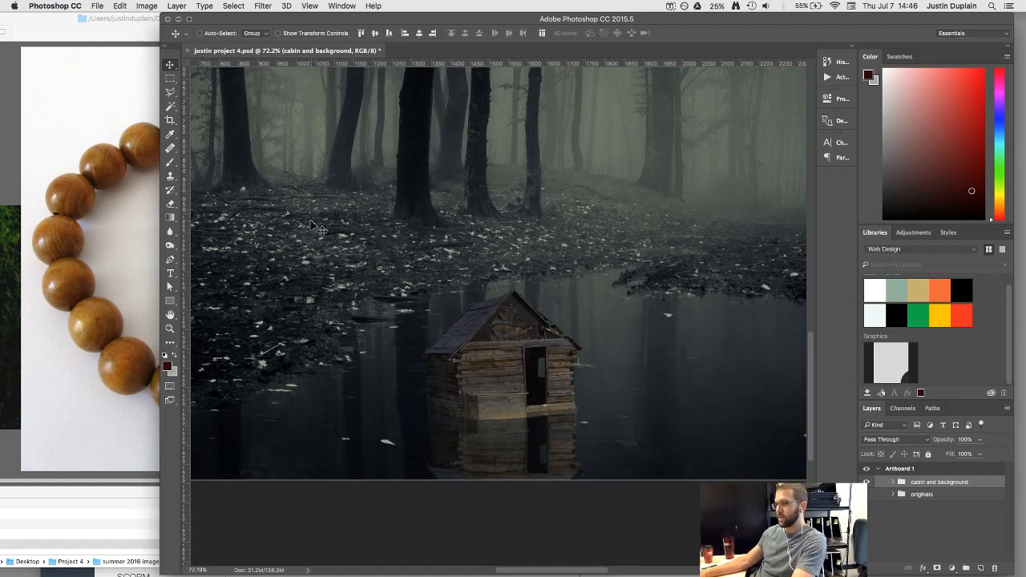
click(15, 241)
scroll(117, 289, left, 5)
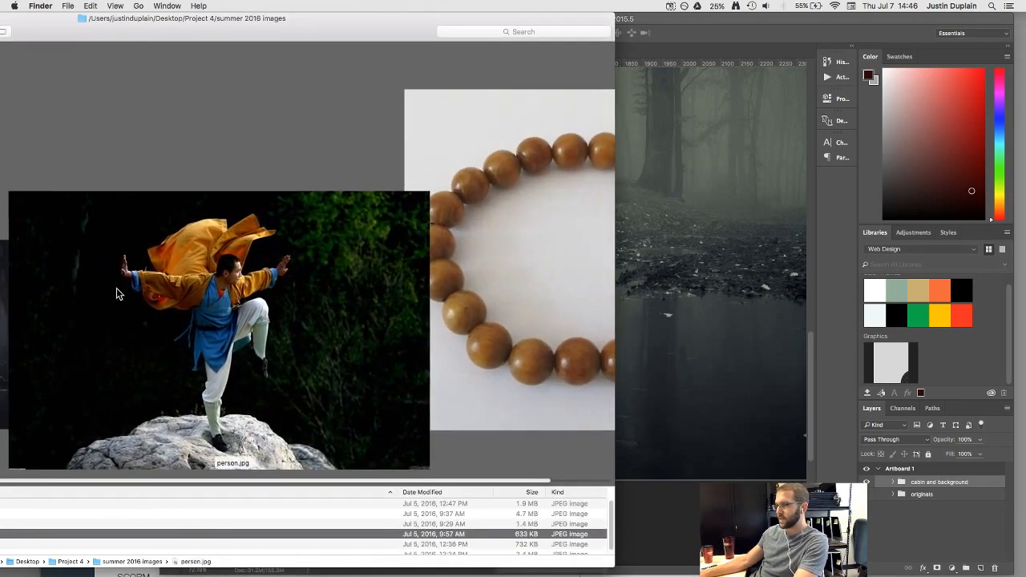
scroll(117, 290, right, 8)
scroll(116, 287, left, 6)
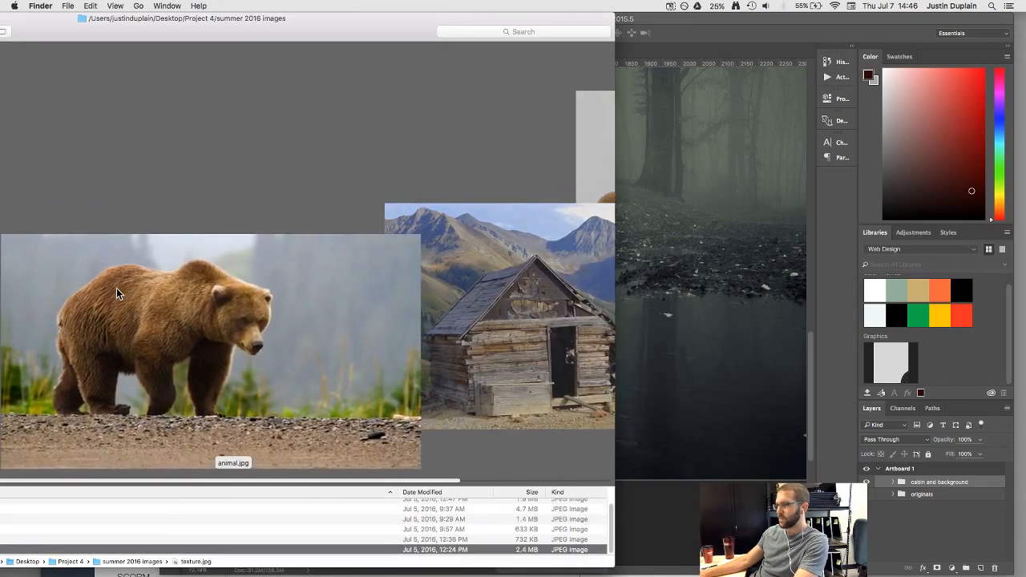
scroll(116, 288, right, 3)
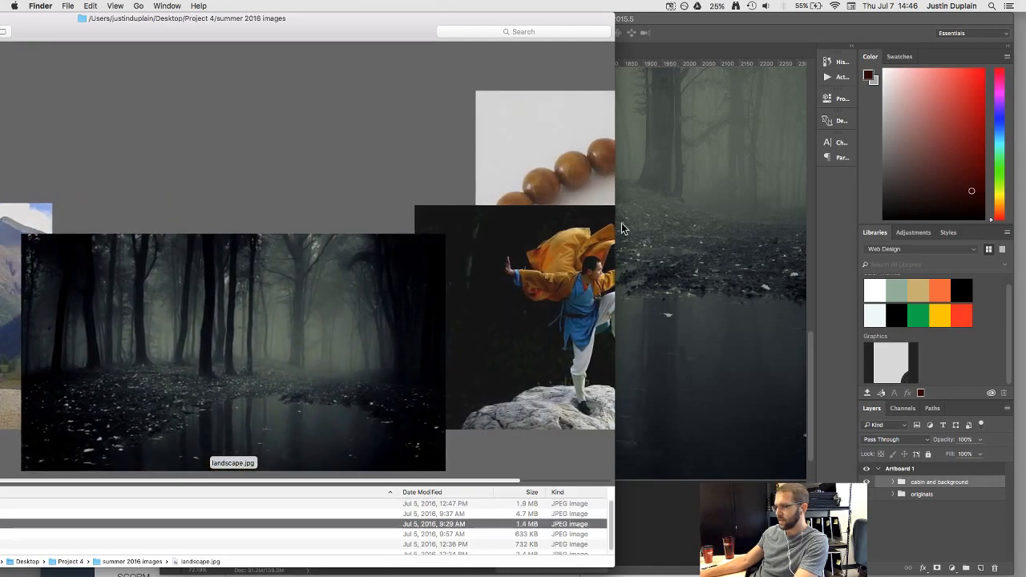
click(680, 227)
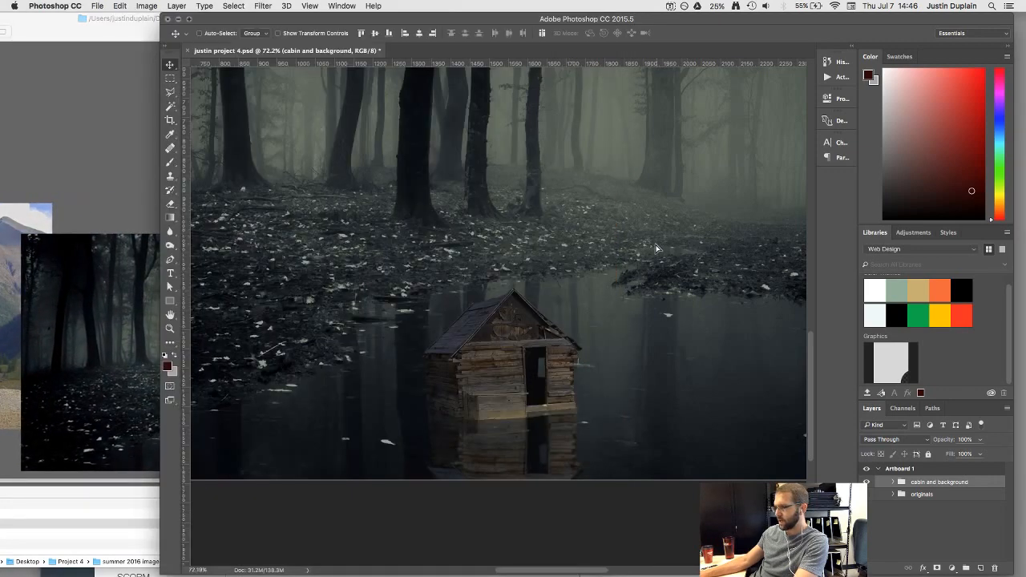
Step: Try the cabin and background group farther left, check animal.jpg in Finder, and shift the group right to fill the artboard's empty right strip
drag(656, 249, 566, 250)
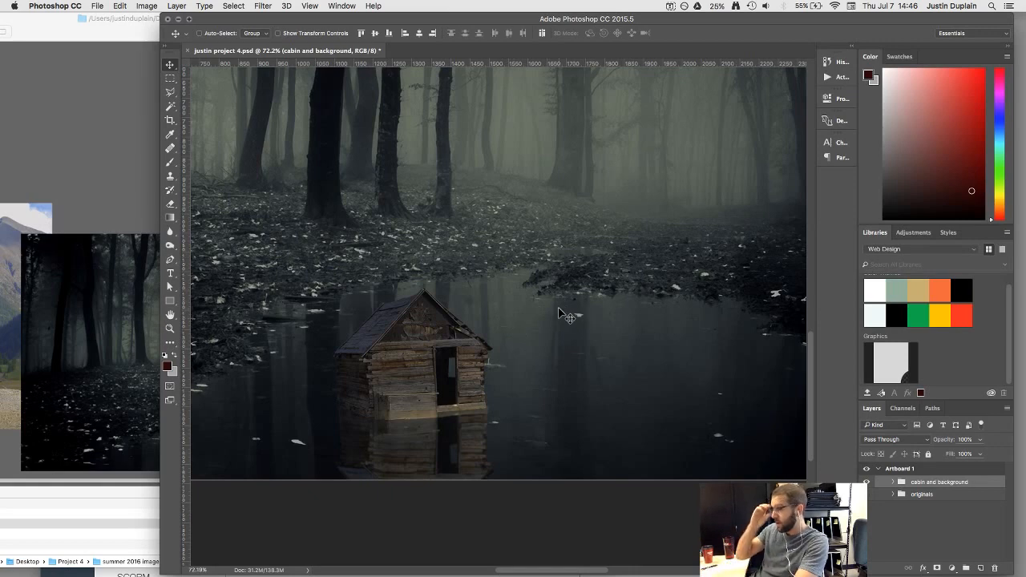
click(74, 255)
scroll(142, 235, left, 5)
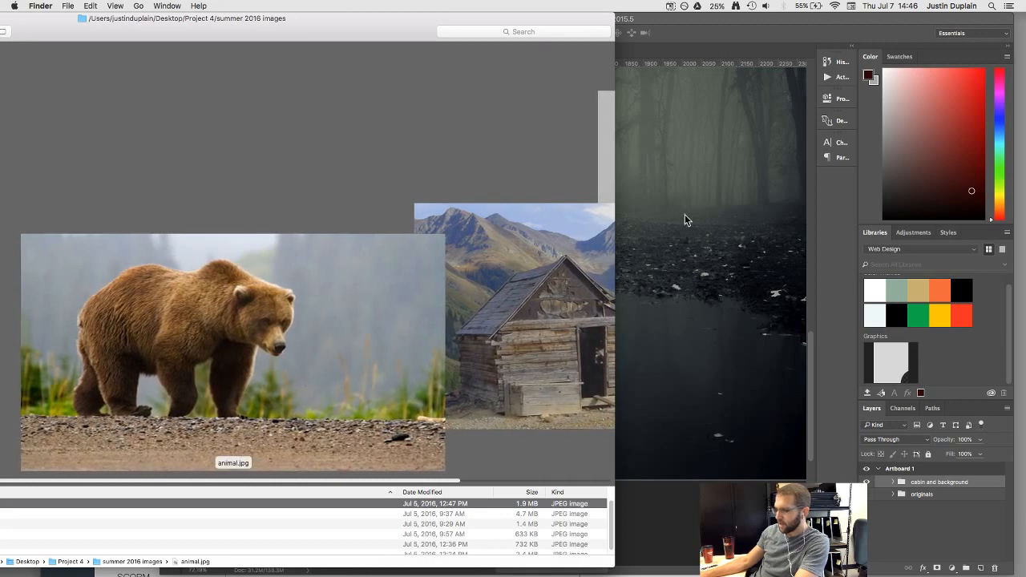
click(665, 207)
key(super+0)
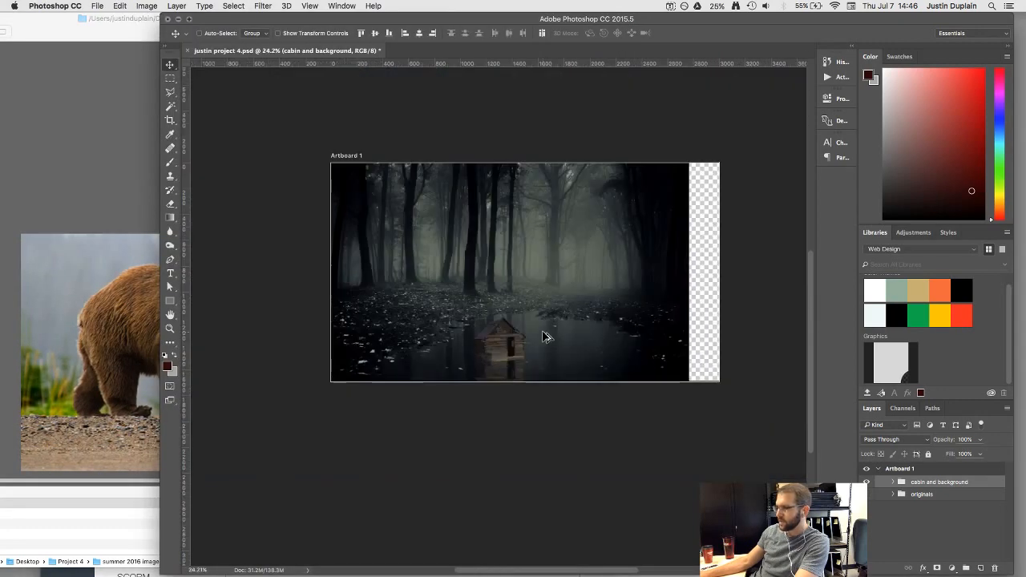
drag(543, 331, 585, 327)
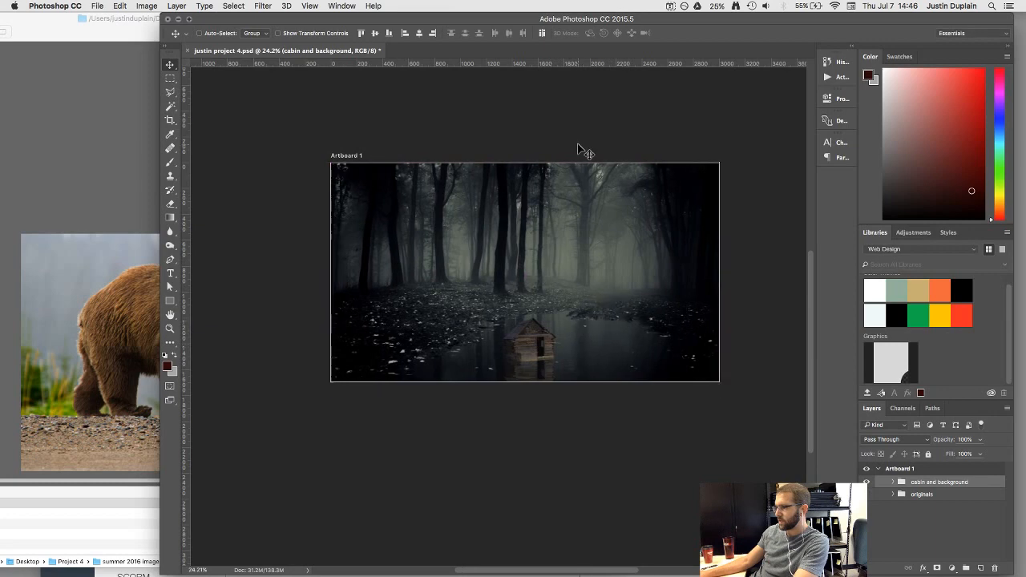
Step: Slightly lower the brightness of the Brightness/Contrast adjustment clipped to the cabin and reflection group
scroll(573, 259, up, 5)
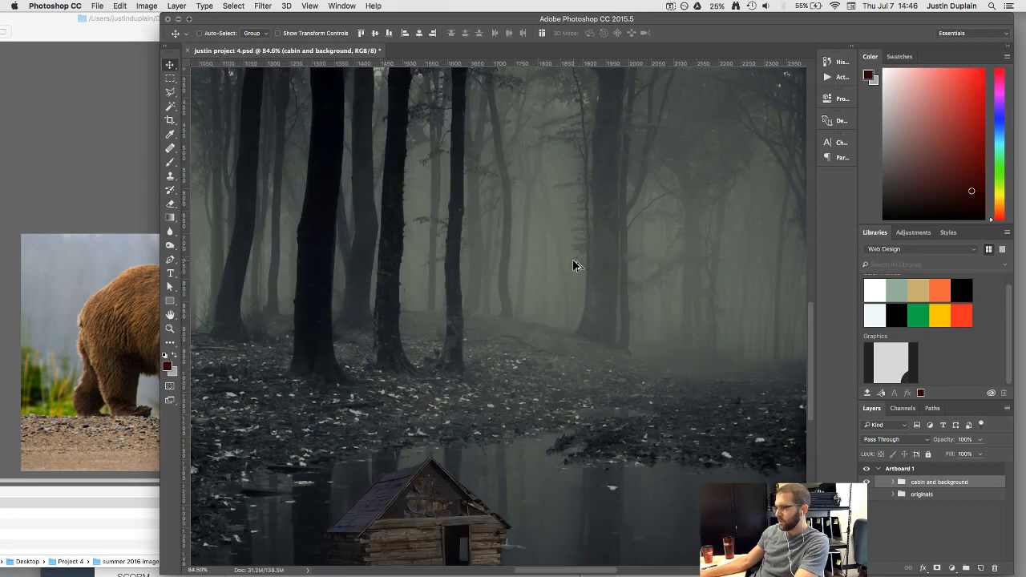
scroll(573, 266, down, 2)
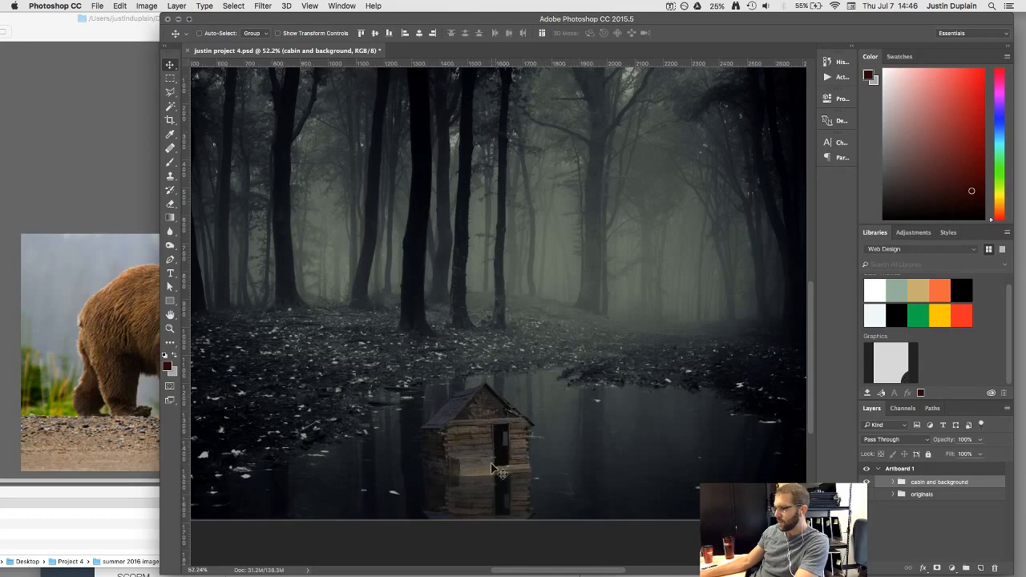
click(894, 482)
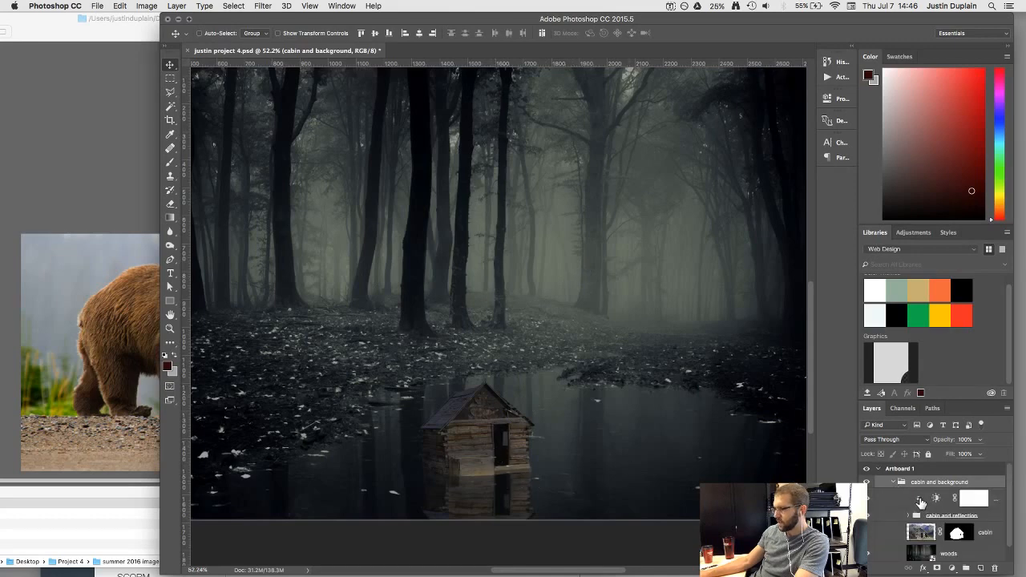
double_click(936, 501)
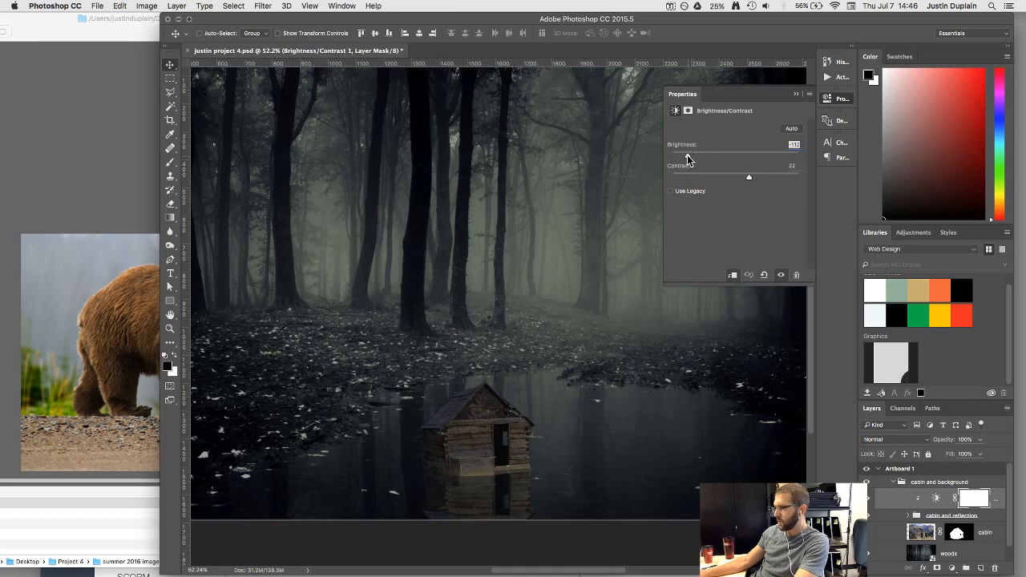
drag(687, 155, 683, 157)
click(797, 96)
Step: Stretch the cabin reflection layer downward to about 115% height, keeping its upper edge in place
scroll(919, 549, down, 3)
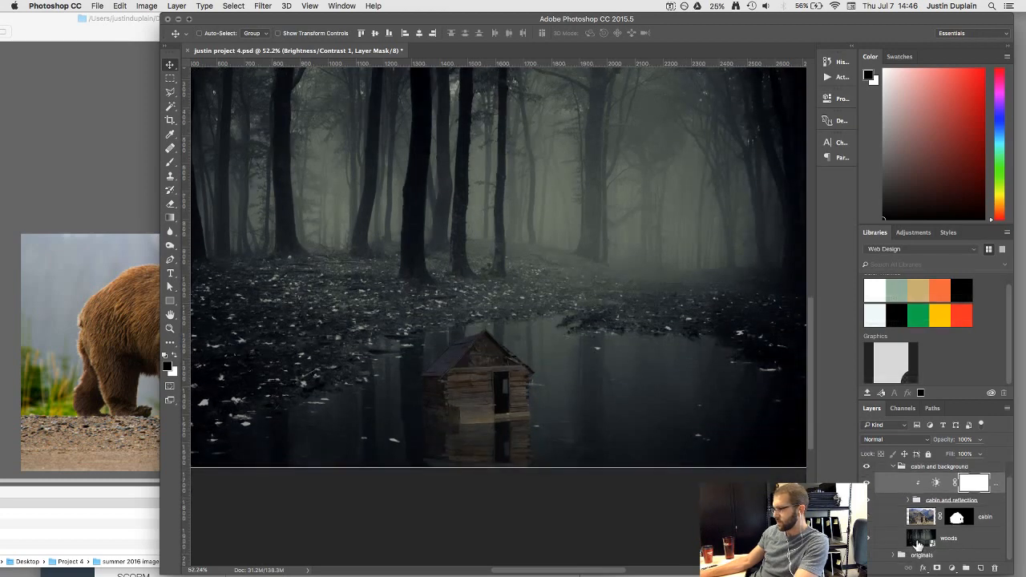
click(909, 500)
click(928, 520)
scroll(928, 523, down, 2)
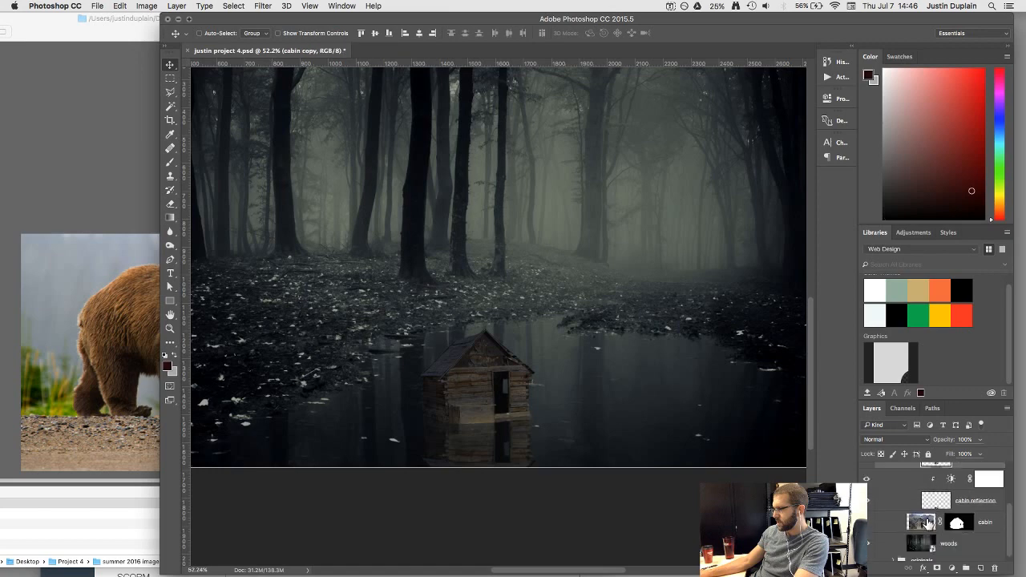
scroll(940, 490, up, 2)
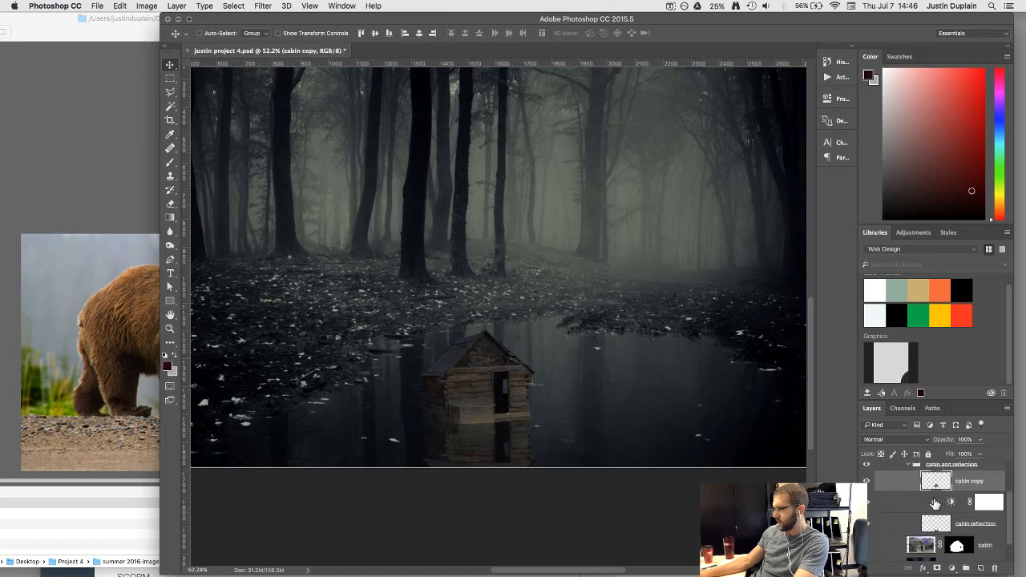
click(933, 523)
key(super+t)
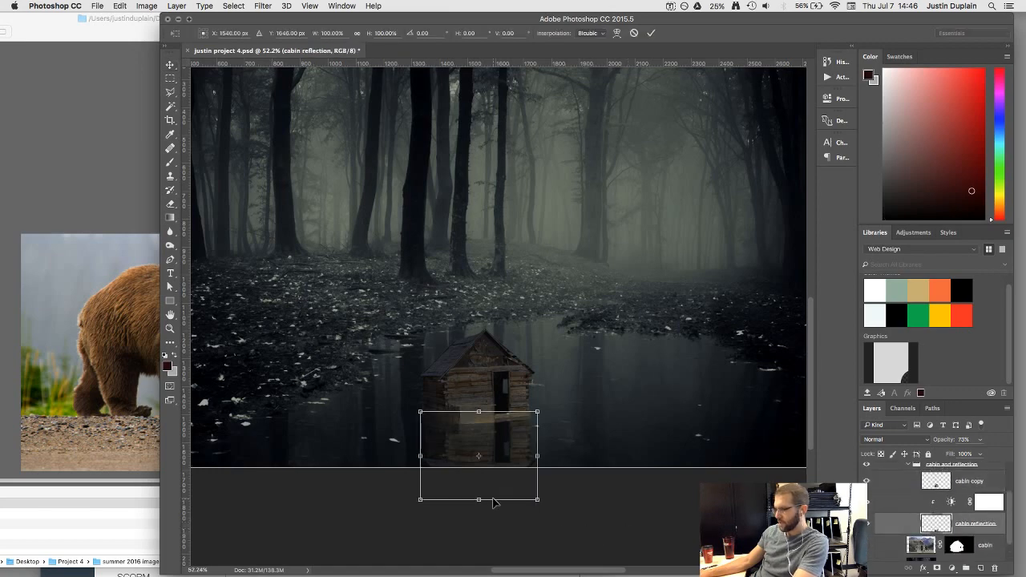
drag(480, 500, 481, 513)
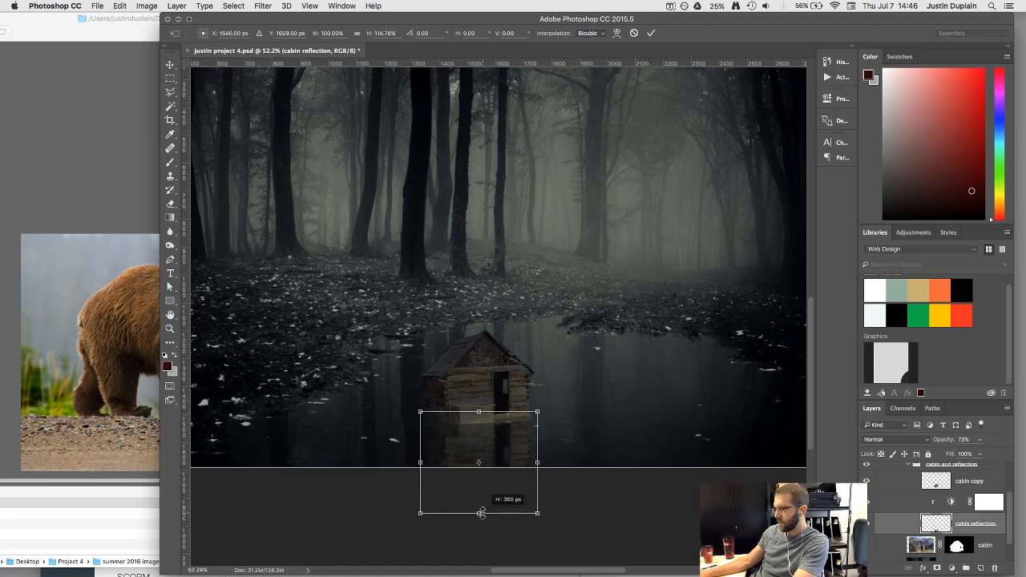
click(651, 33)
Step: Check the stretched reflection close up and across the whole artboard, and save the document
scroll(495, 435, up, 1)
scroll(495, 435, up, 5)
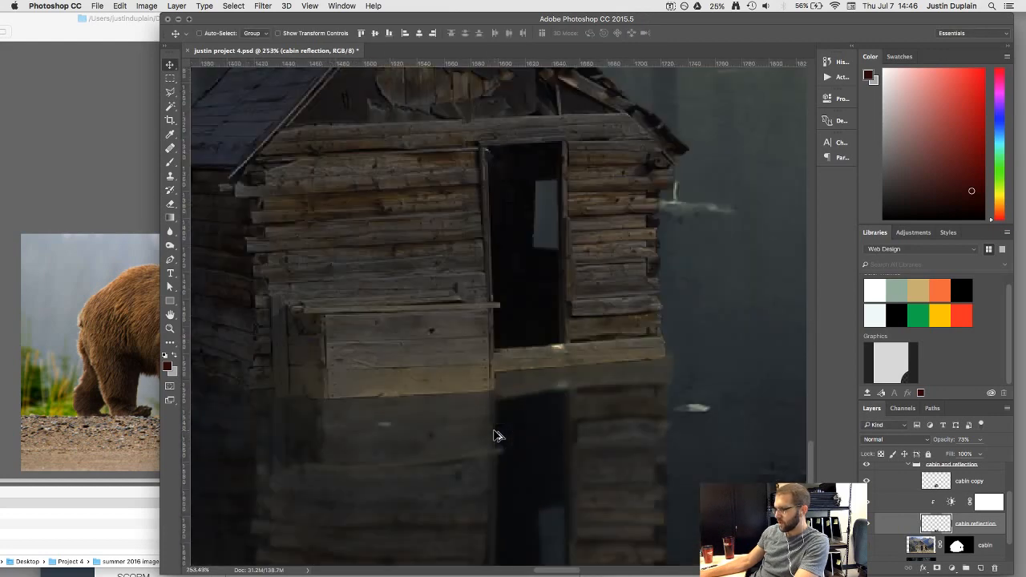
scroll(495, 436, down, 3)
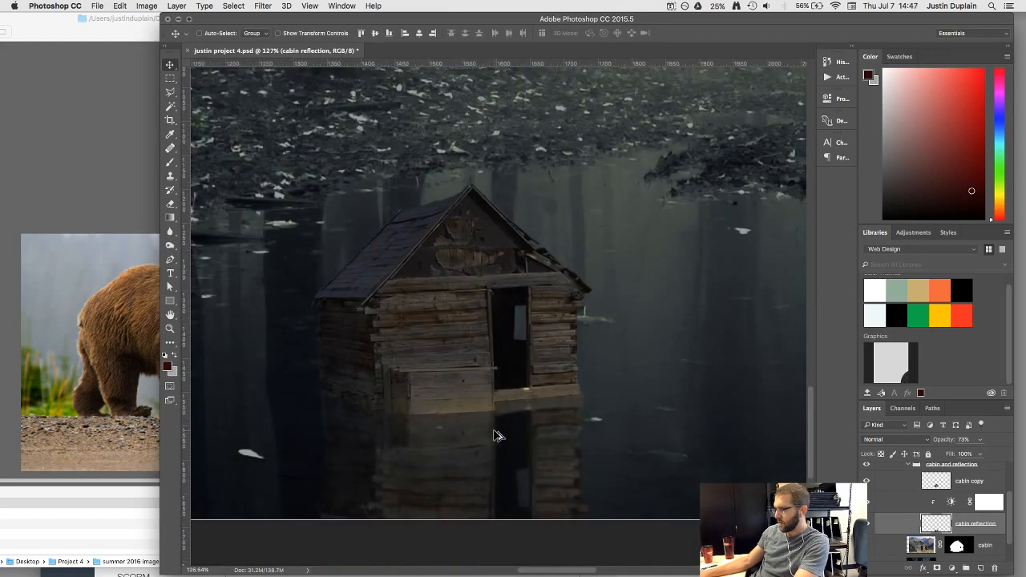
scroll(495, 436, down, 1)
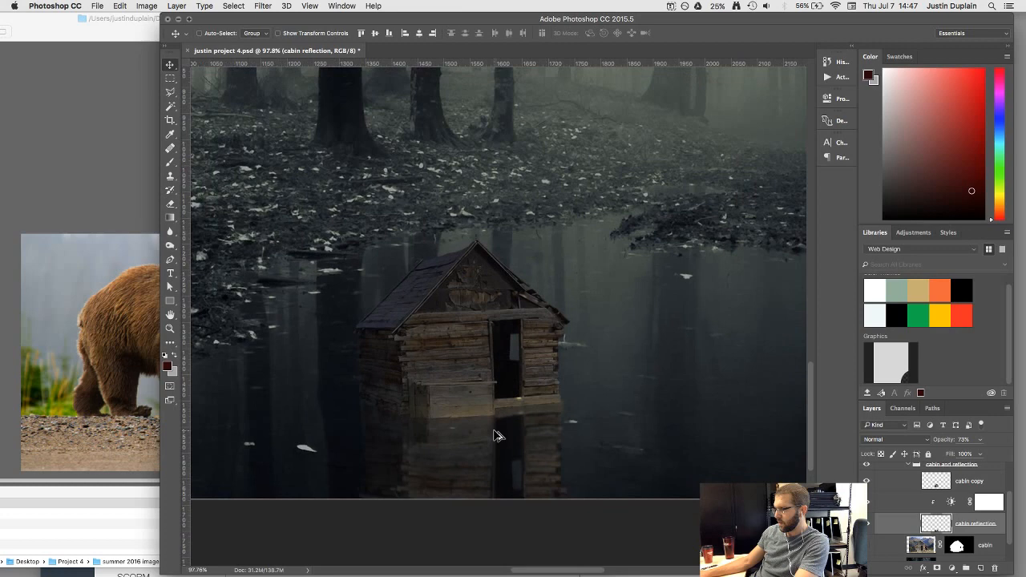
scroll(495, 435, down, 4)
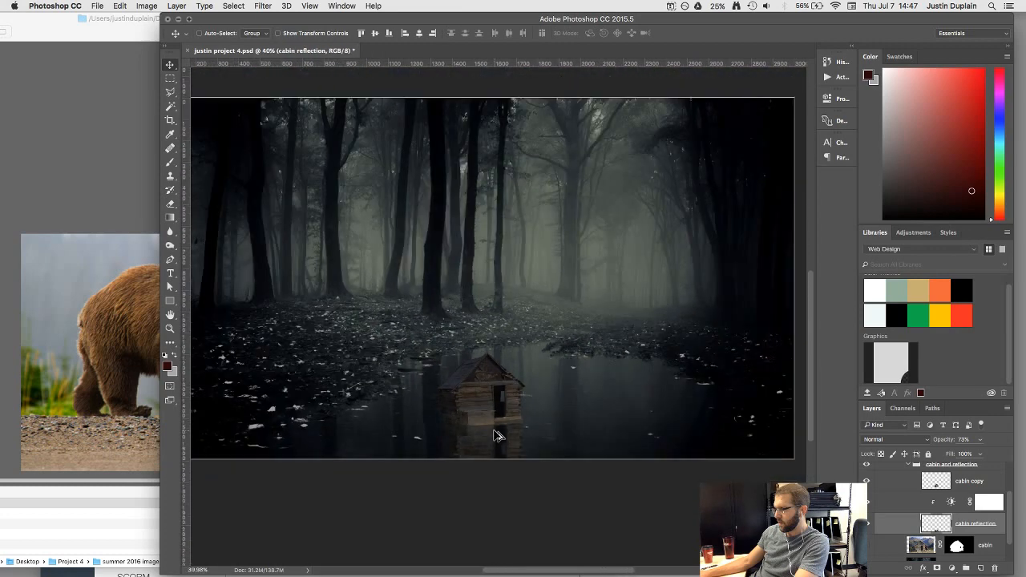
key(super+s)
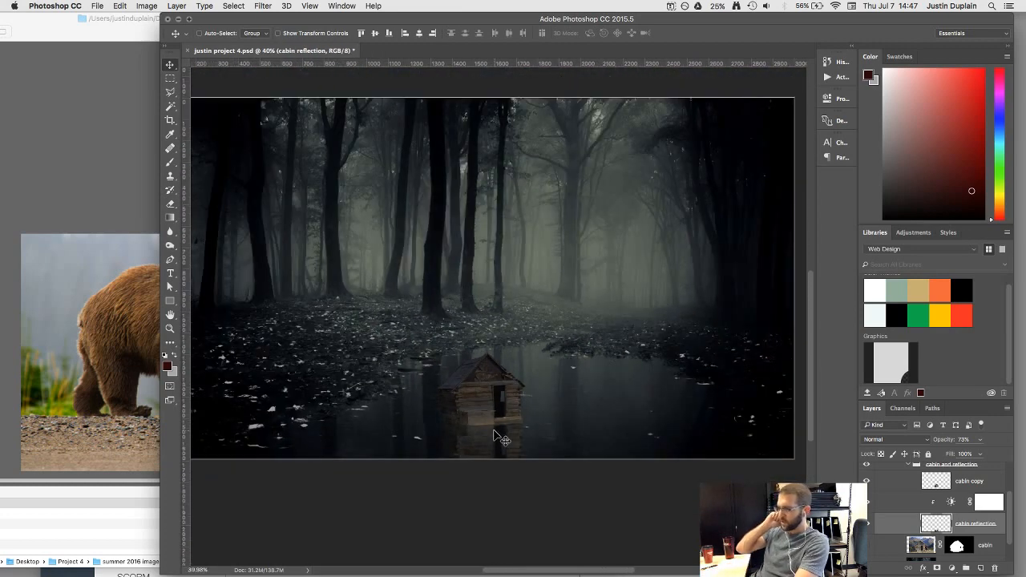
Step: Move the Photoshop window slightly left and bring Finder's summer 2016 images folder to the front with animal.jpg selected
drag(383, 19, 369, 24)
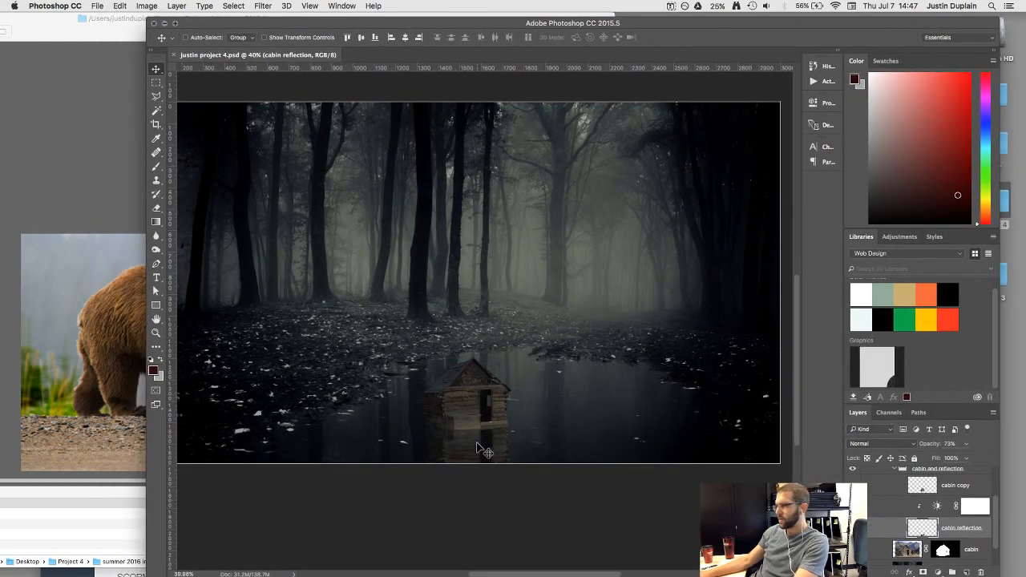
scroll(433, 418, up, 3)
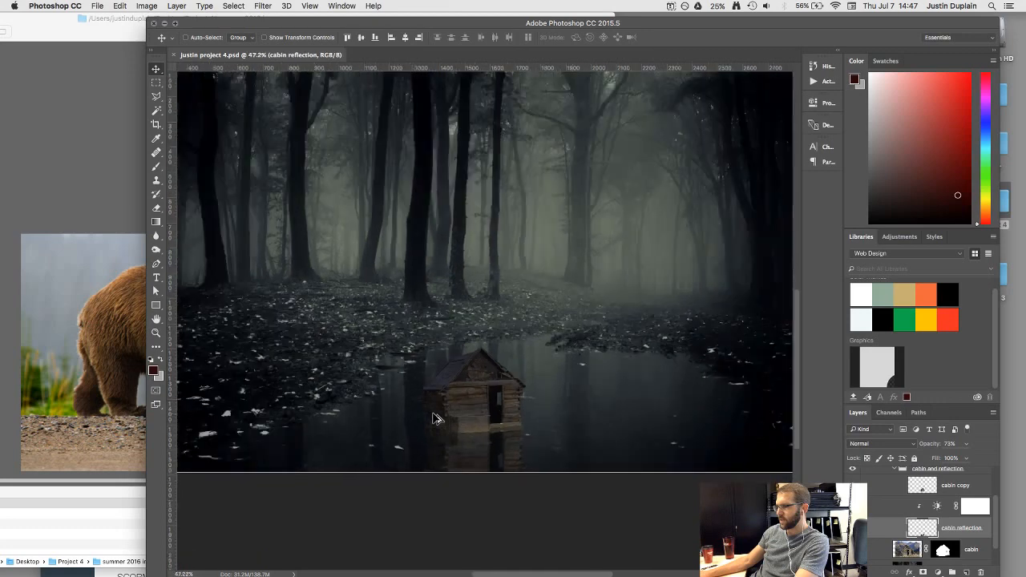
scroll(433, 415, down, 4)
click(85, 190)
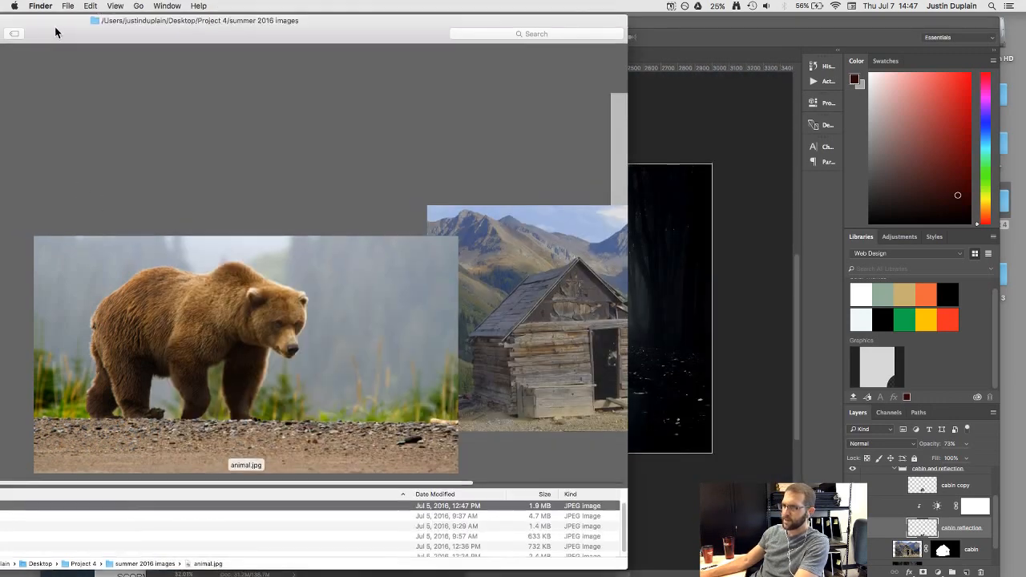